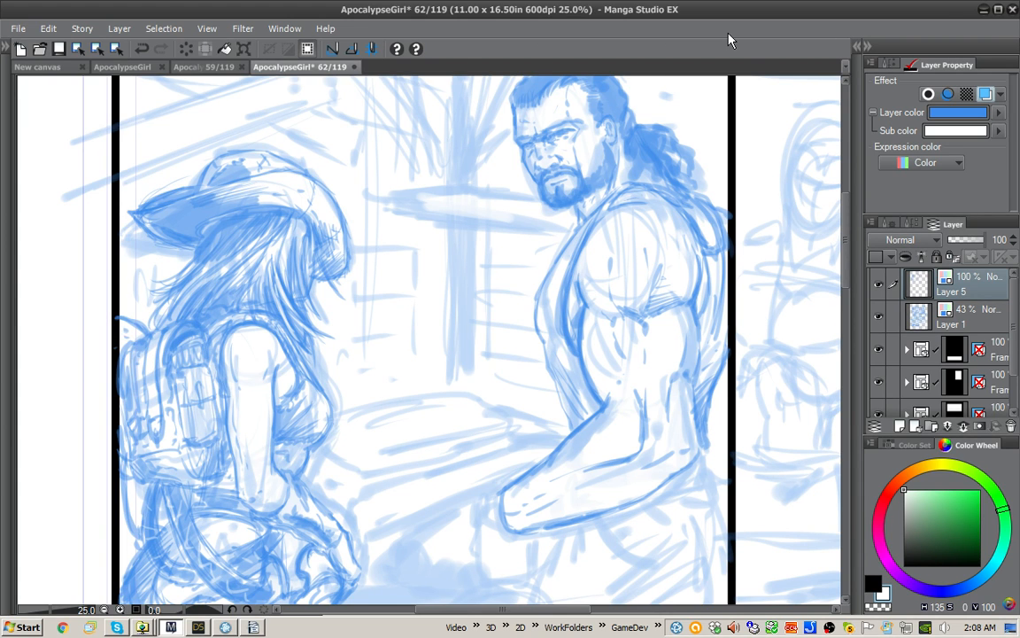
Step: Enlarge the Layer palette in height and width so the frame layers and their names fit
left_click_drag(734, 334, 639, 356)
left_click_drag(836, 345, 734, 321)
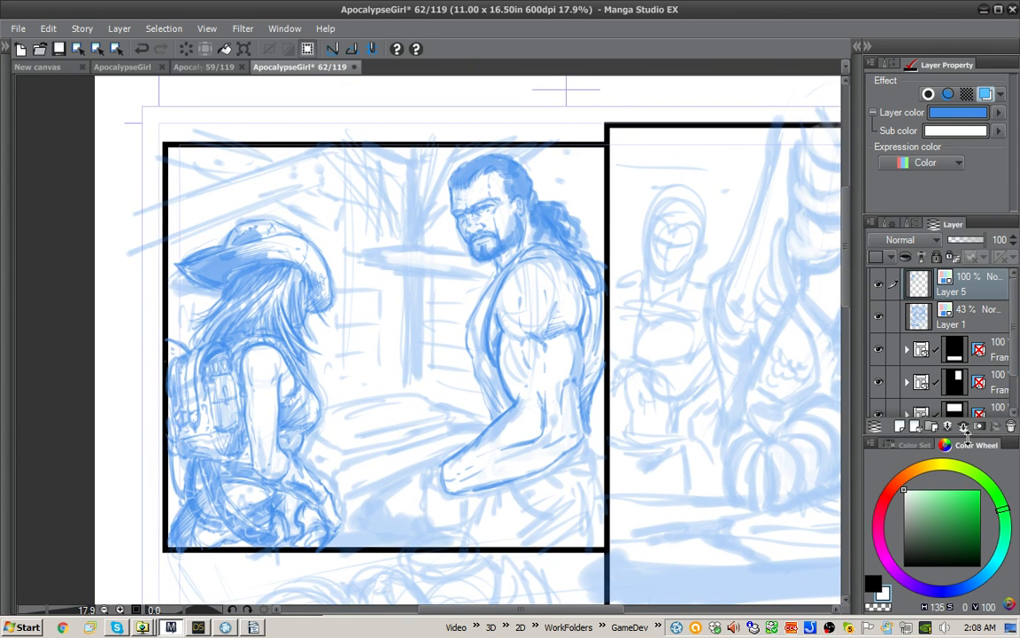
left_click_drag(967, 436, 917, 474)
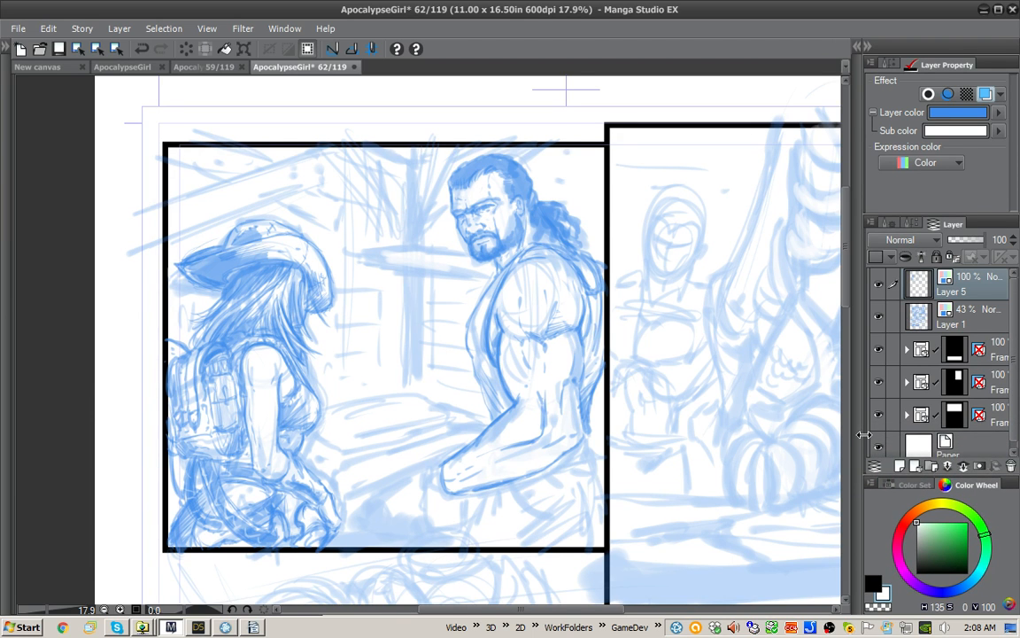
left_click_drag(864, 434, 849, 435)
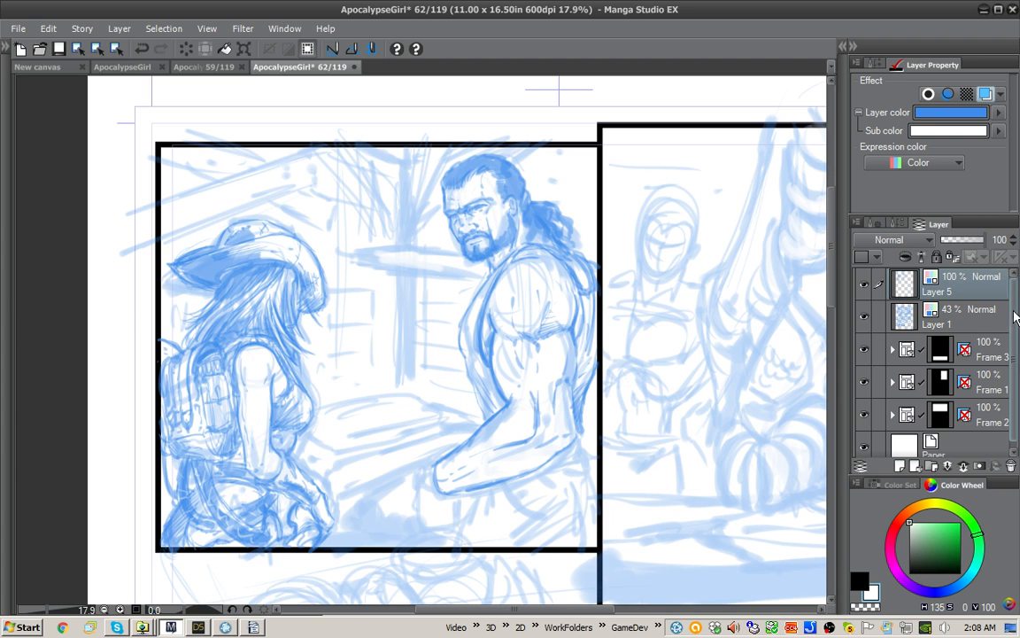
Step: Hide and show Layer 5 to compare the refined figures with the rough sketch underneath
left_click(875, 286)
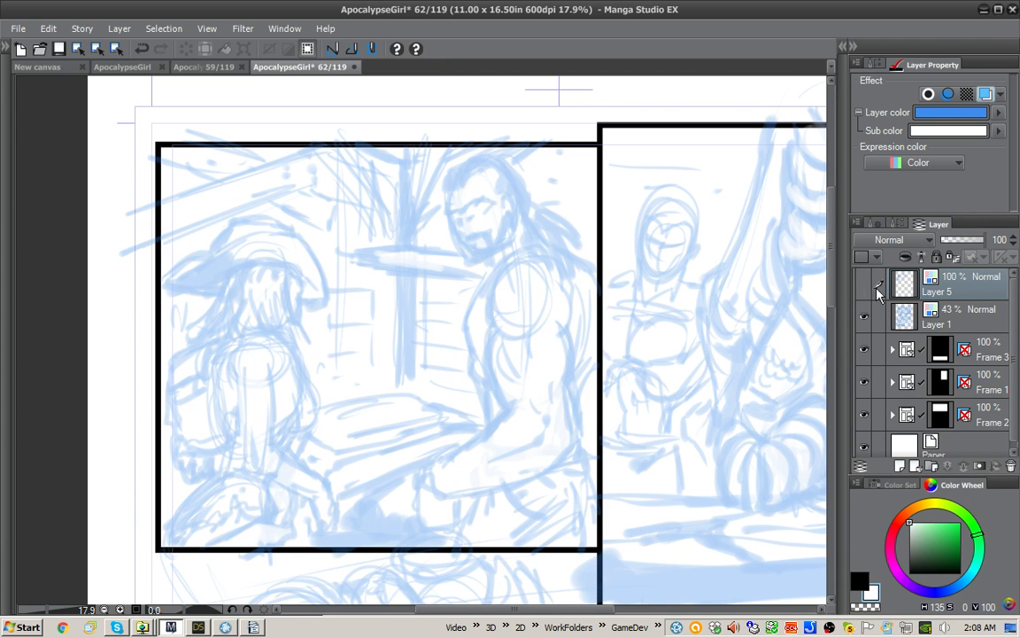
left_click(865, 284)
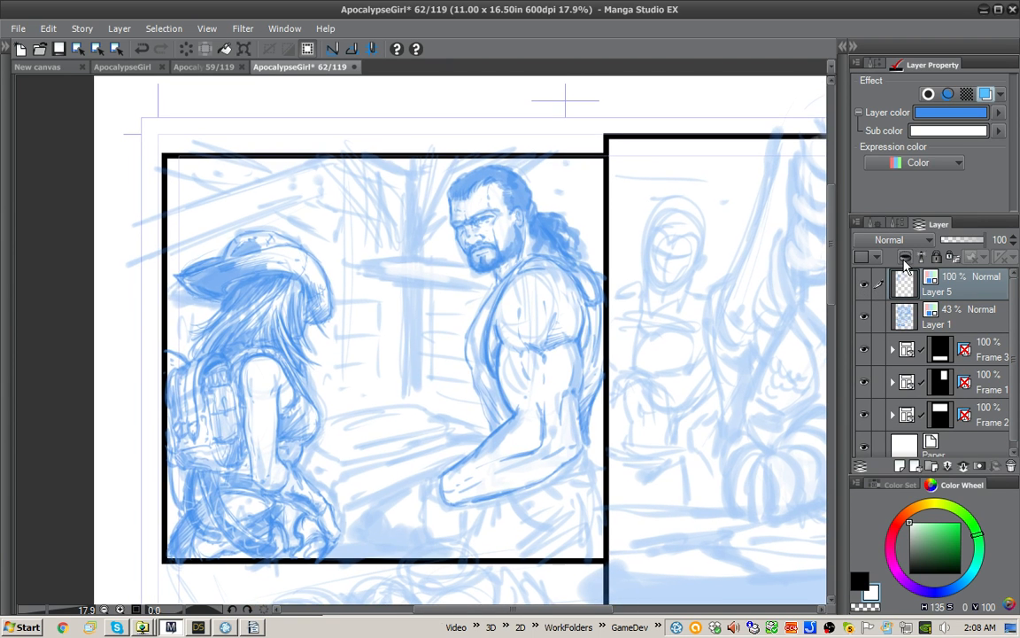
Step: Sketch the man's closed hand and wrist at the end of his forearm in black on Layer 5
scroll(501, 508, "up", 1)
left_click_drag(501, 508, 578, 482)
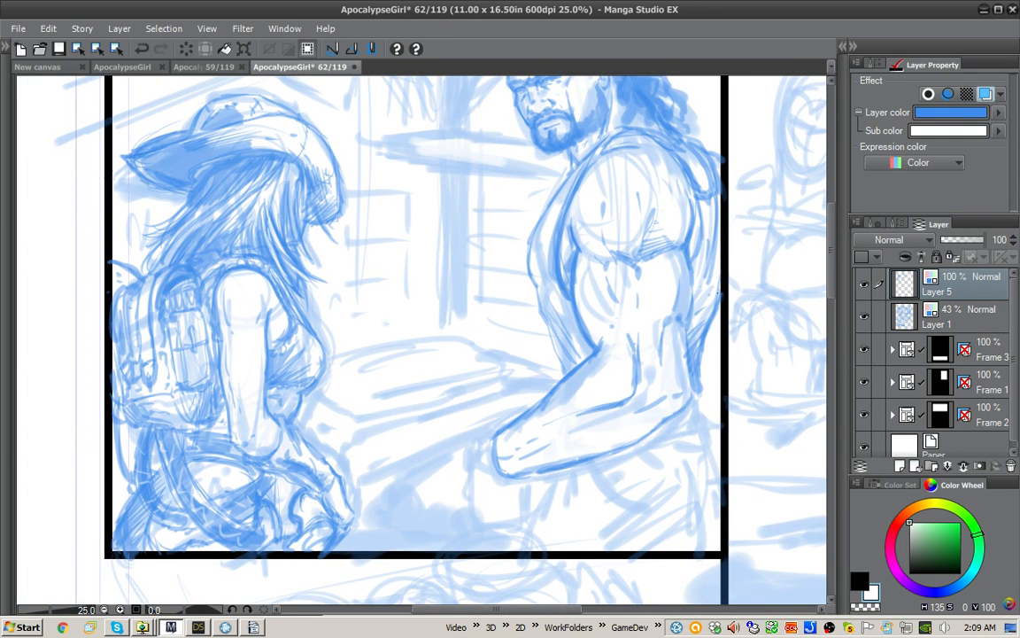
key("x")
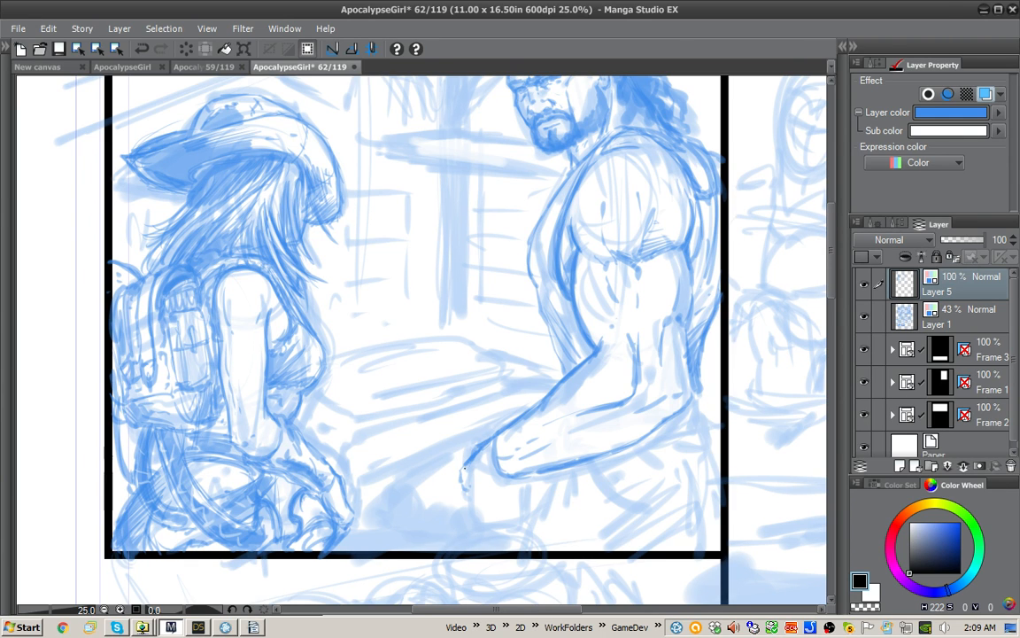
left_click_drag(465, 479, 471, 490)
left_click_drag(521, 507, 532, 483)
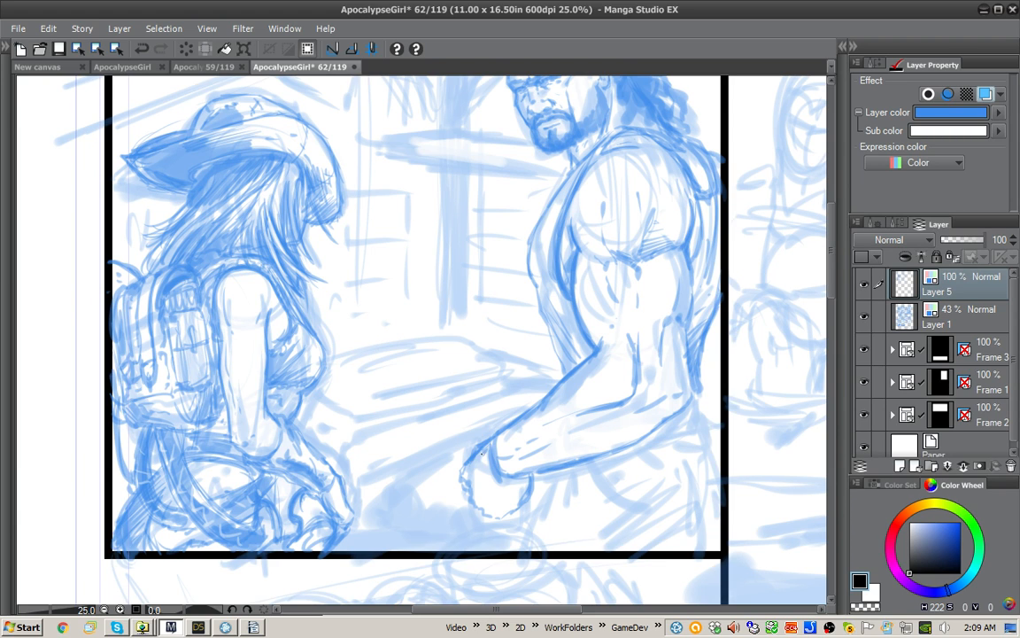
mouse_move(469, 478)
left_mouse_down()
mouse_move(484, 510)
mouse_move(507, 499)
mouse_move(513, 507)
mouse_move(526, 486)
mouse_move(481, 457)
mouse_move(476, 496)
mouse_move(488, 504)
mouse_move(464, 472)
mouse_move(505, 511)
left_mouse_up()
mouse_move(490, 455)
left_mouse_down()
mouse_move(510, 496)
mouse_move(519, 493)
mouse_move(496, 513)
mouse_move(472, 470)
mouse_move(474, 480)
left_mouse_up()
mouse_move(475, 481)
left_mouse_down()
mouse_move(492, 506)
mouse_move(504, 487)
mouse_move(465, 488)
left_mouse_up()
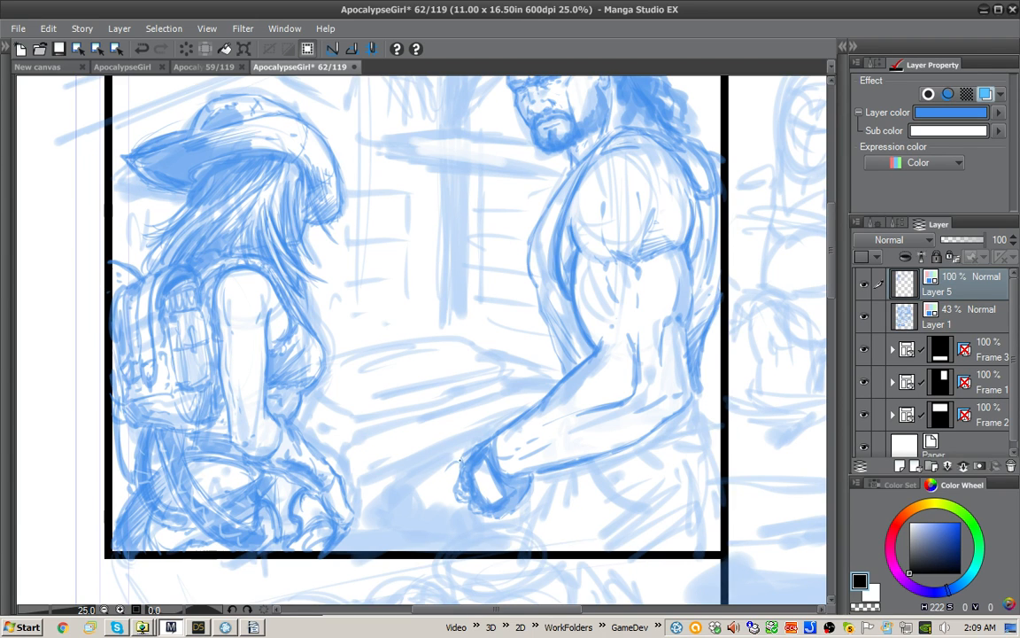
Step: Draw the curved outer and inner contours of the round object under the man's hand, down to the panel border
left_click_drag(441, 459, 373, 535)
left_click_drag(418, 476, 375, 546)
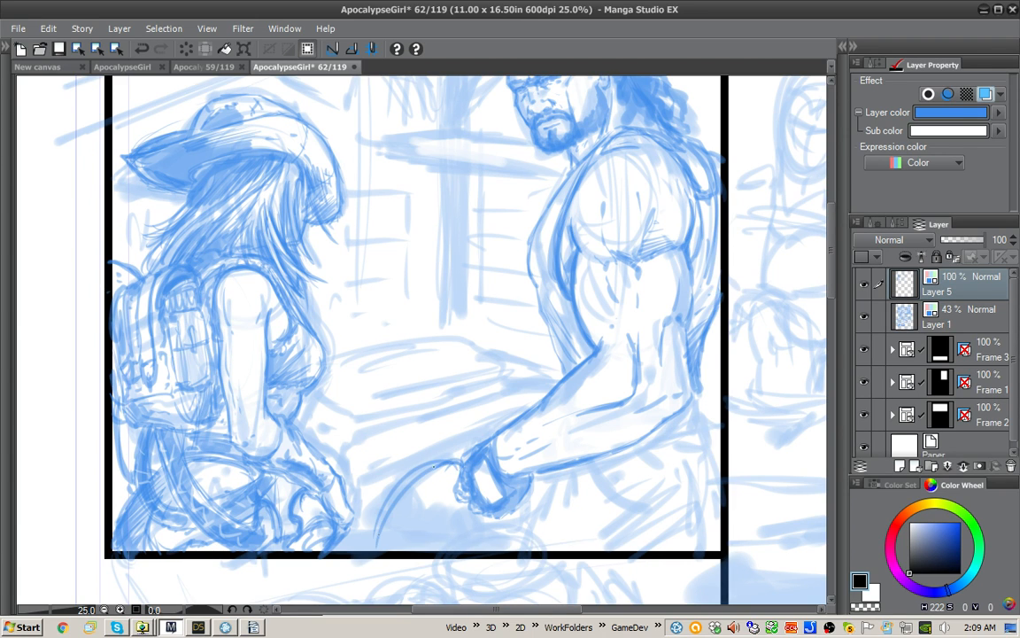
left_click_drag(440, 463, 376, 549)
left_click_drag(437, 461, 370, 548)
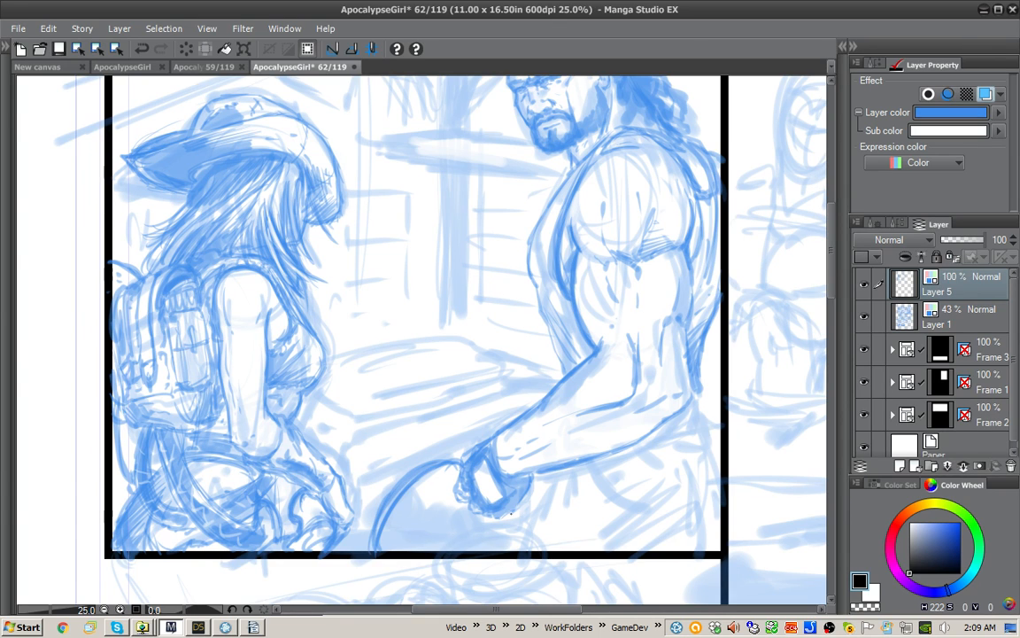
mouse_move(462, 462)
left_mouse_down()
mouse_move(460, 498)
mouse_move(447, 459)
mouse_move(412, 479)
mouse_move(385, 550)
left_mouse_up()
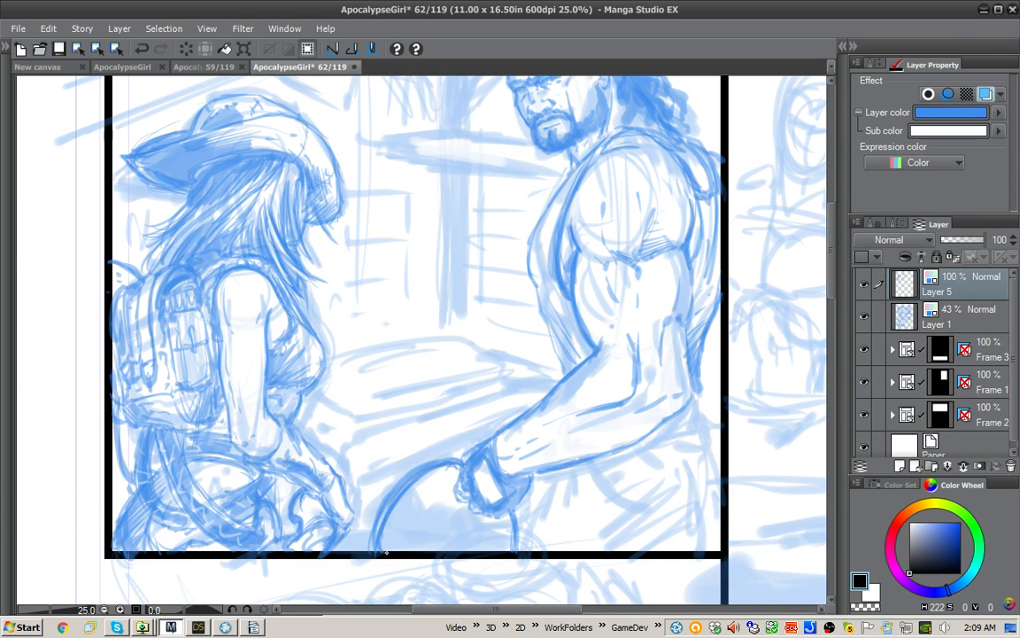
left_click_drag(385, 507, 378, 529)
left_click_drag(521, 514, 508, 548)
mouse_move(462, 461)
left_mouse_down()
mouse_move(455, 494)
mouse_move(465, 494)
mouse_move(468, 476)
mouse_move(406, 507)
mouse_move(405, 534)
mouse_move(412, 486)
mouse_move(395, 548)
left_mouse_up()
mouse_move(457, 465)
left_mouse_down()
mouse_move(407, 517)
mouse_move(415, 548)
left_mouse_up()
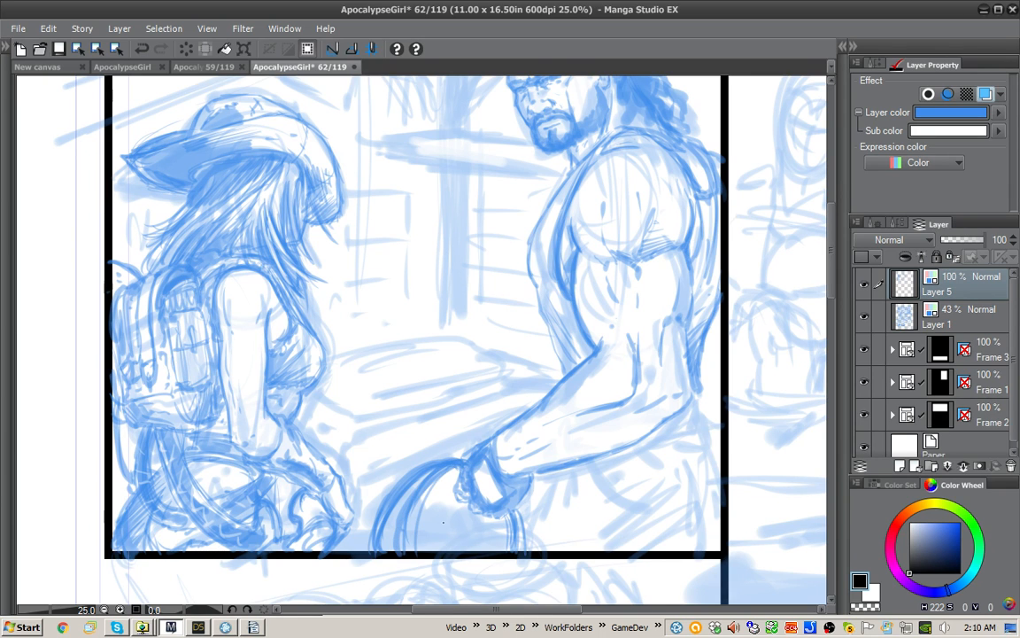
Step: Darken the knuckle side of the man's hand and clean up stray marks around the wrist with the secondary color
left_click_drag(477, 456, 472, 488)
left_click_drag(479, 450, 467, 494)
scroll(599, 404, "up", 1)
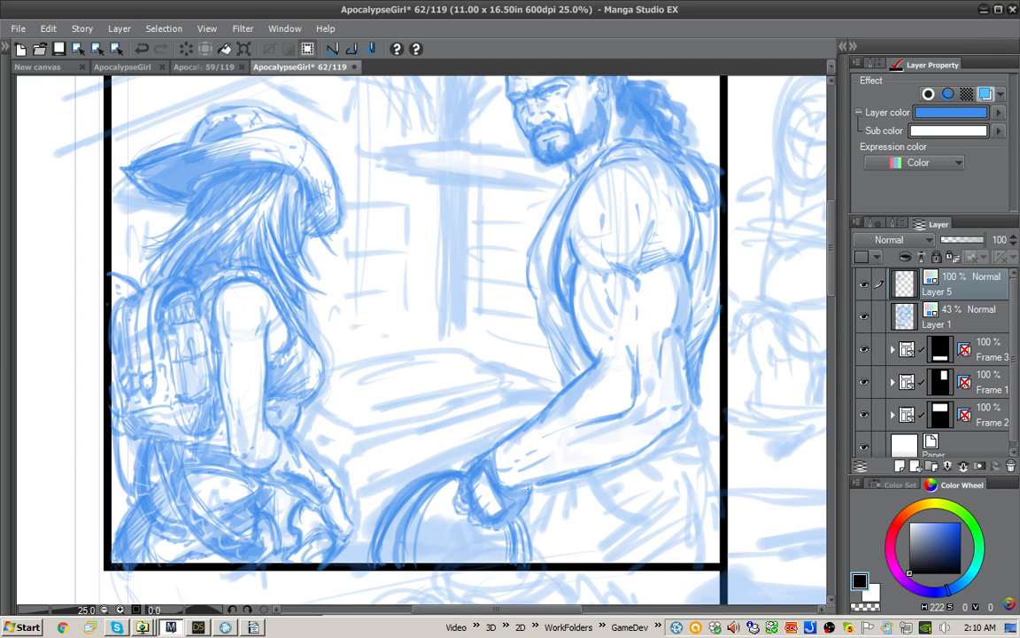
key("x")
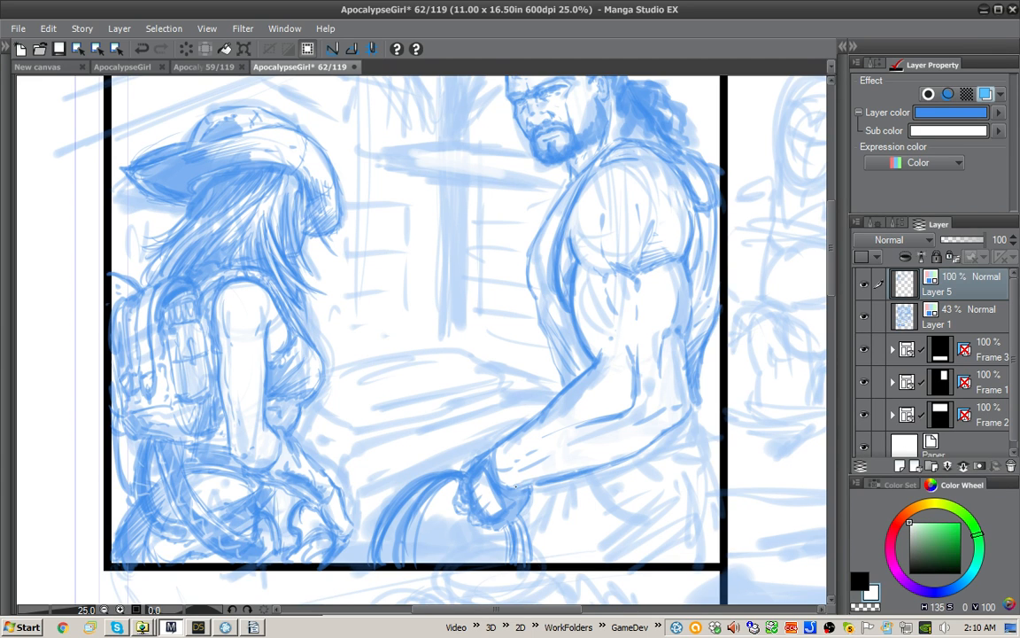
left_click_drag(481, 431, 462, 440)
mouse_move(474, 433)
left_mouse_down()
mouse_move(456, 441)
mouse_move(474, 434)
left_mouse_up()
key("x")
Step: Add hair strokes behind the woman's head and shade the underside of her hat brim
left_click_drag(657, 236, 628, 272)
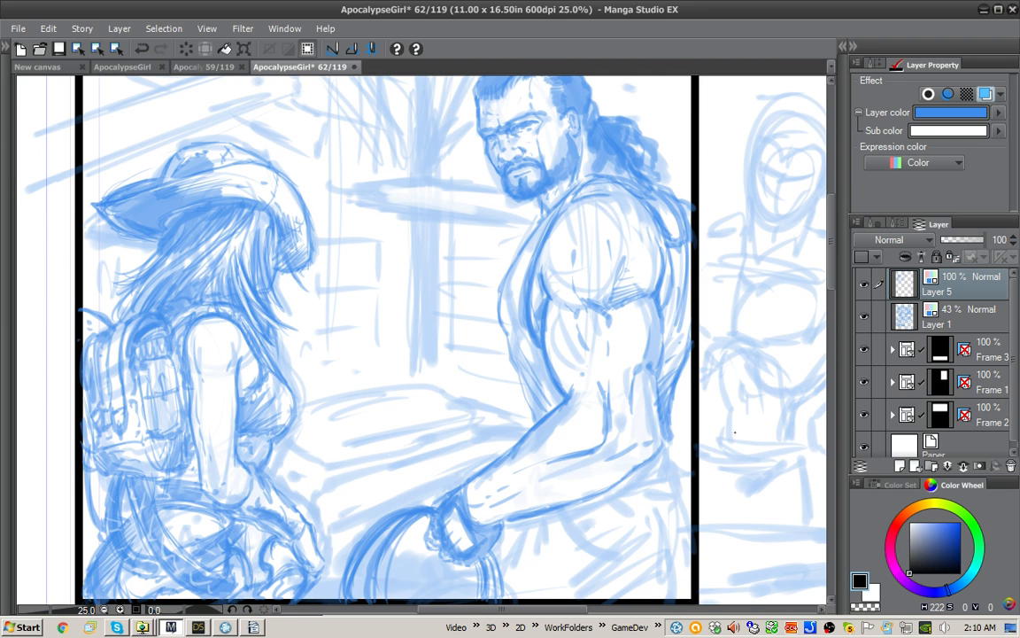
left_click_drag(706, 454, 708, 445)
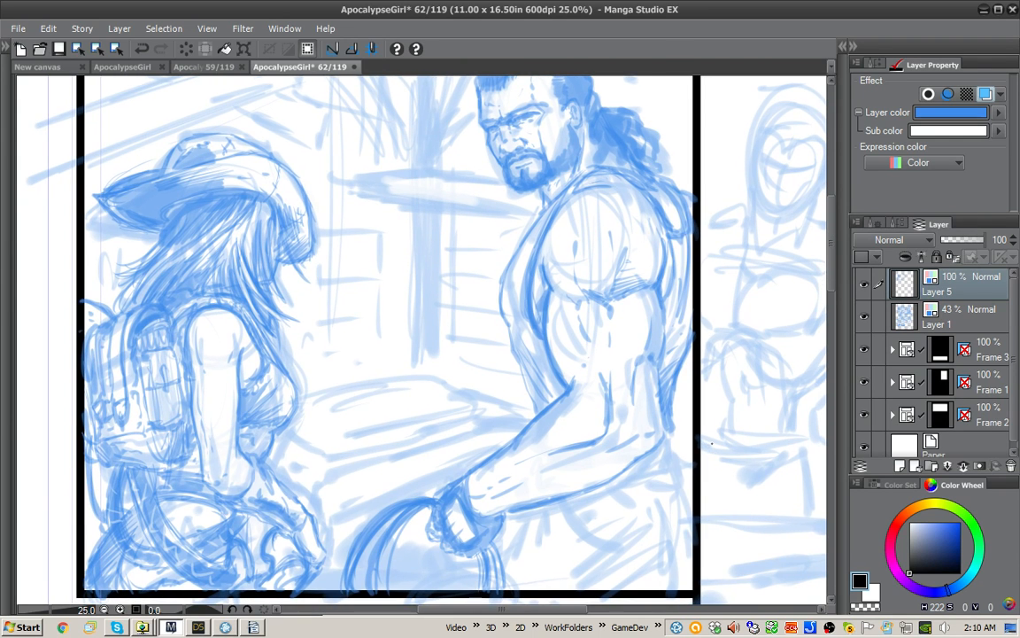
key("x")
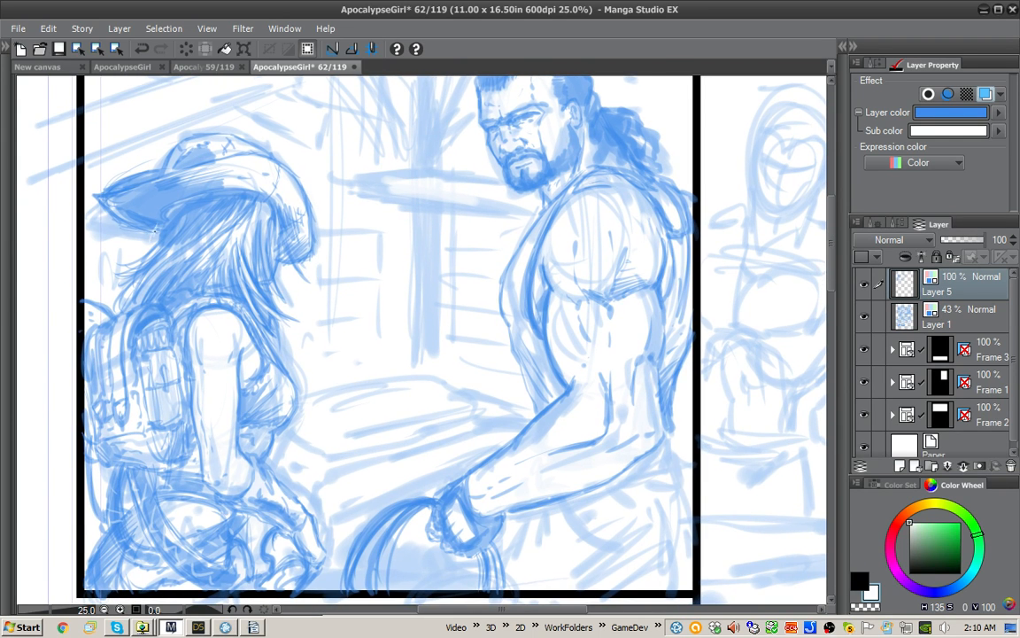
key("x")
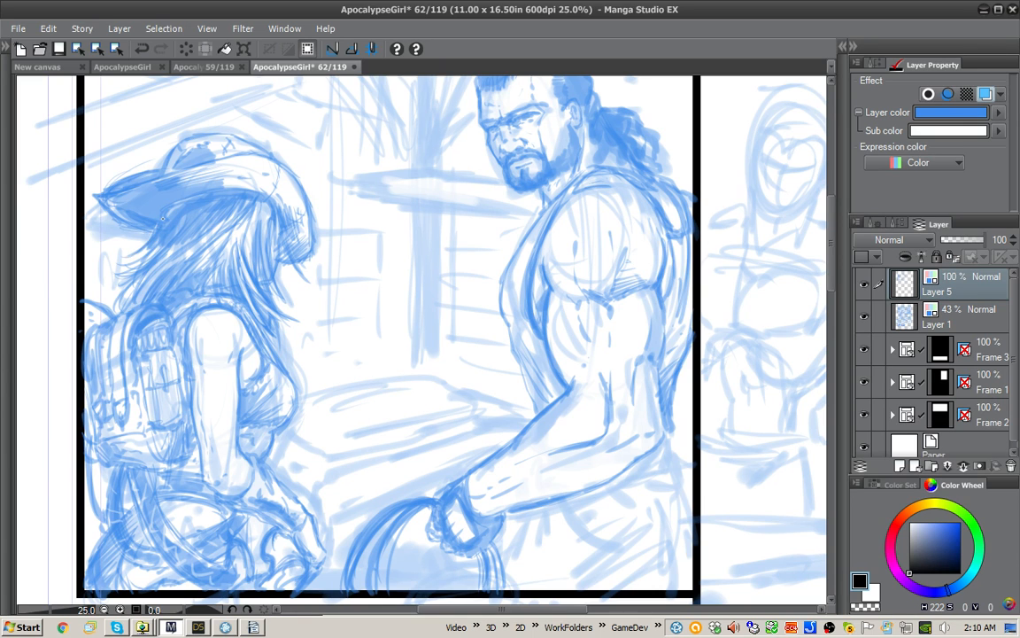
left_click_drag(152, 237, 121, 263)
left_click_drag(156, 239, 126, 268)
mouse_move(158, 241)
left_mouse_down()
mouse_move(127, 264)
mouse_move(112, 288)
left_mouse_up()
left_click_drag(148, 245, 122, 282)
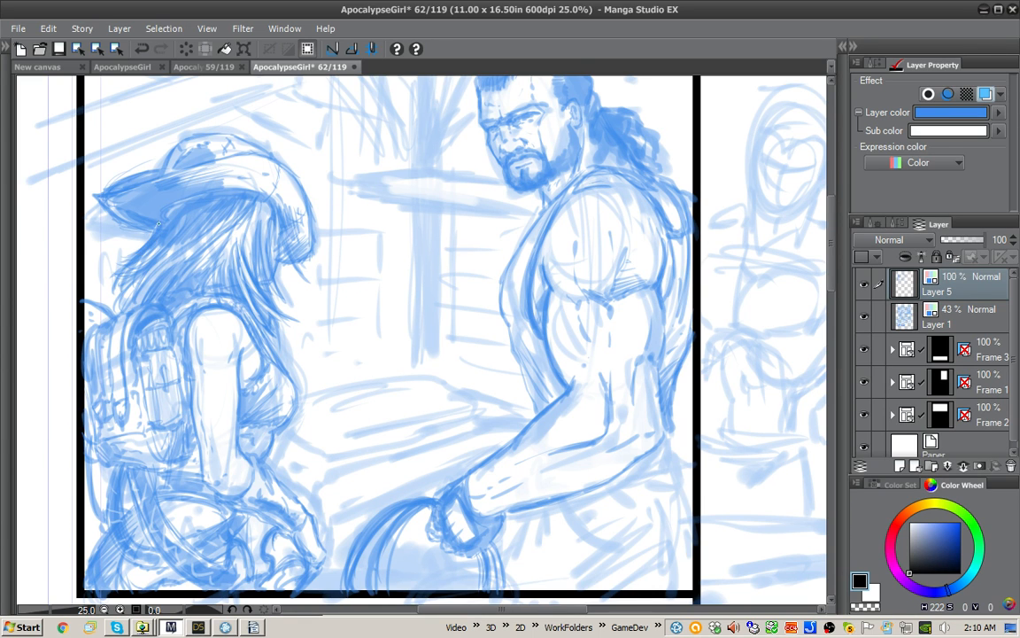
left_click_drag(139, 205, 123, 225)
left_click_drag(139, 209, 109, 229)
Step: Strengthen the front edge of the man's vest and shade the back of his upper arm down to the elbow
mouse_move(661, 435)
left_mouse_down()
mouse_move(659, 419)
mouse_move(653, 454)
mouse_move(632, 449)
left_mouse_up()
mouse_move(493, 261)
left_mouse_down()
mouse_move(471, 310)
mouse_move(508, 424)
left_mouse_up()
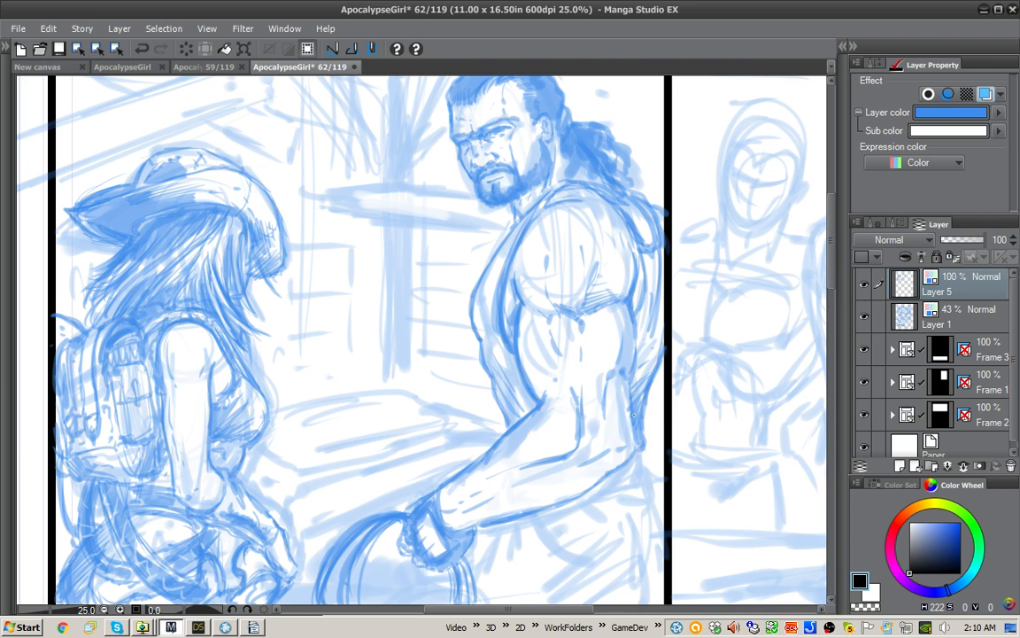
left_click_drag(637, 443, 627, 305)
Step: Sketch the man's waistband behind the elbow and the fold lines along the hip and back of his trousers
left_click_drag(651, 383, 629, 324)
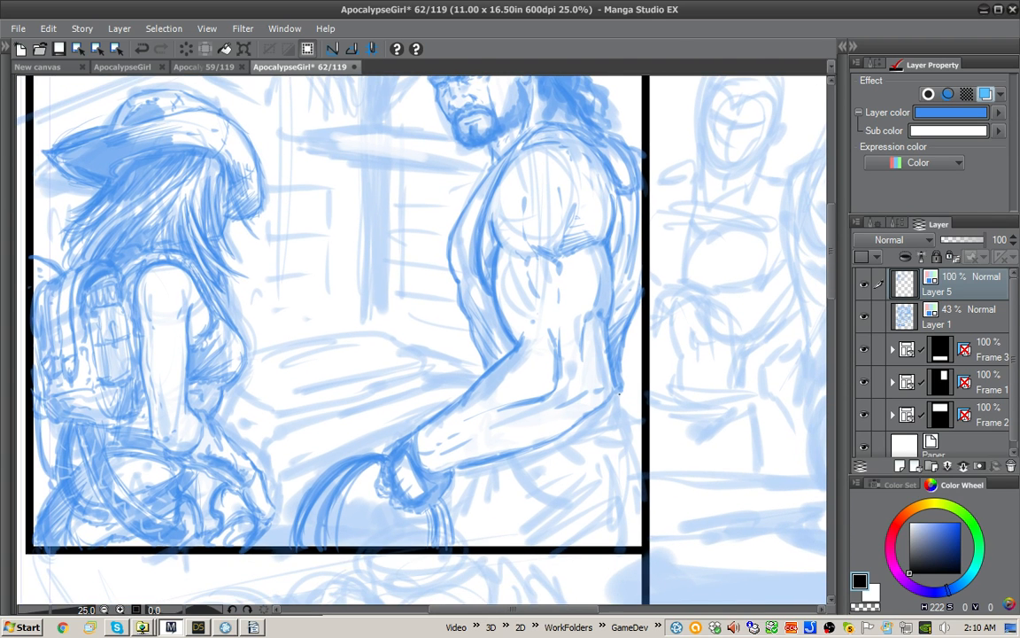
mouse_move(625, 418)
left_mouse_down()
mouse_move(574, 437)
mouse_move(608, 422)
mouse_move(587, 433)
mouse_move(601, 411)
left_mouse_up()
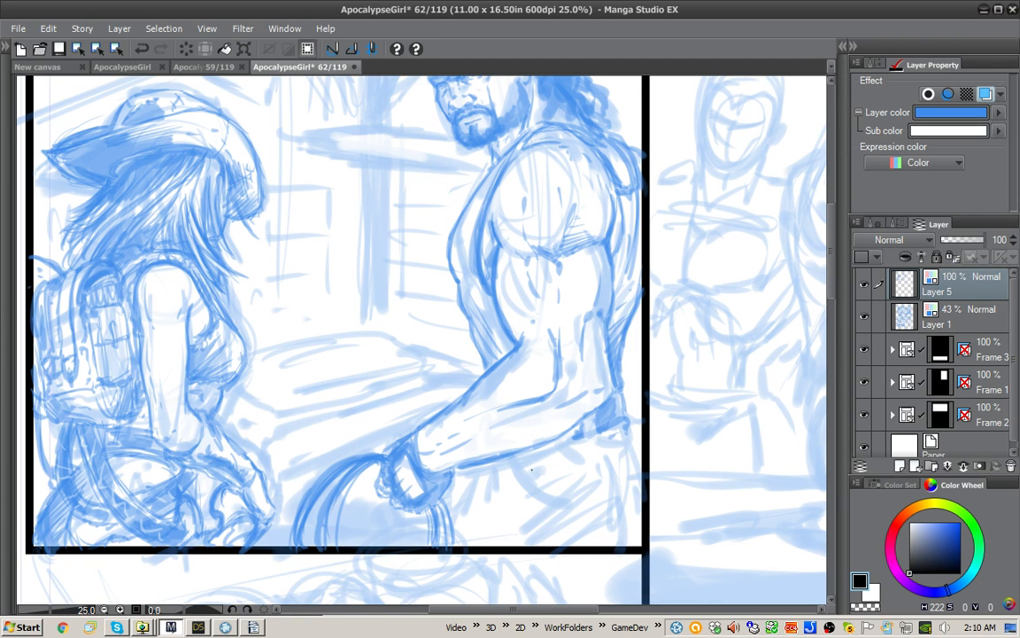
left_click_drag(529, 462, 564, 491)
mouse_move(531, 464)
left_mouse_down()
mouse_move(583, 497)
mouse_move(549, 480)
mouse_move(567, 492)
left_mouse_up()
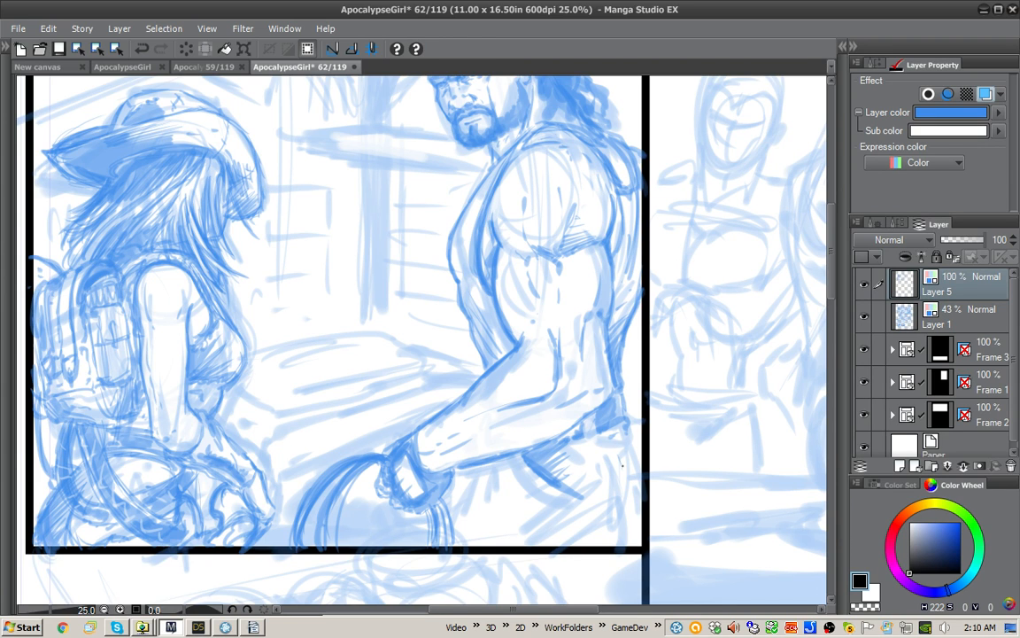
mouse_move(622, 465)
left_mouse_down()
mouse_move(629, 516)
mouse_move(611, 536)
left_mouse_up()
left_click_drag(635, 513, 608, 542)
left_click_drag(629, 471, 636, 516)
left_click_drag(628, 432, 640, 458)
mouse_move(633, 529)
left_mouse_down()
mouse_move(611, 549)
mouse_move(623, 549)
left_mouse_up()
left_click_drag(641, 510, 626, 532)
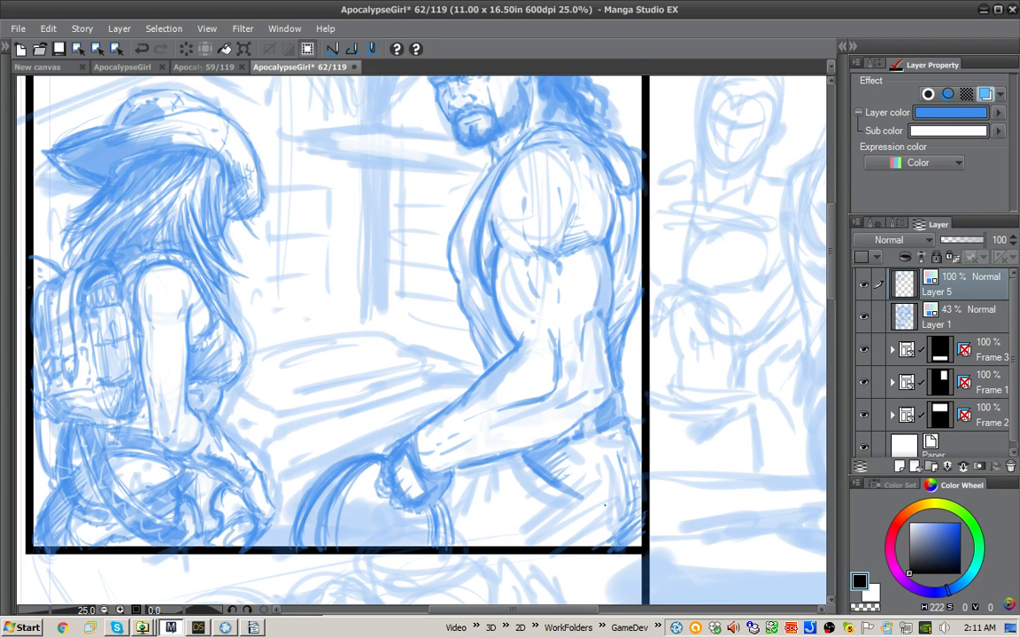
Step: Draw the front edge of the man's trousers and add crease and shading strokes beneath the forearm
mouse_move(502, 466)
left_mouse_down()
mouse_move(502, 494)
mouse_move(487, 496)
mouse_move(458, 541)
left_mouse_up()
left_click_drag(471, 511, 455, 544)
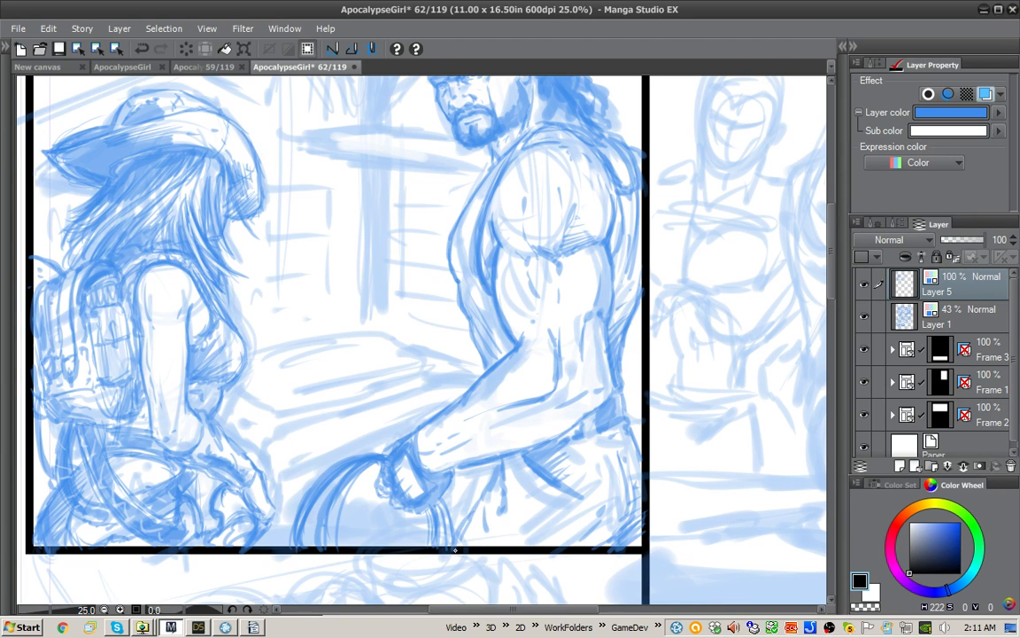
left_click_drag(488, 484, 458, 542)
left_click_drag(503, 497, 493, 531)
left_click_drag(509, 498, 502, 528)
left_click_drag(508, 468, 514, 489)
left_click_drag(513, 472, 543, 509)
mouse_move(512, 462)
left_mouse_down()
mouse_move(522, 482)
mouse_move(505, 494)
mouse_move(509, 518)
left_mouse_up()
mouse_move(565, 471)
left_mouse_down()
mouse_move(534, 503)
mouse_move(575, 524)
left_mouse_up()
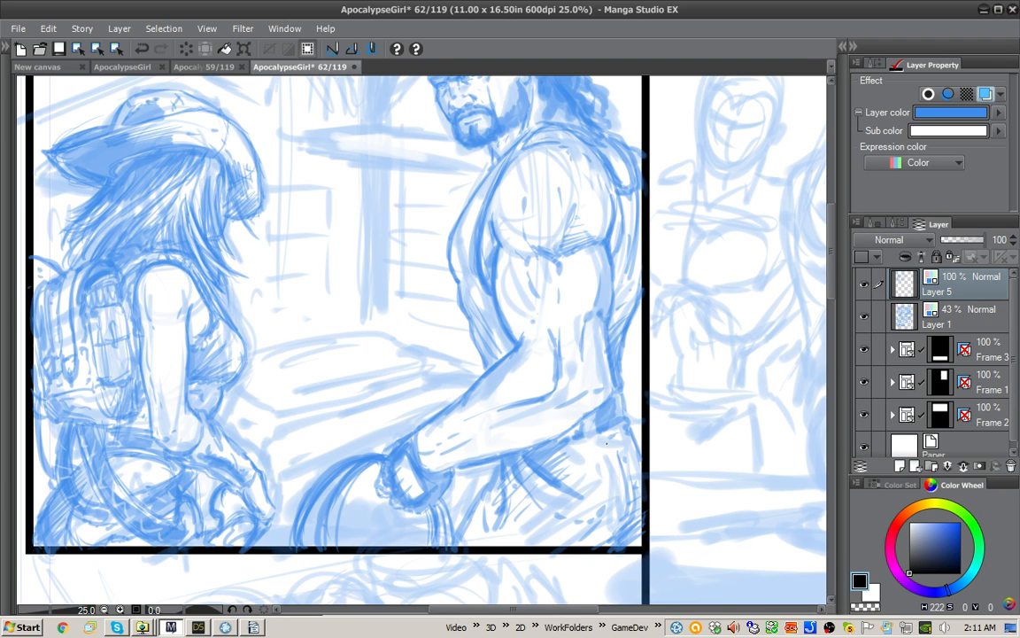
Step: Extend the lower back of the man's vest to the waist and add belt and pocket details to the trousers
left_click_drag(603, 443, 592, 448)
left_click_drag(626, 328, 637, 432)
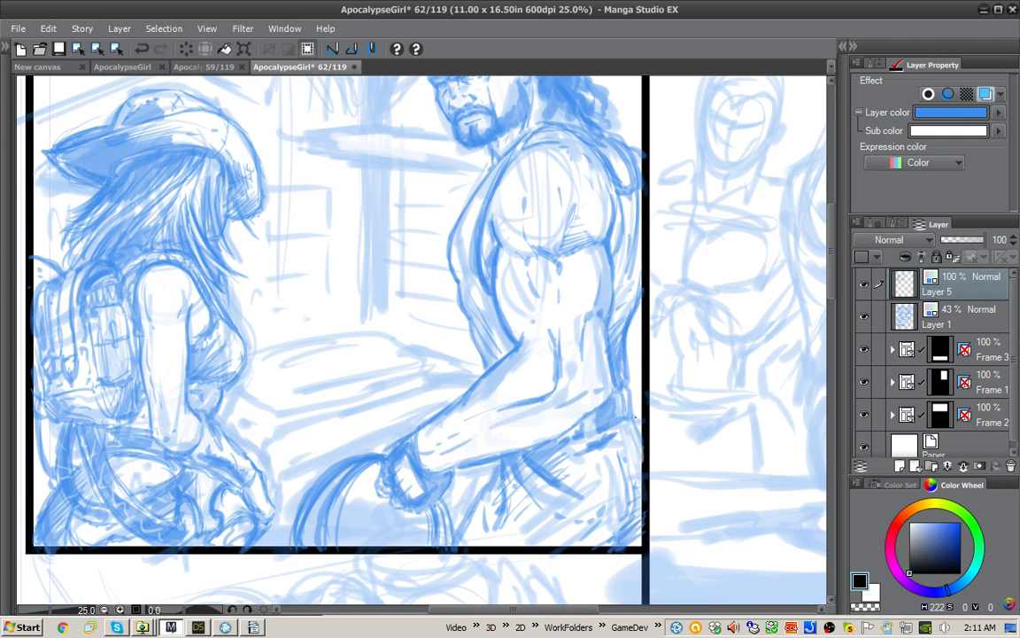
key("x")
key("x")
mouse_move(595, 470)
left_mouse_down()
mouse_move(611, 460)
mouse_move(620, 483)
mouse_move(600, 508)
left_mouse_up()
mouse_move(553, 412)
left_mouse_down()
mouse_move(533, 422)
mouse_move(536, 467)
left_mouse_up()
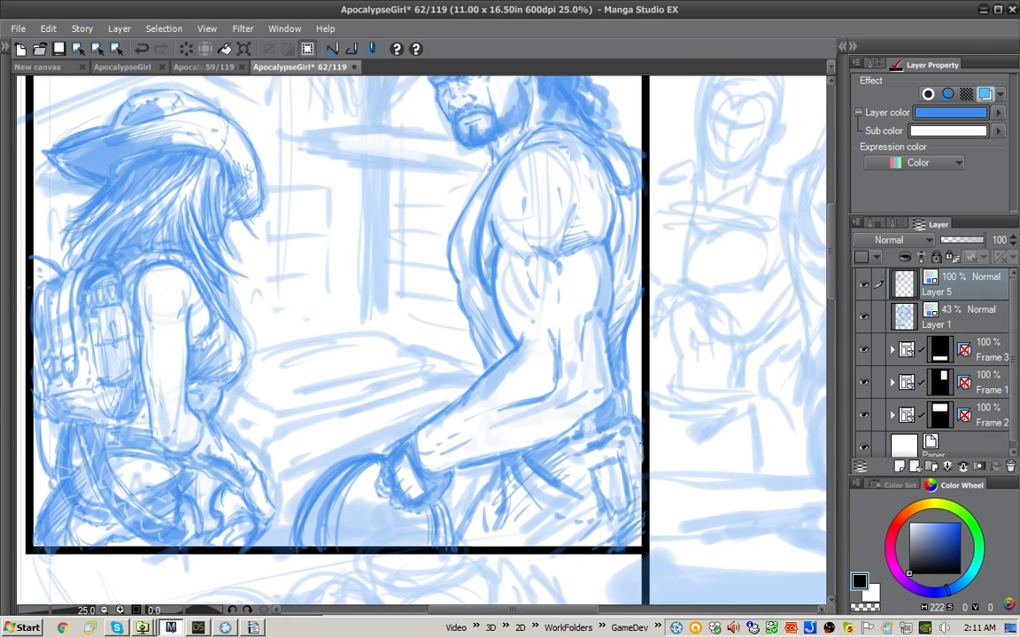
Step: Shade the back of the man's vest beside the panel border and touch up the lines around his hand
left_click_drag(575, 391, 572, 419)
mouse_move(667, 333)
left_mouse_down()
mouse_move(658, 401)
mouse_move(657, 392)
left_mouse_up()
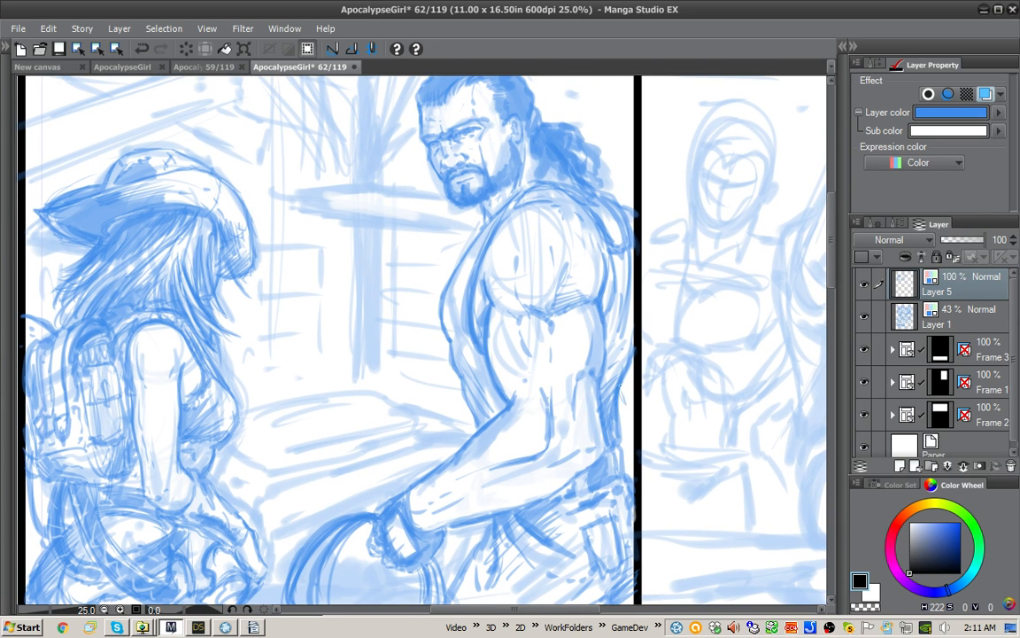
left_click_drag(559, 346, 570, 419)
mouse_move(650, 391)
left_mouse_down()
mouse_move(669, 284)
mouse_move(673, 310)
left_mouse_up()
left_click_drag(644, 377, 651, 419)
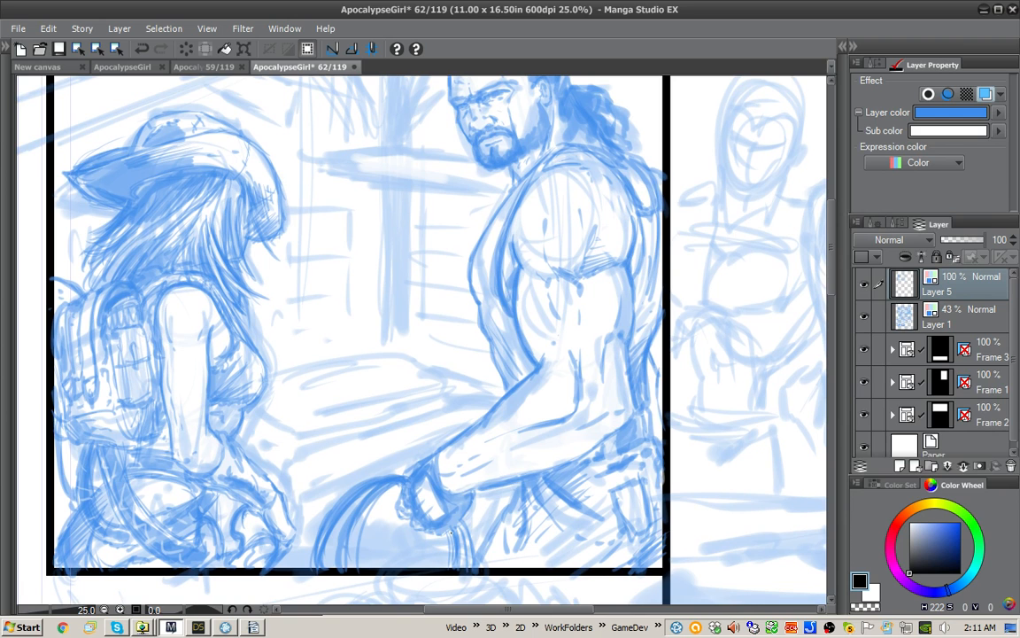
left_click_drag(417, 478, 410, 513)
Step: Review both figures in the first panel alongside the rough sketch of the adjoining panel
left_click_drag(600, 384, 606, 456)
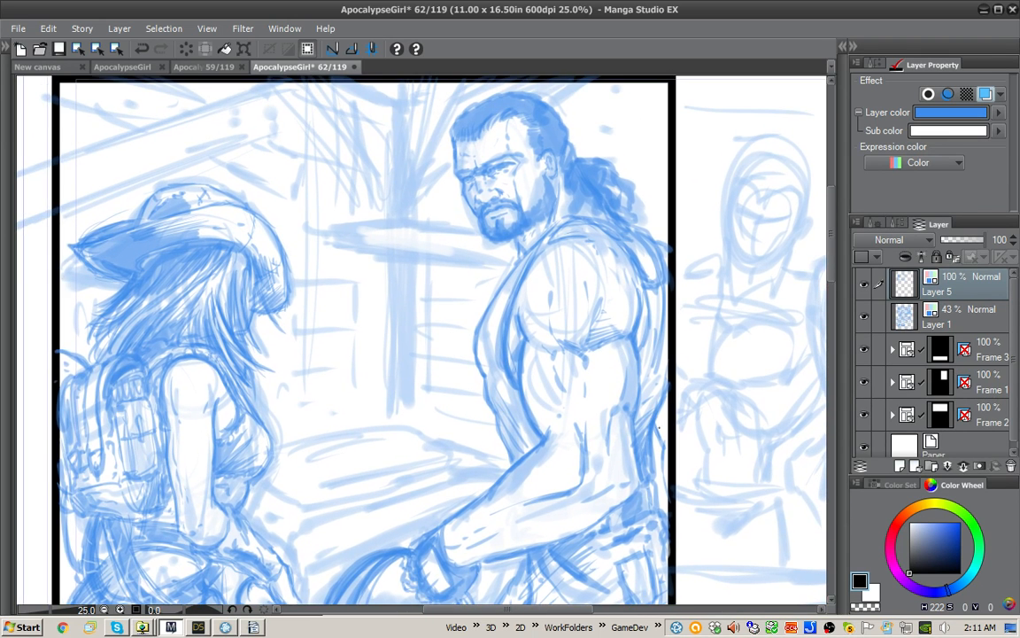
left_click_drag(662, 295, 670, 387)
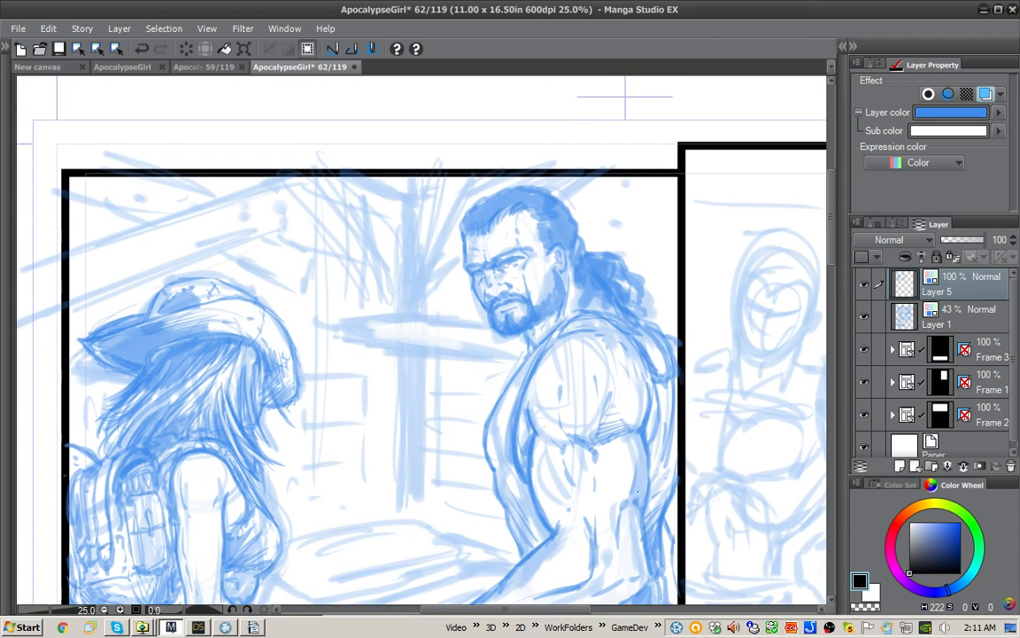
left_click_drag(725, 362, 724, 288)
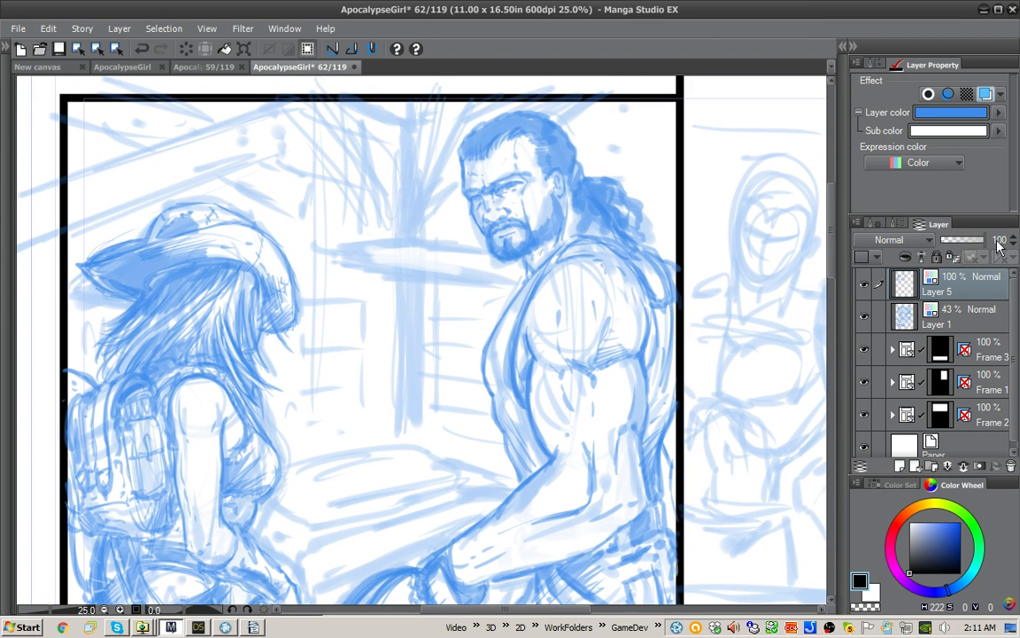
key("ctrl+minus")
mouse_move(639, 410)
left_mouse_down()
mouse_move(611, 409)
mouse_move(651, 420)
left_mouse_up()
mouse_move(782, 508)
left_mouse_down()
mouse_move(723, 483)
mouse_move(703, 488)
left_mouse_up()
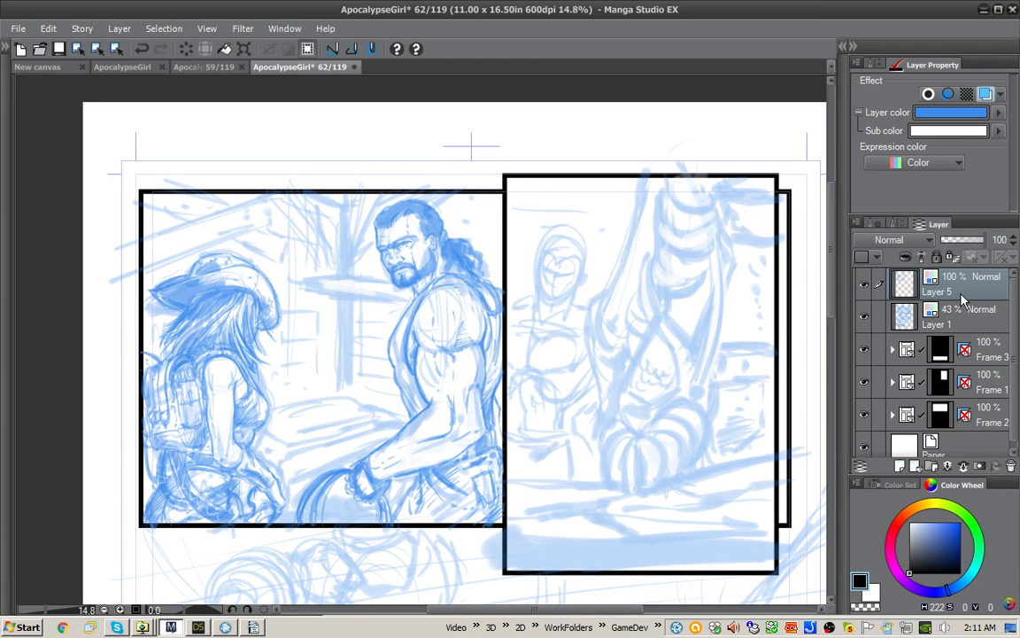
Step: Create a two-point perspective ruler on Layer 5, with one vanishing point near the wide panel's right edge and the other beyond its left side
left_click(898, 223)
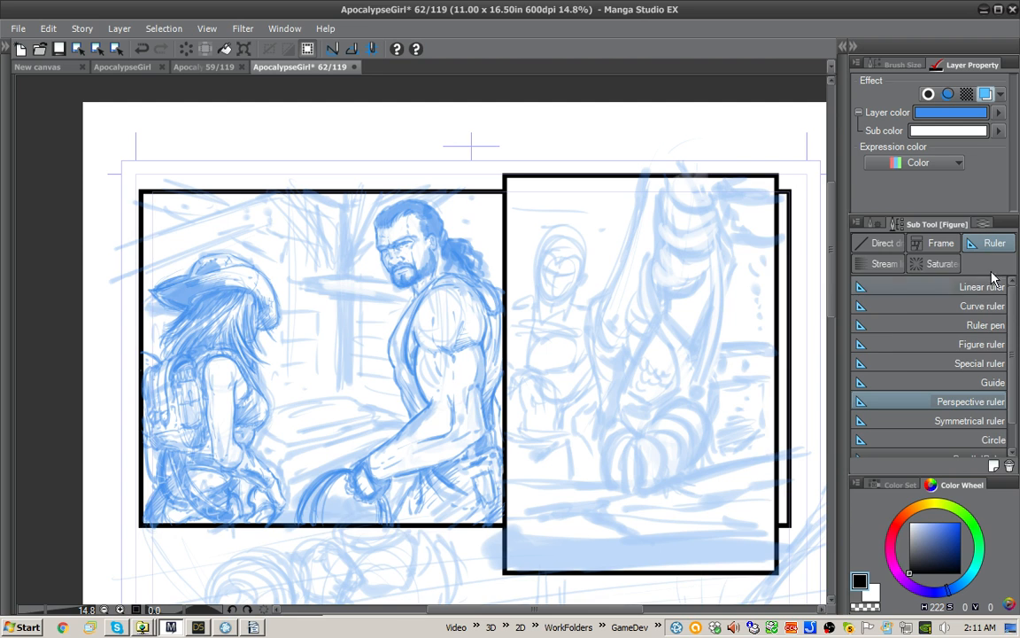
left_click(880, 222)
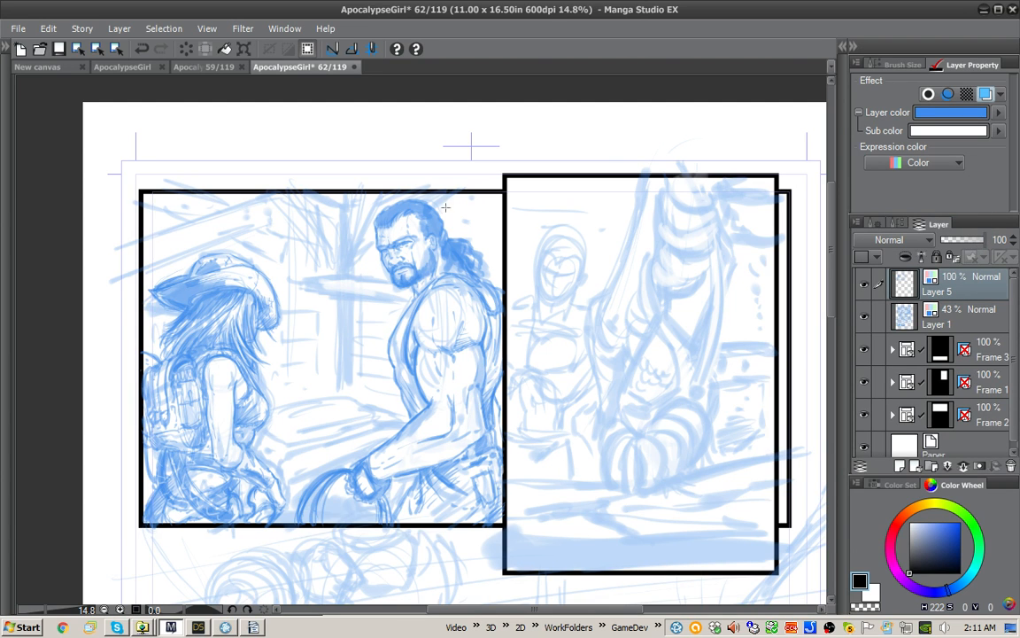
left_click_drag(292, 232, 525, 279)
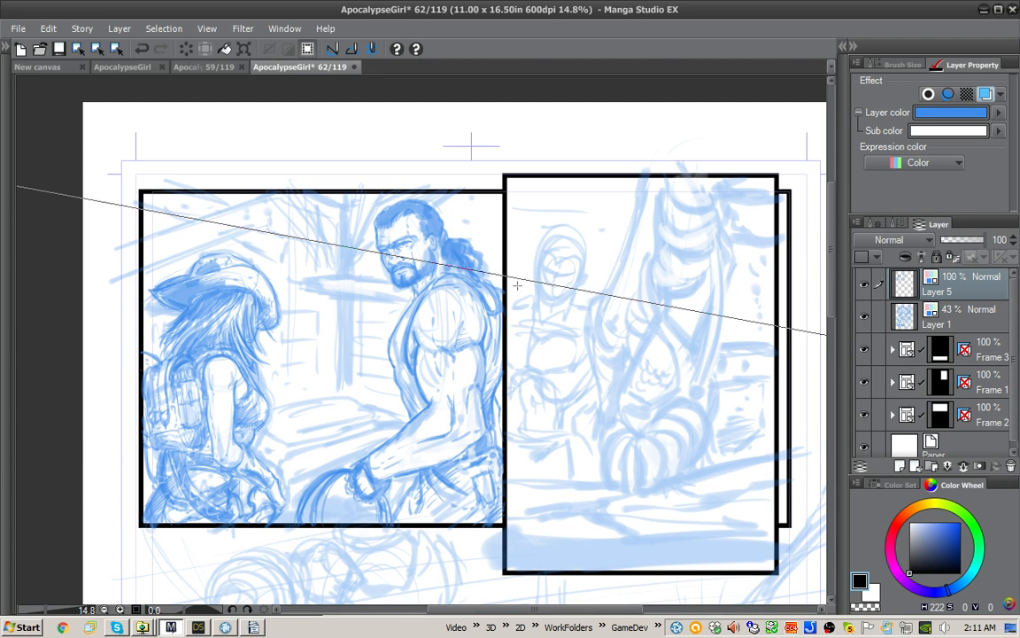
left_click_drag(297, 404, 585, 357)
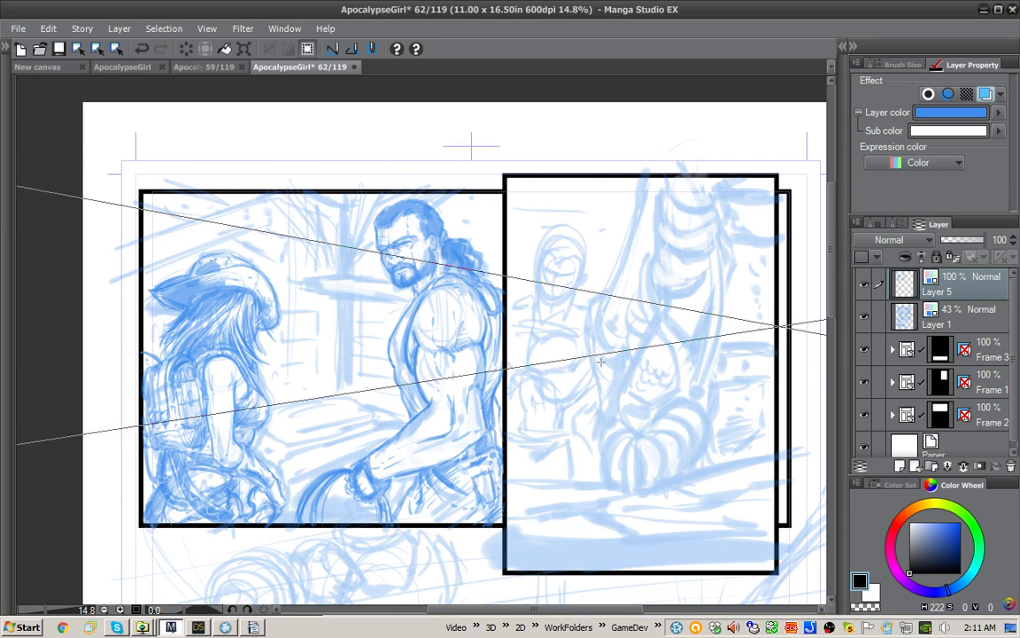
left_click_drag(724, 310, 701, 311)
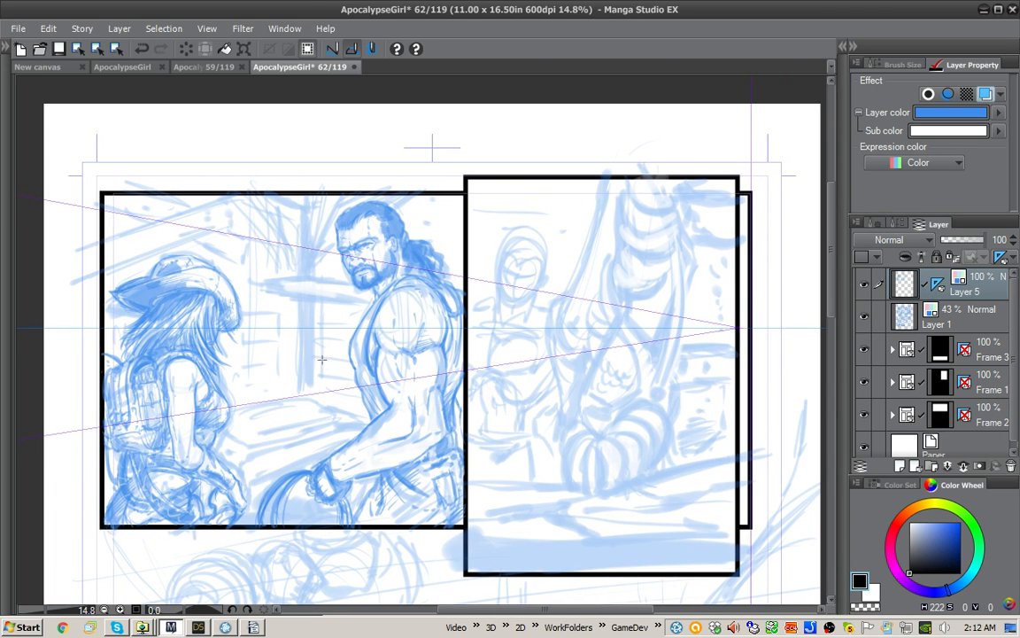
left_click_drag(635, 395, 638, 377)
left_click_drag(318, 213, 728, 149)
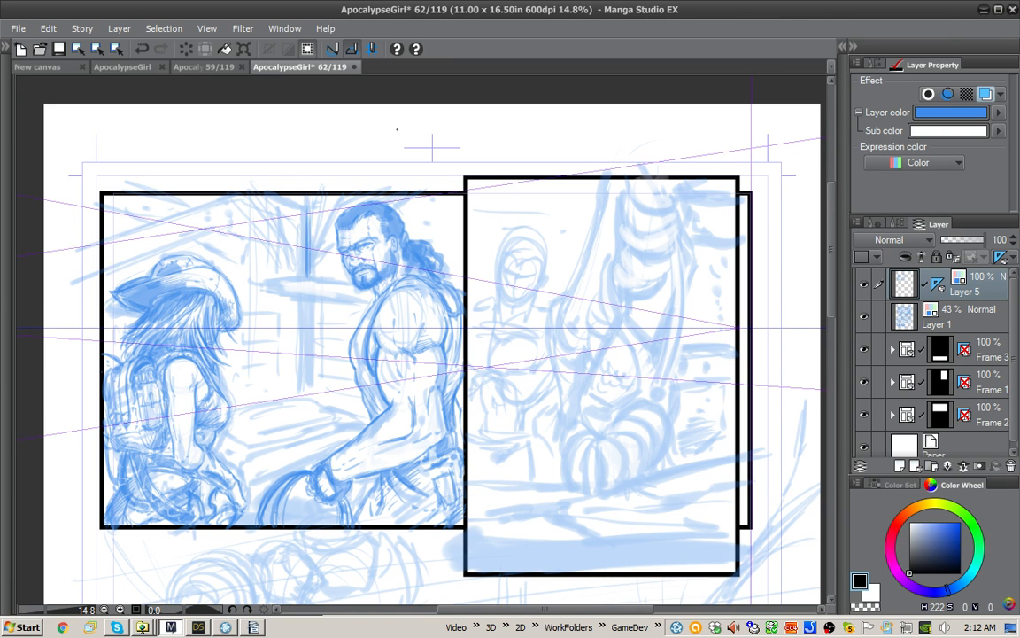
Step: Draw the vertical wooden post, the ceiling line and a few wall bricks behind the man along the perspective ruler
left_click_drag(682, 406, 667, 351)
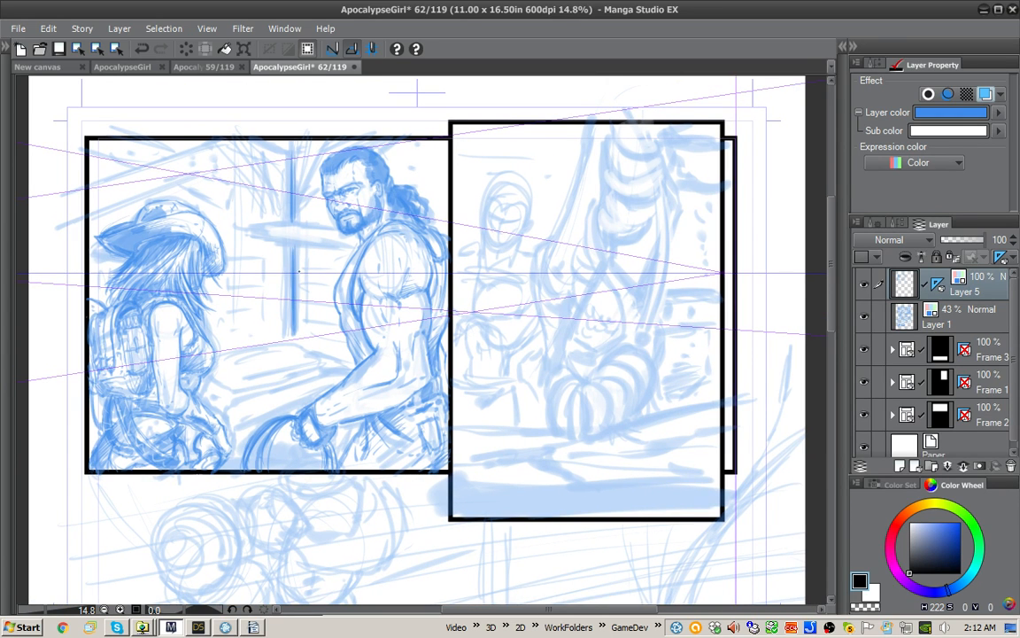
left_click_drag(288, 249, 285, 315)
left_click_drag(286, 149, 283, 216)
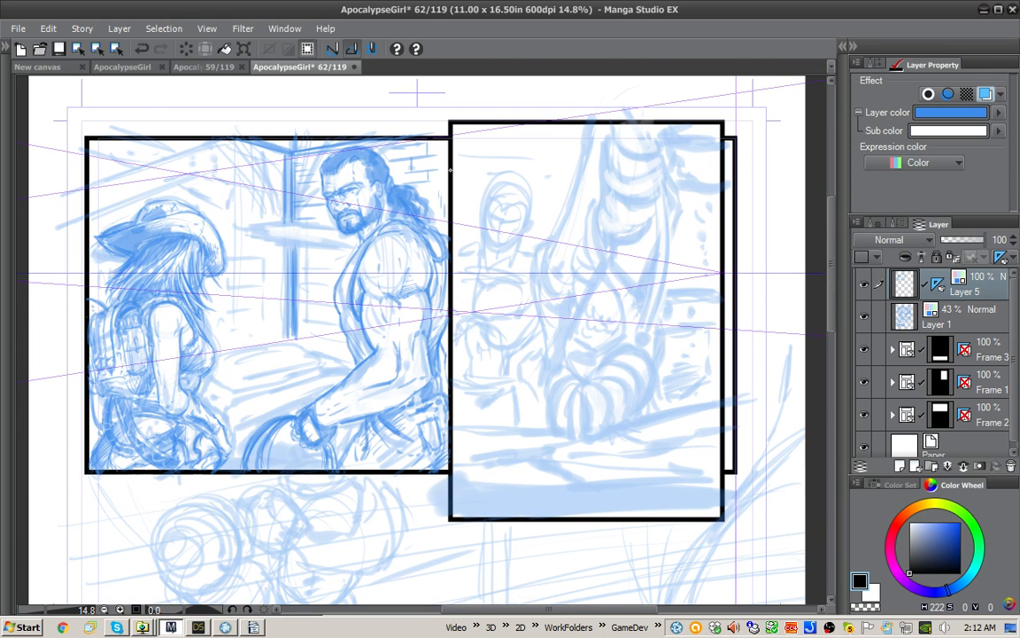
mouse_move(255, 202)
left_mouse_down()
mouse_move(291, 199)
mouse_move(309, 280)
left_mouse_up()
Step: Define the edges of the ledge and the post behind the man, cleaning up the post with white strokes
left_click_drag(678, 332, 621, 178)
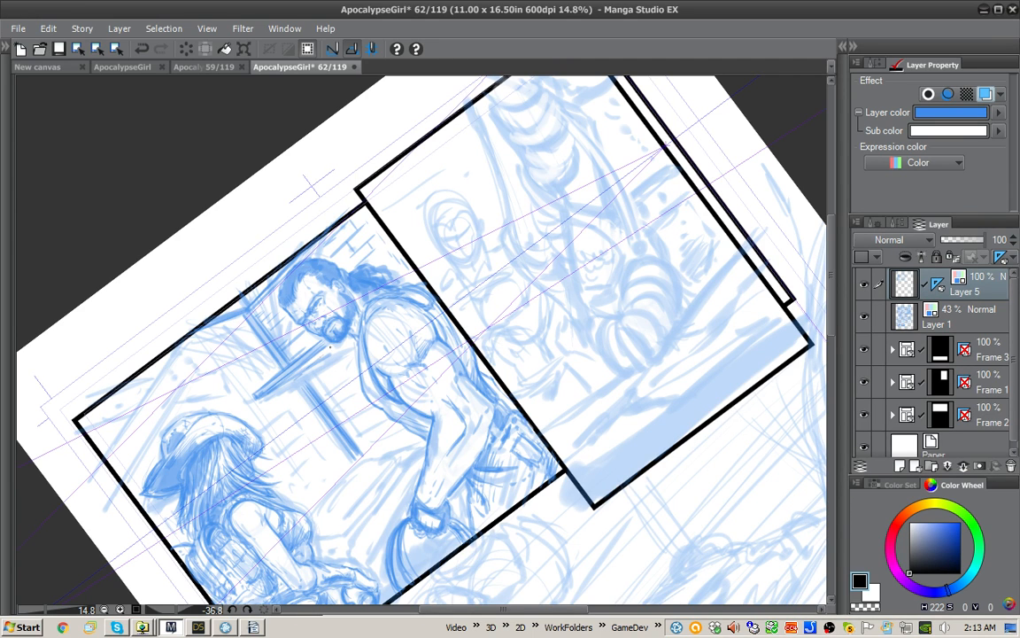
mouse_move(330, 347)
left_mouse_down()
mouse_move(296, 372)
mouse_move(266, 340)
mouse_move(308, 363)
left_mouse_up()
left_click_drag(263, 342, 313, 407)
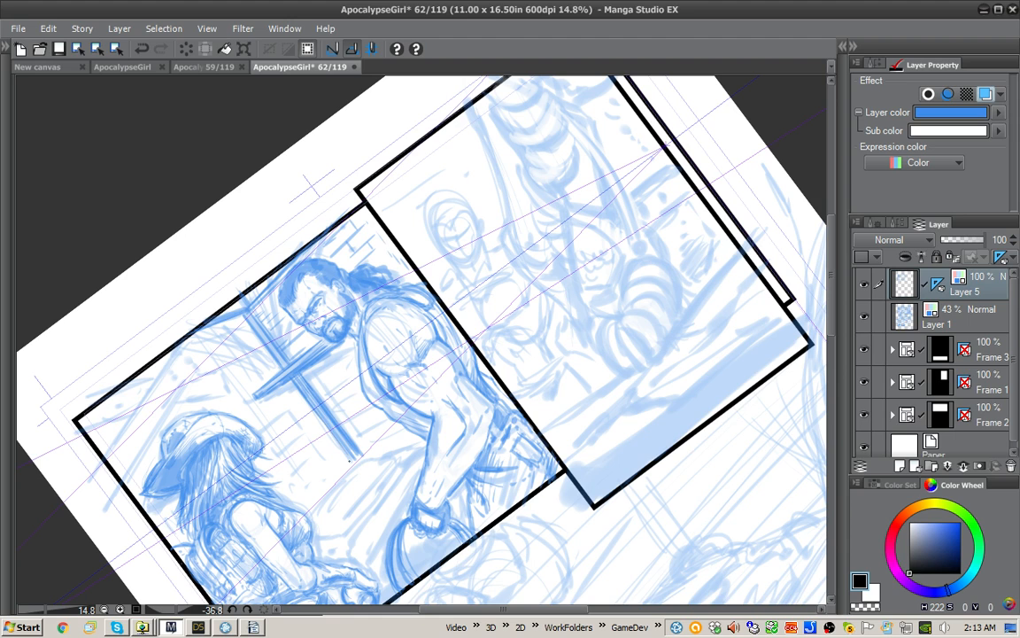
key("x")
left_click_drag(268, 339, 350, 456)
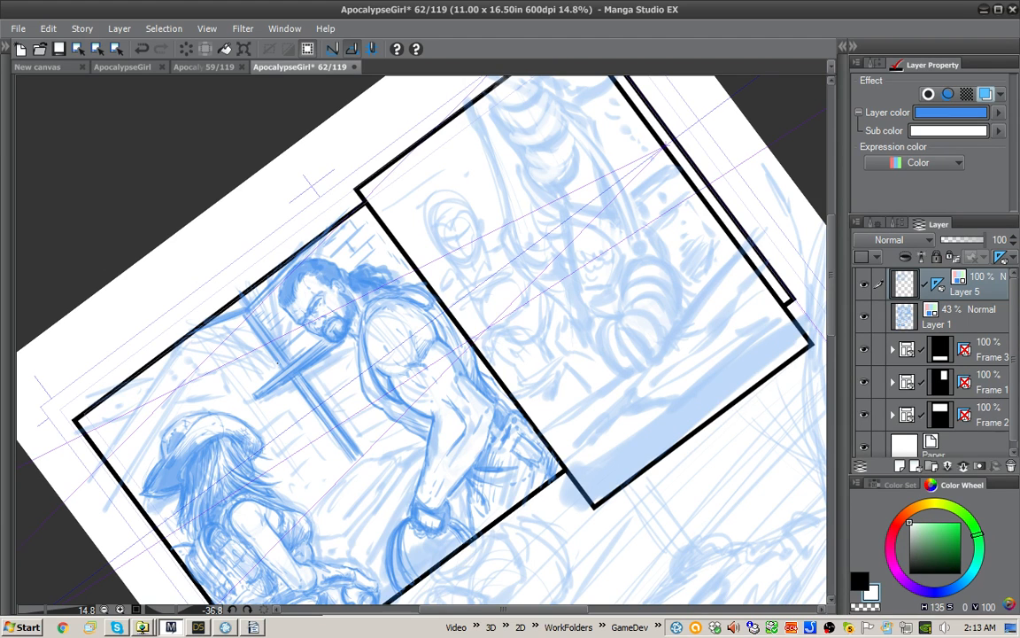
left_click_drag(277, 361, 249, 320)
key("x")
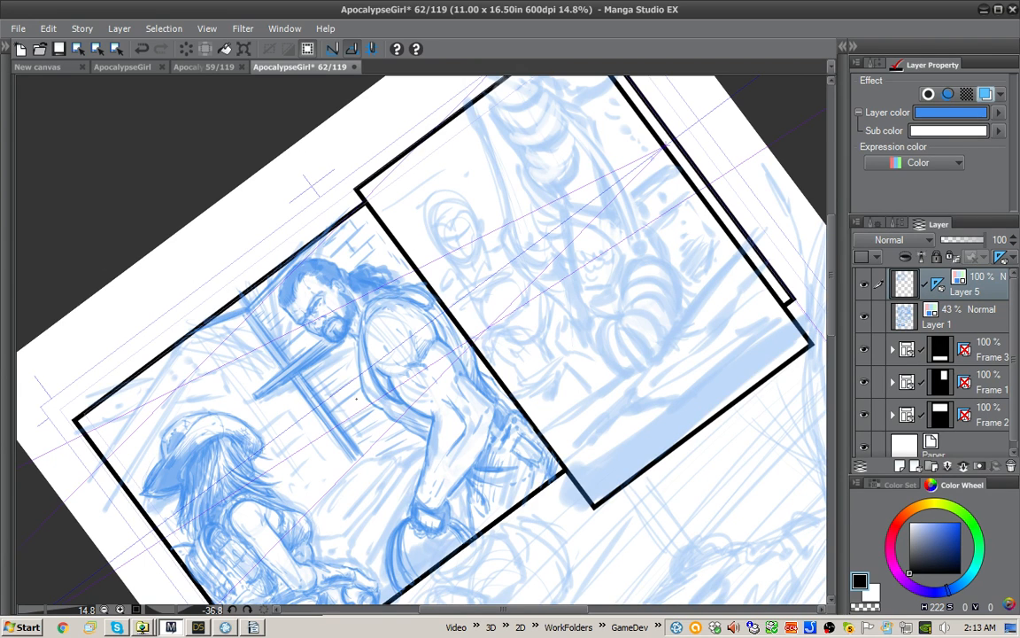
Step: Shade the underside of the wooden ledge on both sides of the post with dense strokes
key("x")
key("x")
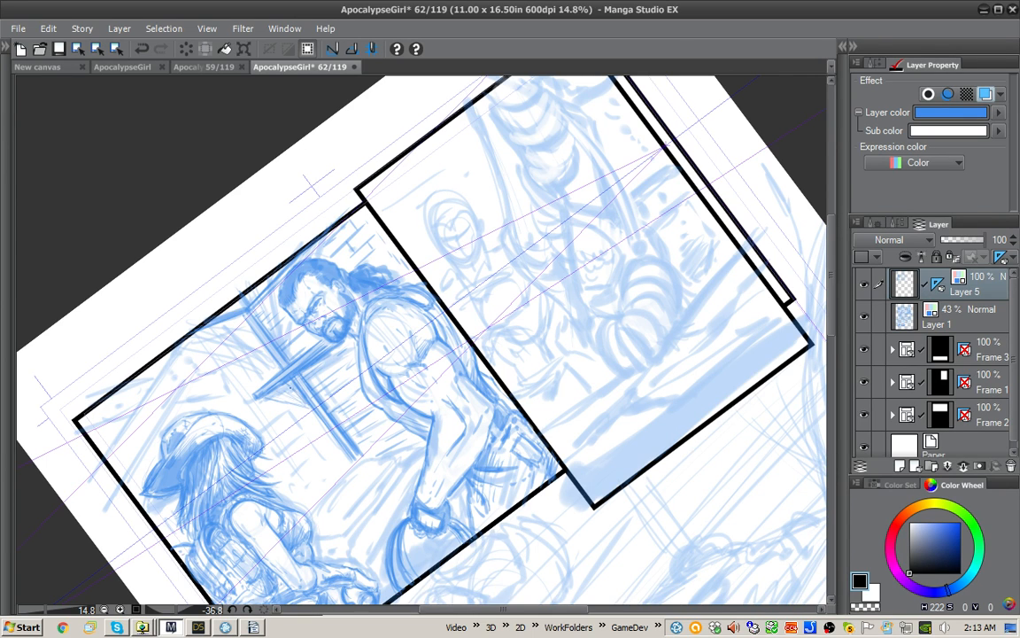
left_click_drag(301, 393, 291, 387)
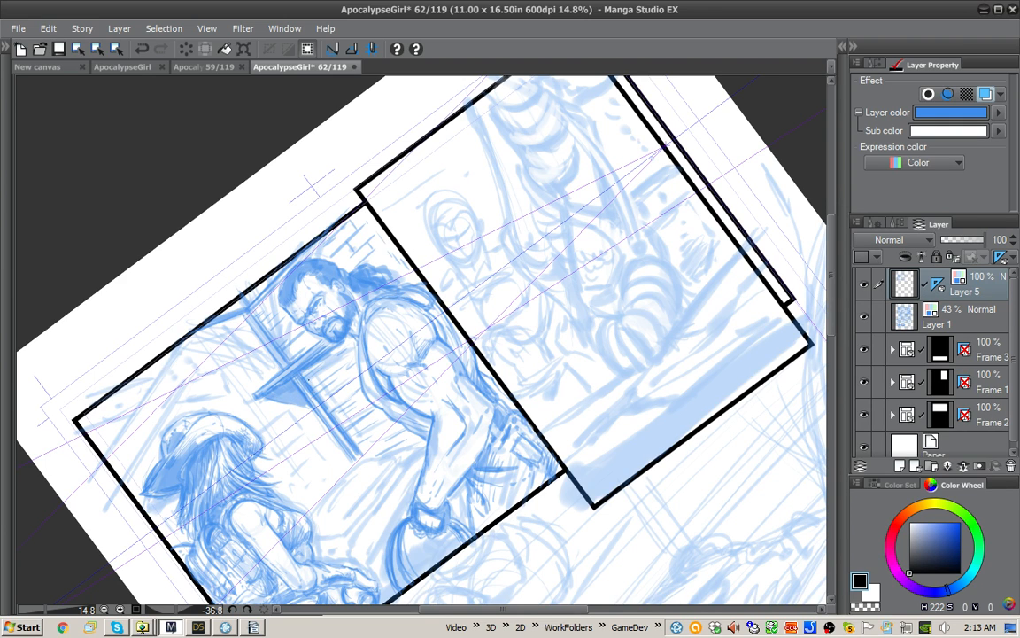
mouse_move(318, 361)
left_mouse_down()
mouse_move(324, 387)
mouse_move(342, 381)
mouse_move(354, 348)
mouse_move(345, 368)
mouse_move(344, 345)
mouse_move(292, 346)
mouse_move(306, 353)
left_mouse_up()
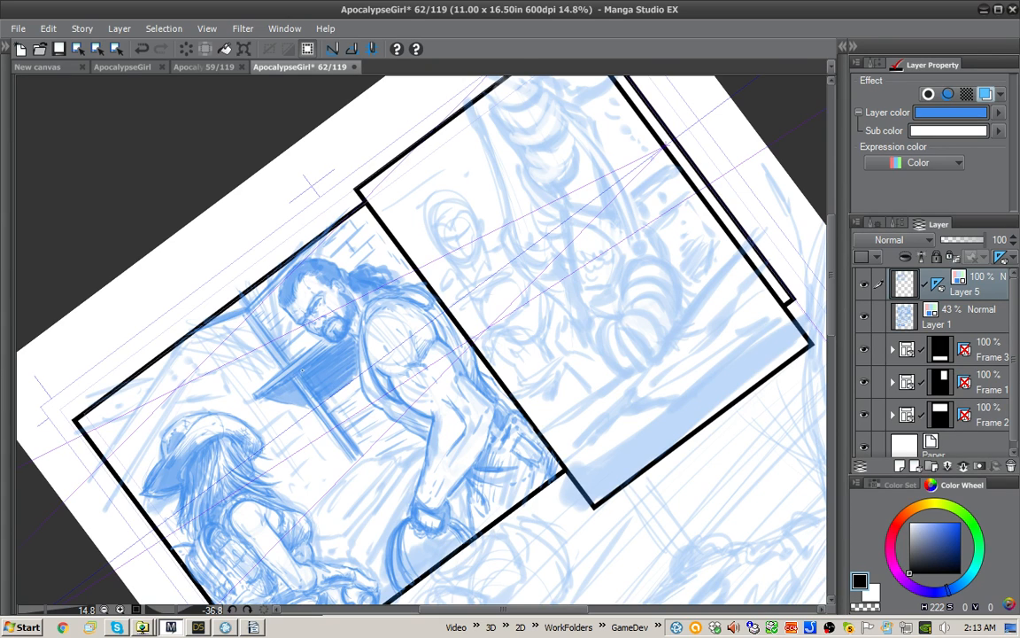
Step: Separate the post from the ledge's shadow with white strokes and touch up the shading beside it
key("x")
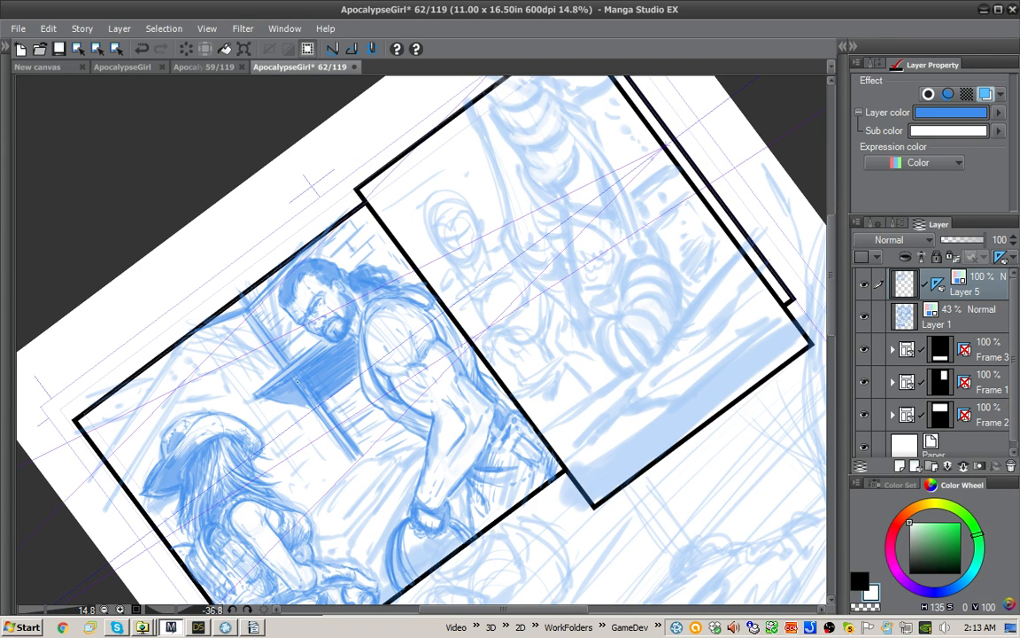
left_click_drag(298, 379, 310, 398)
left_click_drag(497, 286, 563, 230)
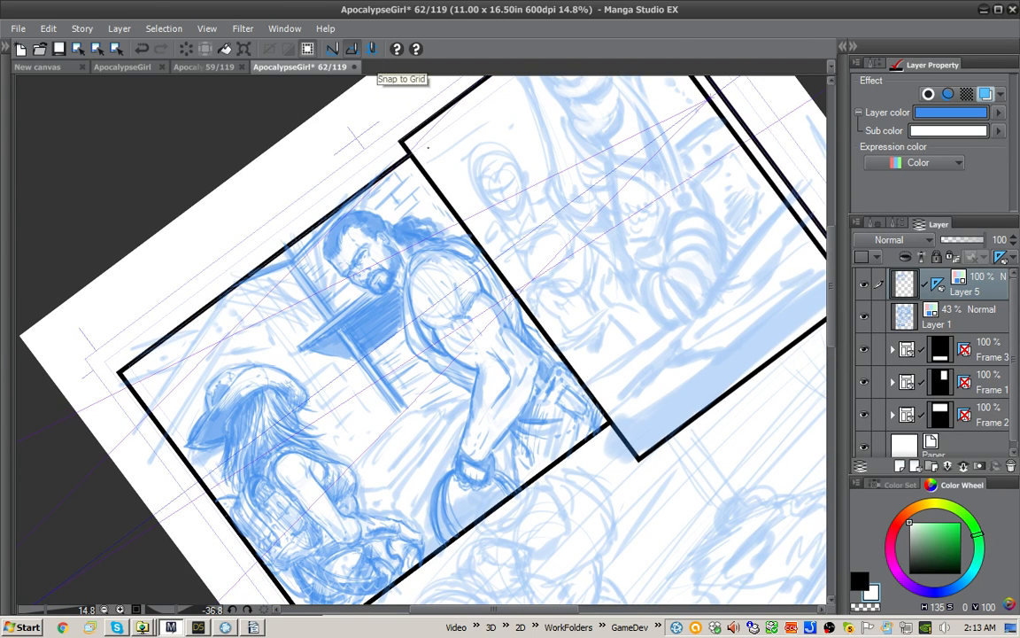
key("x")
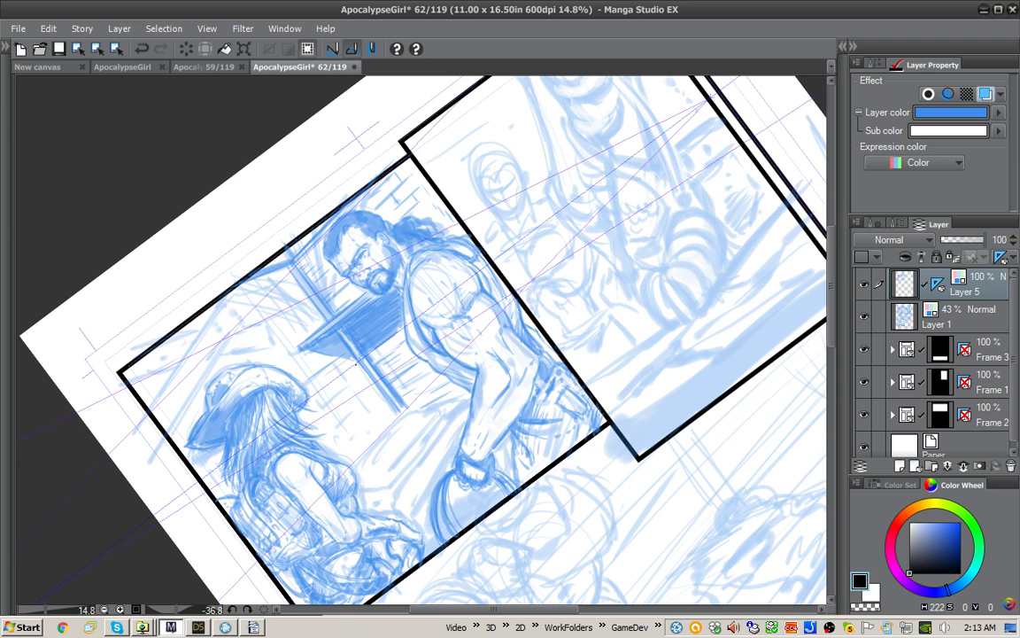
left_click_drag(372, 344, 384, 347)
Step: Draw horizontal plank lines on the upper wall between the woman's hat and the post
key("ctrl+at")
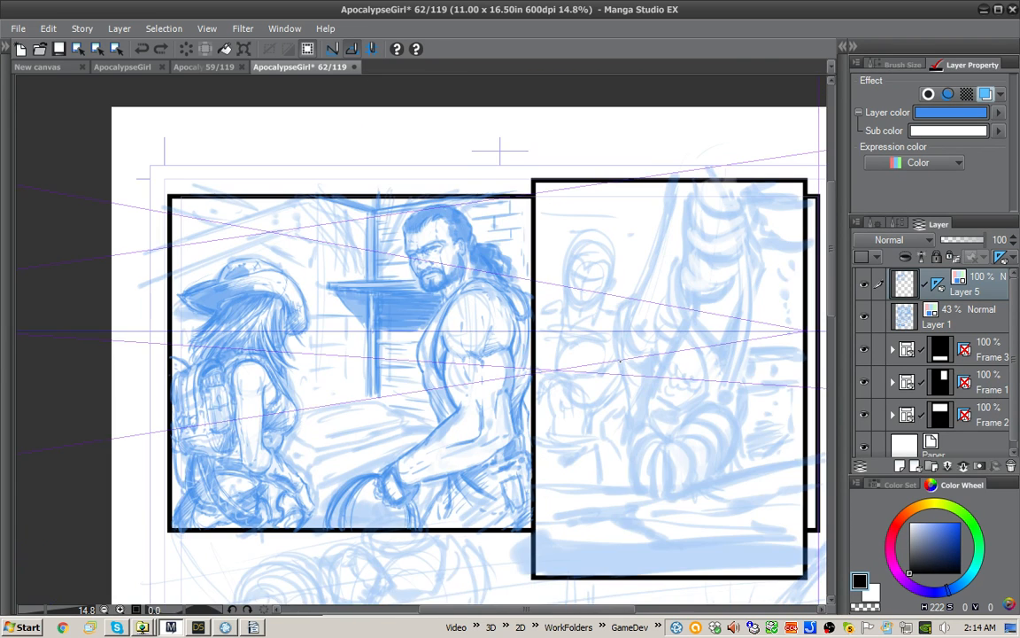
left_click_drag(643, 424, 596, 447)
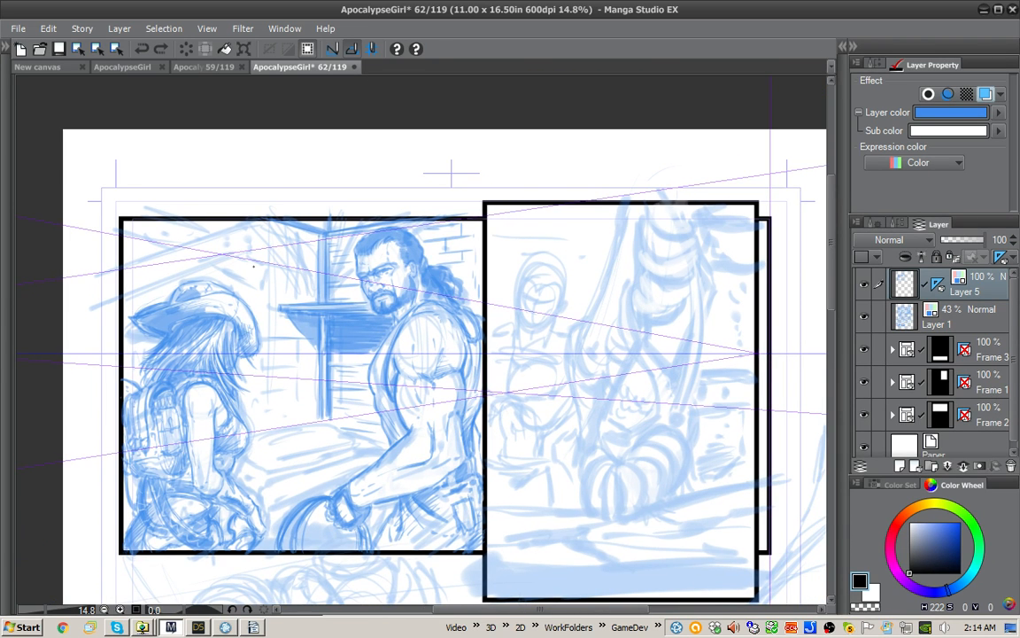
left_click_drag(233, 262, 301, 265)
mouse_move(271, 253)
left_mouse_down()
mouse_move(313, 263)
mouse_move(315, 253)
left_mouse_up()
left_click_drag(289, 241, 311, 248)
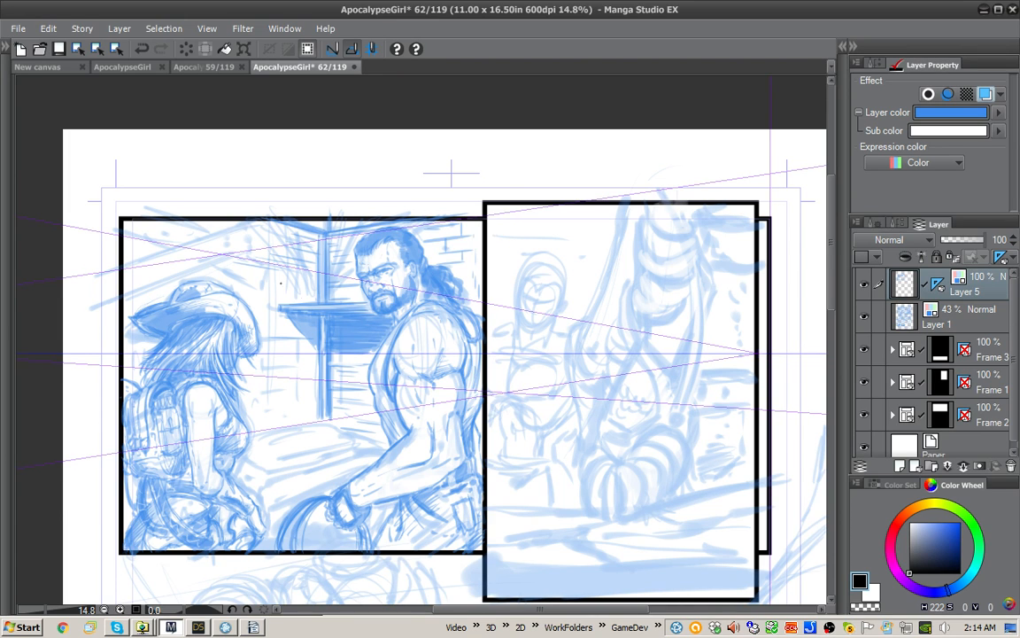
left_click_drag(244, 249, 285, 243)
left_click_drag(238, 257, 282, 252)
left_click_drag(229, 268, 284, 258)
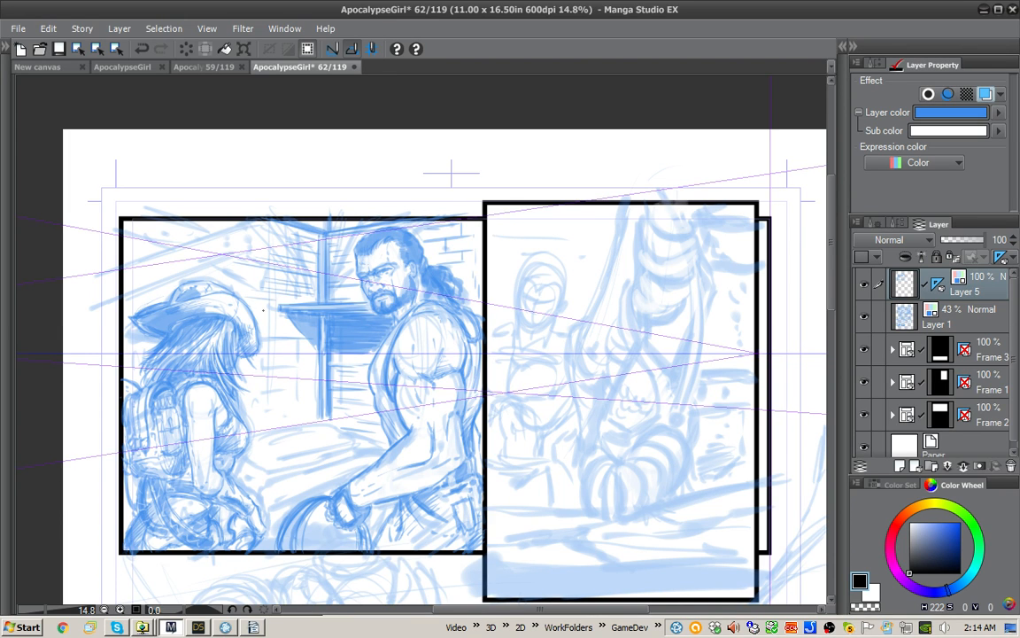
Step: Continue the plank lines down the wall beside the woman's hat and hair to just above the ground
left_click_drag(227, 280, 250, 275)
mouse_move(233, 289)
left_mouse_down()
mouse_move(260, 284)
mouse_move(287, 312)
left_mouse_up()
mouse_move(246, 319)
left_mouse_down()
mouse_move(278, 316)
mouse_move(284, 330)
left_mouse_up()
mouse_move(226, 354)
left_mouse_down()
mouse_move(284, 347)
mouse_move(287, 357)
left_mouse_up()
left_click_drag(236, 370, 272, 371)
left_click_drag(243, 380, 264, 376)
Step: Turn off snapping to the perspective ruler's right vanishing point and make Layer 5 the active layer
key("o")
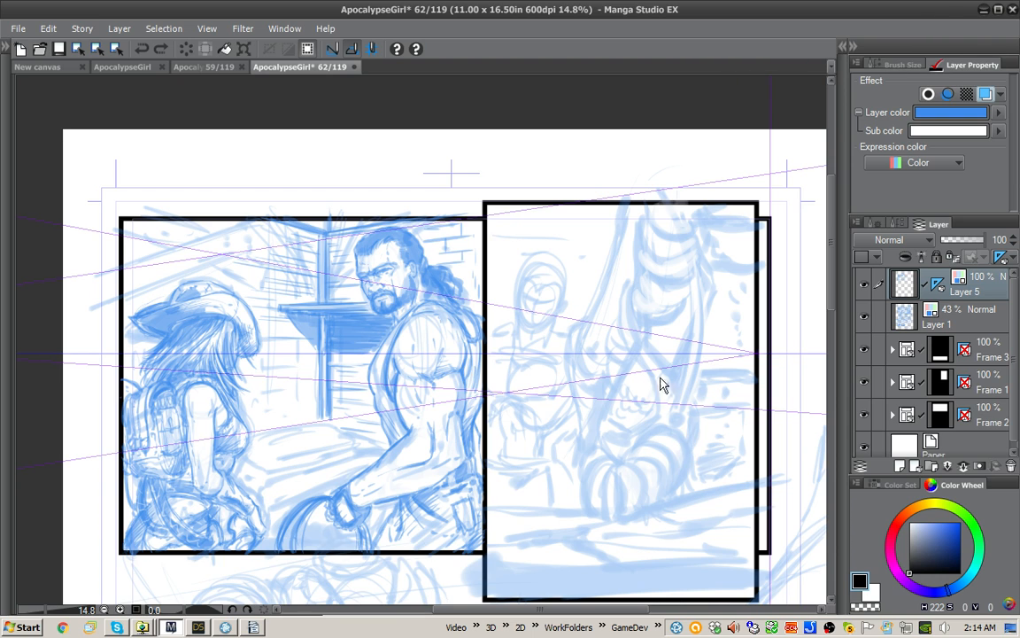
left_click(422, 387)
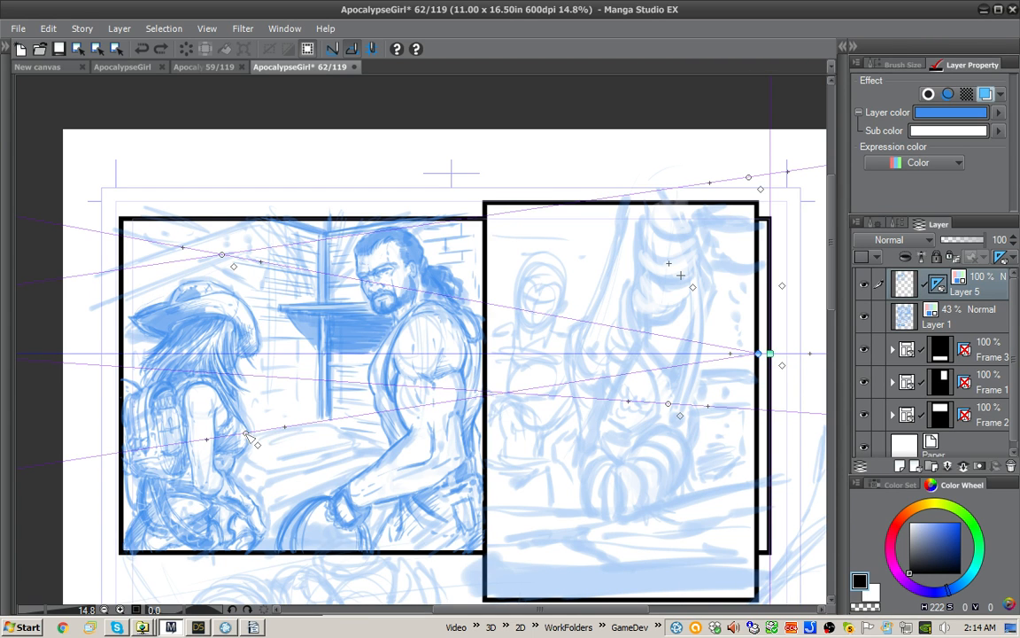
left_click(246, 434)
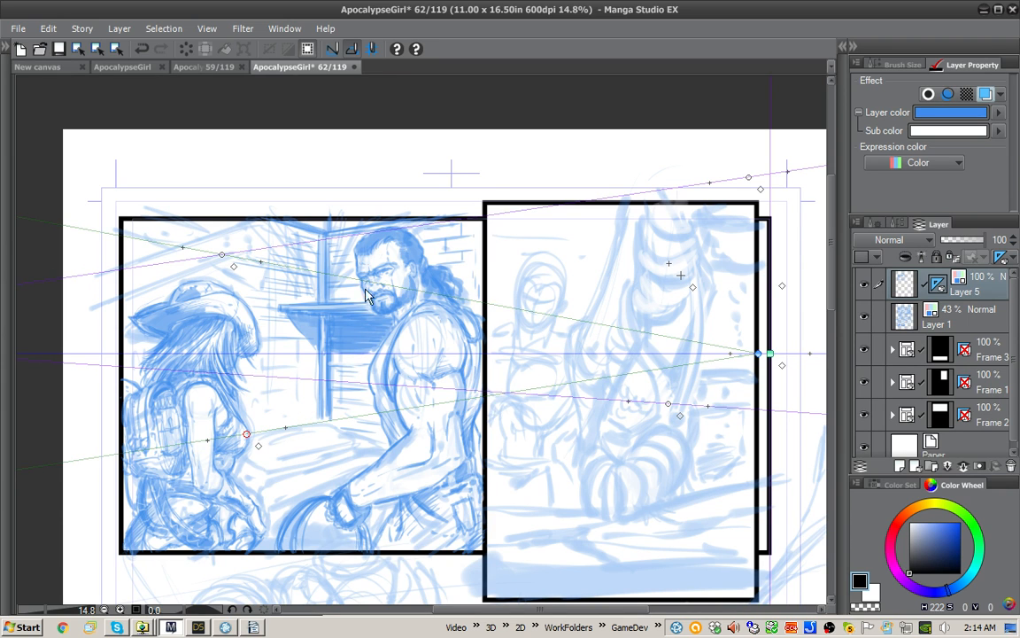
left_click(382, 237)
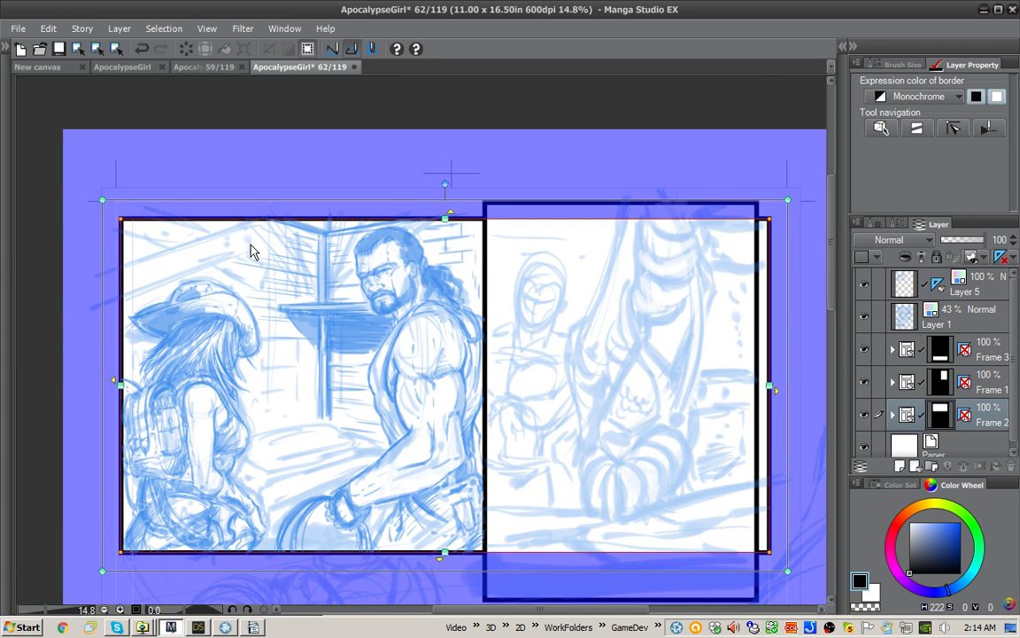
left_click(972, 292)
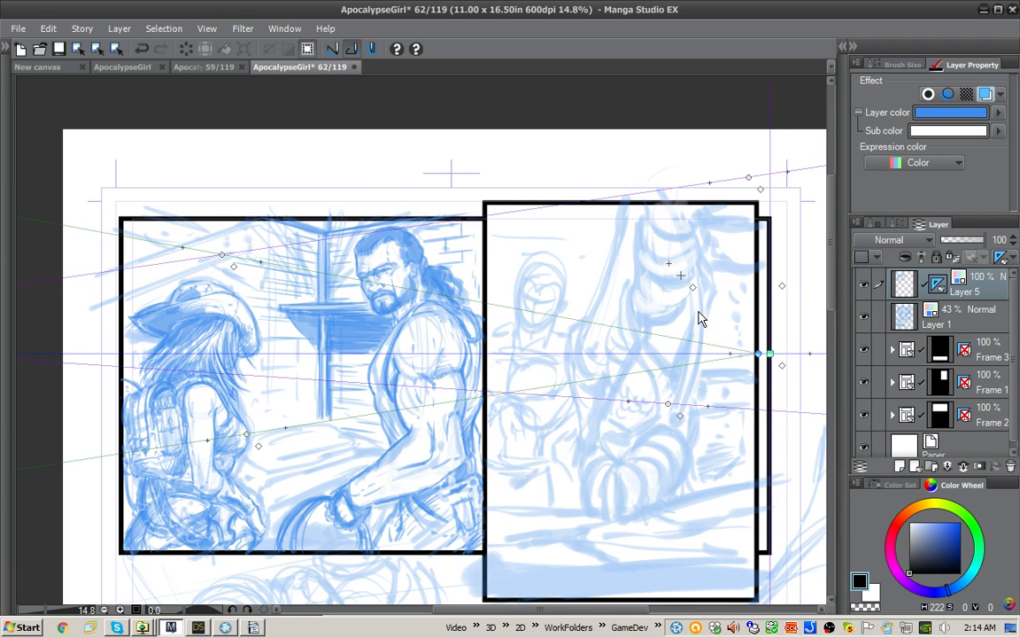
Step: Reselect the perspective ruler on Layer 5 and toggle the snapping handle of its guide line above the woman's hat
key("p")
mouse_move(662, 288)
left_mouse_down()
mouse_move(619, 194)
mouse_move(583, 180)
left_mouse_up()
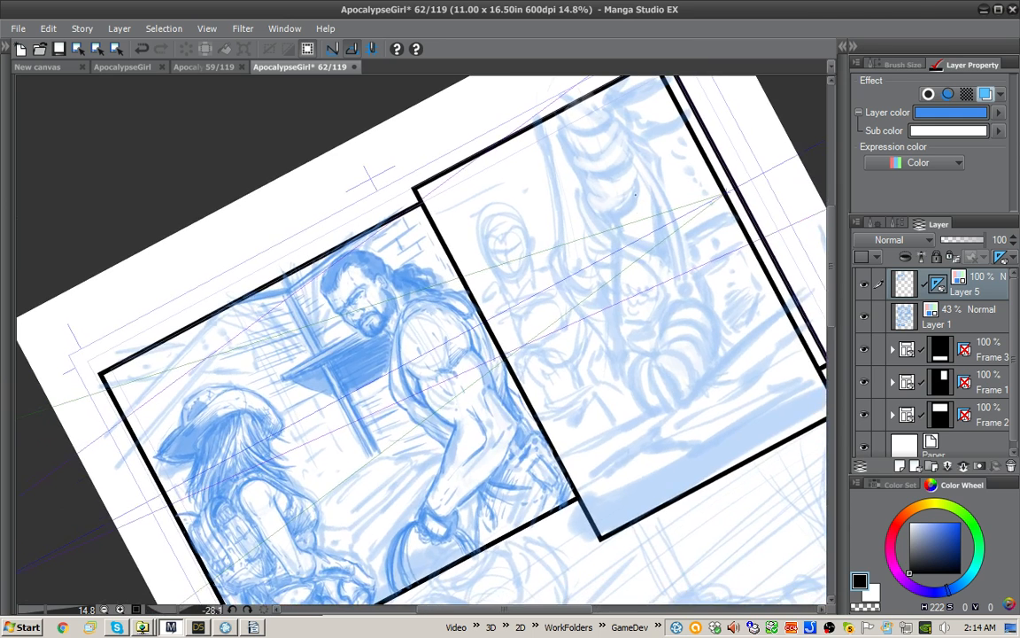
left_click(904, 283)
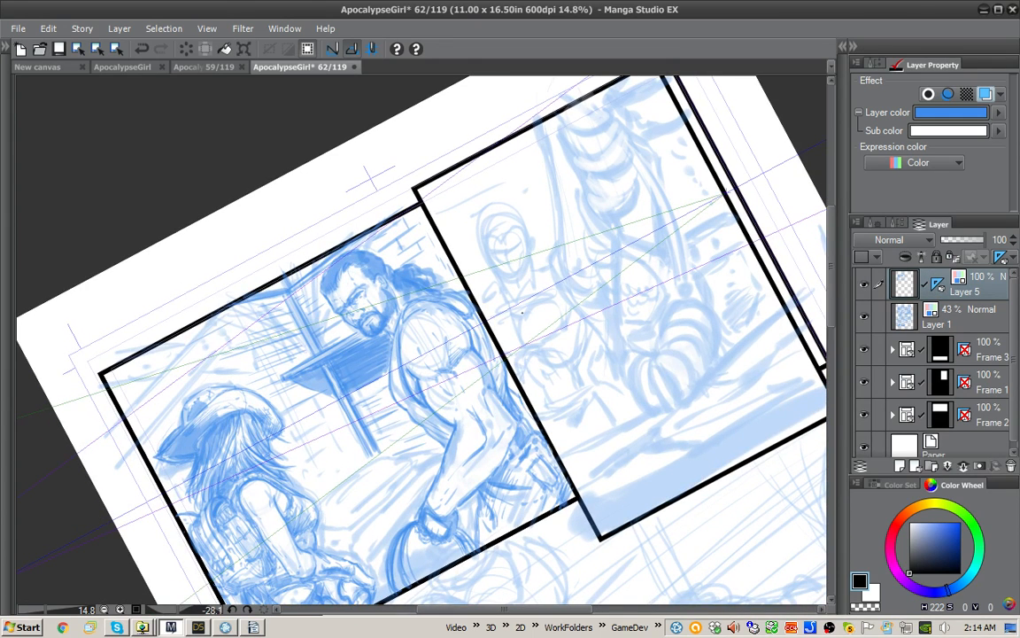
left_click_drag(567, 372, 712, 320)
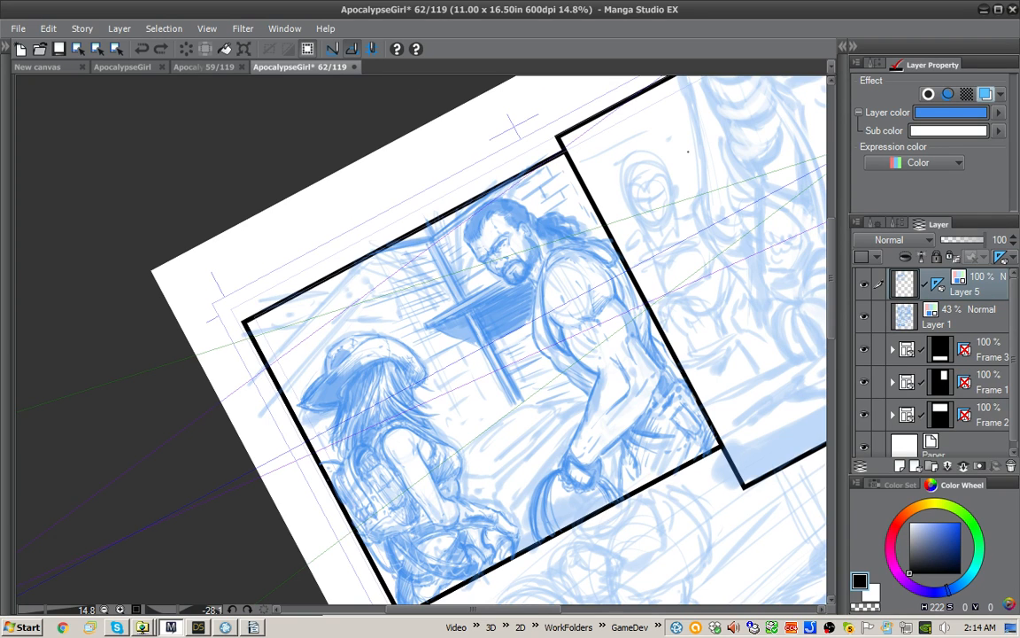
key("o")
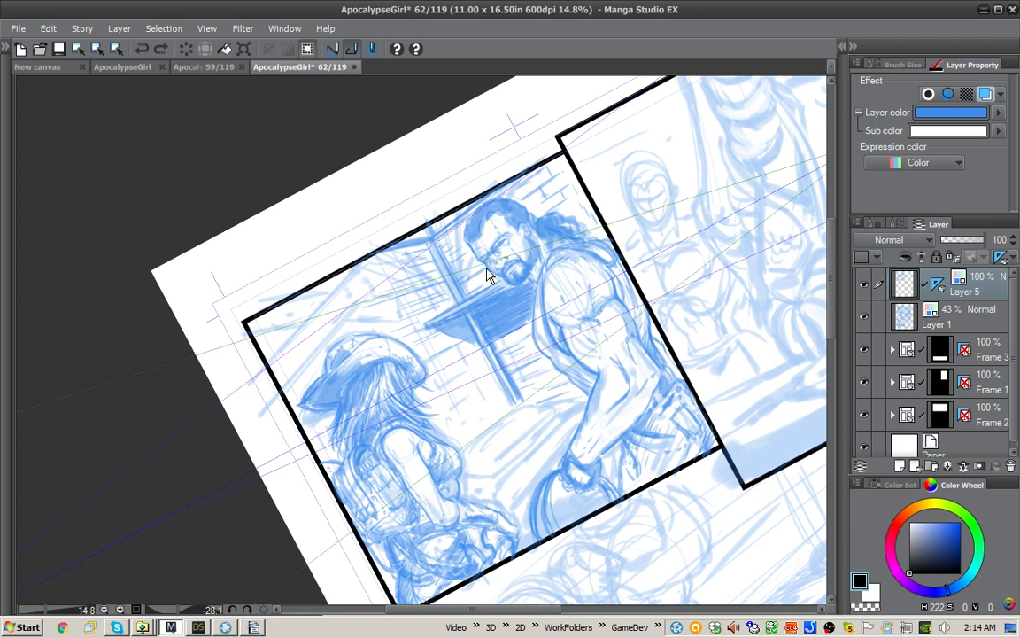
left_click(388, 285)
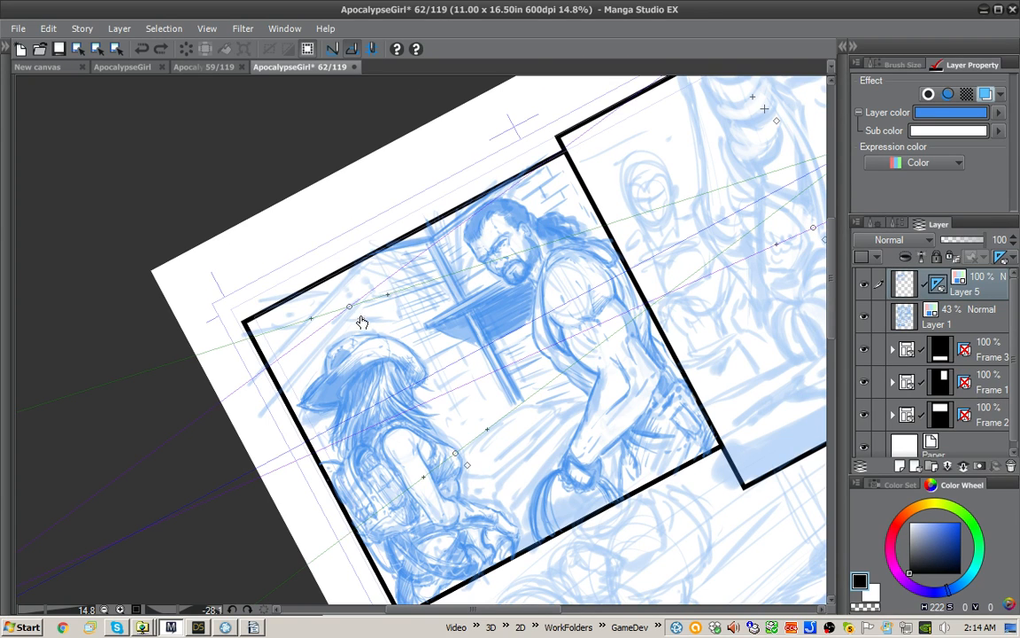
left_click(361, 318)
left_click(361, 320)
key("p")
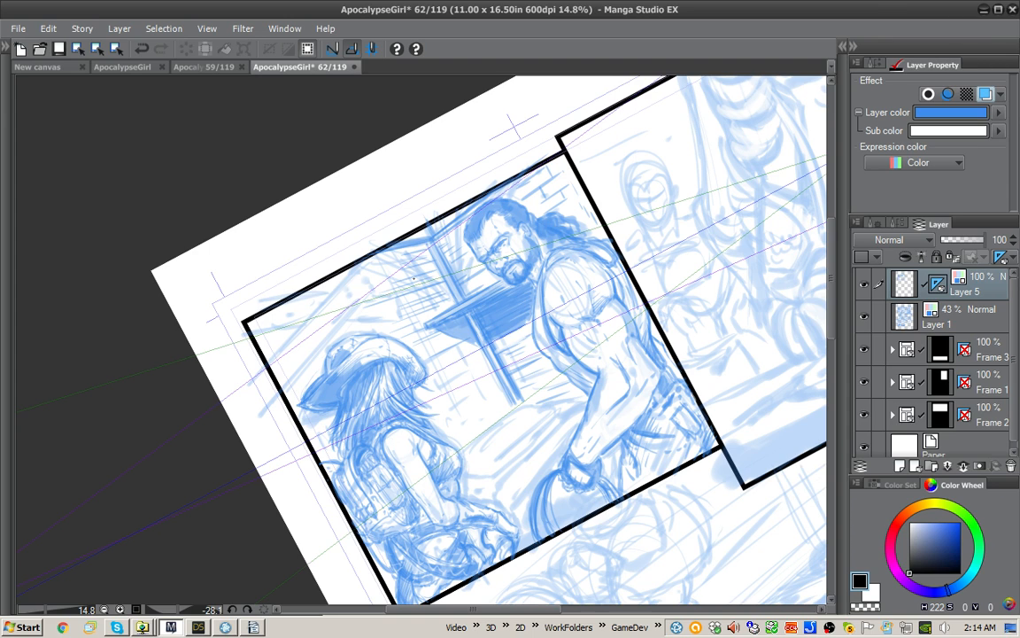
left_click_drag(345, 326, 379, 308)
key("ctrl+z")
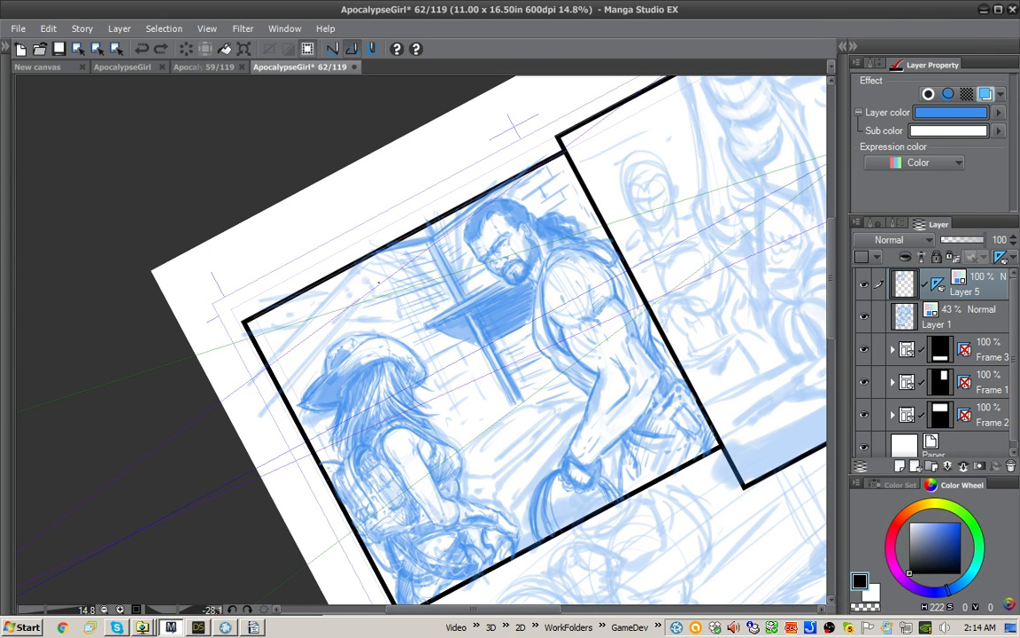
key("o")
left_click(381, 287)
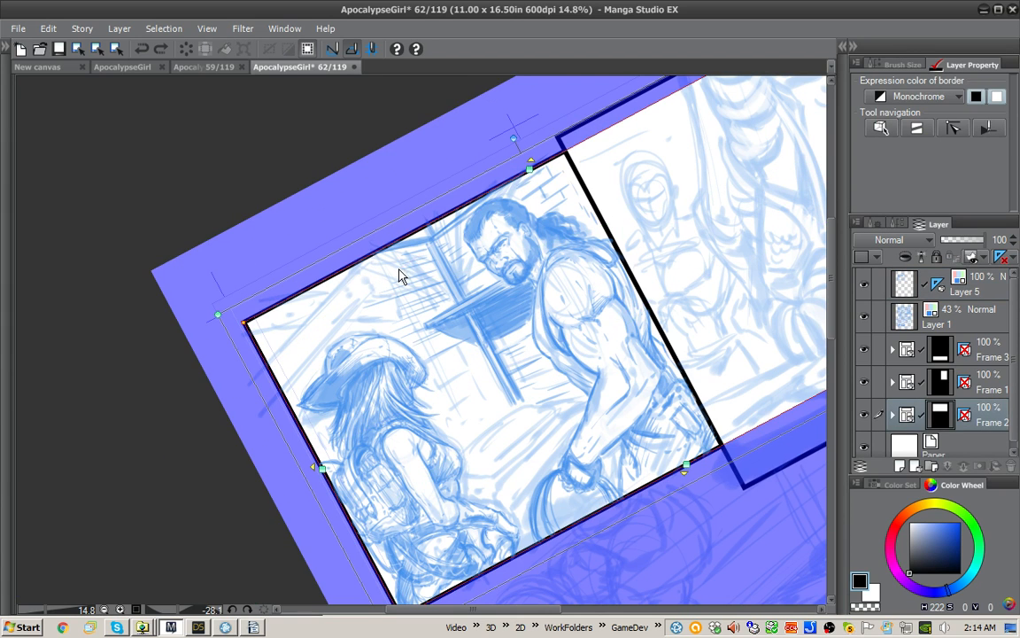
left_click(880, 276)
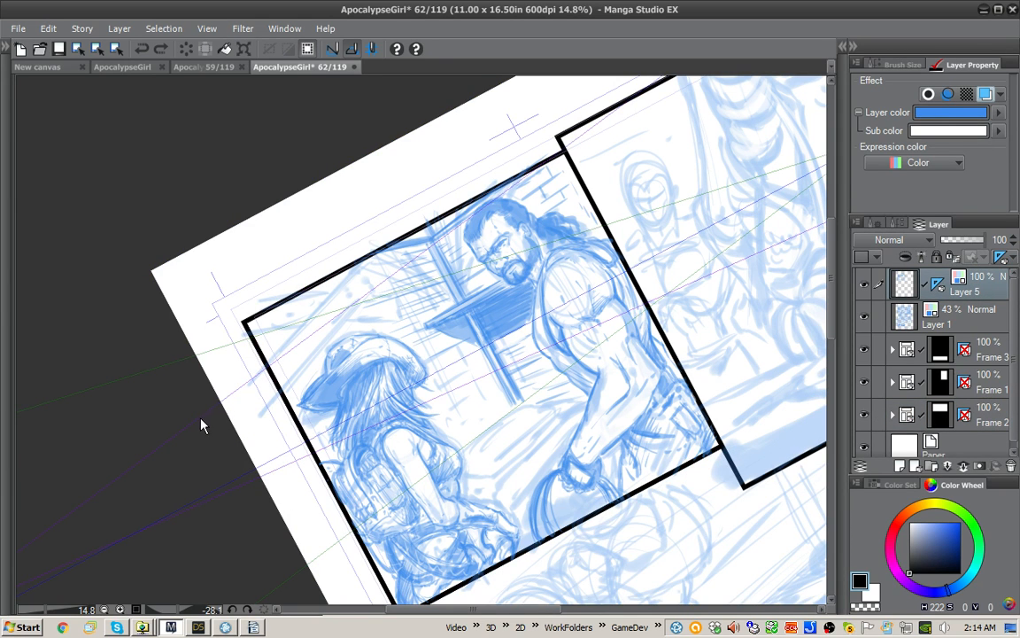
Step: Turn snapping to the perspective ruler's right vanishing point back on and draw plank lines converging on it across the wall above the woman's hat
left_click(181, 375)
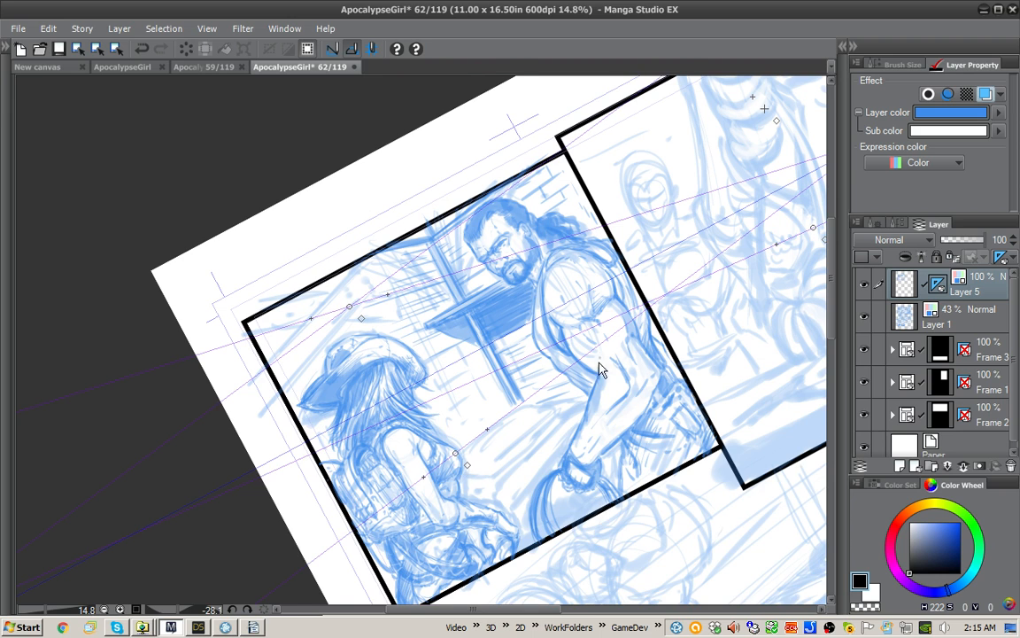
left_click_drag(641, 341, 706, 299)
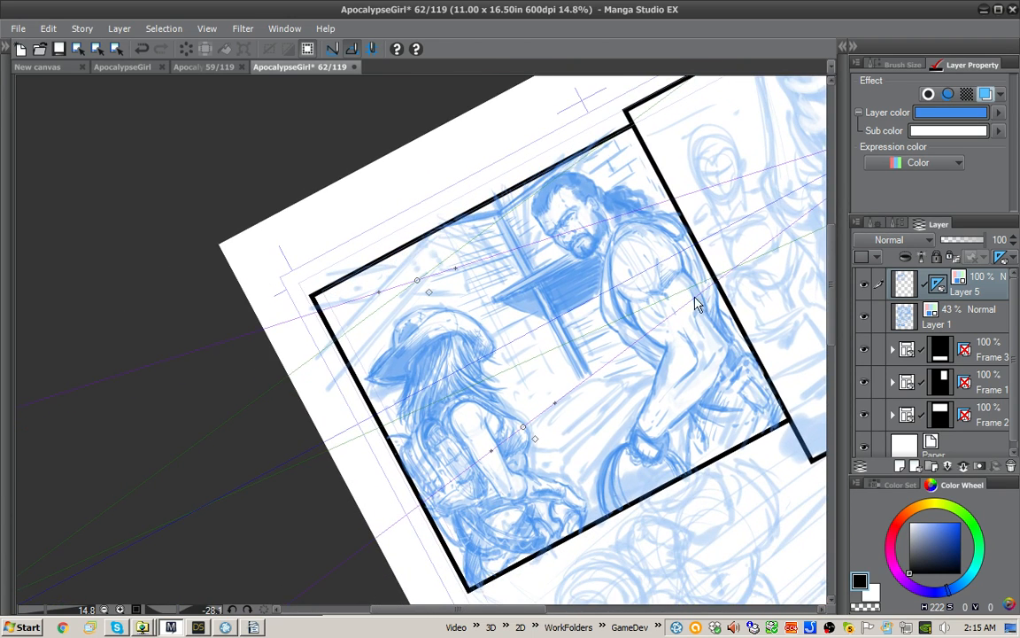
key("p")
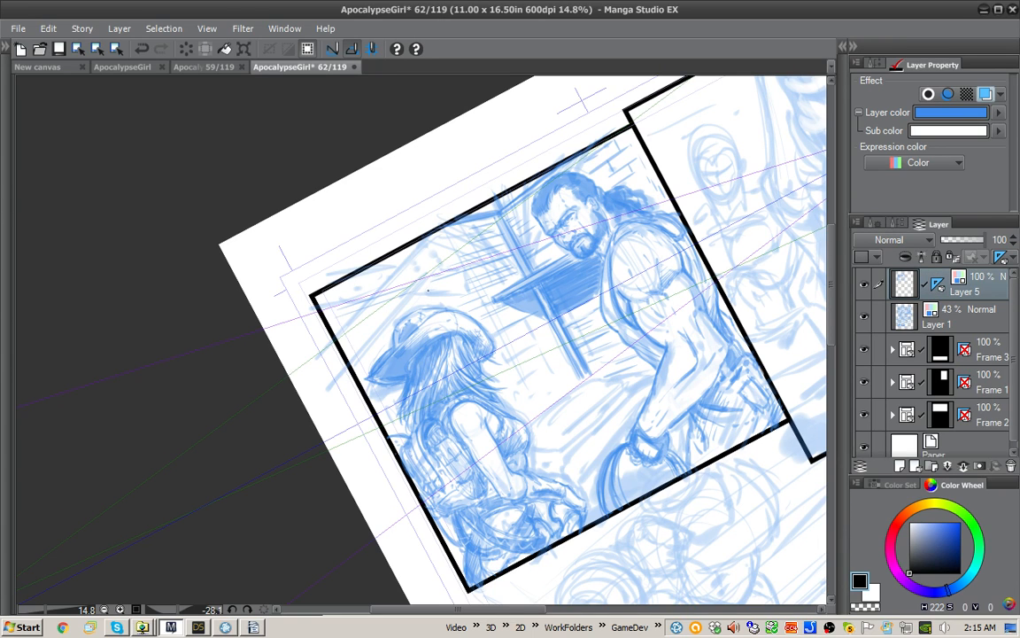
mouse_move(376, 266)
left_mouse_down()
mouse_move(302, 294)
mouse_move(296, 312)
mouse_move(355, 362)
left_mouse_up()
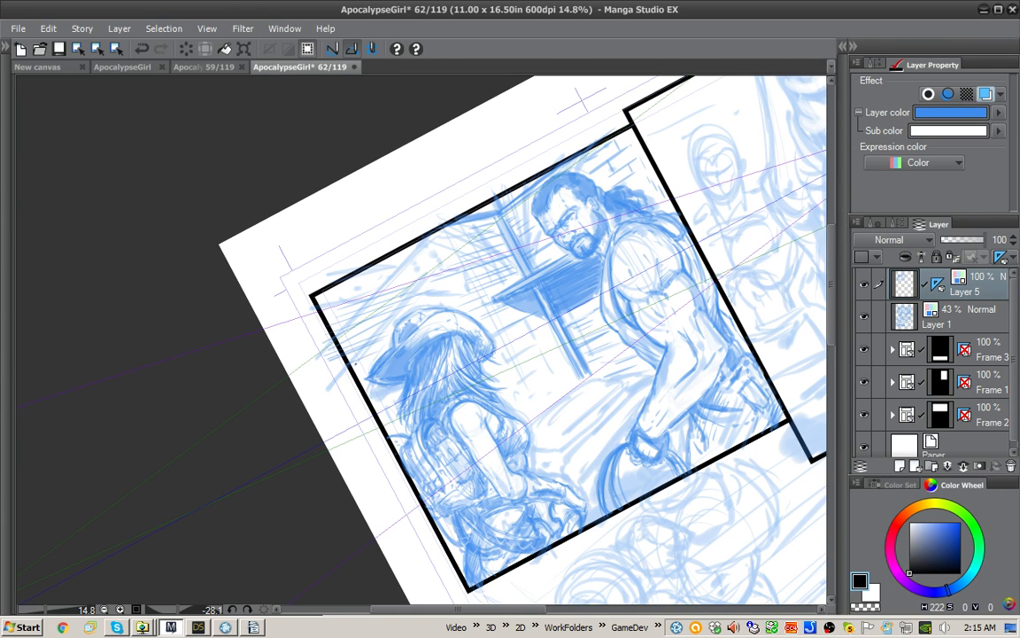
left_click_drag(354, 407, 387, 389)
mouse_move(420, 305)
left_mouse_down()
mouse_move(414, 262)
mouse_move(345, 250)
mouse_move(409, 229)
mouse_move(392, 241)
mouse_move(473, 224)
left_mouse_up()
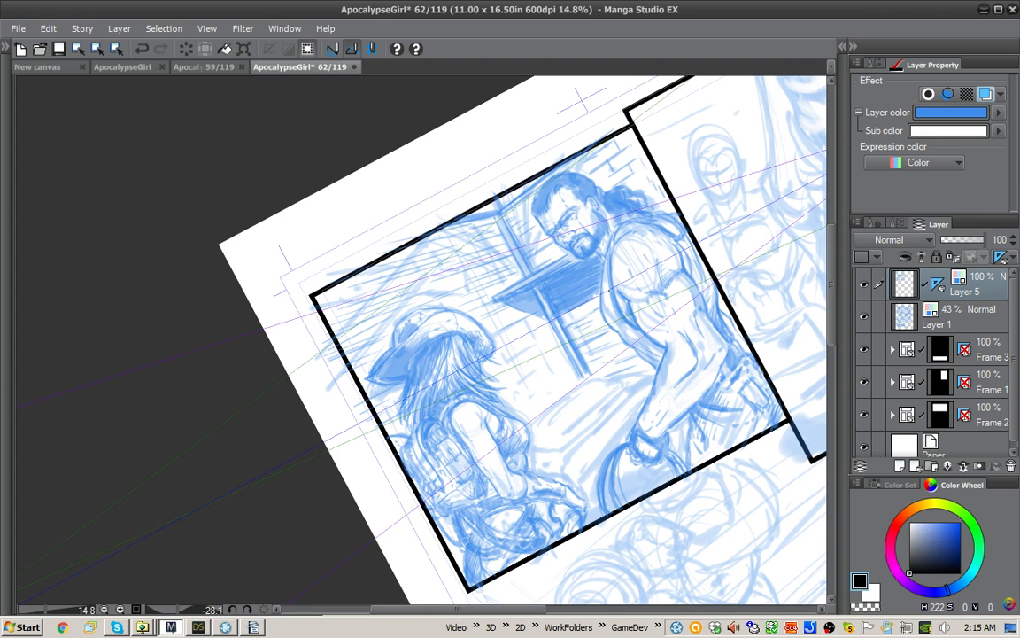
Step: Add plank lines to the lower wall beside the woman's hair and sketch the ground edges below the post
mouse_move(545, 333)
left_mouse_down()
mouse_move(460, 319)
mouse_move(500, 339)
mouse_move(456, 356)
mouse_move(576, 384)
left_mouse_up()
left_click_drag(523, 422, 598, 381)
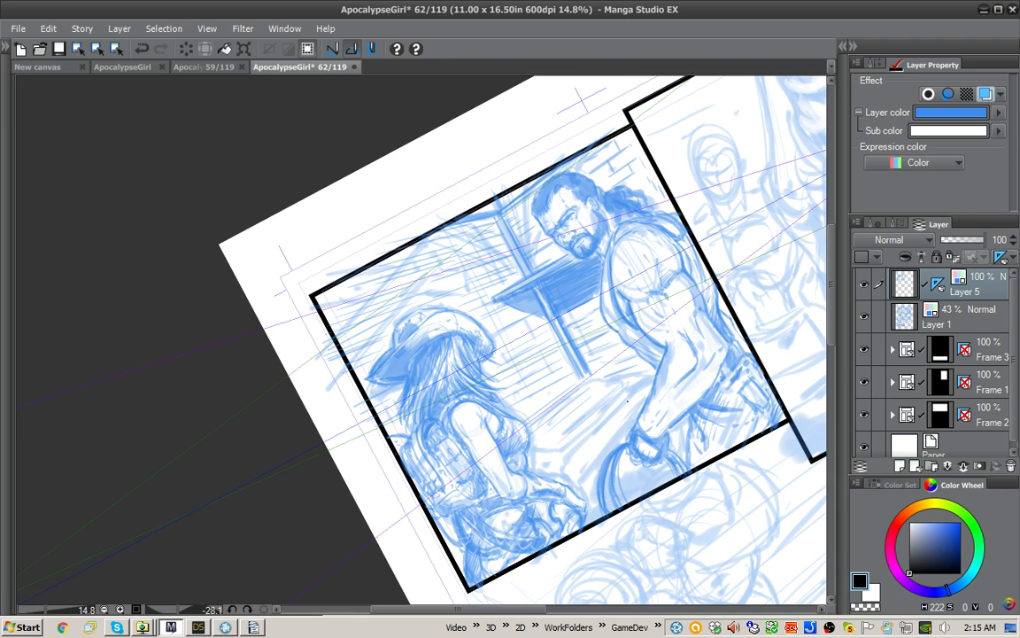
left_click_drag(540, 386, 462, 400)
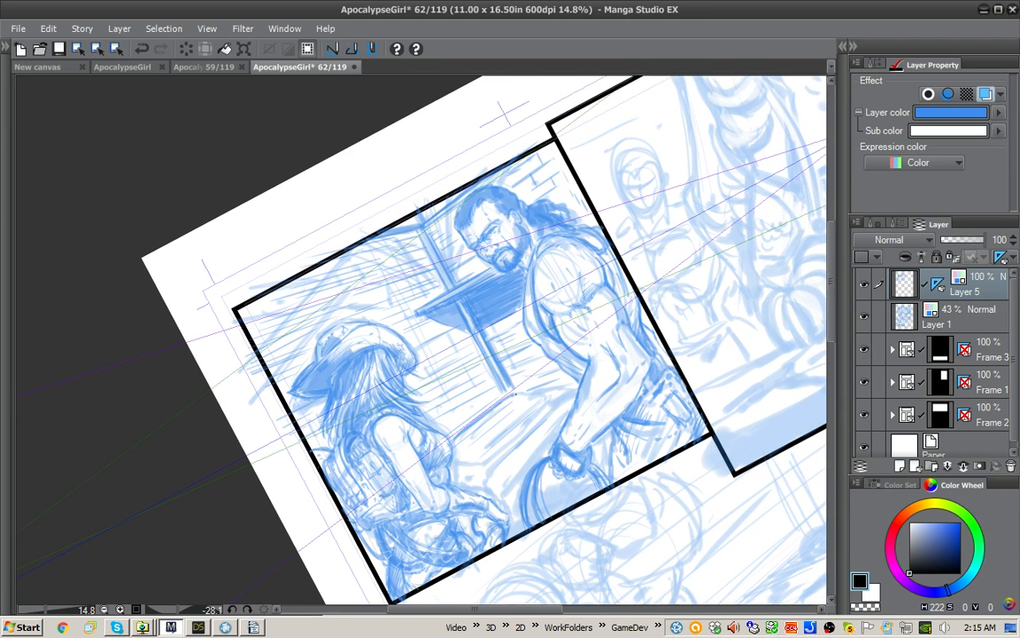
left_click_drag(540, 392, 551, 394)
mouse_move(463, 391)
left_mouse_down()
mouse_move(498, 360)
mouse_move(448, 416)
left_mouse_up()
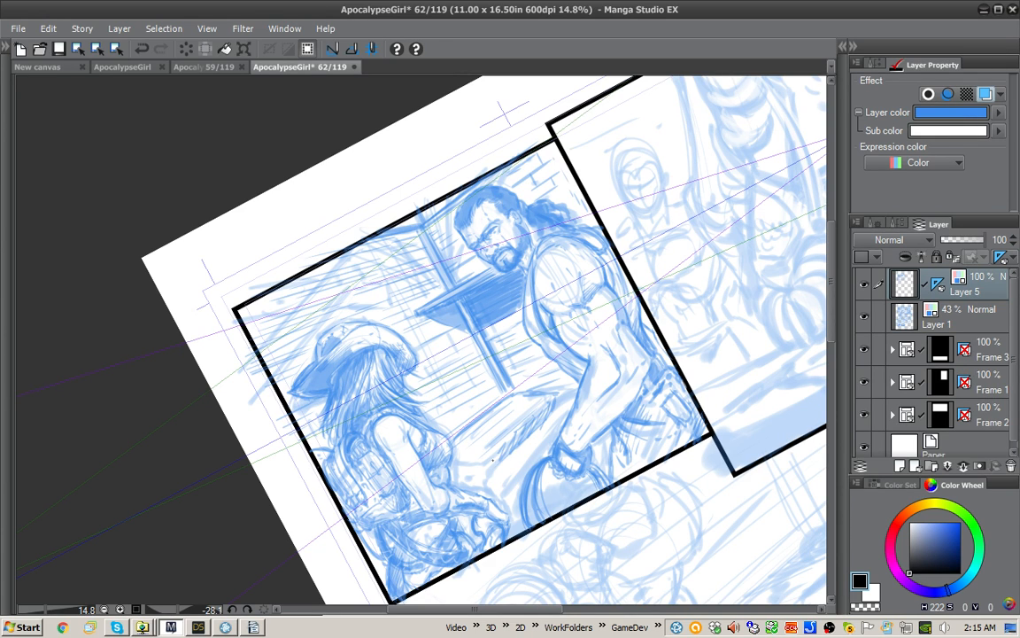
Step: Strengthen the line where the wall meets the ground and draw plank lines between the post's base and the man's arm
mouse_move(486, 371)
left_mouse_down()
mouse_move(437, 421)
mouse_move(409, 419)
left_mouse_up()
left_click_drag(443, 383, 413, 414)
left_click_drag(497, 422, 457, 445)
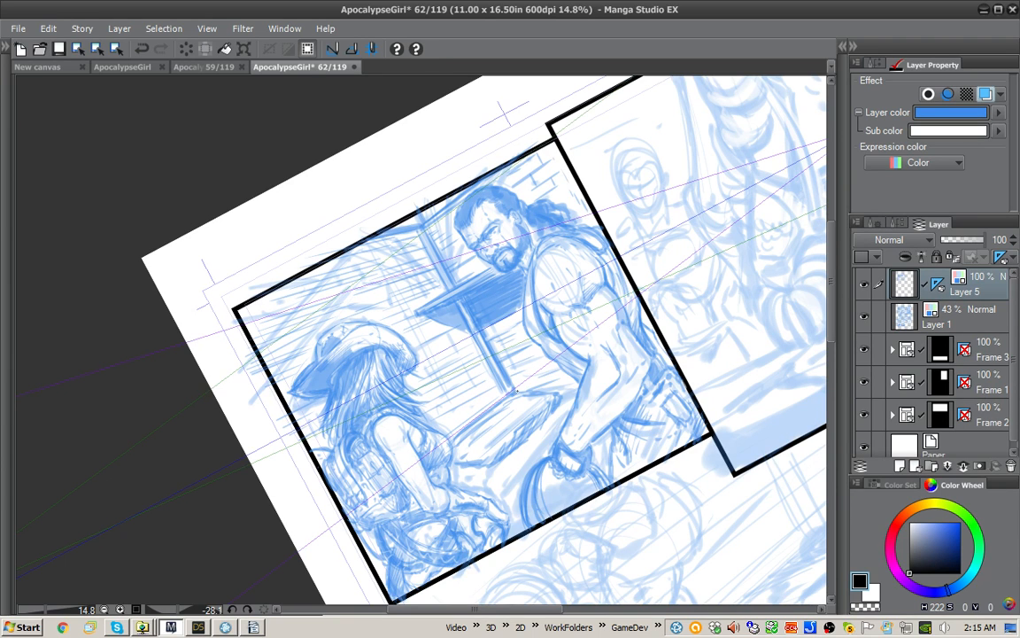
left_click_drag(563, 383, 535, 391)
mouse_move(509, 337)
left_mouse_down()
mouse_move(469, 352)
mouse_move(454, 352)
mouse_move(449, 340)
left_mouse_up()
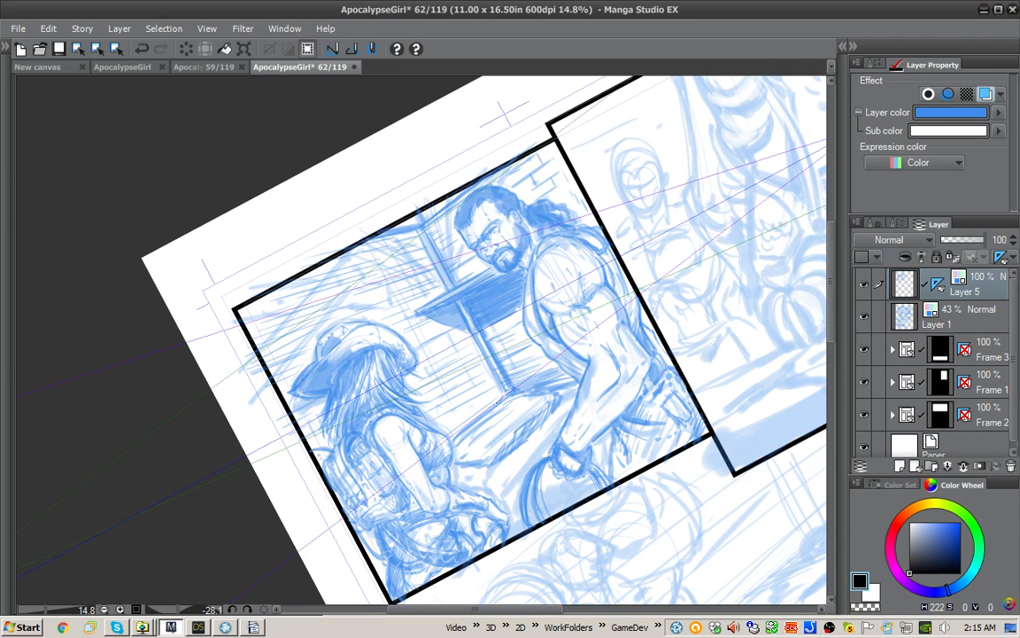
Step: Hatch a shadow on the wall on the woman's side of the post's base
mouse_move(453, 350)
left_mouse_down()
mouse_move(430, 378)
mouse_move(422, 372)
left_mouse_up()
left_click_drag(436, 330, 412, 382)
left_click_drag(425, 362, 413, 371)
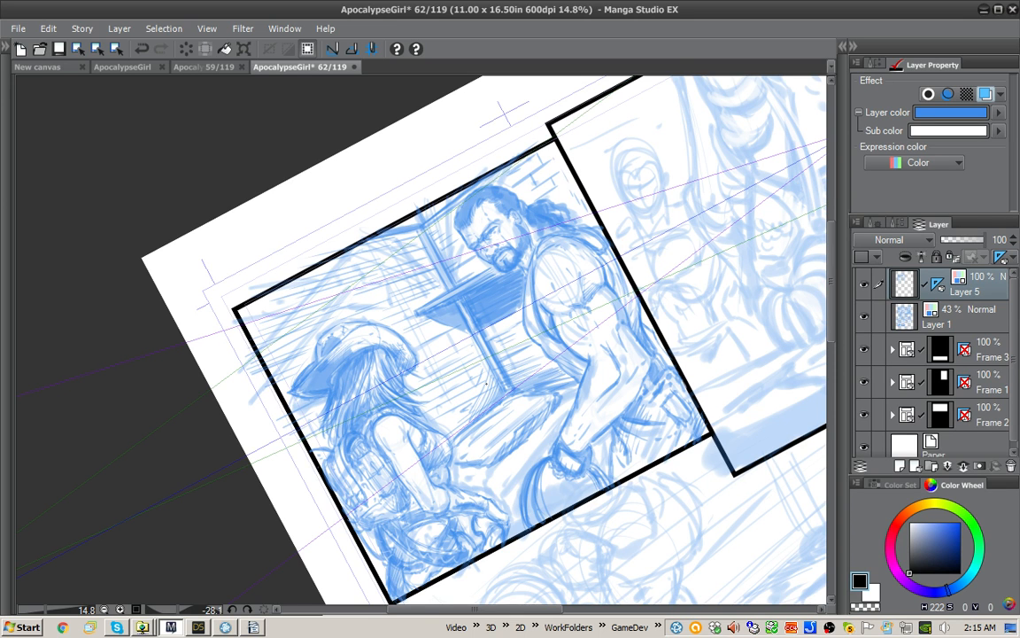
Step: Lighten a spot on the ground with white, then sketch long ground strokes from the post's base towards the woman's arm
left_click_drag(735, 377, 684, 296)
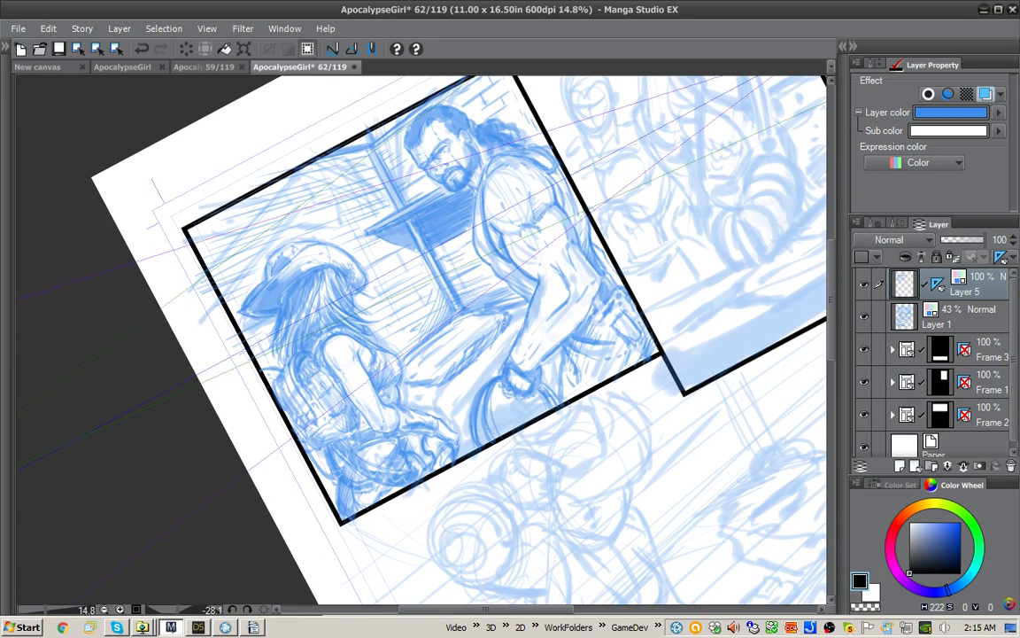
key("x")
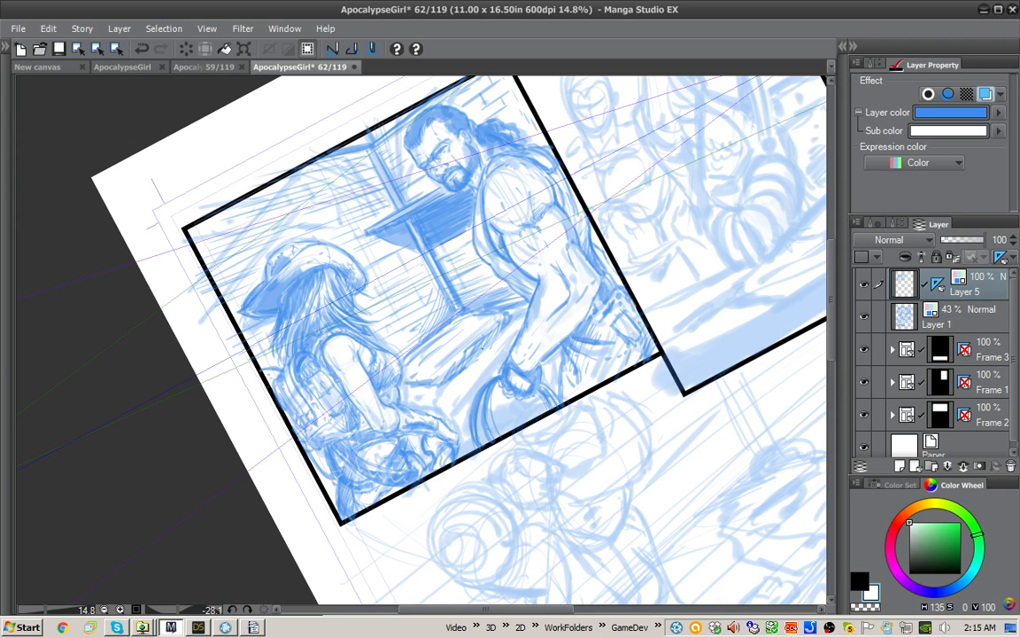
left_click_drag(483, 348, 462, 370)
key("x")
left_click_drag(520, 312, 429, 408)
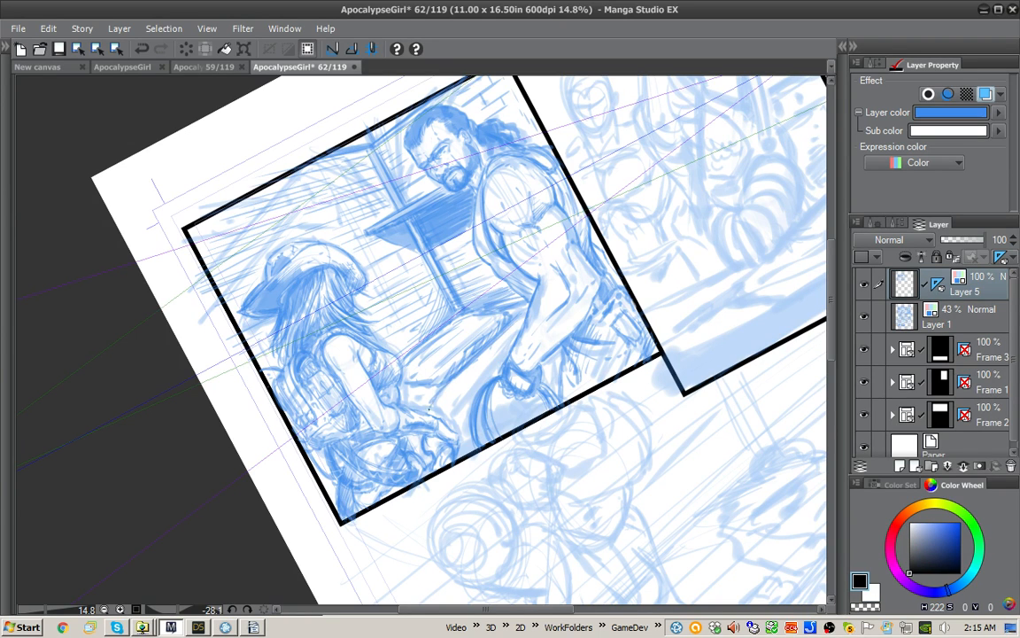
left_click_drag(512, 346, 460, 424)
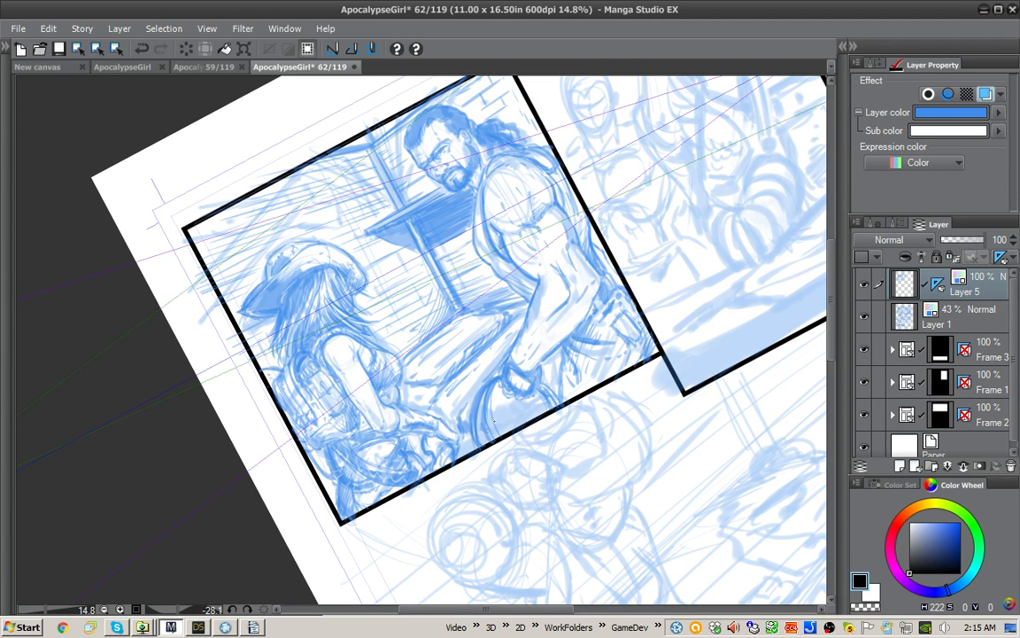
Step: Shade the ground around the man's lowered hand and the round object beneath it, and between the two figures
left_click_drag(509, 426, 539, 410)
left_click_drag(467, 447, 475, 439)
mouse_move(442, 404)
left_mouse_down()
mouse_move(446, 415)
mouse_move(424, 388)
left_mouse_up()
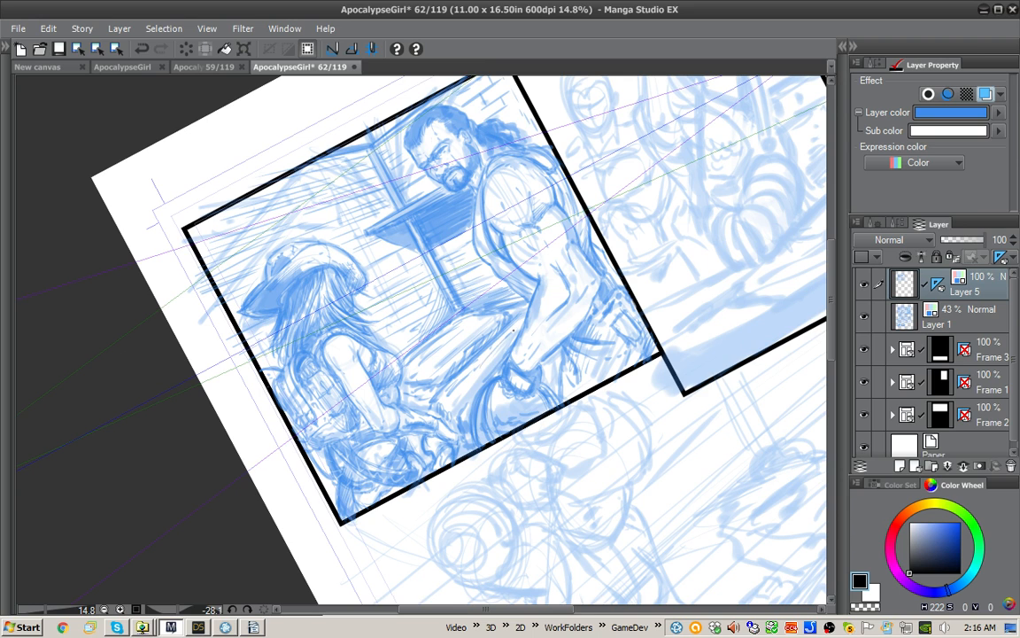
left_click_drag(515, 330, 478, 376)
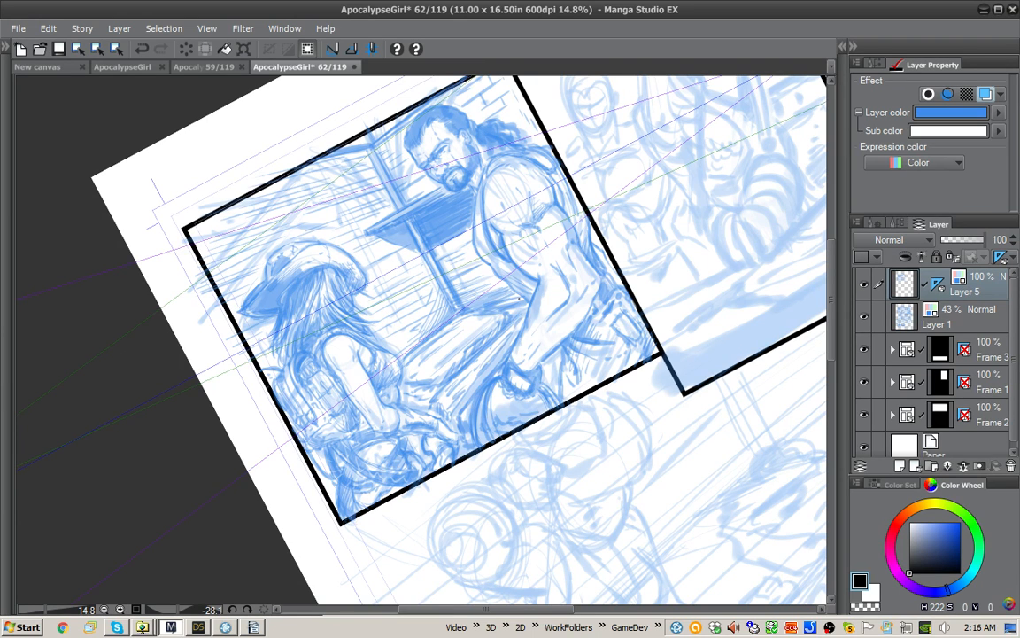
Step: Add a new layer above Layer 5, set Layer 5's perspective ruler to show in all layers, and make the new layer active
left_click_drag(720, 286, 681, 317)
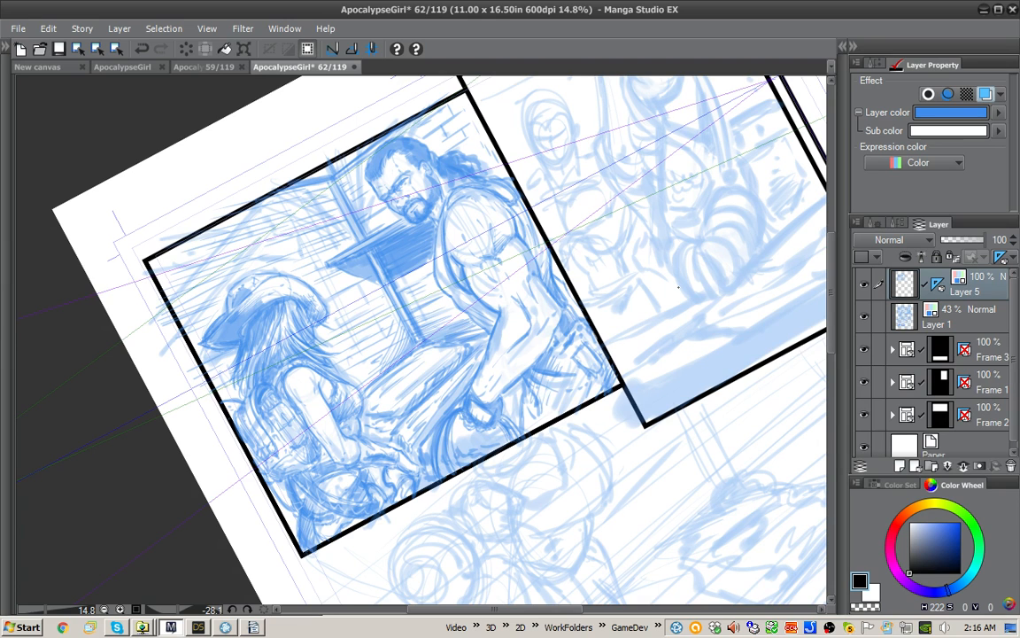
left_click(899, 466)
left_click_drag(493, 308, 527, 375)
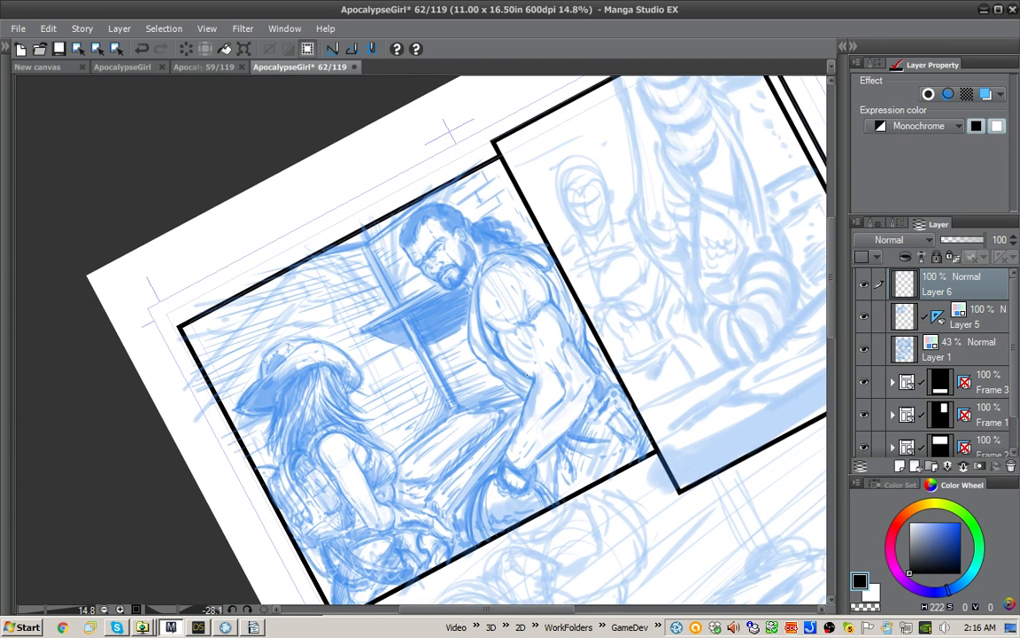
left_click_drag(593, 353, 586, 341)
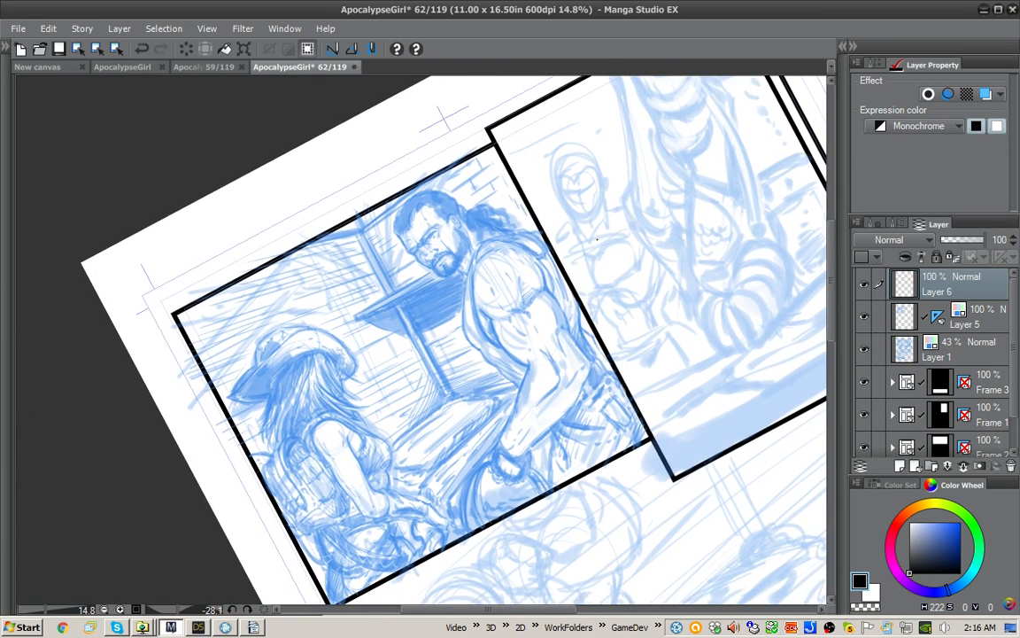
left_click(936, 316)
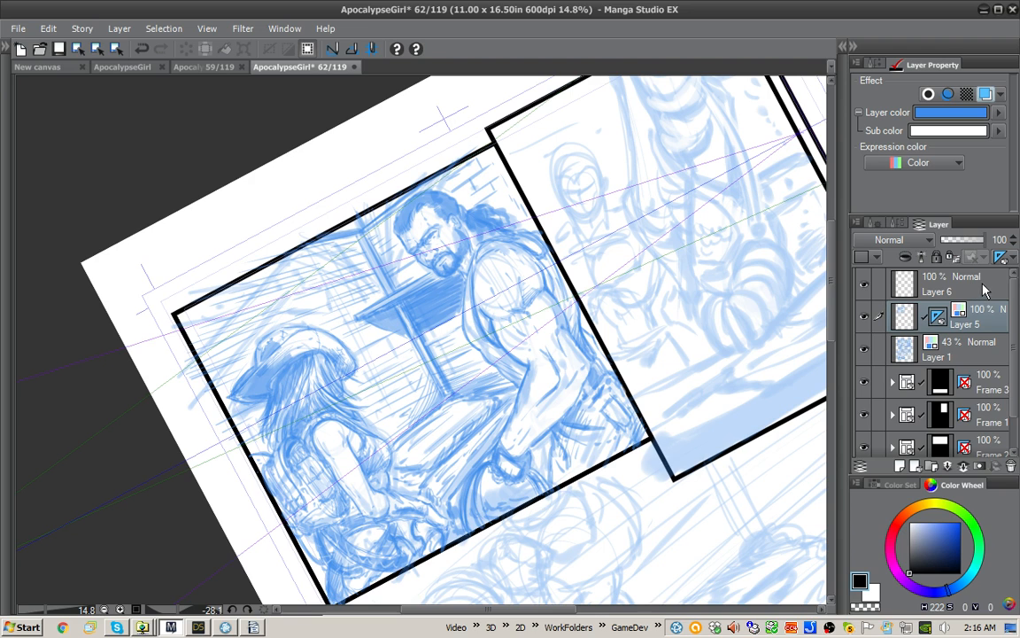
right_click(944, 314)
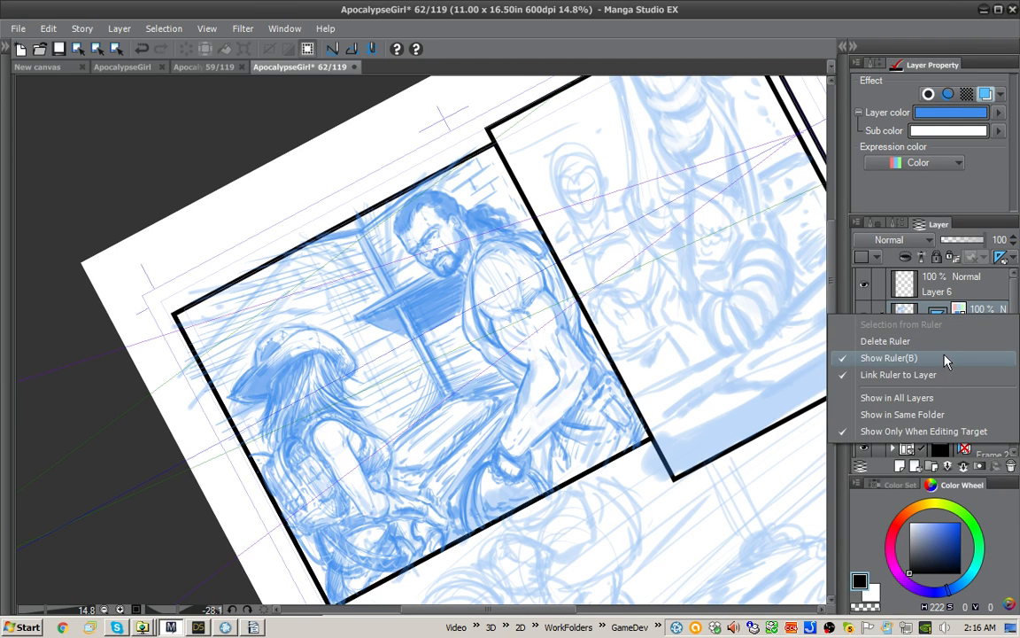
left_click(942, 398)
left_click(952, 290)
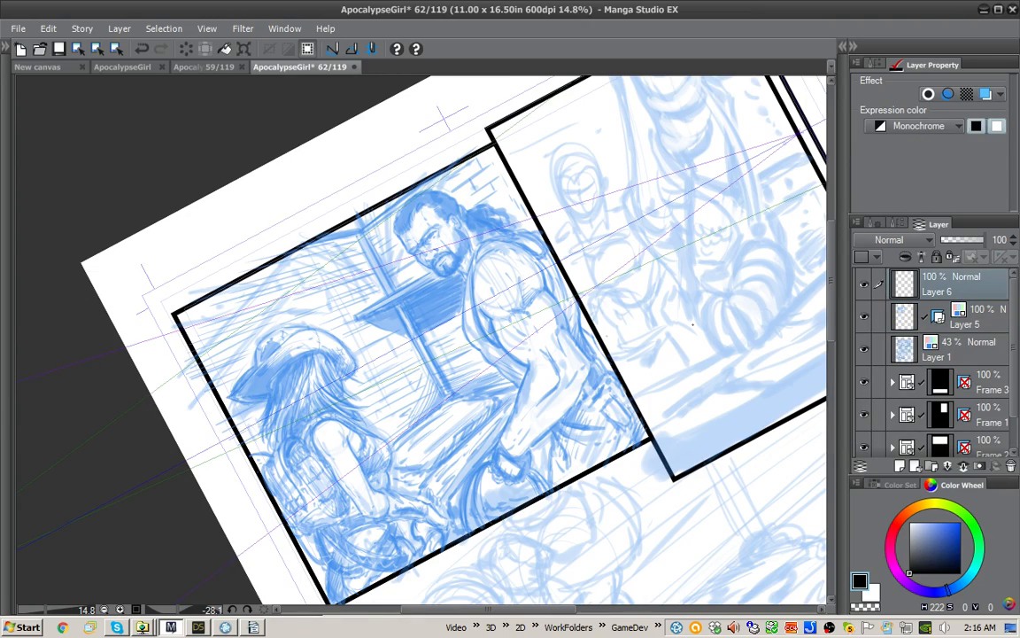
Step: Ink the first black plank lines on the new layer from the post's upper end towards the panel border, undoing the strokes that miss
left_click_drag(733, 324, 722, 257)
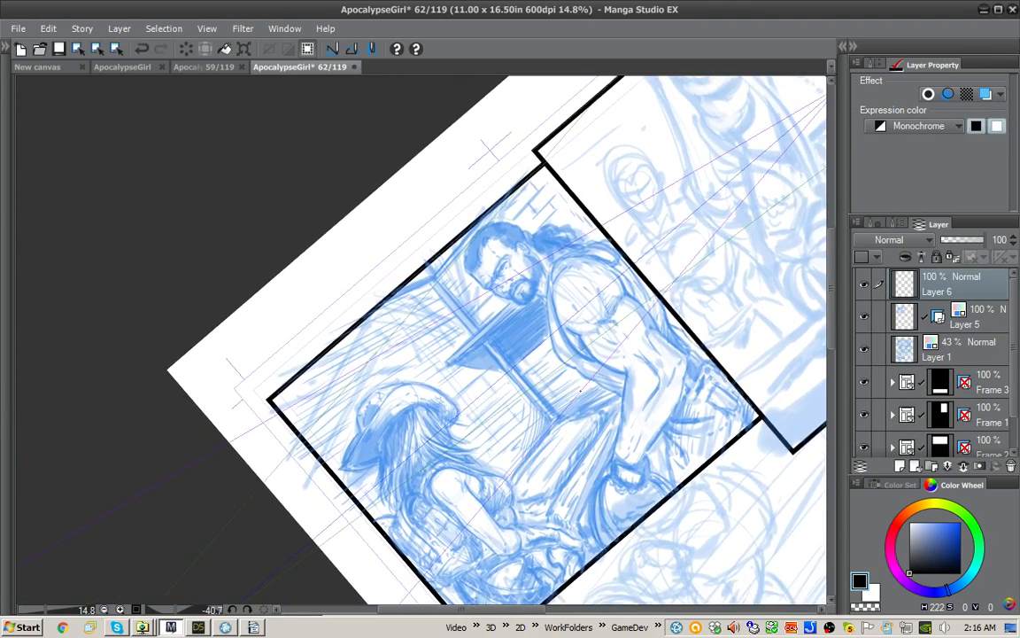
left_click_drag(591, 413, 652, 393)
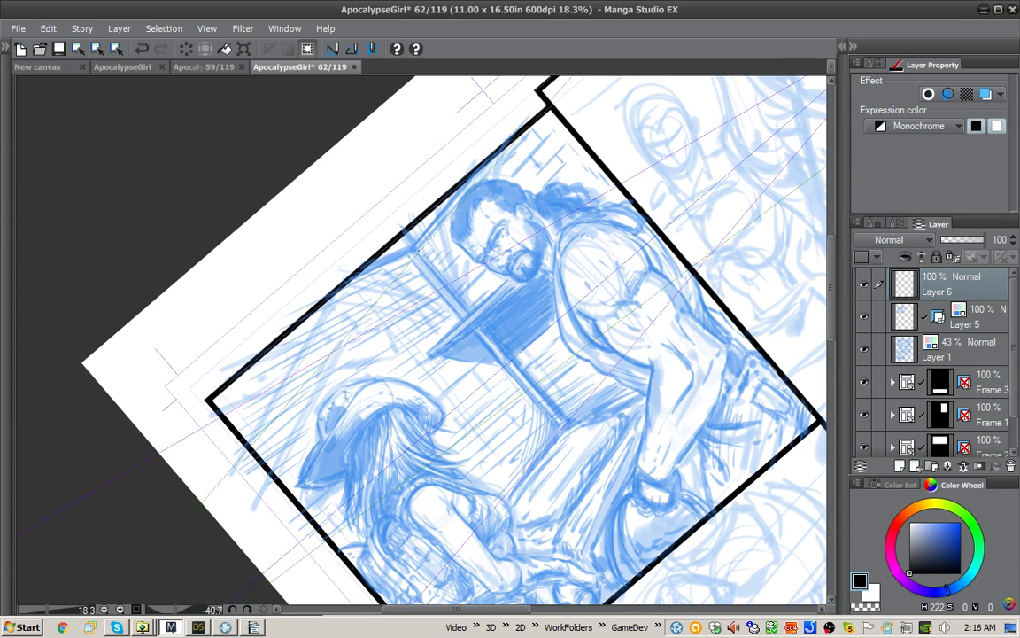
left_click_drag(406, 263, 323, 306)
key("ctrl+z")
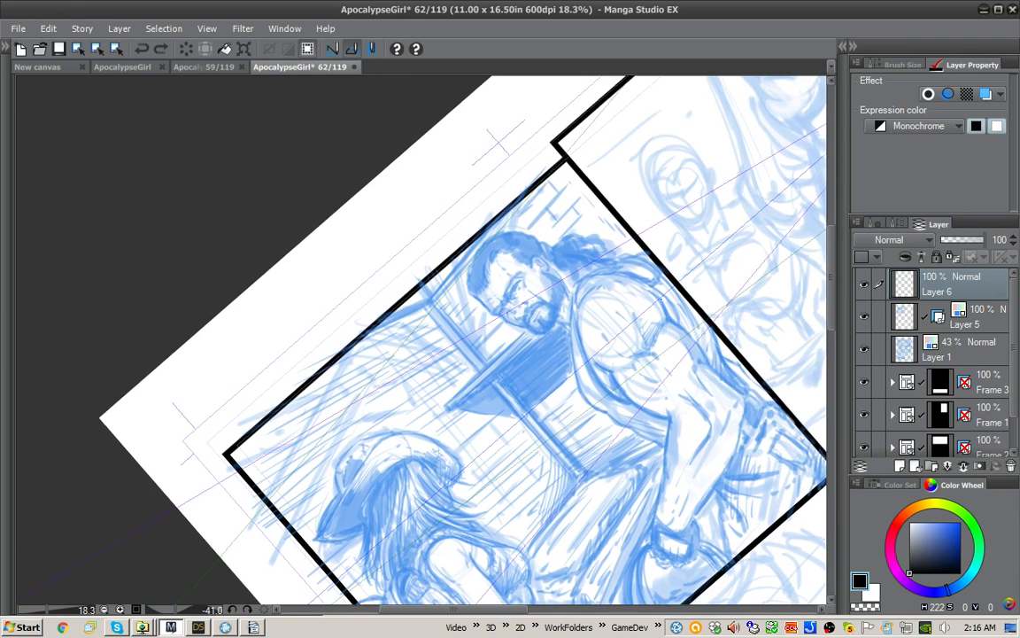
left_click_drag(660, 299, 646, 259)
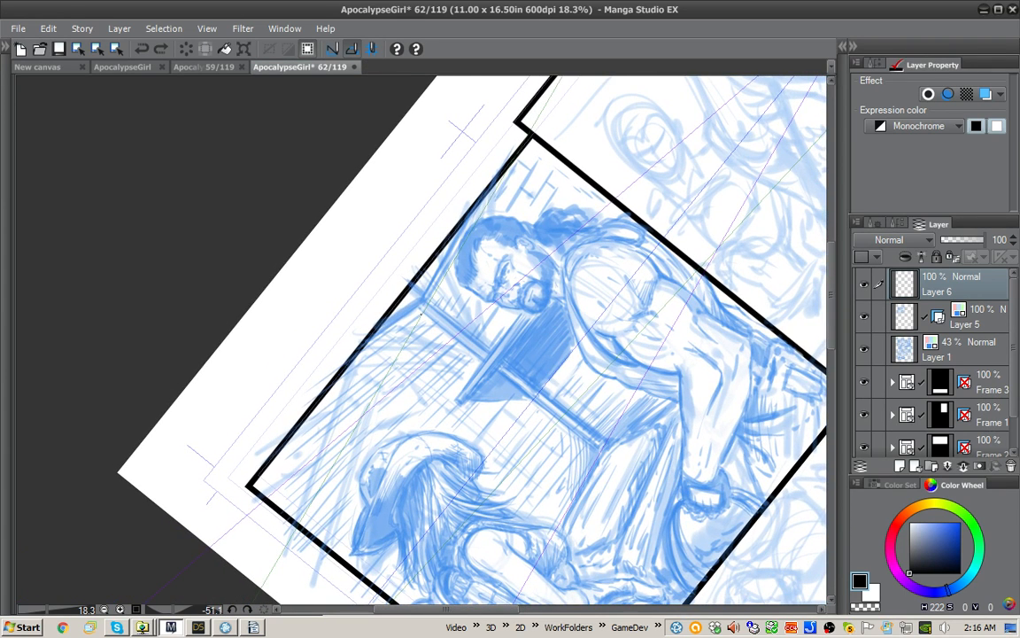
mouse_move(422, 314)
left_mouse_down()
mouse_move(318, 396)
mouse_move(417, 330)
left_mouse_up()
left_click_drag(433, 328, 353, 387)
left_click_drag(359, 392, 316, 426)
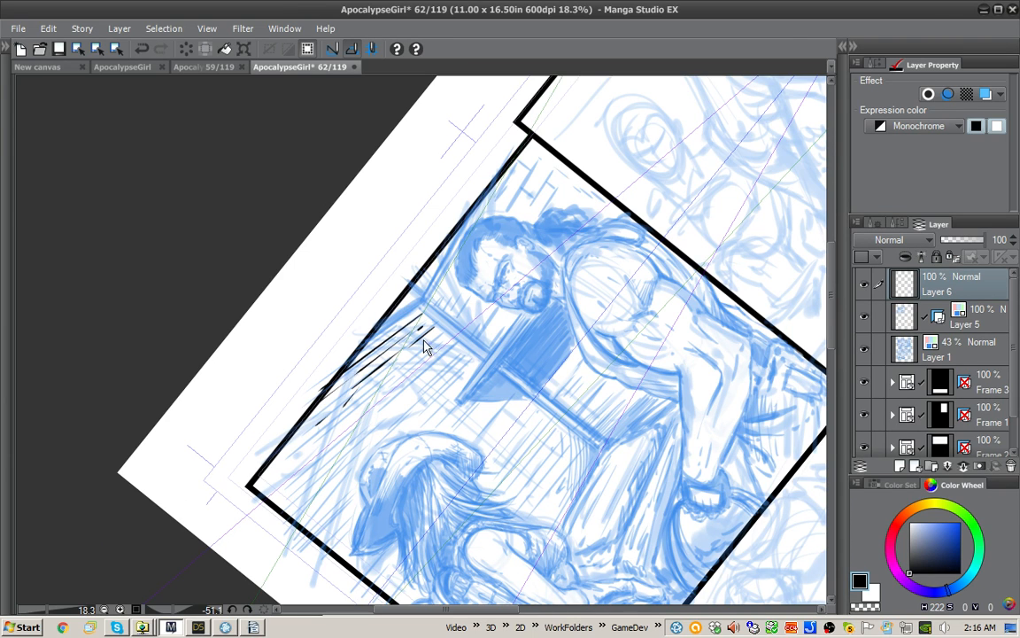
key("ctrl+z")
key("ctrl+z")
Step: Ink more plank lines along the panel border and down the wall beside the upper post
left_click_drag(358, 384, 303, 433)
left_click_drag(333, 407, 292, 439)
left_click_drag(363, 401, 332, 423)
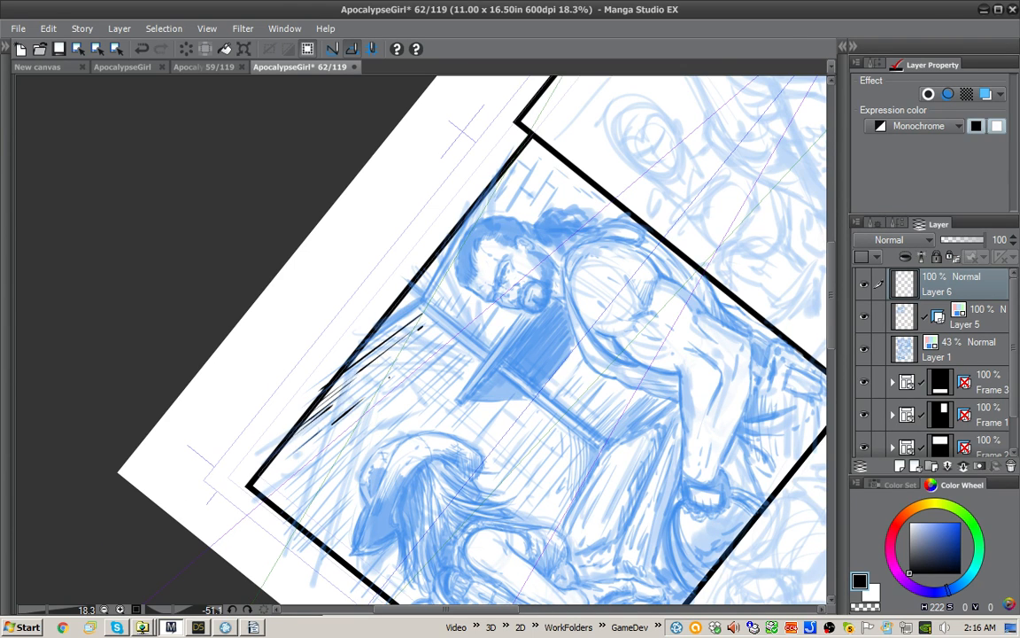
mouse_move(443, 335)
left_mouse_down()
mouse_move(382, 387)
mouse_move(434, 373)
left_mouse_up()
left_click_drag(421, 320, 370, 384)
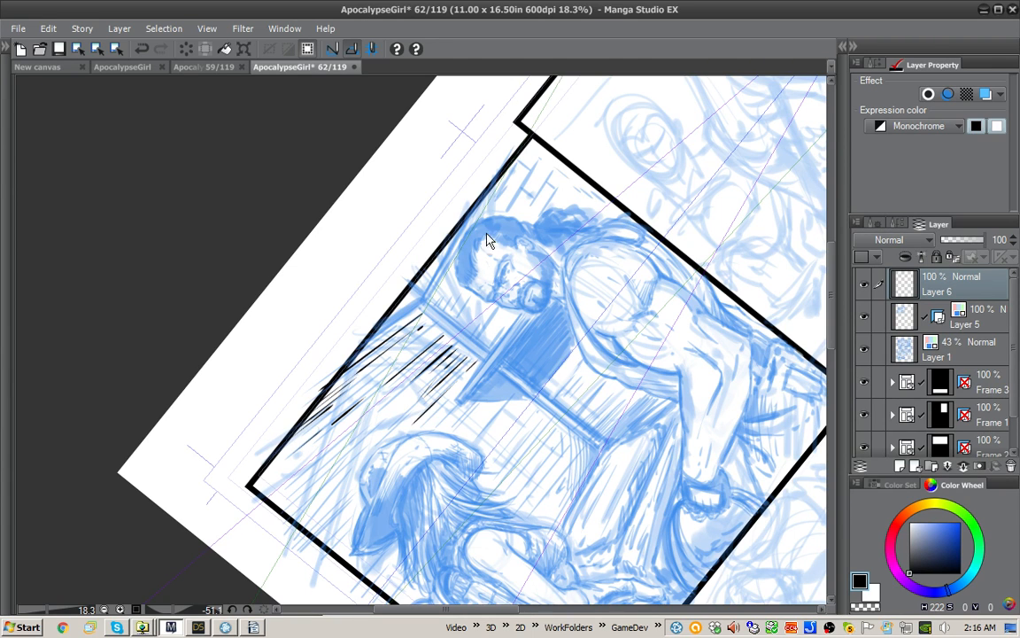
Step: Undo the last plank strokes and re-ink them beside the lower end of the upper post
key("ctrl+z")
key("ctrl+z")
left_click_drag(466, 355, 404, 418)
left_click_drag(468, 355, 437, 385)
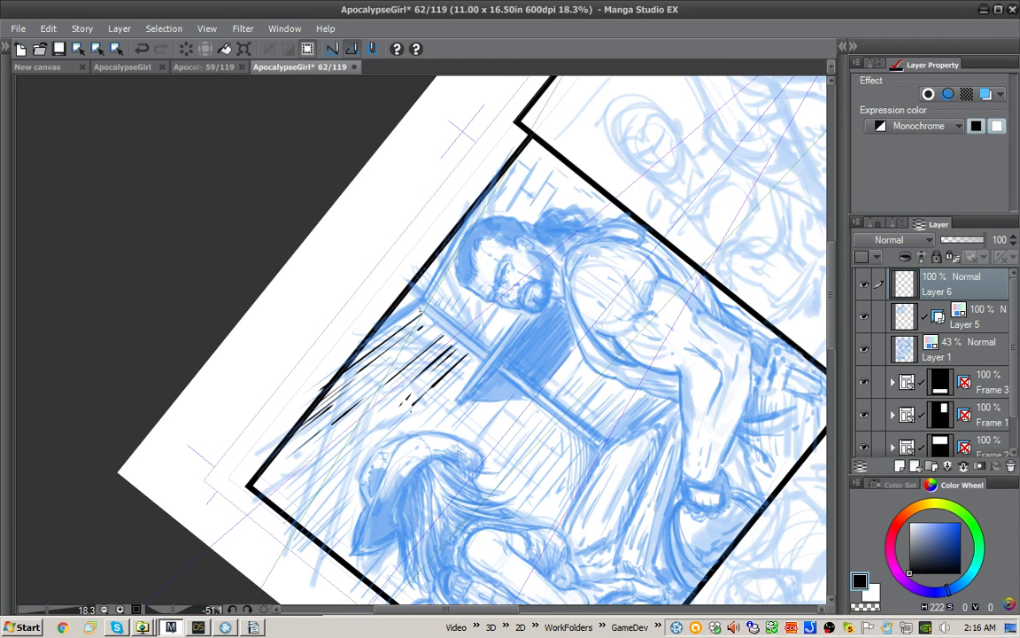
Step: Ink the edges of the upper post down to the dark awning and the thick beam line from its top along the panel border
left_click_drag(417, 309, 489, 354)
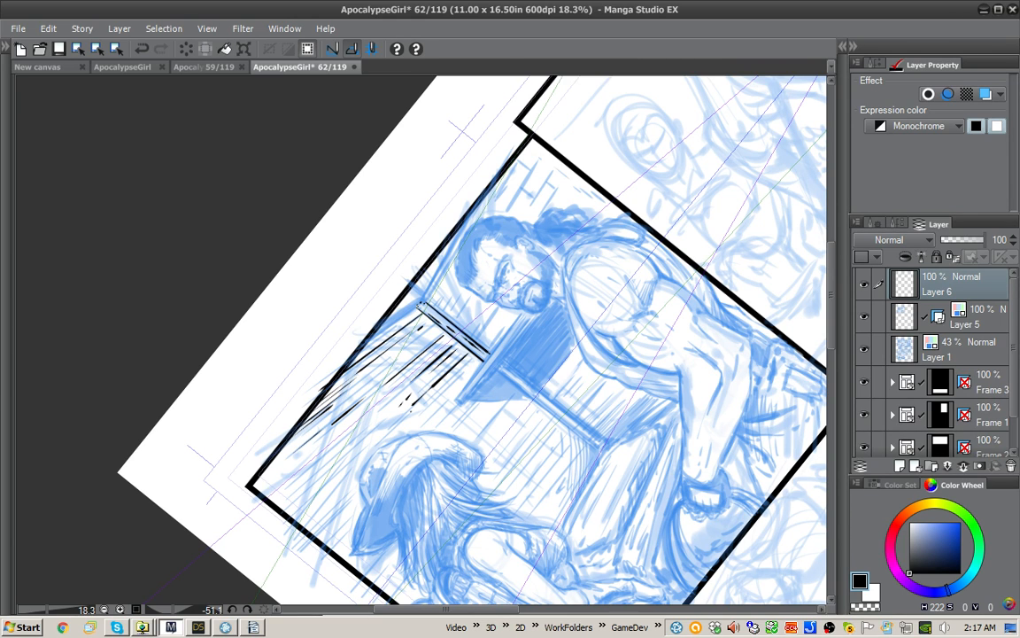
left_click_drag(417, 307, 354, 344)
mouse_move(413, 286)
left_mouse_down()
mouse_move(424, 295)
mouse_move(392, 354)
left_mouse_up()
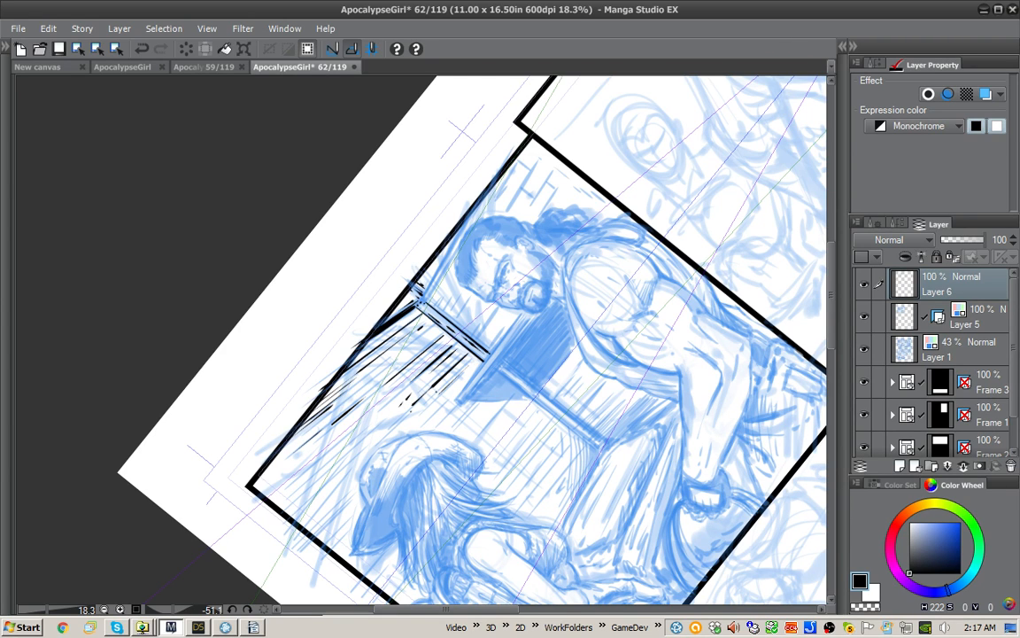
Step: Ink more black plank lines along the wall towards the panel's upper-left corner, undoing the strokes that miss
left_click_drag(457, 379, 427, 411)
left_click_drag(333, 492, 300, 521)
left_click_drag(339, 463, 286, 509)
key("ctrl+z")
mouse_move(359, 436)
left_mouse_down()
mouse_move(309, 481)
mouse_move(313, 473)
left_mouse_up()
mouse_move(379, 423)
left_mouse_down()
mouse_move(305, 477)
mouse_move(281, 468)
left_mouse_up()
key("ctrl+z")
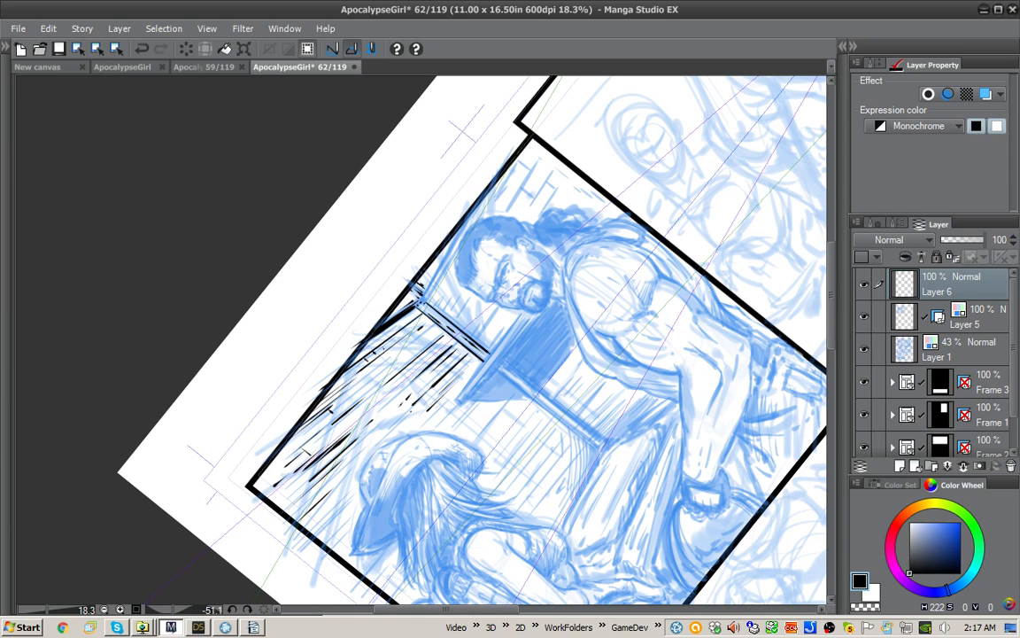
Step: Hatch the wall edge beside the upper post and add short plank lines at the panel's left border
left_click_drag(448, 336, 464, 349)
left_click_drag(419, 315, 447, 339)
left_click_drag(422, 316, 447, 343)
left_click_drag(431, 333, 449, 352)
left_click_drag(382, 354, 379, 306)
left_click_drag(610, 288, 624, 435)
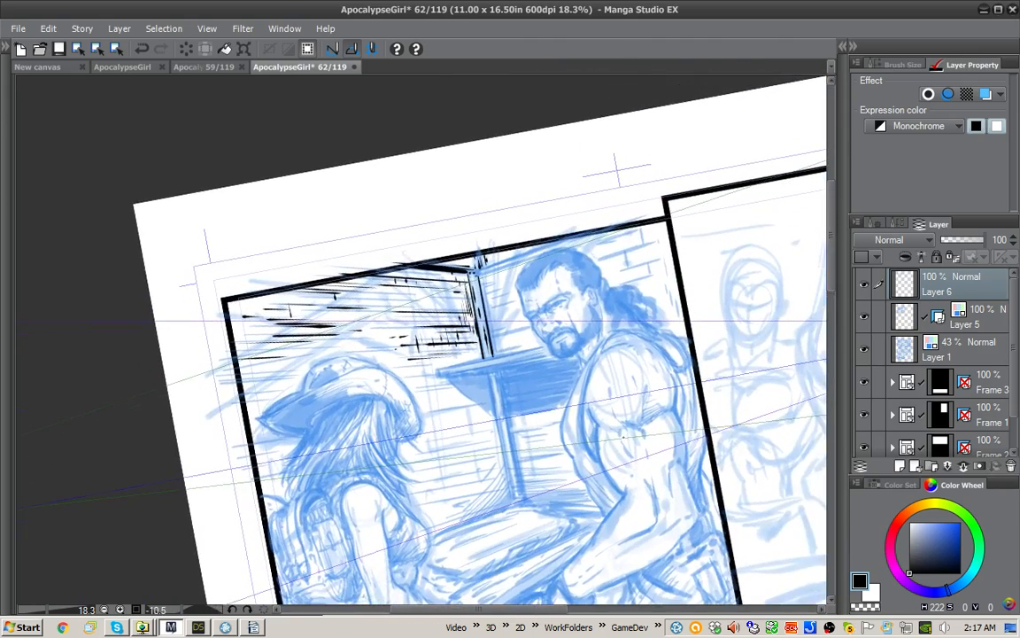
left_click_drag(218, 339, 247, 335)
left_click_drag(221, 351, 242, 345)
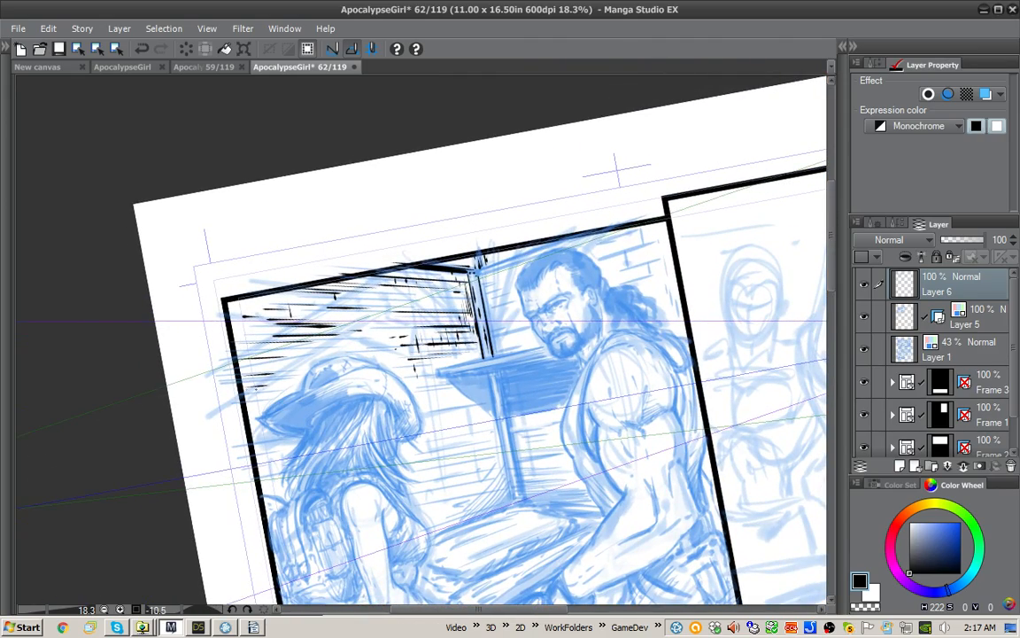
Step: Ink dense plank lines in the panel's upper-left corner and down the left border behind the woman's hat and hair
mouse_move(709, 528)
left_mouse_down()
mouse_move(764, 369)
mouse_move(635, 160)
left_mouse_up()
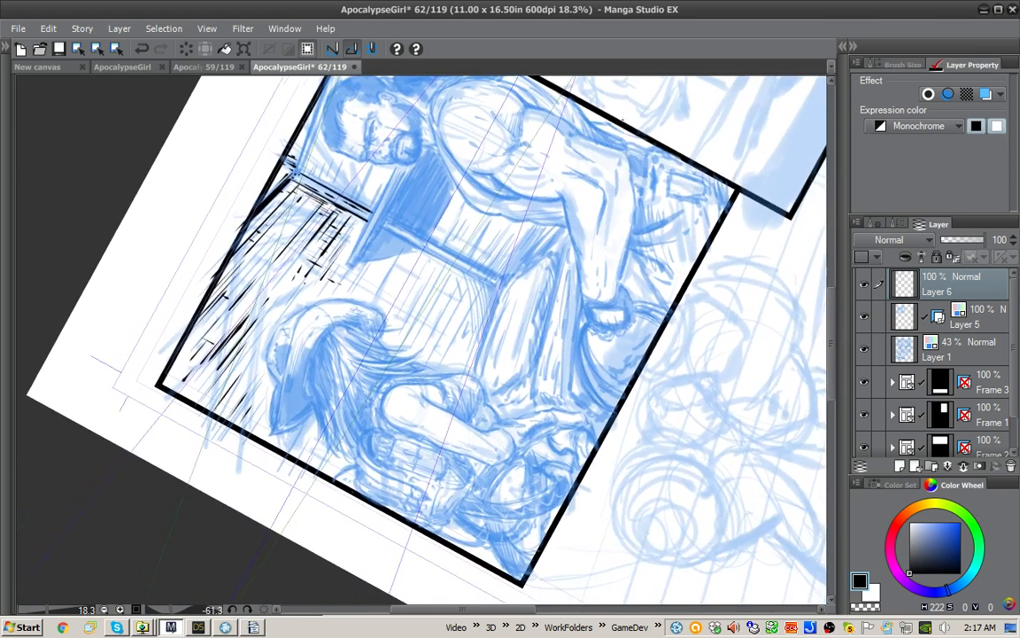
left_click_drag(190, 330, 208, 307)
left_click_drag(163, 361, 212, 304)
mouse_move(162, 364)
left_mouse_down()
mouse_move(213, 302)
mouse_move(211, 320)
left_mouse_up()
left_click_drag(165, 377, 218, 321)
mouse_move(169, 389)
left_mouse_down()
mouse_move(221, 325)
mouse_move(222, 342)
left_mouse_up()
mouse_move(187, 399)
left_mouse_down()
mouse_move(228, 347)
mouse_move(224, 364)
left_mouse_up()
mouse_move(212, 410)
left_mouse_down()
mouse_move(244, 367)
mouse_move(219, 339)
left_mouse_up()
left_click_drag(204, 379, 232, 344)
mouse_move(225, 412)
left_mouse_down()
mouse_move(251, 378)
mouse_move(282, 385)
left_mouse_up()
left_click_drag(271, 417, 285, 398)
left_click_drag(280, 421, 296, 406)
left_click_drag(296, 459, 312, 429)
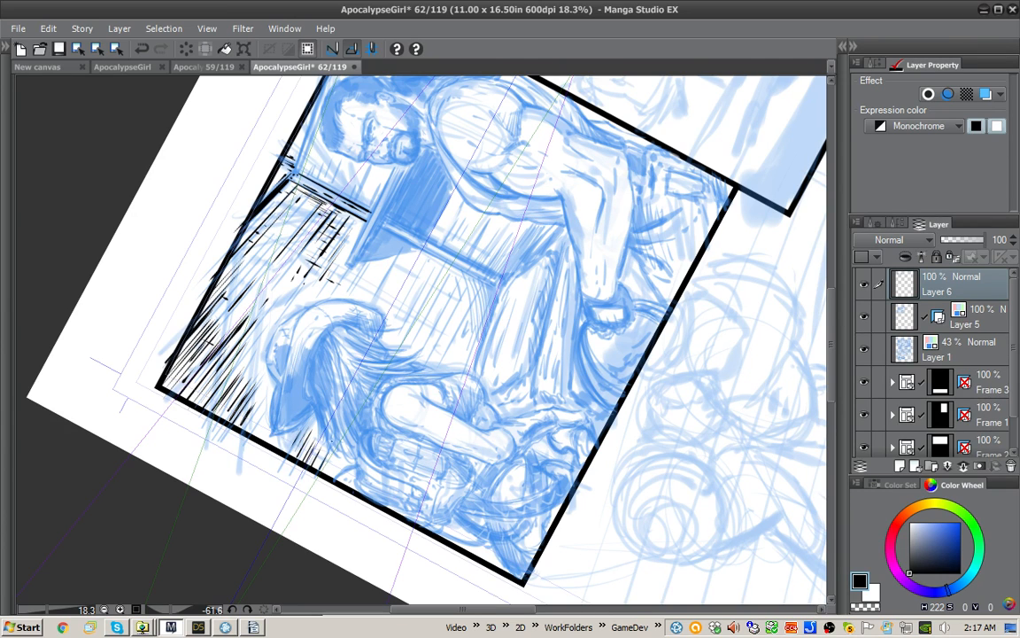
Step: Ink plank lines on the wall between the woman's hat and the dark awning, continuing below the awning towards the lower post
left_click_drag(223, 380, 235, 363)
left_click_drag(231, 355, 238, 346)
left_click_drag(371, 303, 396, 256)
mouse_move(344, 262)
left_mouse_down()
mouse_move(364, 227)
mouse_move(348, 227)
mouse_move(347, 217)
left_mouse_up()
mouse_move(313, 258)
left_mouse_down()
mouse_move(336, 220)
mouse_move(312, 239)
left_mouse_up()
left_click_drag(292, 265, 310, 237)
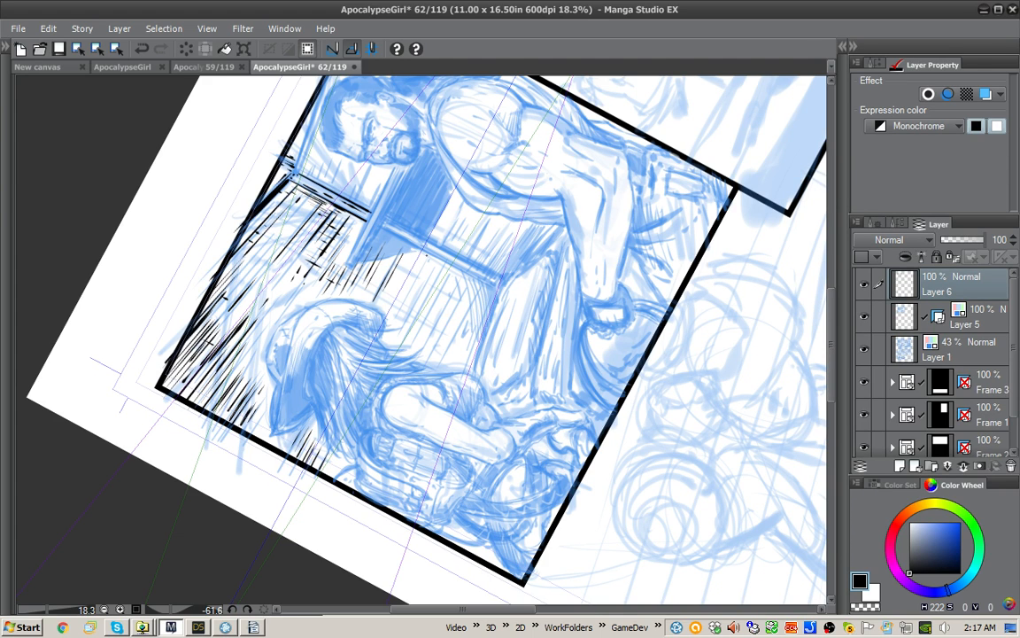
mouse_move(354, 283)
left_mouse_down()
mouse_move(382, 233)
mouse_move(387, 240)
left_mouse_up()
mouse_move(356, 303)
left_mouse_down()
mouse_move(386, 242)
mouse_move(398, 243)
left_mouse_up()
mouse_move(395, 331)
left_mouse_down()
mouse_move(428, 267)
mouse_move(439, 274)
left_mouse_up()
Step: Hatch a curved shadow on the wall at the foot of the lower post
left_click_drag(561, 278, 560, 401)
left_click_drag(500, 370, 507, 353)
left_click_drag(493, 373, 505, 346)
mouse_move(479, 380)
left_mouse_down()
mouse_move(504, 342)
mouse_move(497, 332)
left_mouse_up()
left_click_drag(445, 387, 494, 329)
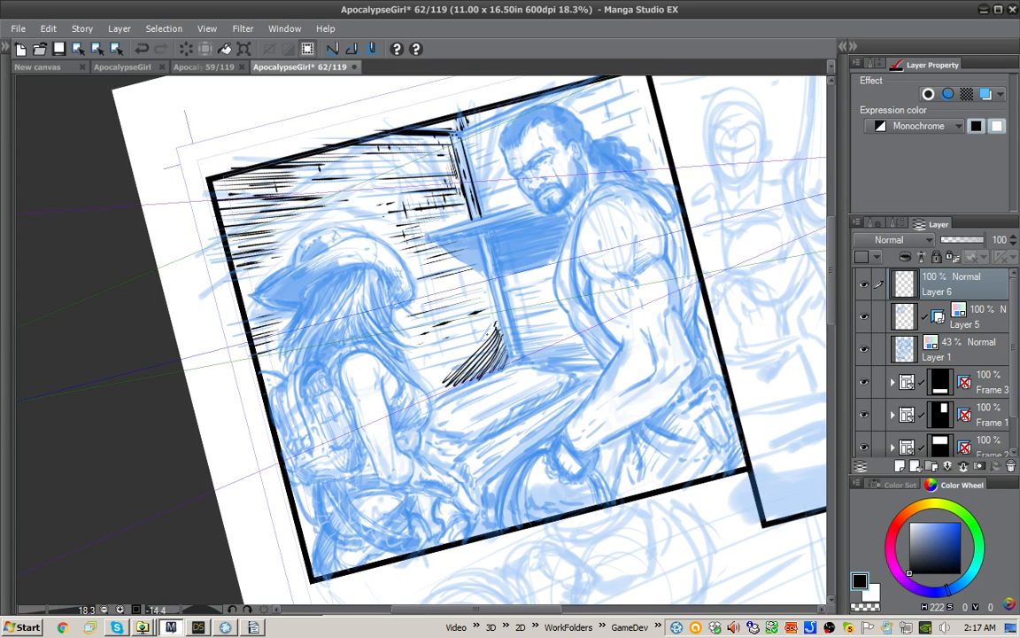
Step: Cross-hatch the shadow along the wall's base and add broken plank lines between it and the woman's hair
left_click_drag(400, 337, 446, 295)
left_click_drag(409, 330, 445, 291)
left_click_drag(419, 308, 442, 285)
left_click_drag(509, 357, 464, 386)
left_click_drag(504, 359, 441, 390)
left_click_drag(480, 363, 428, 389)
mouse_move(427, 322)
left_mouse_down()
mouse_move(385, 353)
mouse_move(384, 333)
left_mouse_up()
left_click_drag(404, 311, 387, 321)
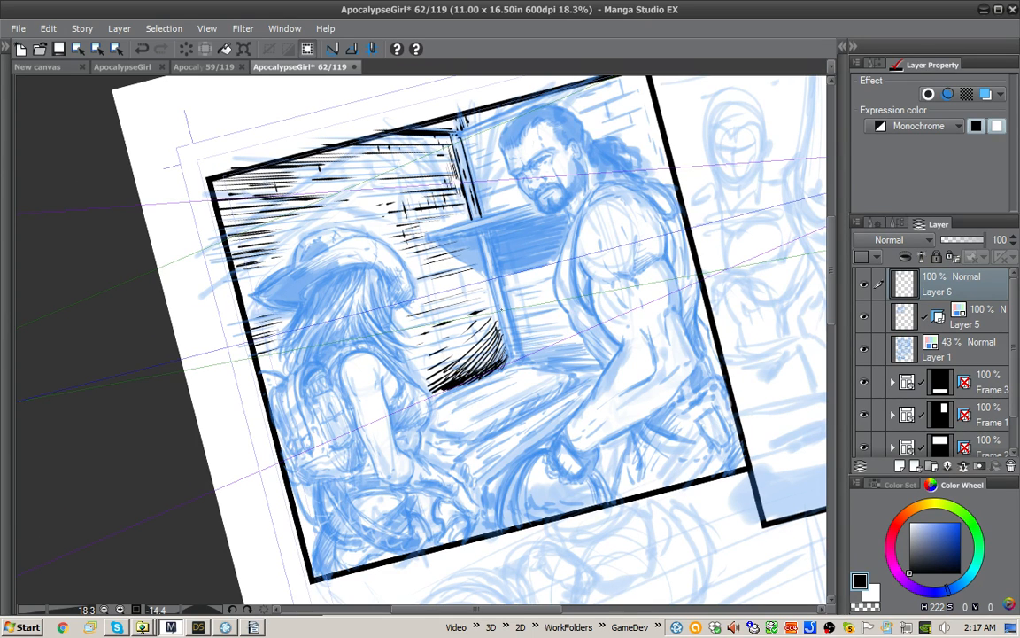
Step: Fill the shadow's core at the foot of the lower post with solid black
left_click_drag(504, 340, 507, 360)
left_click_drag(499, 317, 477, 375)
left_click_drag(501, 340, 495, 367)
mouse_move(499, 316)
left_mouse_down()
mouse_move(510, 359)
mouse_move(459, 386)
left_mouse_up()
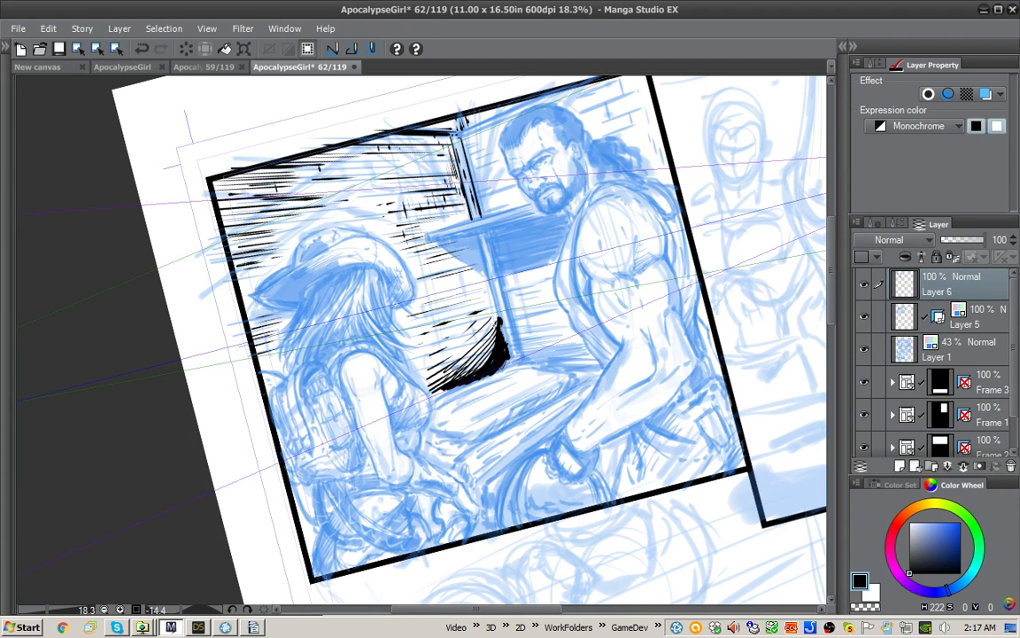
Step: Cut white hatch lines through the shadow at the lower post and return to black ink
key("x")
mouse_move(471, 338)
left_mouse_down()
mouse_move(440, 372)
mouse_move(452, 381)
left_mouse_up()
mouse_move(466, 368)
left_mouse_down()
mouse_move(447, 388)
mouse_move(456, 387)
left_mouse_up()
mouse_move(495, 344)
left_mouse_down()
mouse_move(461, 382)
mouse_move(471, 387)
left_mouse_up()
left_click_drag(451, 295, 442, 329)
left_click_drag(449, 313, 441, 331)
key("x")
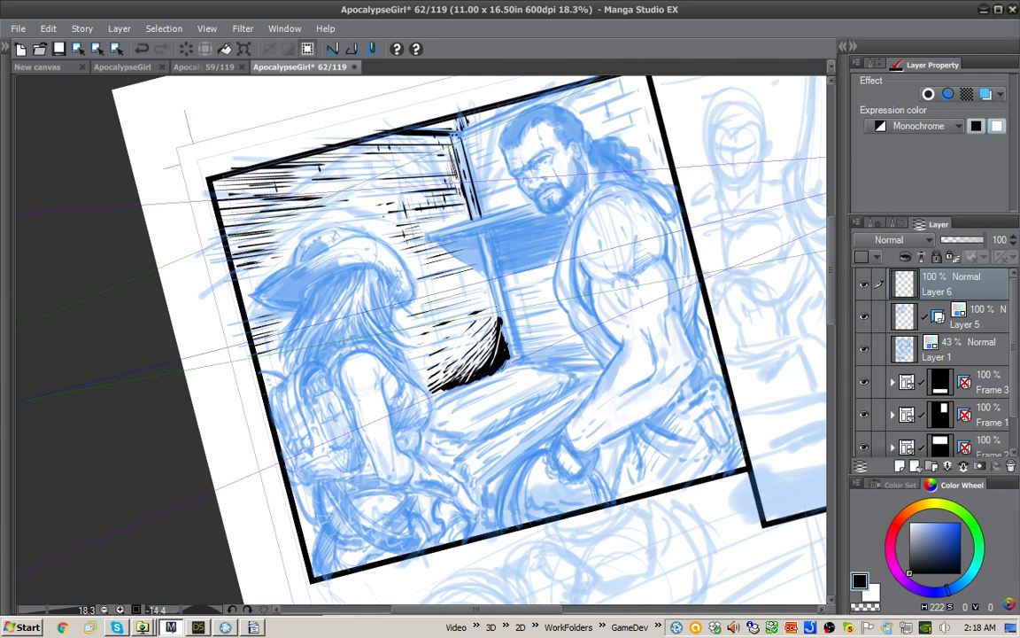
Step: Ink a rough broken plank seam below the awning and touch up the upper plank lines with short black marks
mouse_move(449, 269)
left_mouse_down()
mouse_move(443, 289)
mouse_move(434, 273)
mouse_move(407, 326)
mouse_move(399, 306)
left_mouse_up()
key("minus")
key("minus")
key("minus")
key("minus")
key("minus")
key("minus")
left_click_drag(402, 303, 387, 320)
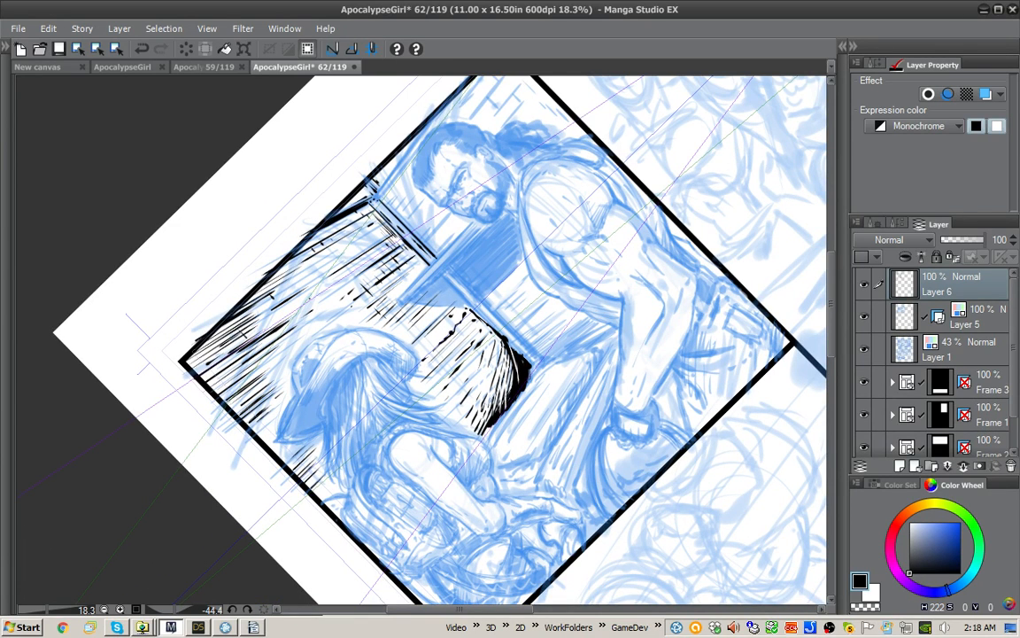
mouse_move(310, 294)
left_mouse_down()
mouse_move(281, 314)
mouse_move(305, 300)
left_mouse_up()
left_click_drag(345, 276, 328, 285)
left_click_drag(221, 339, 199, 354)
Step: Break up the planks in the panel's upper-left corner with white hatch strokes
key("x")
left_click_drag(249, 319, 209, 353)
mouse_move(235, 316)
left_mouse_down()
mouse_move(205, 351)
mouse_move(225, 336)
left_mouse_up()
mouse_move(265, 325)
left_mouse_down()
mouse_move(231, 357)
mouse_move(234, 376)
left_mouse_up()
left_click_drag(255, 379, 233, 406)
left_click_drag(288, 327, 254, 388)
left_click_drag(280, 378, 247, 428)
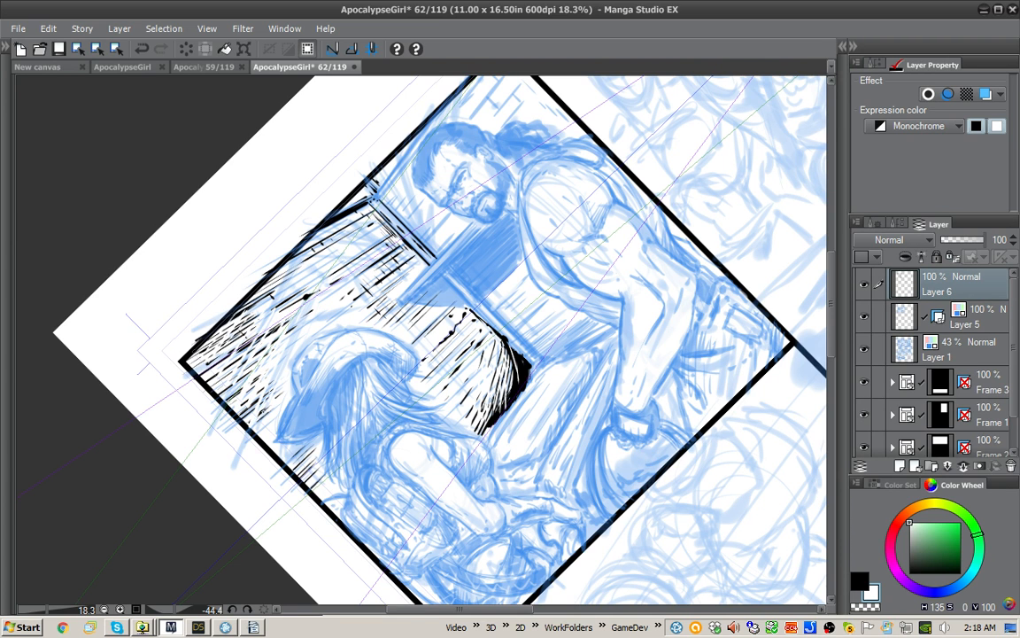
Step: Ink a black corner shadow with curved hatching where the wall meets the upper post and ceiling beam
key("x")
left_click_drag(271, 348, 310, 323)
mouse_move(306, 266)
left_mouse_down()
mouse_move(370, 207)
mouse_move(308, 250)
mouse_move(292, 276)
mouse_move(316, 259)
left_mouse_up()
left_click_drag(293, 275, 323, 262)
left_click_drag(288, 282, 322, 267)
left_click_drag(284, 294, 323, 272)
left_click_drag(286, 301, 322, 282)
left_click_drag(262, 246, 282, 236)
left_click_drag(262, 244, 278, 234)
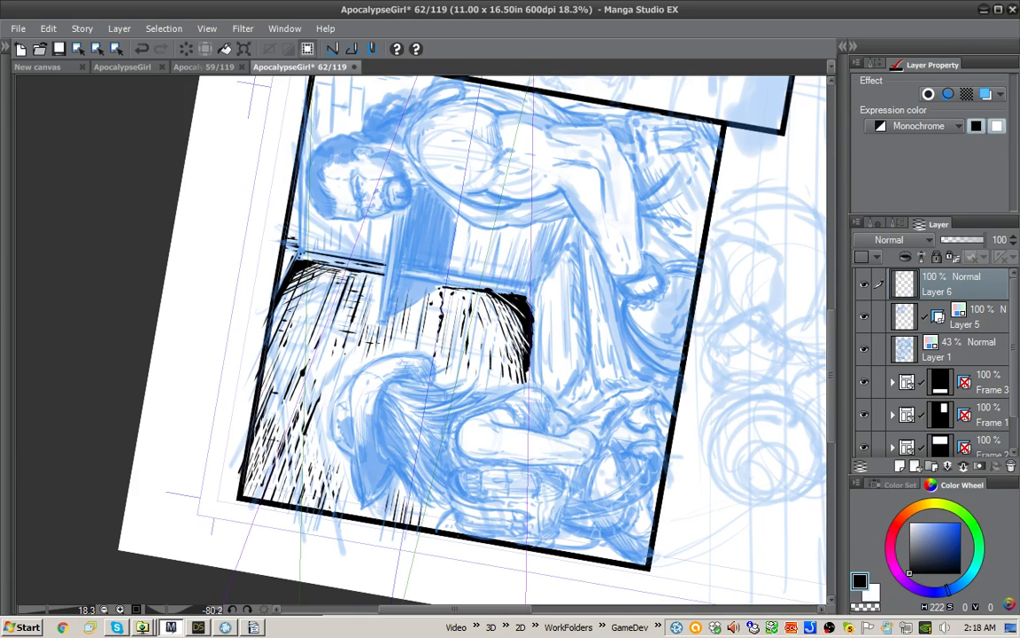
Step: Undo the last two strokes and extend the solid black shadow from the lower post's foot along the table's wall-side edge
double_click(636, 246)
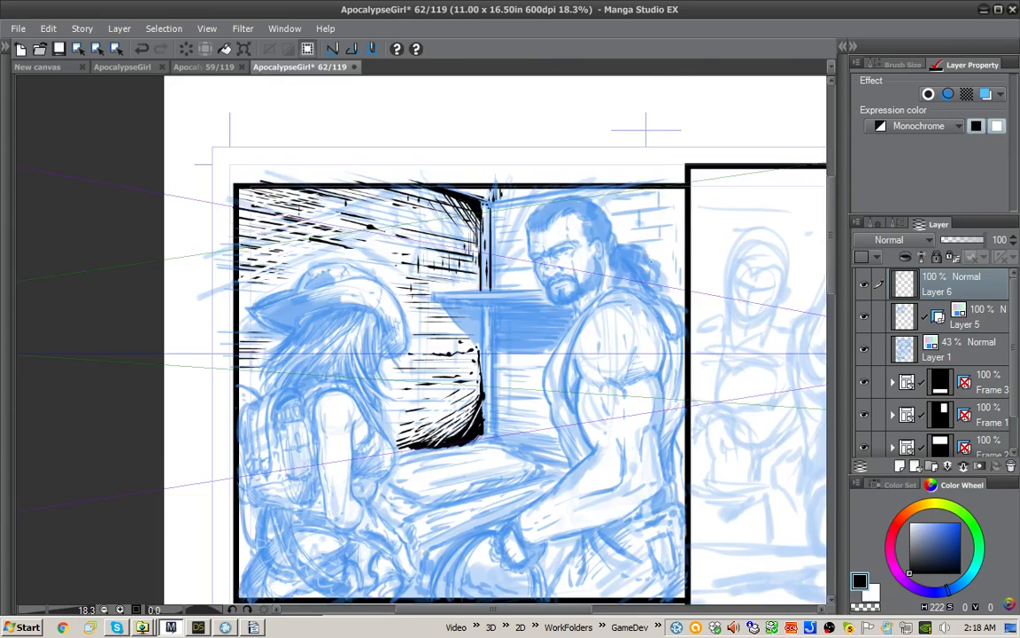
mouse_move(636, 245)
left_mouse_down()
mouse_move(595, 145)
mouse_move(569, 113)
mouse_move(507, 94)
left_mouse_up()
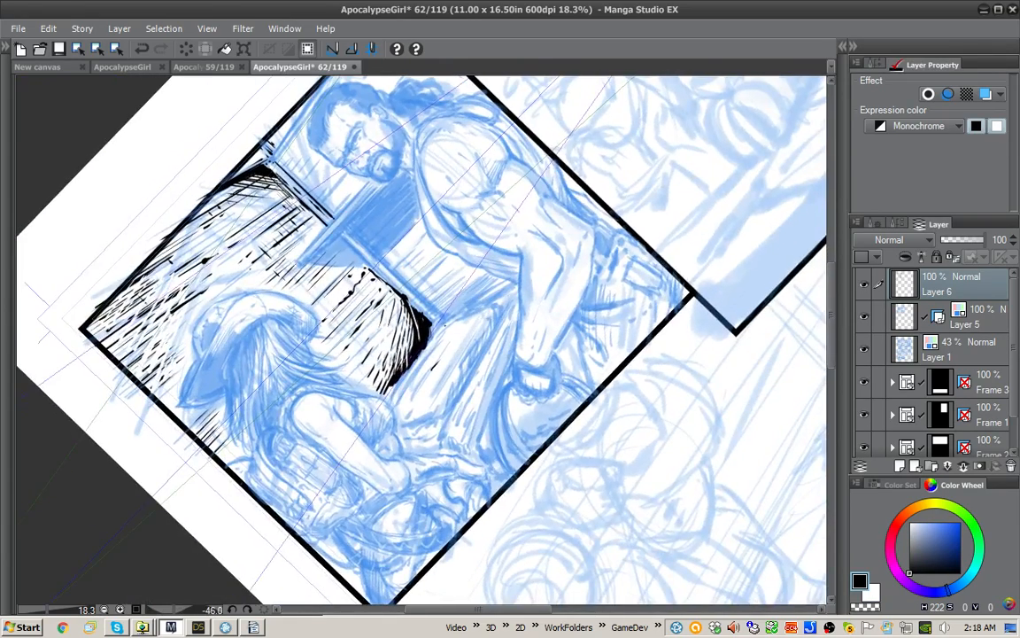
key("ctrl+z")
key("ctrl+z")
mouse_move(450, 348)
left_mouse_down()
mouse_move(441, 366)
mouse_move(423, 363)
mouse_move(413, 379)
left_mouse_up()
mouse_move(413, 378)
left_mouse_down()
mouse_move(395, 407)
mouse_move(408, 368)
left_mouse_up()
mouse_move(444, 324)
left_mouse_down()
mouse_move(401, 379)
mouse_move(428, 330)
left_mouse_up()
left_click_drag(394, 384, 386, 399)
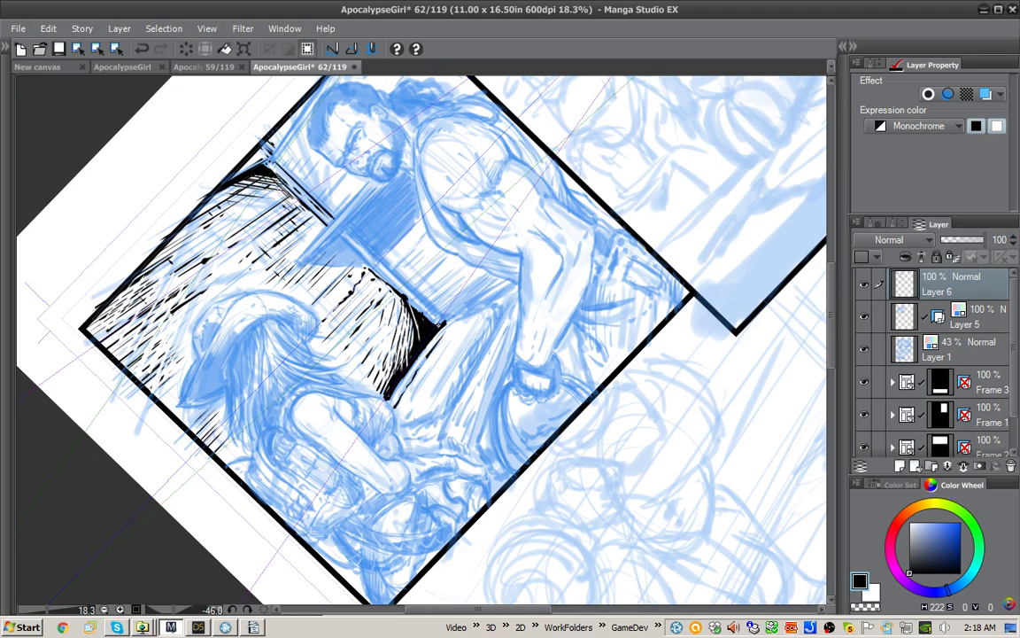
Step: Ink the outline of the draped table between the two figures, with its back edge and rough front edge
mouse_move(441, 324)
left_mouse_down()
mouse_move(503, 302)
mouse_move(440, 440)
left_mouse_up()
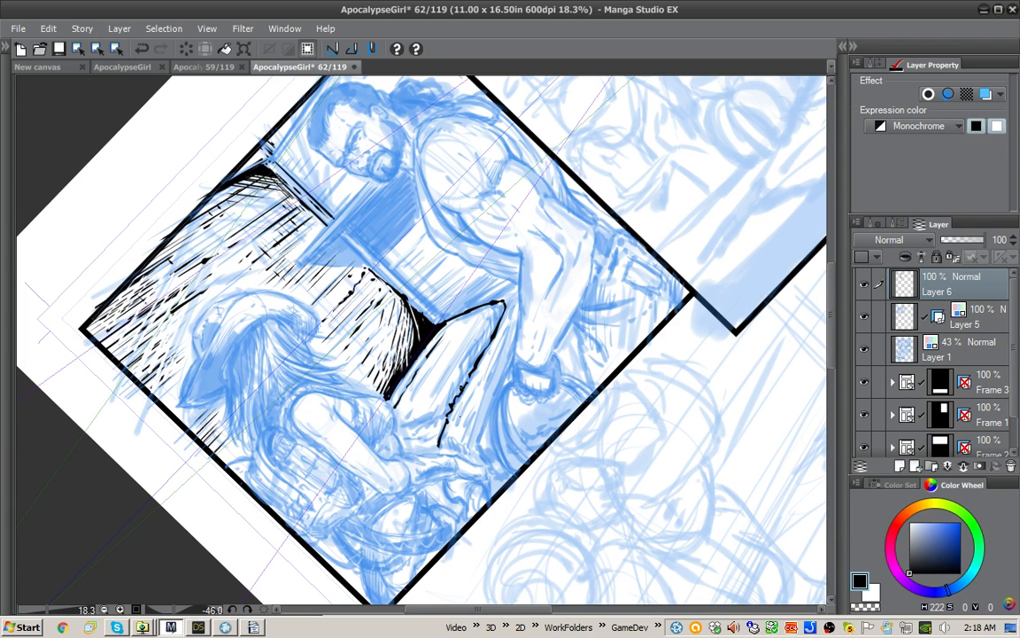
left_click_drag(467, 395, 454, 430)
left_click_drag(469, 401, 459, 425)
mouse_move(505, 310)
left_mouse_down()
mouse_move(513, 283)
mouse_move(498, 348)
left_mouse_up()
left_click_drag(501, 345, 469, 338)
Step: Hatch the shaded side below the table's front edge and add short grain strokes to its top
left_click_drag(550, 292, 558, 341)
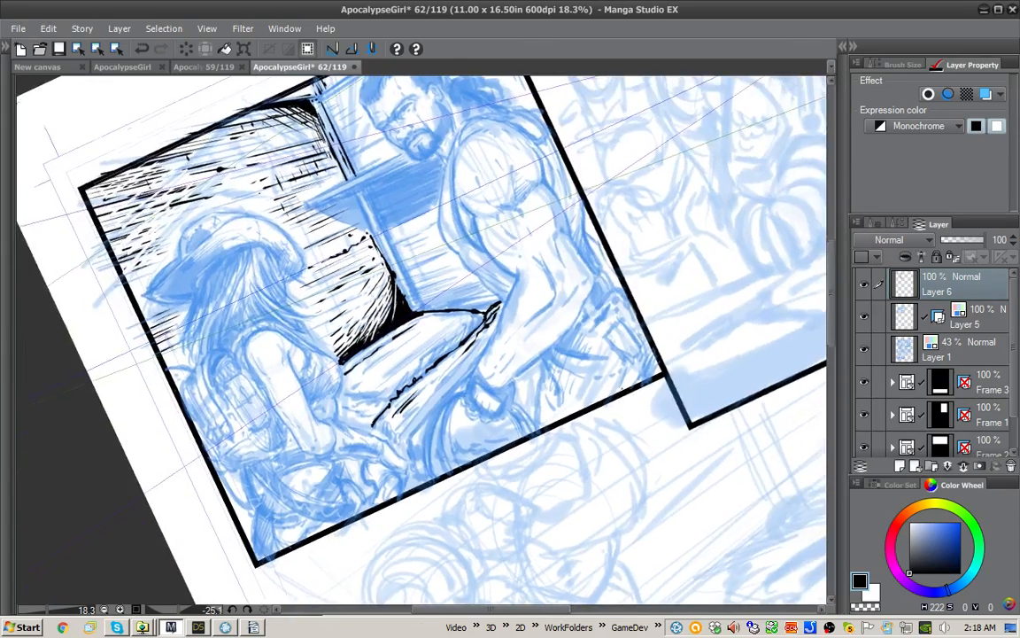
left_click_drag(622, 388, 621, 393)
left_click_drag(541, 346, 556, 296)
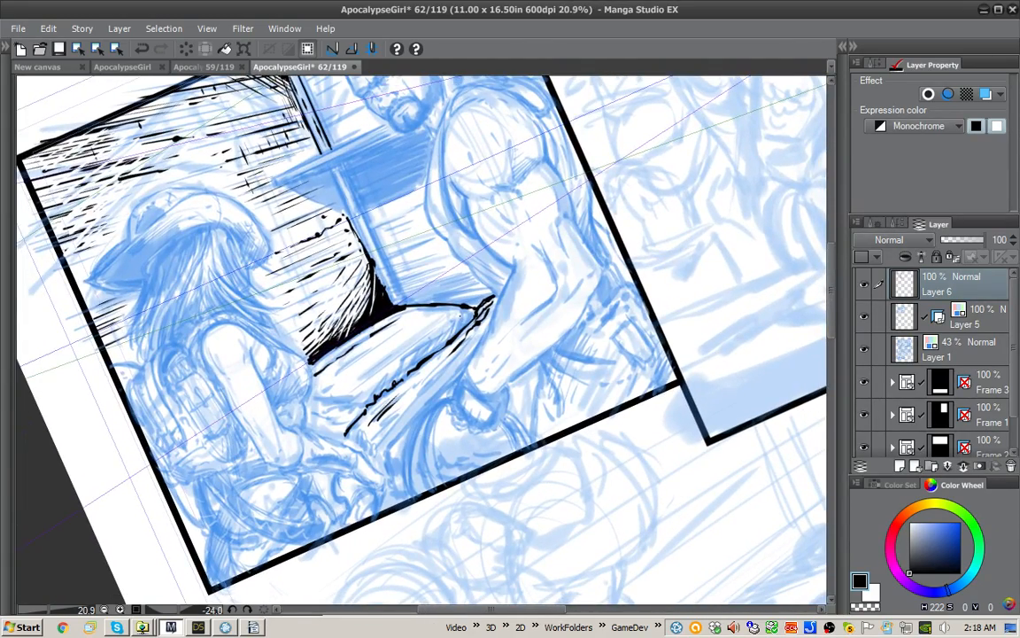
left_click_drag(472, 308, 461, 329)
left_click_drag(465, 315, 453, 339)
left_click_drag(458, 322, 443, 346)
left_click_drag(448, 328, 434, 352)
left_click_drag(398, 297, 388, 319)
left_click_drag(389, 306, 375, 326)
left_click_drag(379, 313, 360, 338)
left_click_drag(366, 321, 353, 341)
left_click_drag(349, 333, 339, 346)
Step: Ink the table's far edge and hatch the wall between the lower post and the man
mouse_move(407, 354)
left_mouse_down()
mouse_move(463, 317)
mouse_move(384, 365)
mouse_move(415, 318)
left_mouse_up()
mouse_move(462, 288)
left_mouse_down()
mouse_move(433, 295)
mouse_move(477, 288)
mouse_move(415, 302)
left_mouse_up()
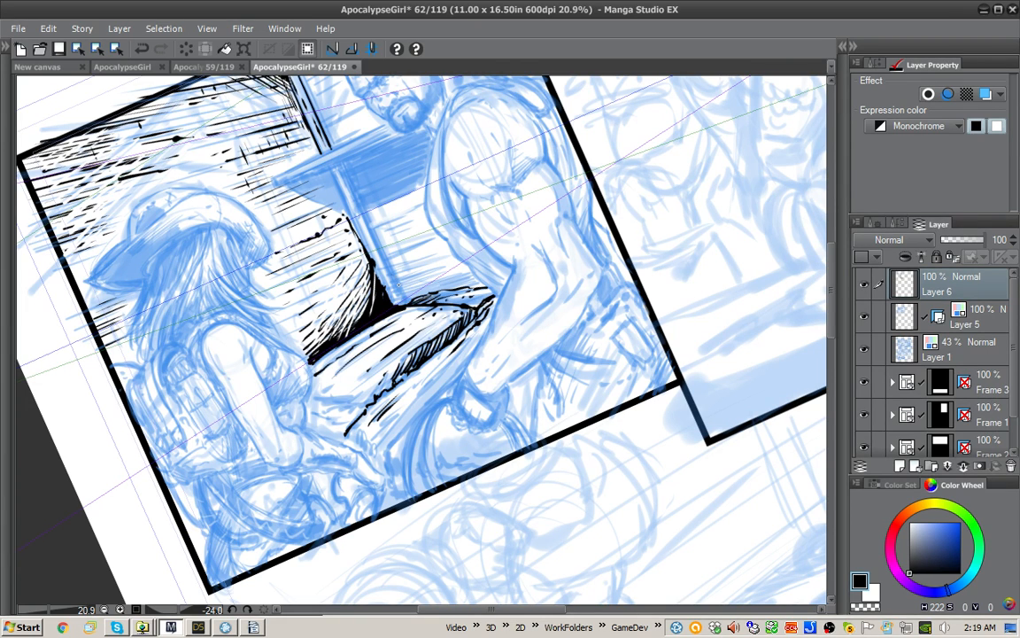
mouse_move(354, 247)
left_mouse_down()
mouse_move(364, 267)
mouse_move(413, 298)
mouse_move(441, 284)
left_mouse_up()
mouse_move(387, 257)
left_mouse_down()
mouse_move(450, 277)
mouse_move(361, 229)
left_mouse_up()
mouse_move(394, 242)
left_mouse_down()
mouse_move(351, 220)
mouse_move(363, 217)
left_mouse_up()
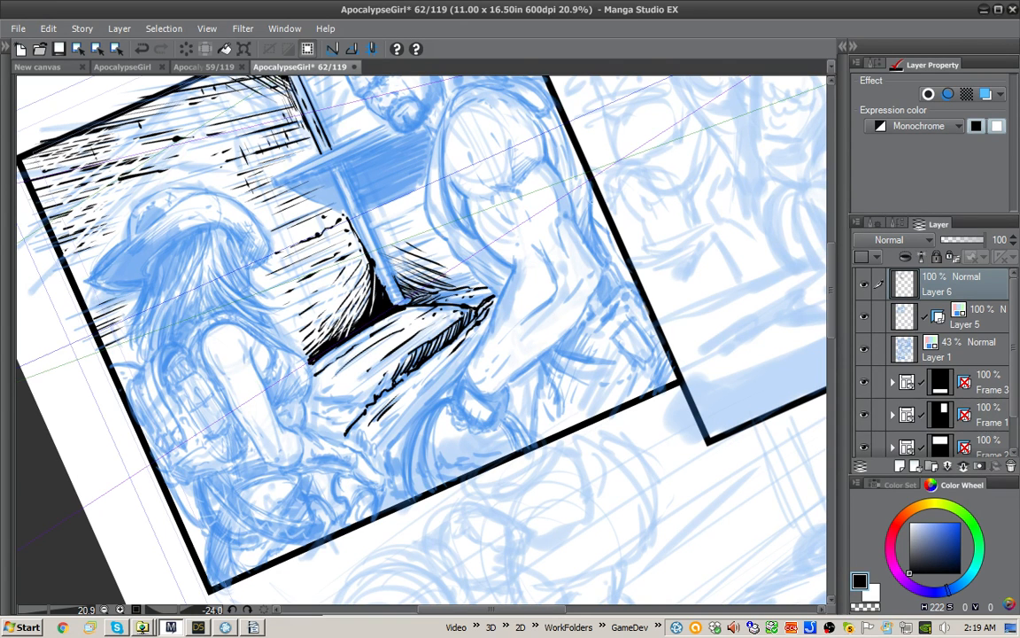
Step: Darken the shadow between the lower post and the man with solid black and curved hatching
left_click_drag(602, 312, 401, 157)
key("space")
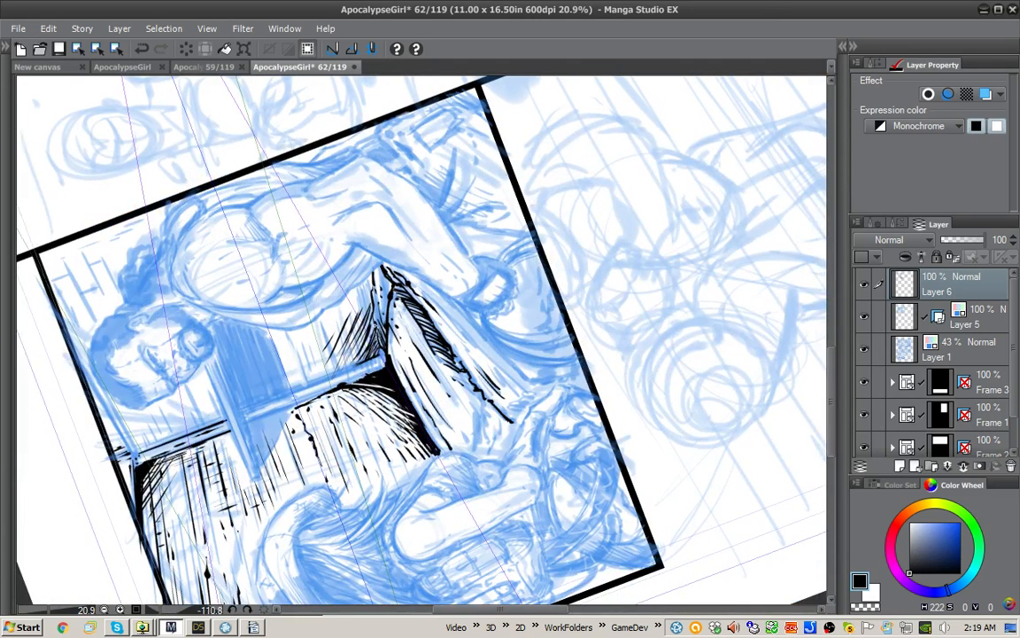
mouse_move(336, 306)
left_mouse_down()
mouse_move(326, 254)
mouse_move(317, 262)
left_mouse_up()
left_click_drag(319, 285, 317, 268)
mouse_move(336, 321)
left_mouse_down()
mouse_move(337, 296)
mouse_move(309, 333)
mouse_move(314, 326)
mouse_move(278, 341)
left_mouse_up()
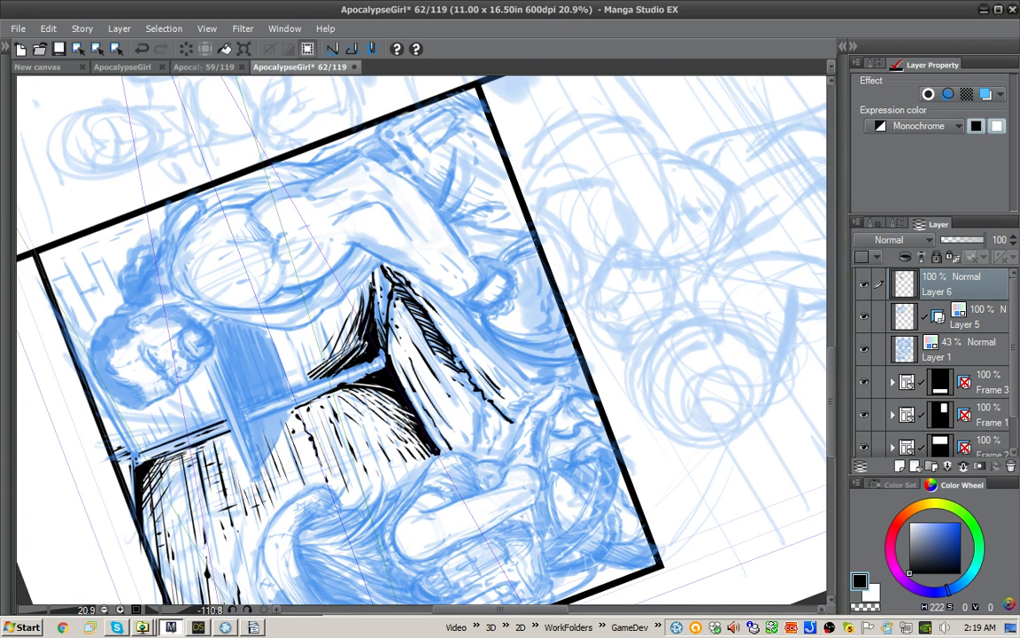
mouse_move(310, 306)
left_mouse_down()
mouse_move(277, 330)
mouse_move(277, 314)
left_mouse_up()
Step: Cut white hatch lines through the shadow between the post and the man, returning to black ink
key("x")
left_click_drag(310, 356, 329, 332)
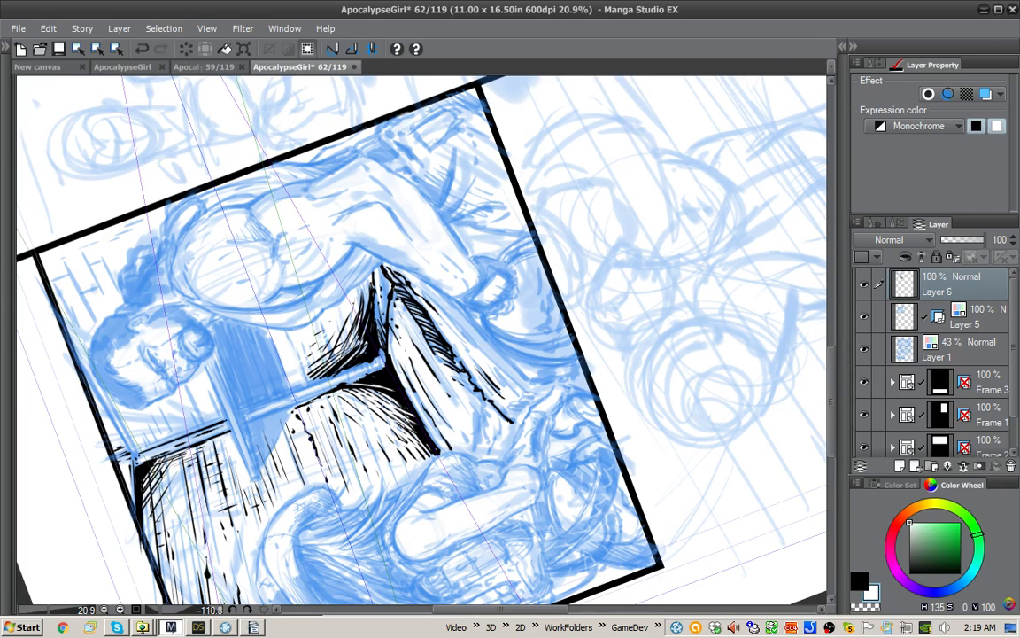
left_click_drag(305, 378, 334, 335)
left_click_drag(307, 379, 354, 327)
mouse_move(341, 354)
left_mouse_down()
mouse_move(356, 315)
mouse_move(325, 264)
left_mouse_up()
left_click_drag(321, 304, 336, 262)
key("x")
Step: Ink the folds of the cloth hanging from the table and its ragged lower edge
left_click_drag(365, 223, 538, 280)
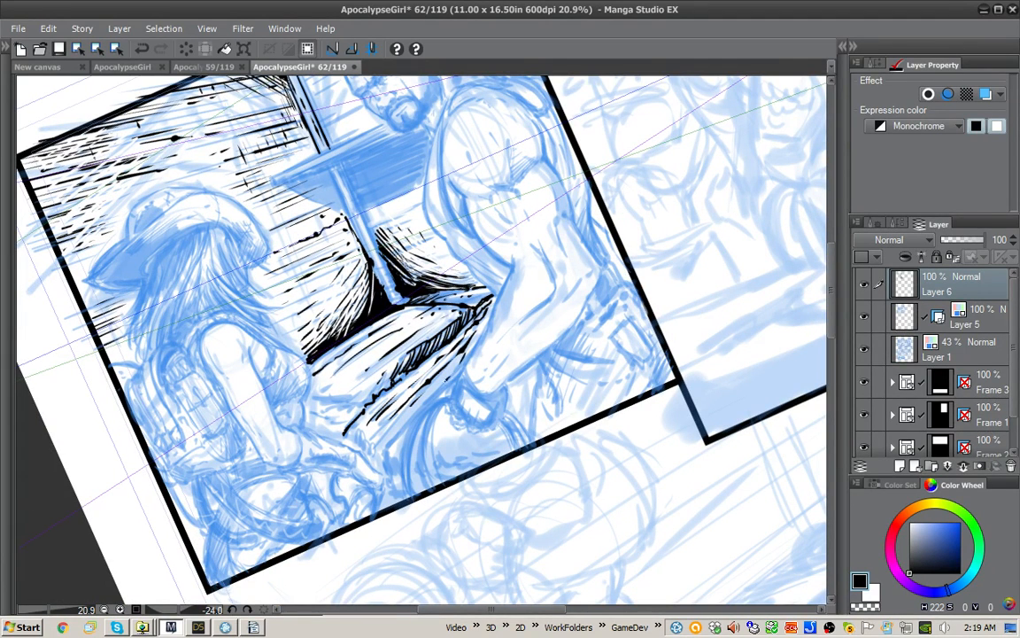
mouse_move(447, 382)
left_mouse_down()
mouse_move(386, 454)
mouse_move(352, 445)
left_mouse_up()
left_click_drag(358, 433, 363, 449)
left_click_drag(363, 434, 366, 450)
left_click_drag(361, 441, 386, 470)
left_click_drag(354, 406, 347, 425)
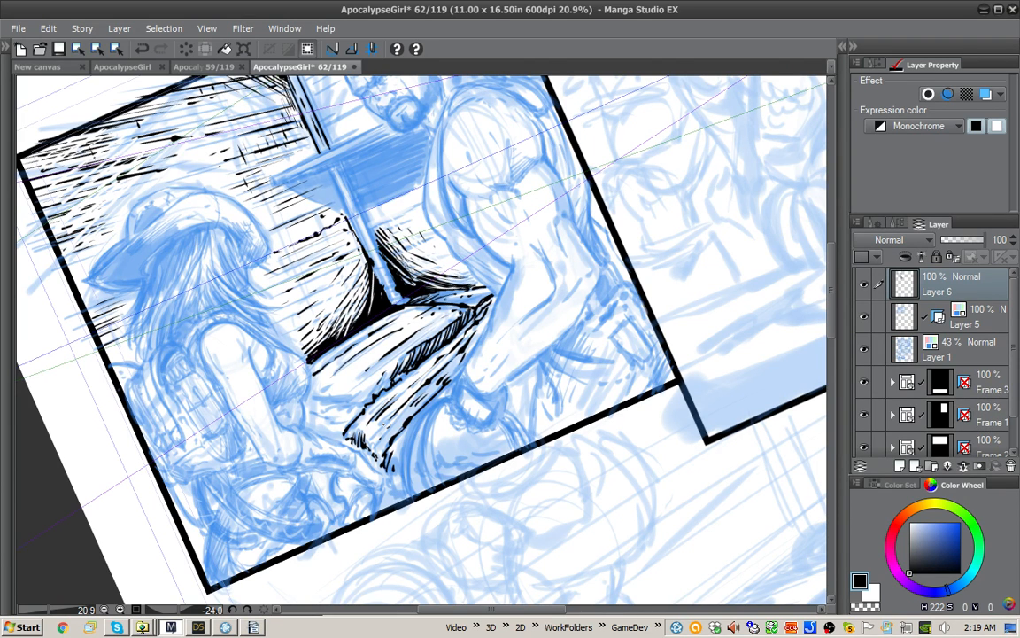
Step: Ink the table top's near-end edge and short surface strokes beside the woman
mouse_move(354, 398)
left_mouse_down()
mouse_move(379, 405)
mouse_move(346, 407)
mouse_move(364, 408)
left_mouse_up()
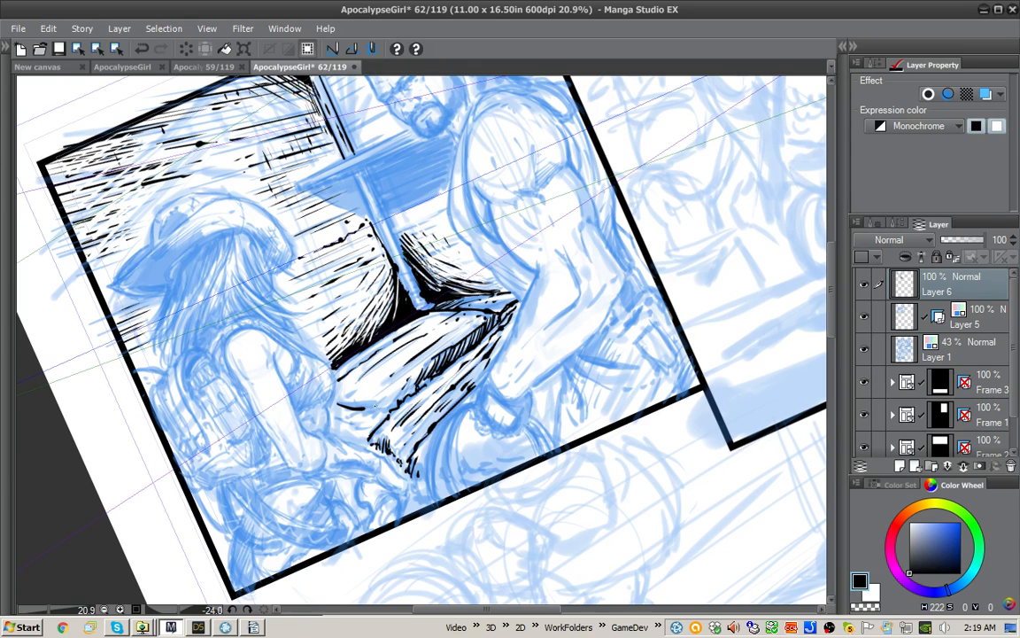
mouse_move(347, 364)
left_mouse_down()
mouse_move(308, 365)
mouse_move(366, 354)
left_mouse_up()
left_click_drag(380, 327, 357, 360)
left_click_drag(363, 344, 340, 364)
Step: Thicken the black shadow under the table top's near end and add texture strokes to its surface
left_click_drag(671, 293, 581, 142)
left_click_drag(441, 420, 395, 451)
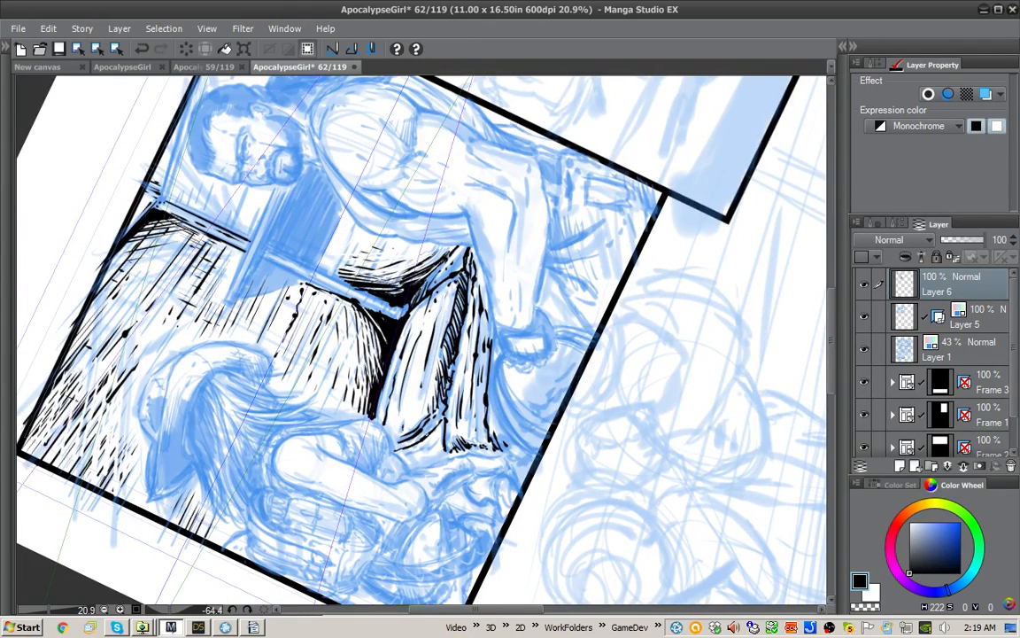
left_click_drag(446, 397, 438, 412)
left_click_drag(445, 401, 433, 428)
left_click_drag(436, 413, 429, 438)
left_click_drag(441, 429, 400, 451)
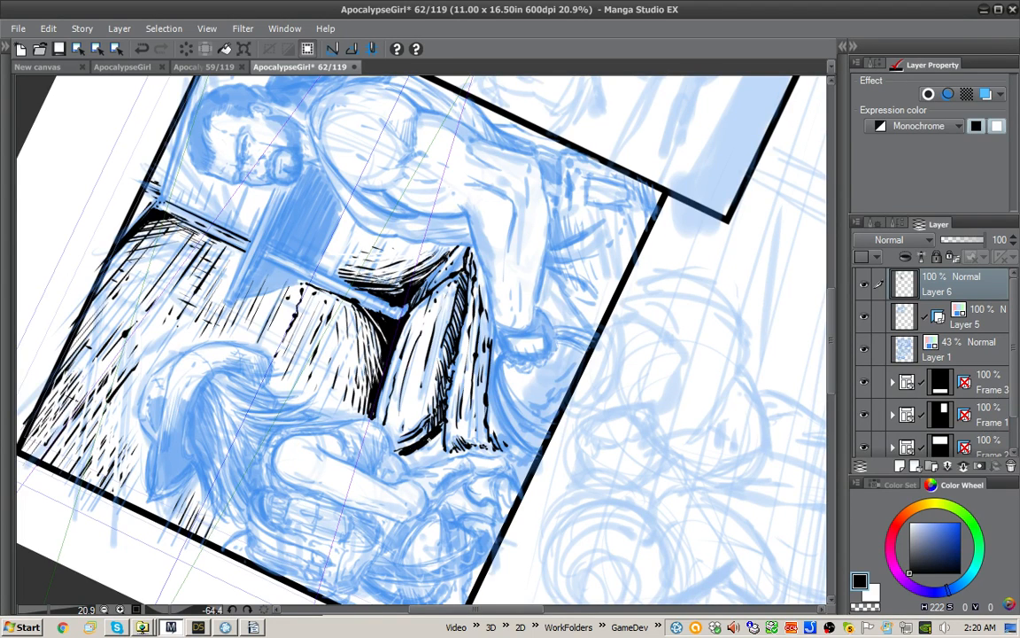
left_click_drag(400, 389, 392, 401)
left_click_drag(387, 339, 381, 353)
left_click_drag(381, 416, 337, 358)
Step: Switch which vanishing point Layer 5's perspective ruler snaps to using the Object tool, and make Layer 6 active again
left_click_drag(478, 395, 444, 509)
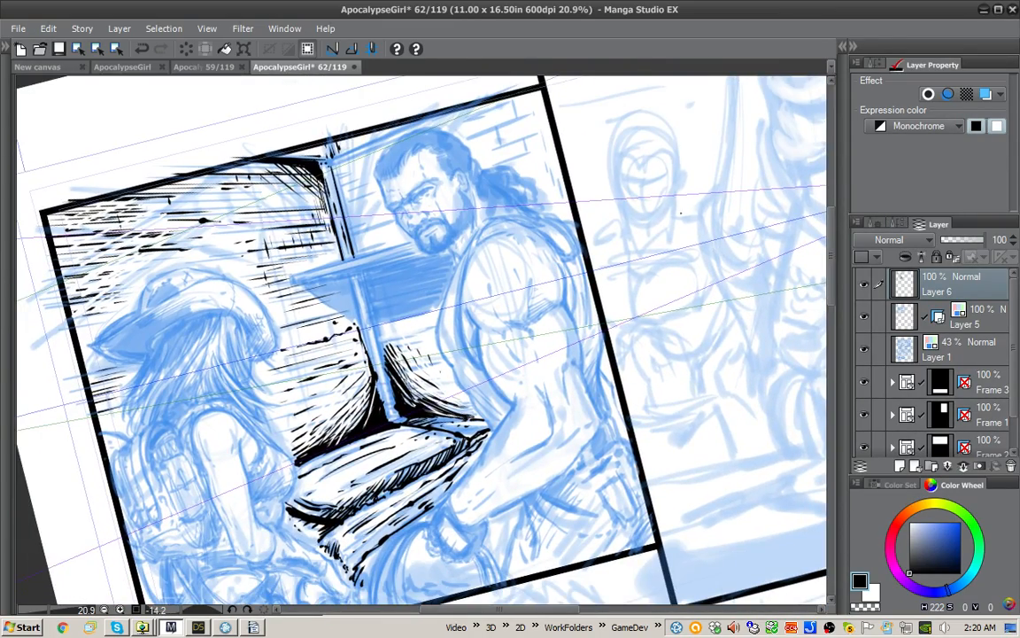
key("o")
left_click_drag(474, 335, 227, 260)
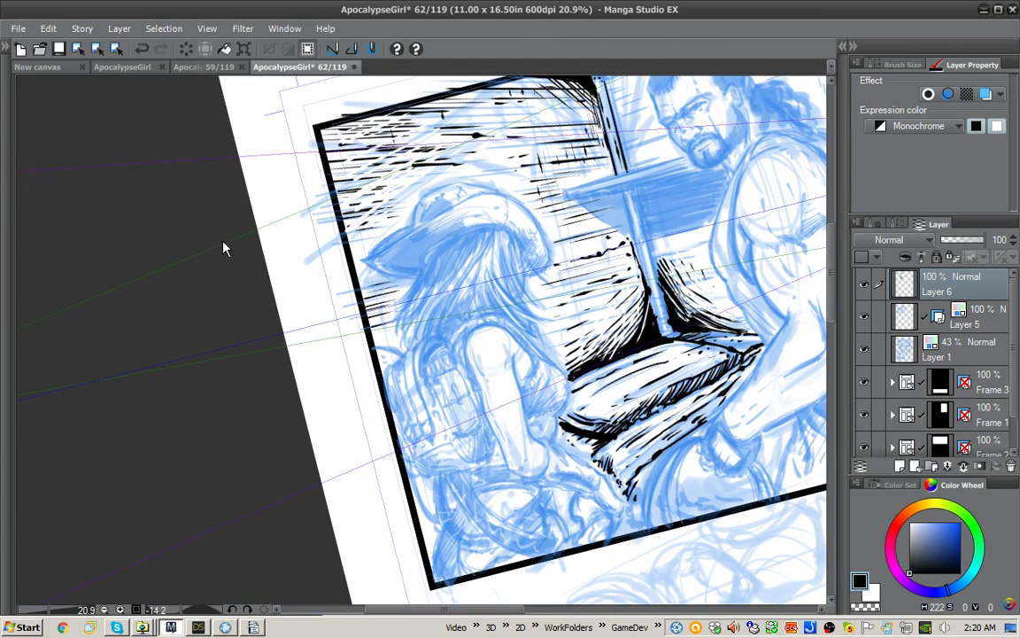
left_click_drag(393, 137, 380, 152)
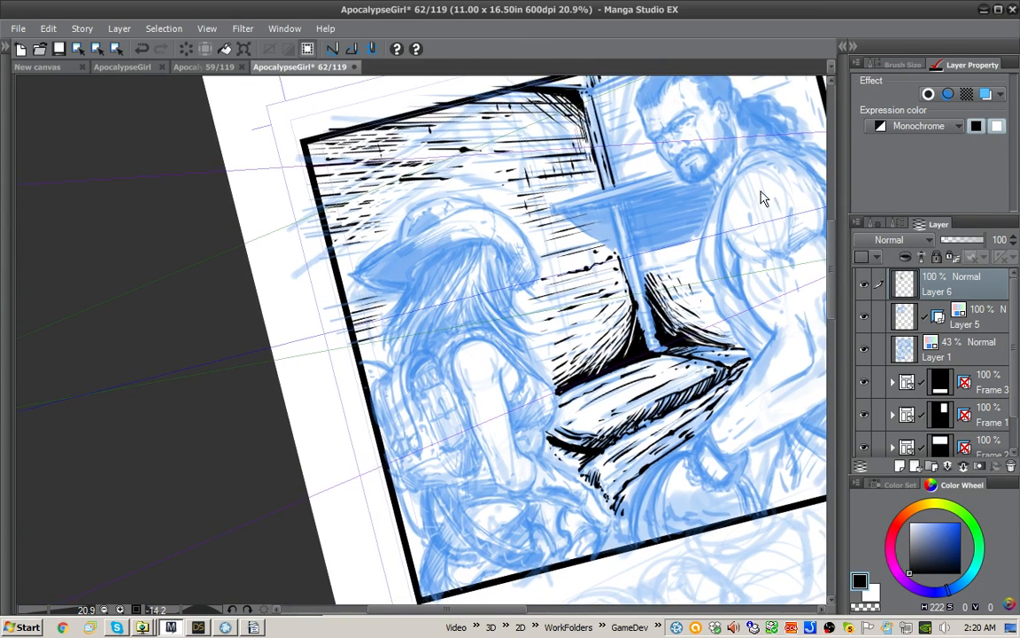
left_click(272, 232)
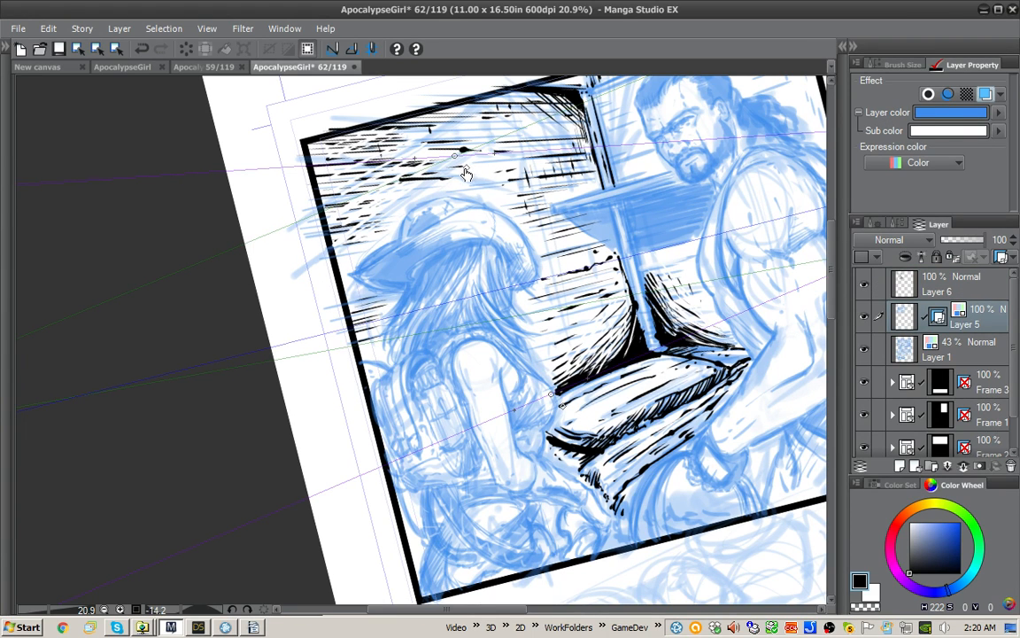
left_click_drag(463, 188, 492, 188)
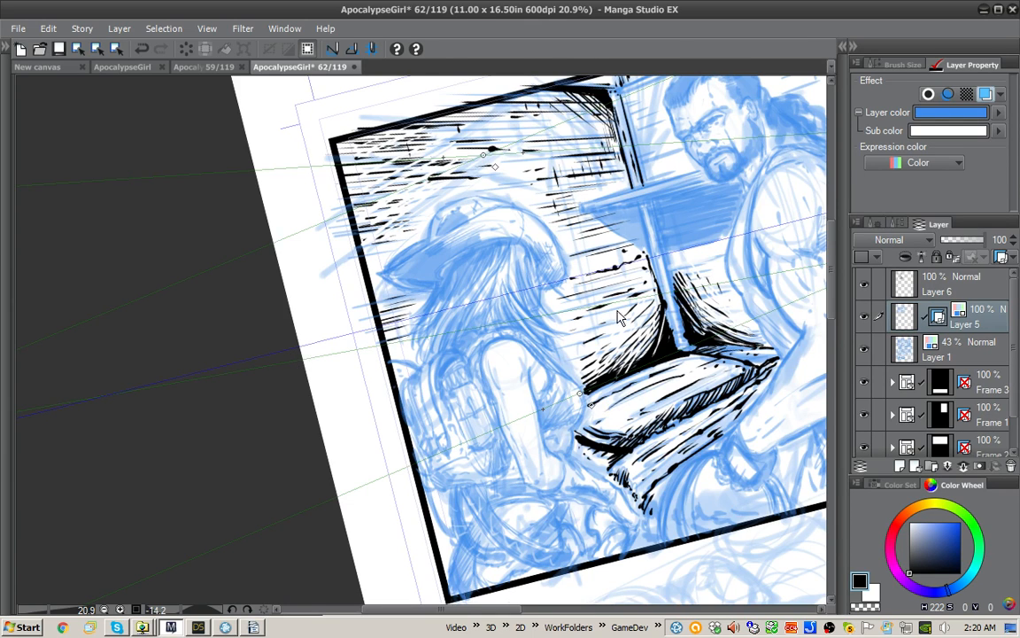
left_click_drag(761, 160, 508, 220)
left_click_drag(763, 119, 605, 205)
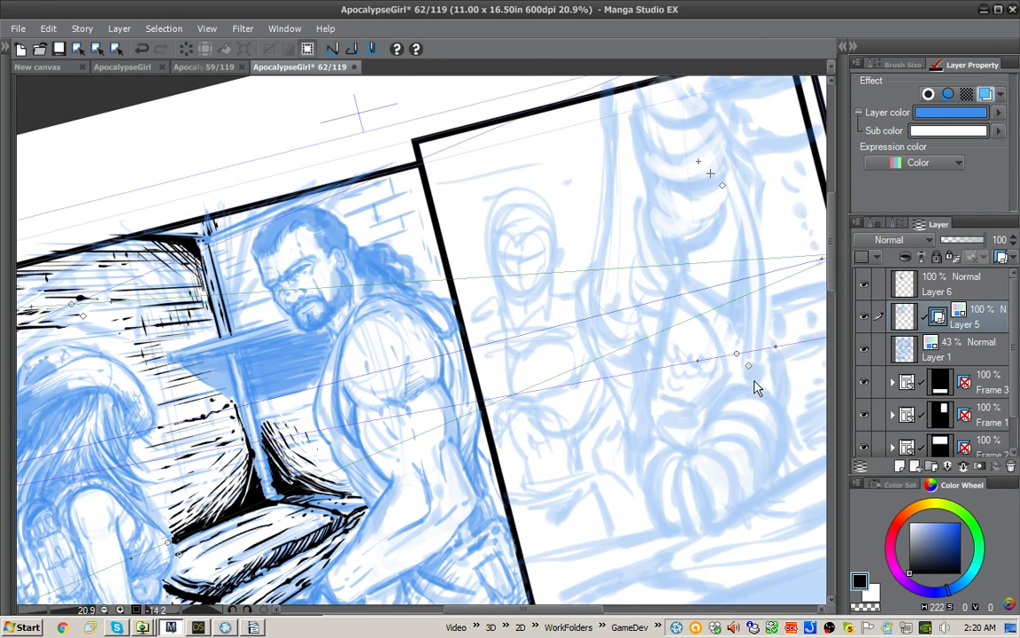
left_click_drag(709, 389, 786, 372)
left_click_drag(722, 378, 724, 316)
left_click(957, 284)
Step: Check the sketch with Layer 6 hidden, show it again, and ink the shelf's front edge lines with the pen along the perspective
left_click(865, 284)
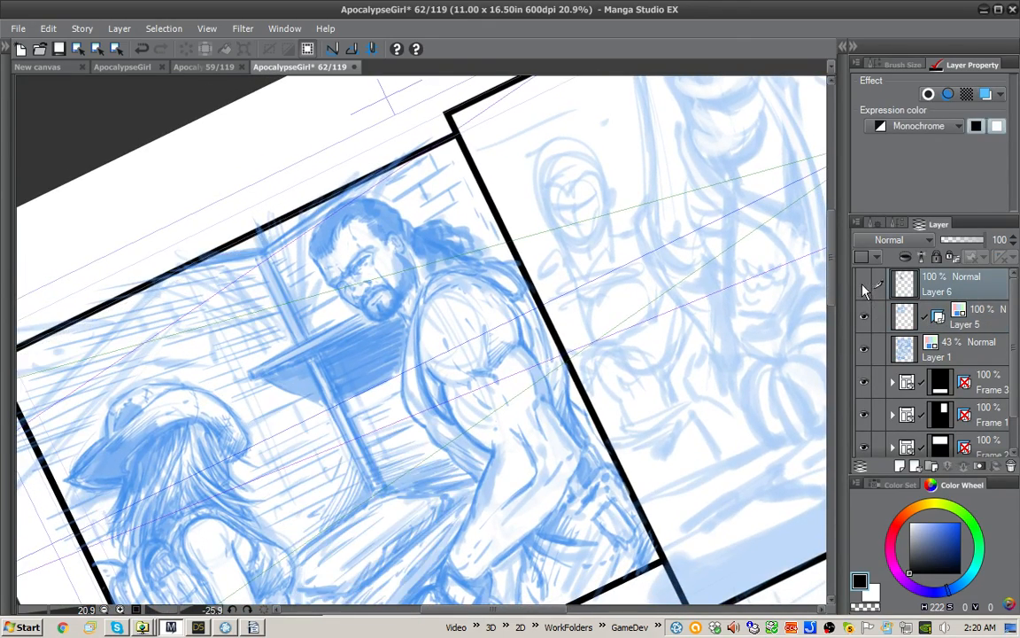
left_click(865, 284)
mouse_move(581, 318)
left_mouse_down()
mouse_move(576, 296)
mouse_move(590, 277)
left_mouse_up()
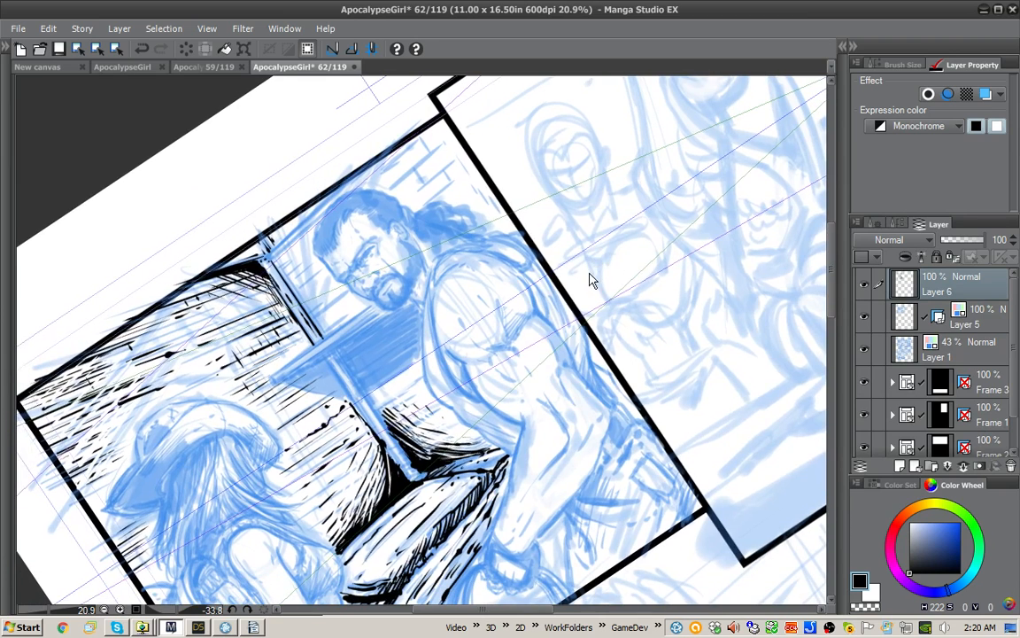
key("p")
left_click_drag(333, 275, 271, 329)
key("ctrl+z")
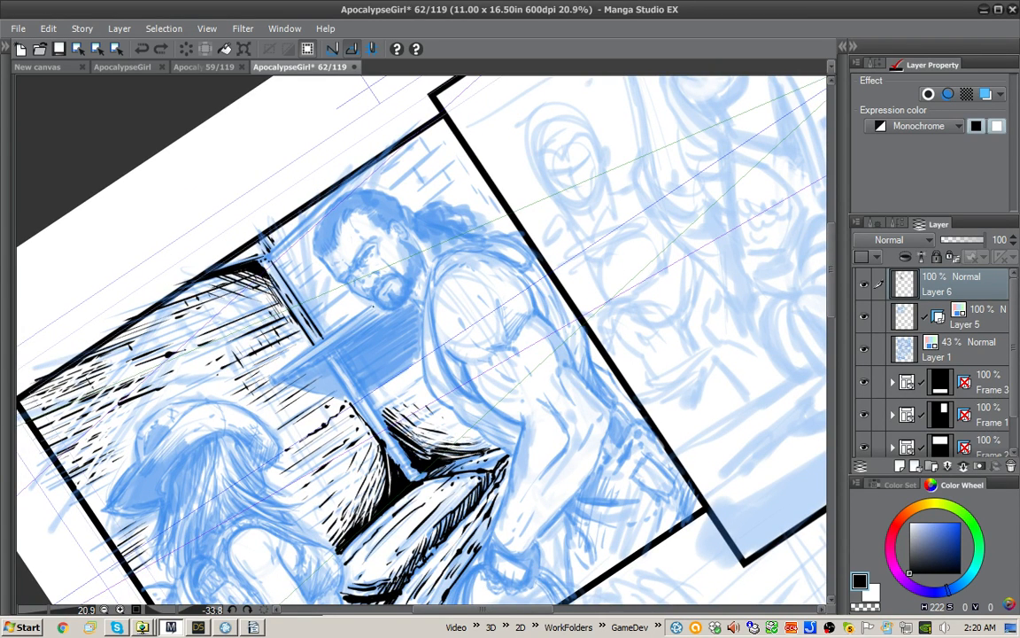
left_click_drag(336, 275, 244, 338)
key("ctrl+z")
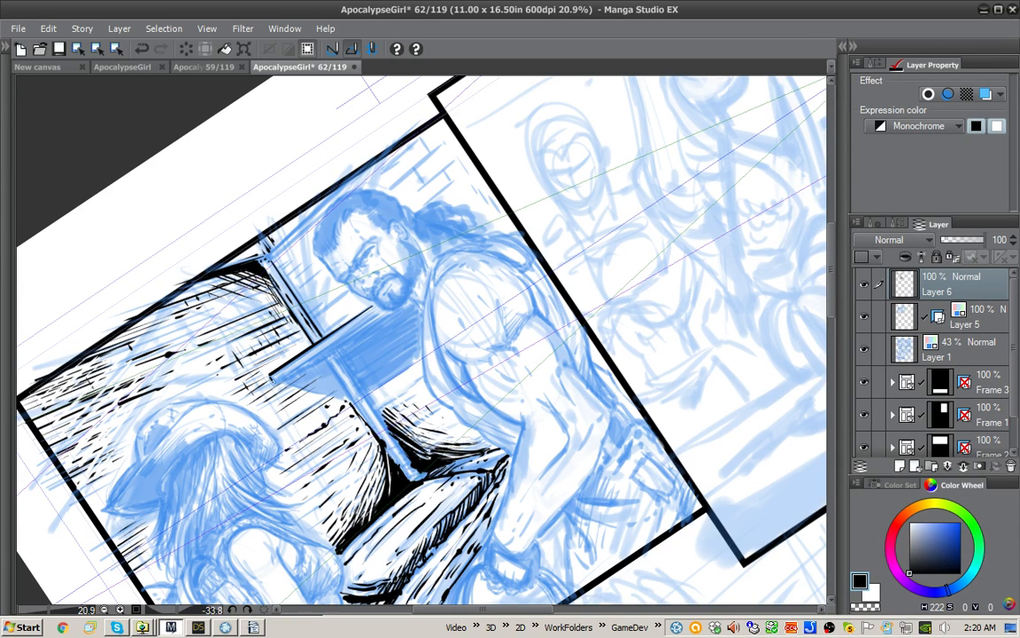
mouse_move(275, 382)
left_mouse_down()
mouse_move(381, 310)
mouse_move(276, 381)
left_mouse_up()
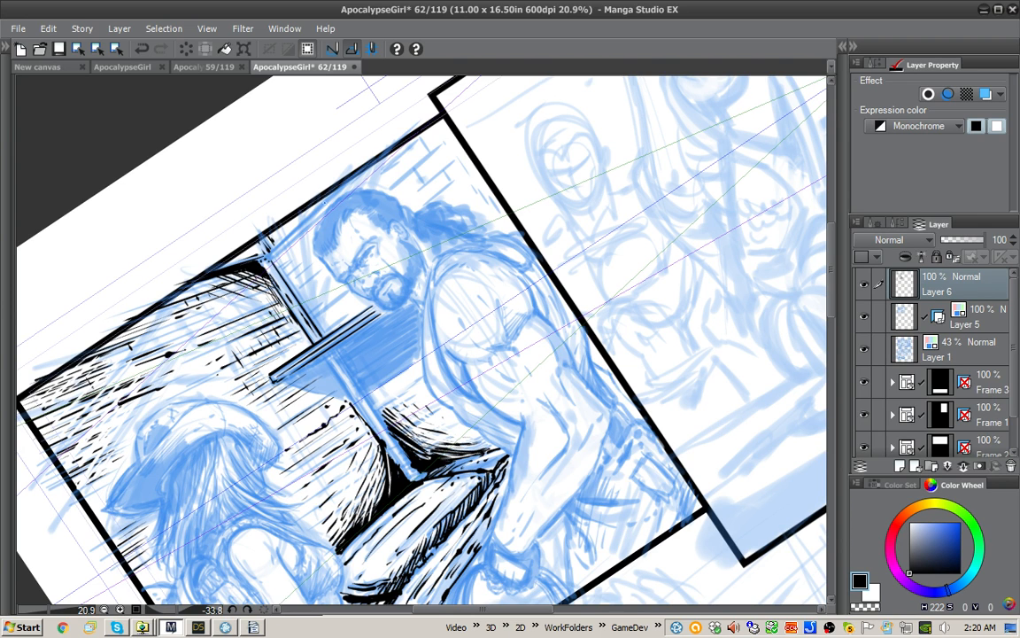
Step: Ink the ceiling beam's edge running from the post toward the man's side, with short dark hatching above it
mouse_move(269, 254)
left_mouse_down()
mouse_move(339, 187)
mouse_move(271, 250)
mouse_move(278, 246)
left_mouse_up()
key("ctrl+z")
key("ctrl+z")
left_click_drag(272, 234, 283, 244)
left_click_drag(277, 232, 288, 239)
left_click_drag(284, 227, 295, 232)
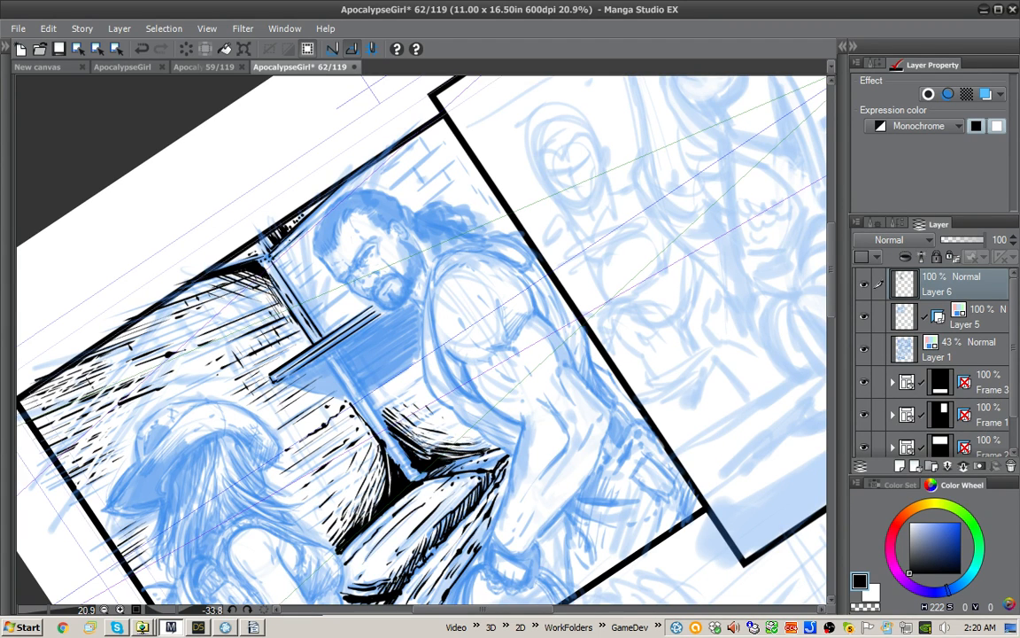
left_click_drag(284, 247, 396, 144)
Step: Ink the first brick lines on the wall above the man's head, beside the panel's upper corner
left_click_drag(391, 186, 440, 142)
left_click_drag(335, 161, 374, 125)
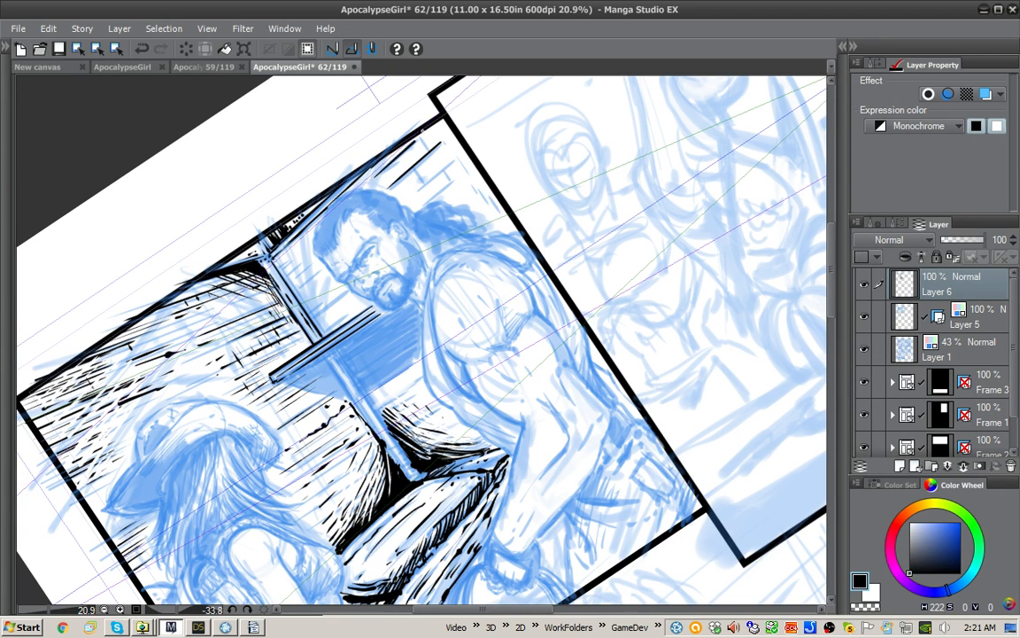
key("ctrl+z")
left_click_drag(373, 178, 427, 128)
left_click_drag(416, 174, 441, 147)
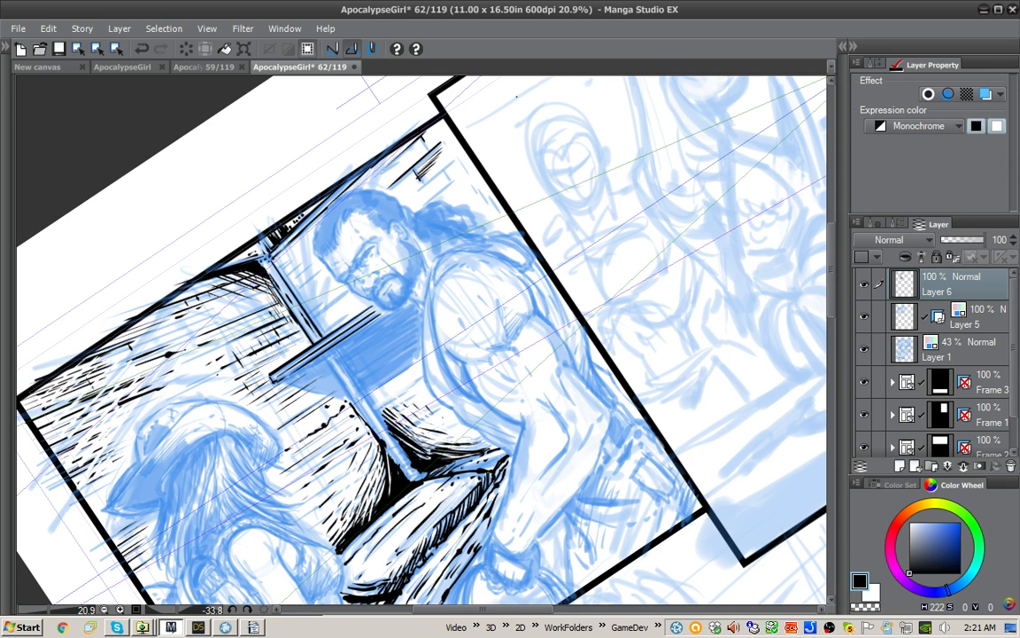
left_click(874, 223)
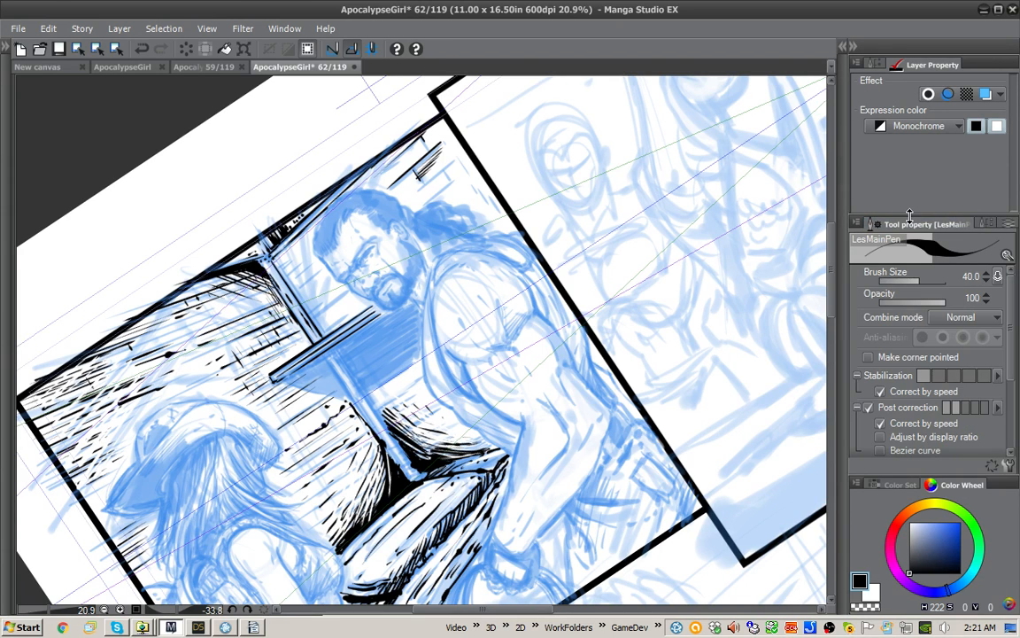
left_click(872, 223)
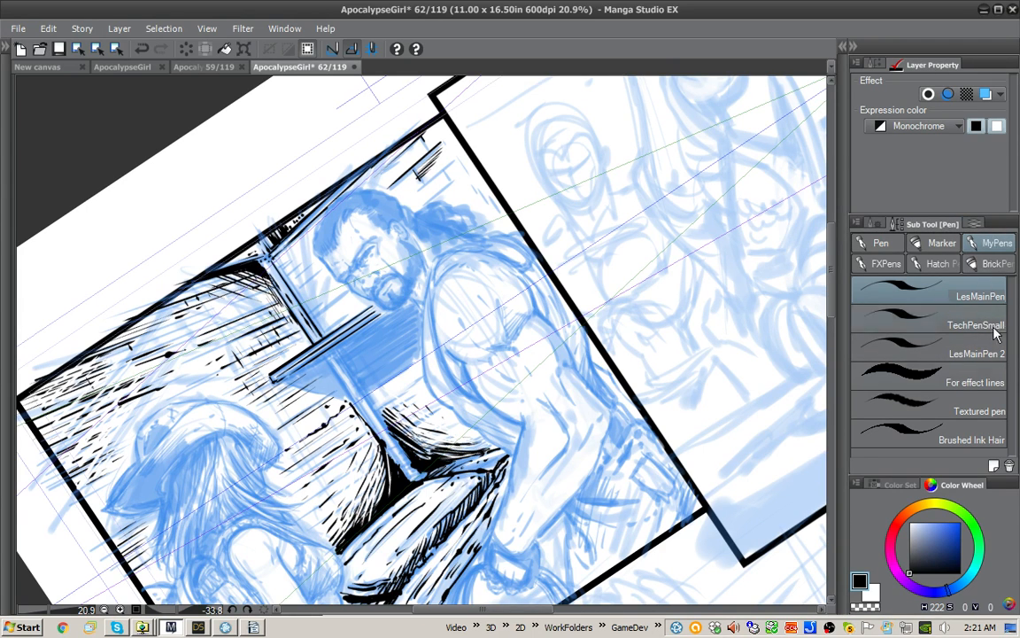
left_click(974, 224)
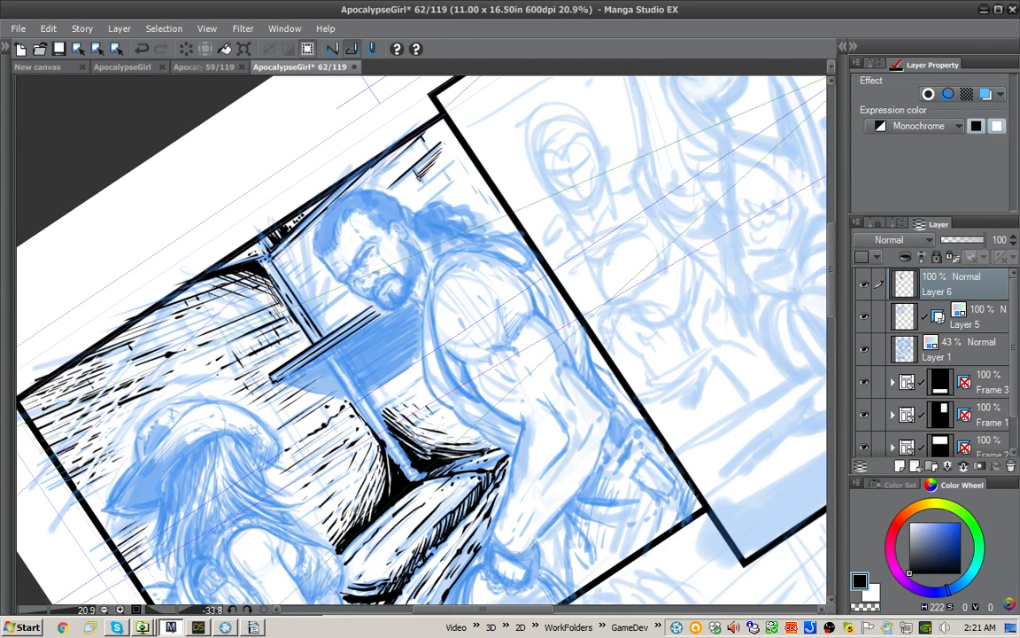
Step: Ink brick lines behind the man's ponytail and wall lines between the post and his face, above the shelf
key("x")
key("x")
left_click_drag(428, 184, 458, 158)
left_click_drag(430, 202, 471, 172)
left_click_drag(445, 180, 493, 196)
mouse_move(297, 290)
left_mouse_down()
mouse_move(320, 271)
mouse_move(320, 281)
mouse_move(290, 264)
mouse_move(326, 269)
left_mouse_up()
left_click_drag(324, 328, 361, 300)
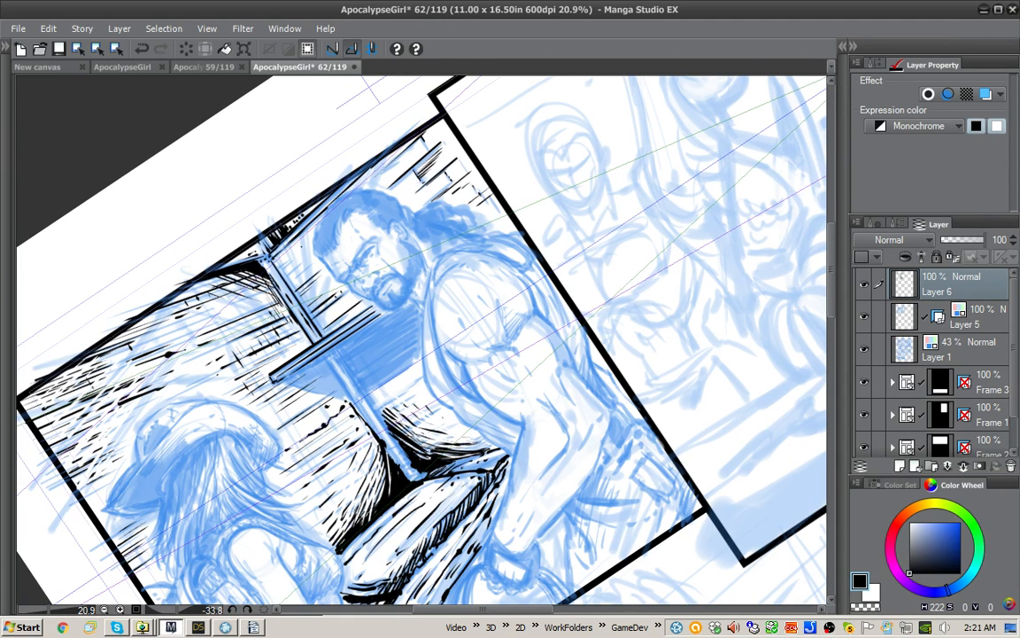
Step: Build up a black shadow with curved hatching in the corner between the post, the ceiling beam and the man's head
mouse_move(264, 222)
left_mouse_down()
mouse_move(281, 207)
mouse_move(281, 230)
left_mouse_up()
mouse_move(266, 251)
left_mouse_down()
mouse_move(280, 236)
mouse_move(307, 233)
left_mouse_up()
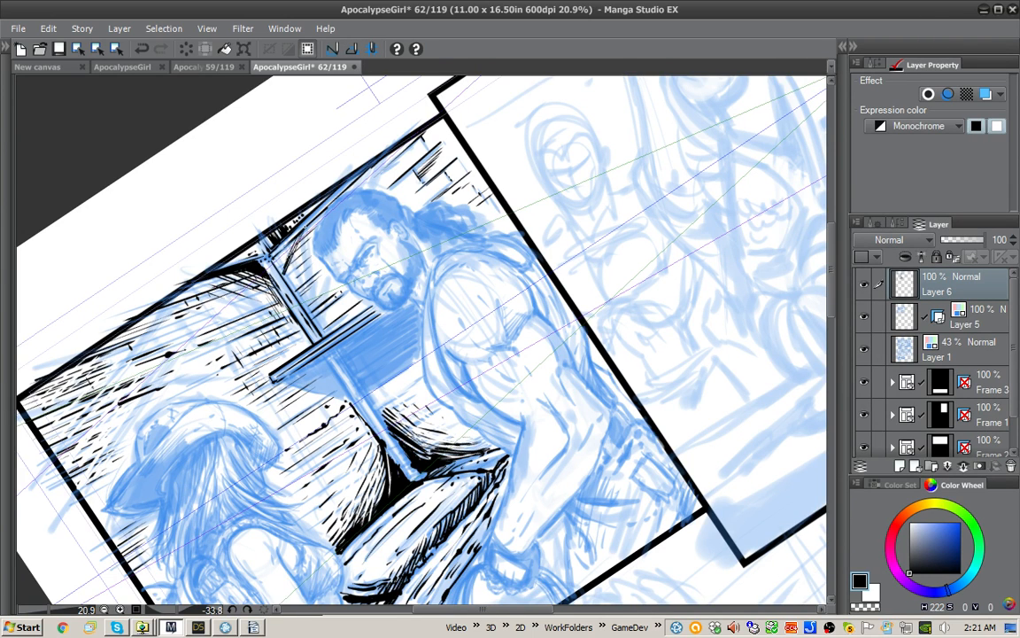
left_click_drag(291, 279, 310, 239)
key("ctrl+z")
mouse_move(257, 241)
left_mouse_down()
mouse_move(281, 202)
mouse_move(282, 269)
left_mouse_up()
mouse_move(292, 236)
left_mouse_down()
mouse_move(285, 276)
mouse_move(294, 284)
mouse_move(250, 216)
mouse_move(286, 279)
left_mouse_up()
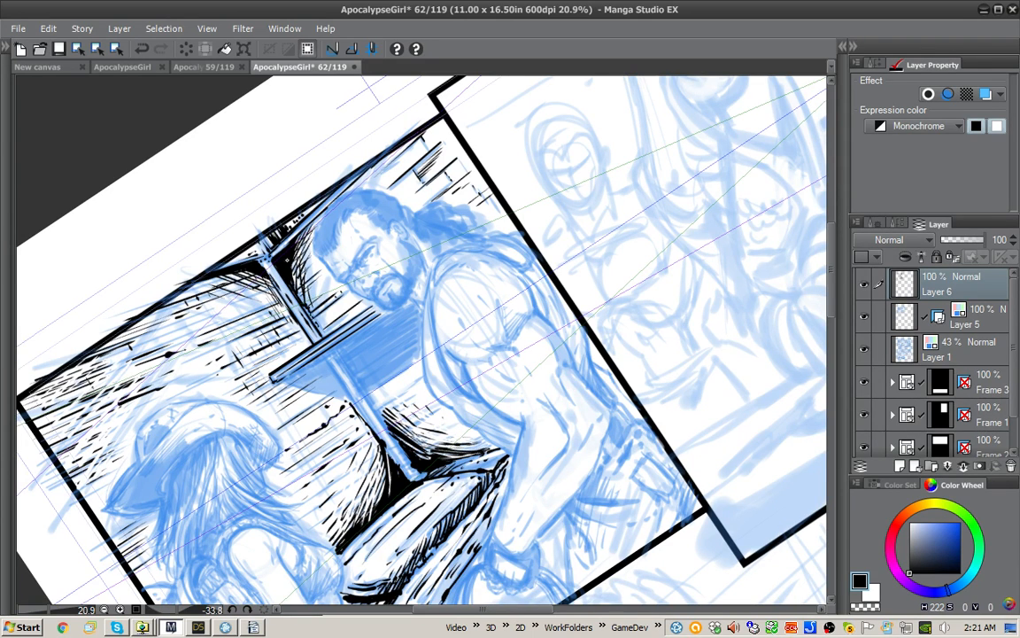
mouse_move(267, 259)
left_mouse_down()
mouse_move(263, 231)
mouse_move(297, 286)
left_mouse_up()
Step: Toggle the ruler snapping and ink more brick lines on the wall above and behind the man's head
left_click_drag(492, 167, 500, 169)
key("x")
key("x")
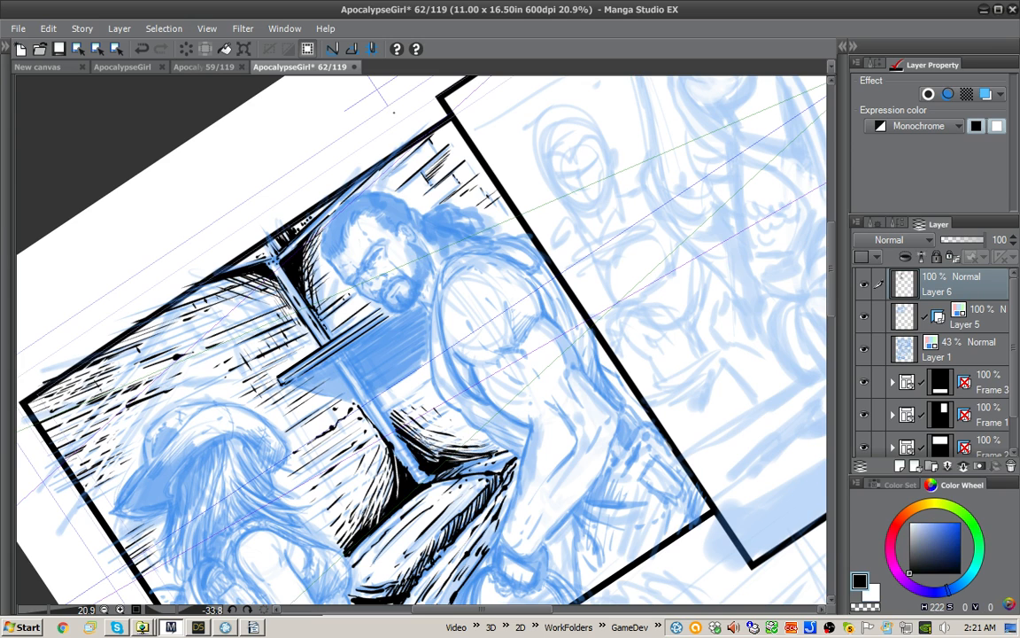
left_click_drag(302, 187, 299, 190)
left_click(350, 49)
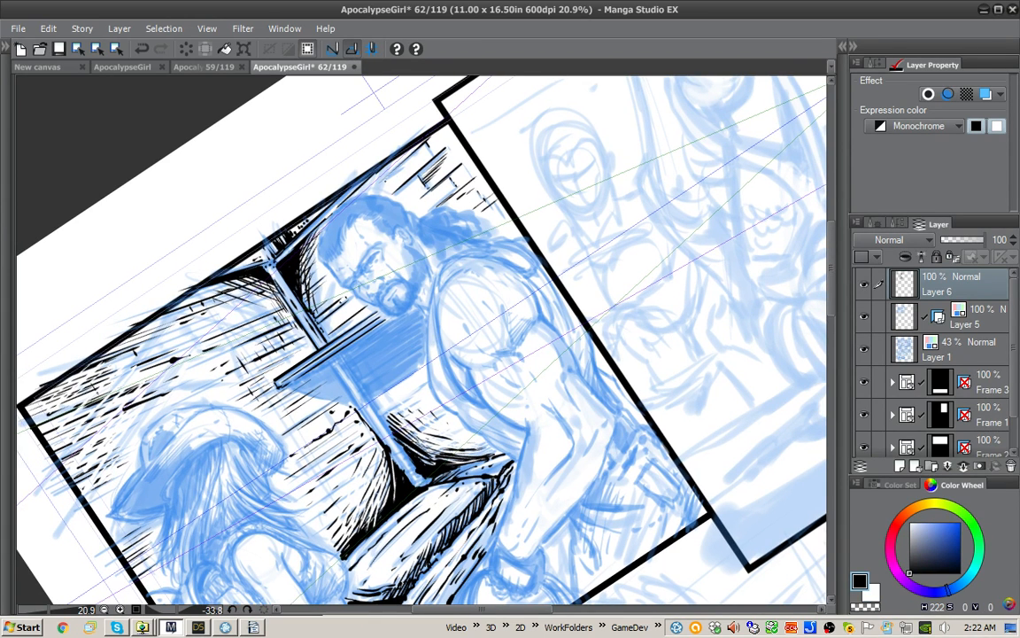
mouse_move(388, 185)
left_mouse_down()
mouse_move(407, 168)
mouse_move(424, 186)
mouse_move(418, 140)
left_mouse_up()
left_click_drag(395, 147, 413, 124)
left_click_drag(384, 140, 403, 115)
left_click_drag(372, 135, 386, 124)
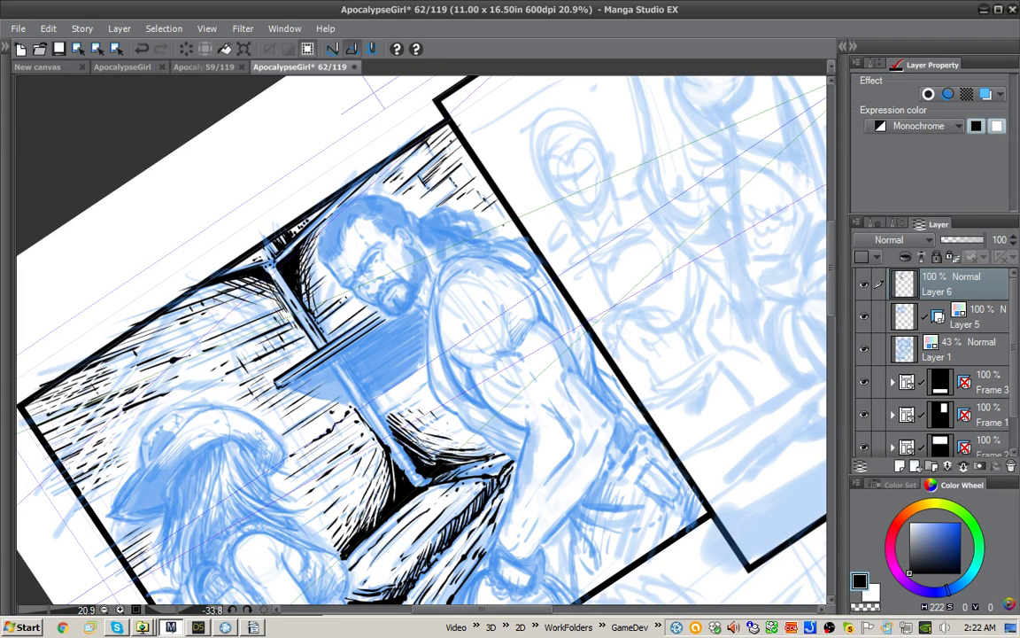
left_click_drag(441, 199, 451, 190)
Step: Clean up the post's lower section in white and ink its straight edge lines between the shelf and the table in black
left_click_drag(534, 236, 545, 196)
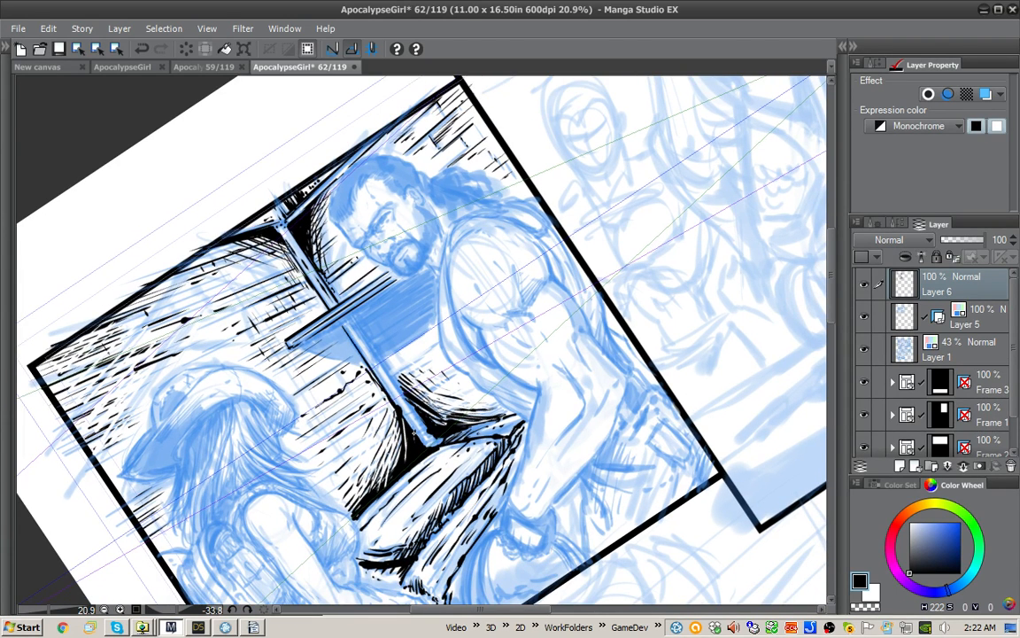
key("x")
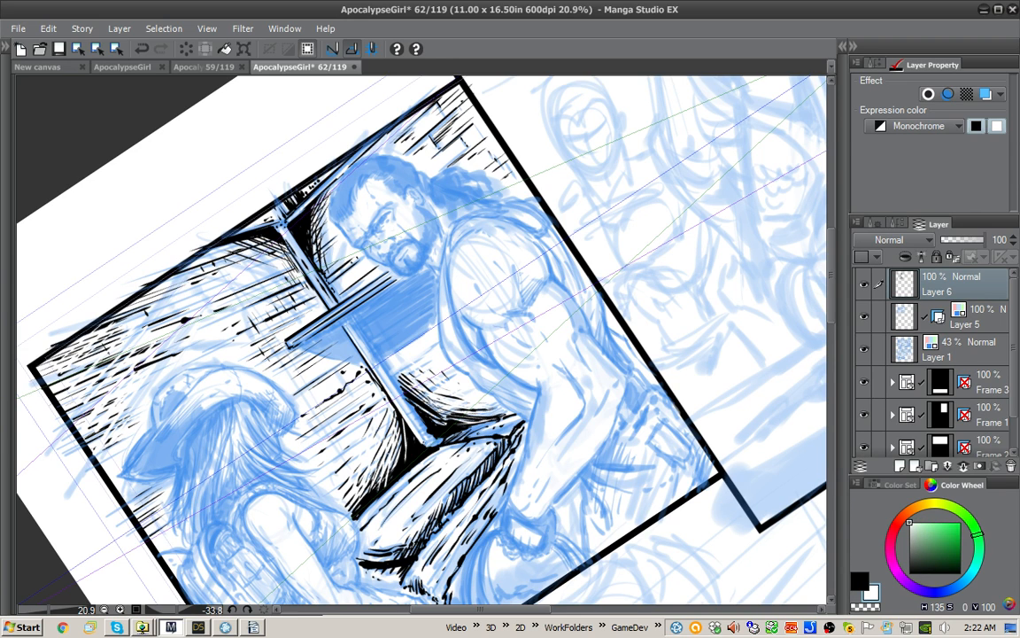
key("x")
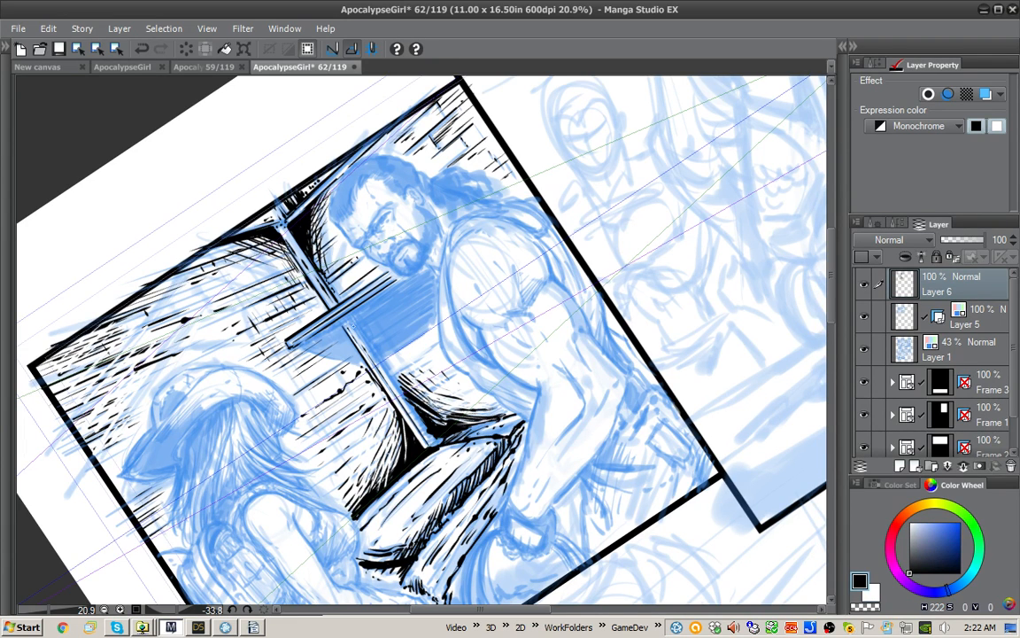
left_click_drag(319, 294, 391, 399)
mouse_move(344, 327)
left_mouse_down()
mouse_move(390, 398)
mouse_move(341, 326)
mouse_move(383, 383)
left_mouse_up()
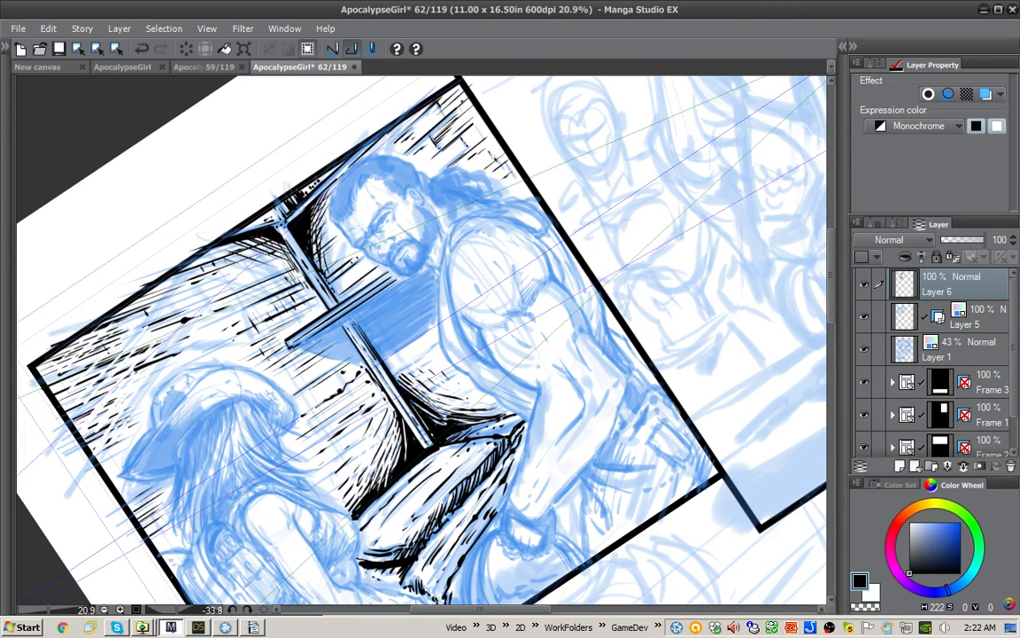
Step: Ink the lower and slanted edges of the shelf's underside and hatch the top of the post just beneath it
key("x")
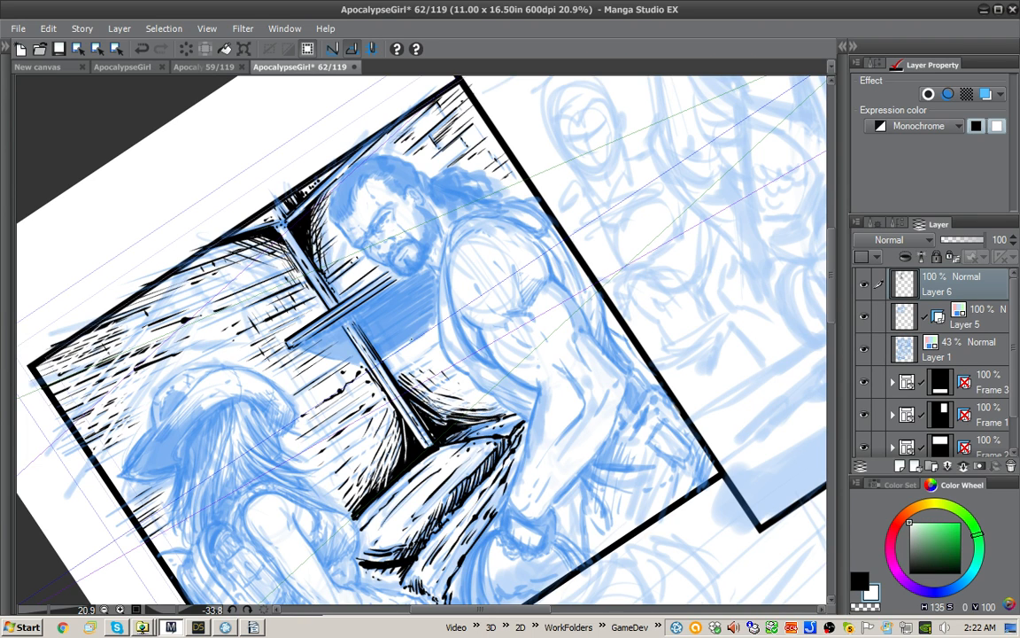
key("x")
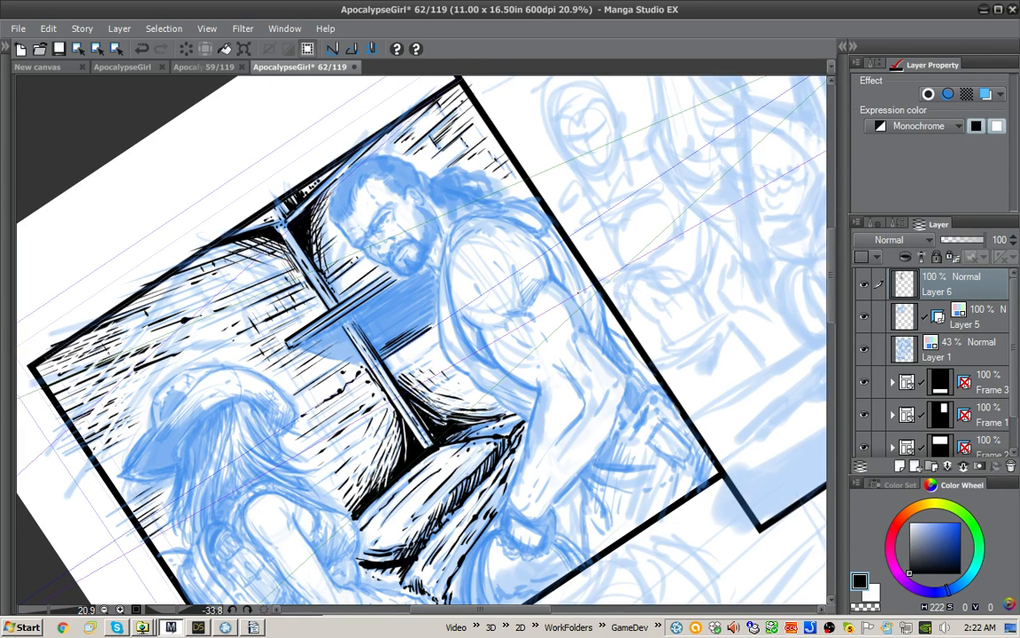
left_click_drag(578, 293, 578, 388)
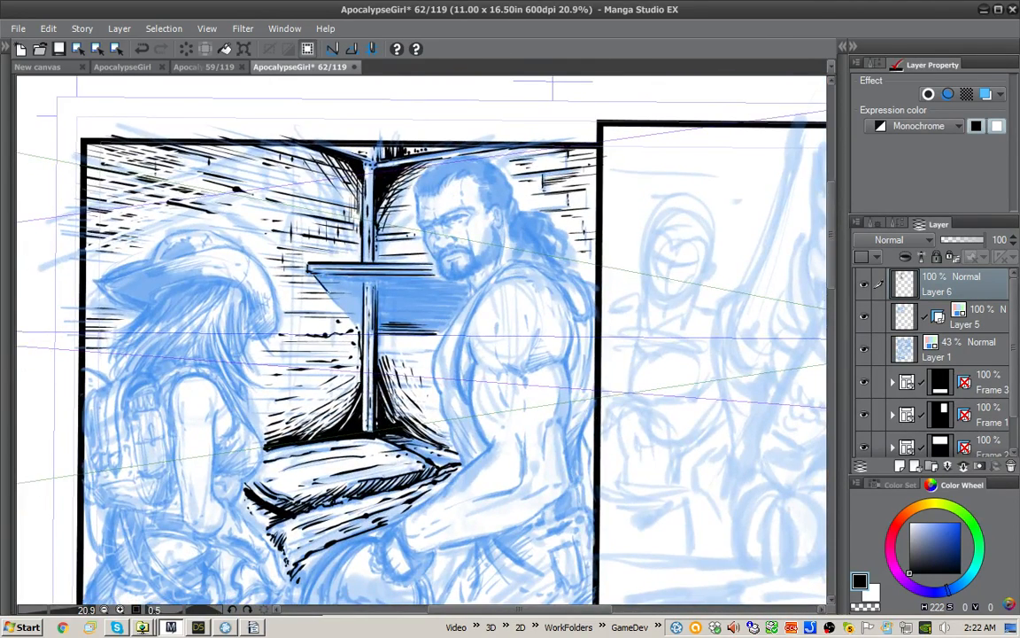
left_click_drag(311, 272, 357, 331)
left_click_drag(503, 187, 386, 184)
left_click_drag(351, 332, 353, 346)
left_click_drag(315, 306, 325, 318)
left_click_drag(325, 317, 330, 326)
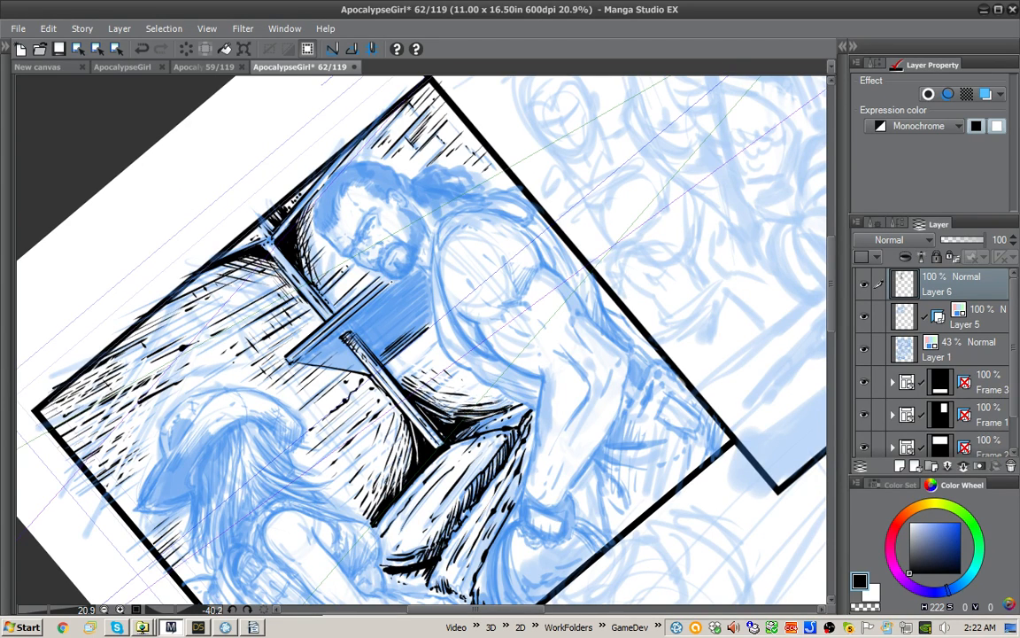
left_click_drag(393, 281, 380, 289)
left_click_drag(613, 341, 650, 326)
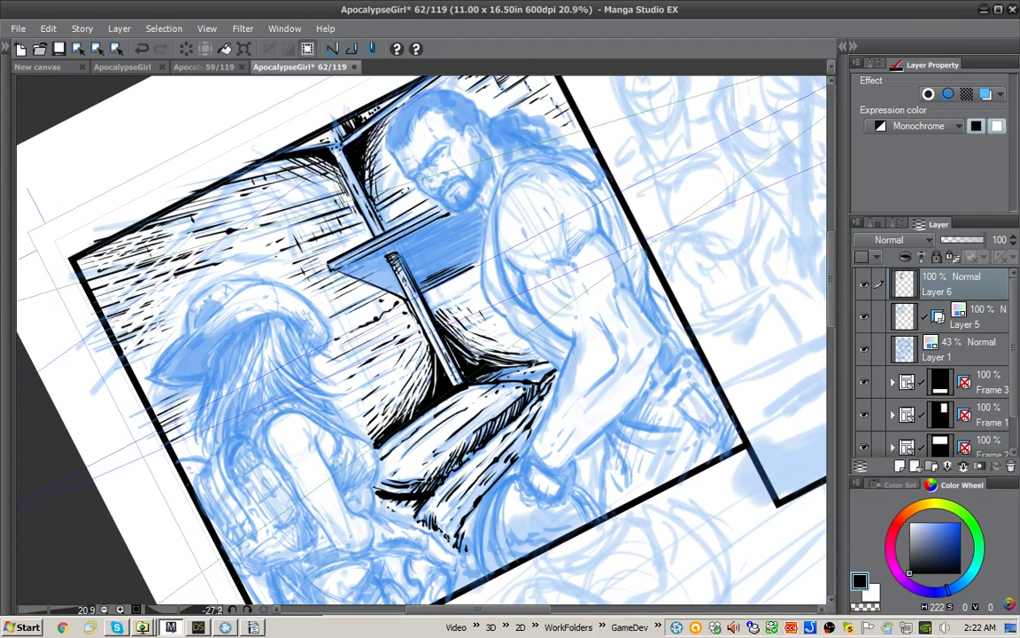
Step: Close the shelf underside's outline along the man's beard and shoulder, fill it with black, and toggle the ruler snapping
mouse_move(457, 214)
left_mouse_down()
mouse_move(486, 210)
mouse_move(482, 261)
mouse_move(467, 266)
left_mouse_up()
key("g")
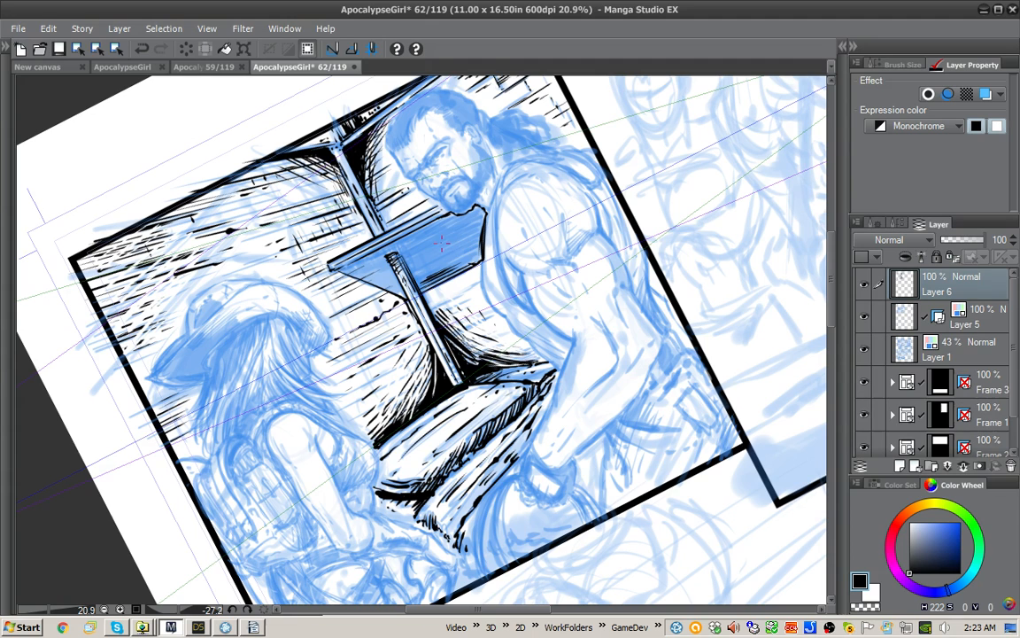
left_click(446, 242)
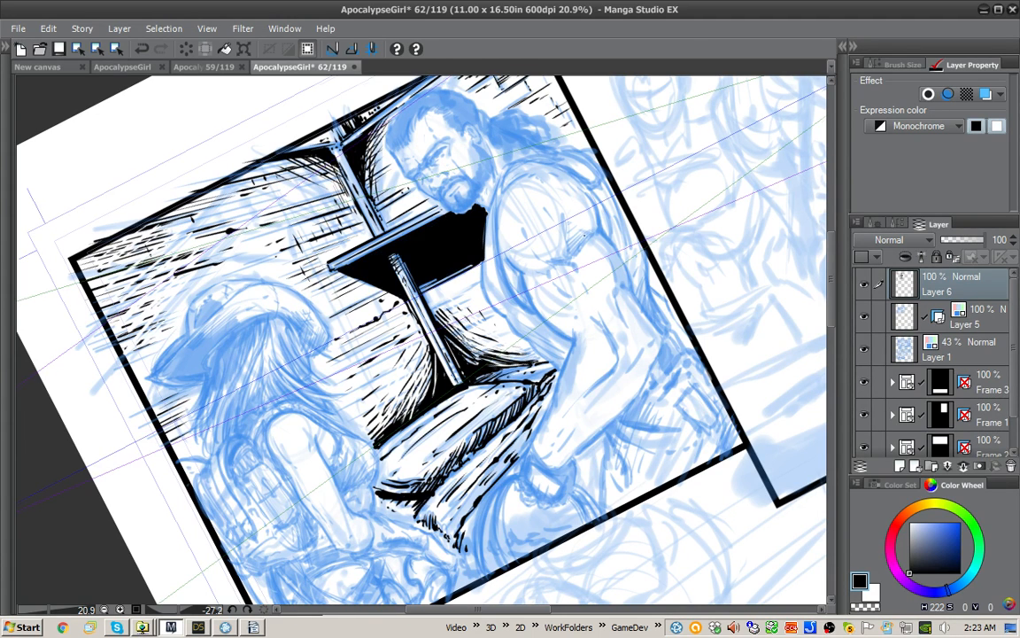
left_click_drag(584, 233, 599, 226)
left_click(355, 53)
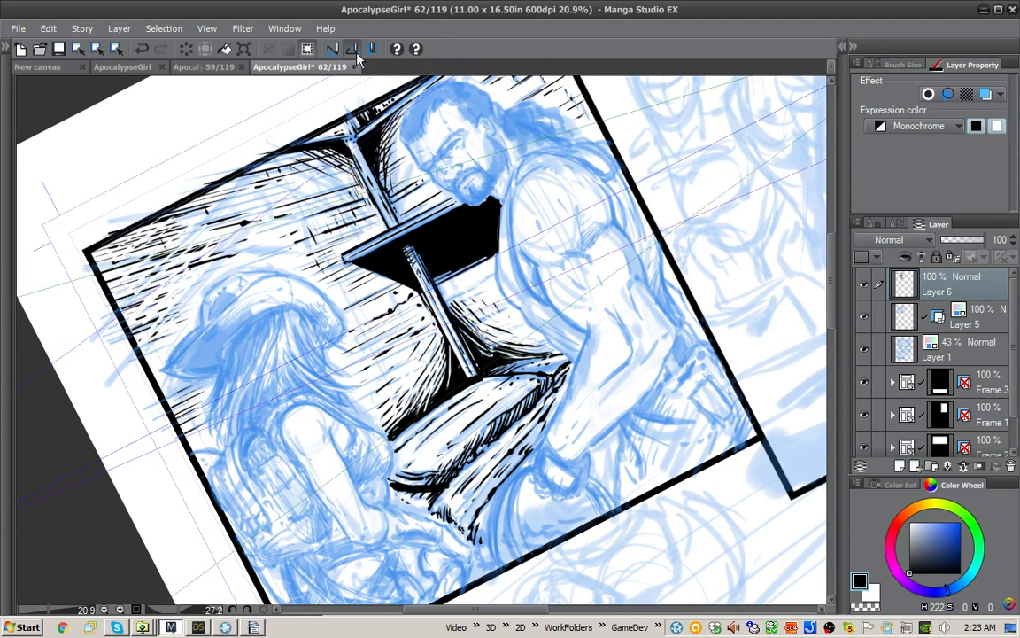
Step: Scratch thin white streaks into the black underside of the shelf
key("x")
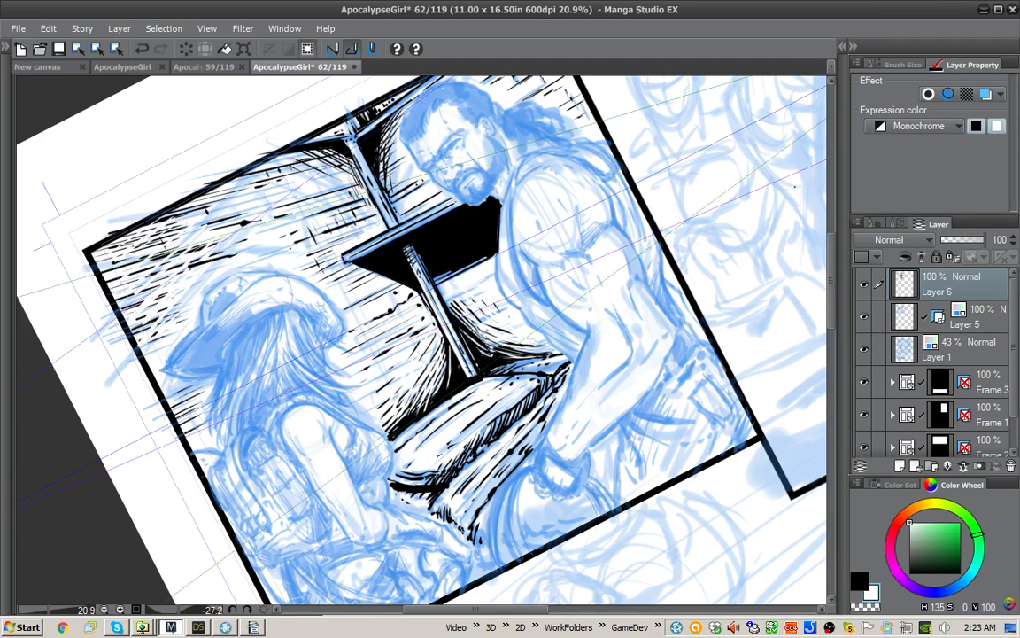
left_click_drag(611, 215, 405, 216)
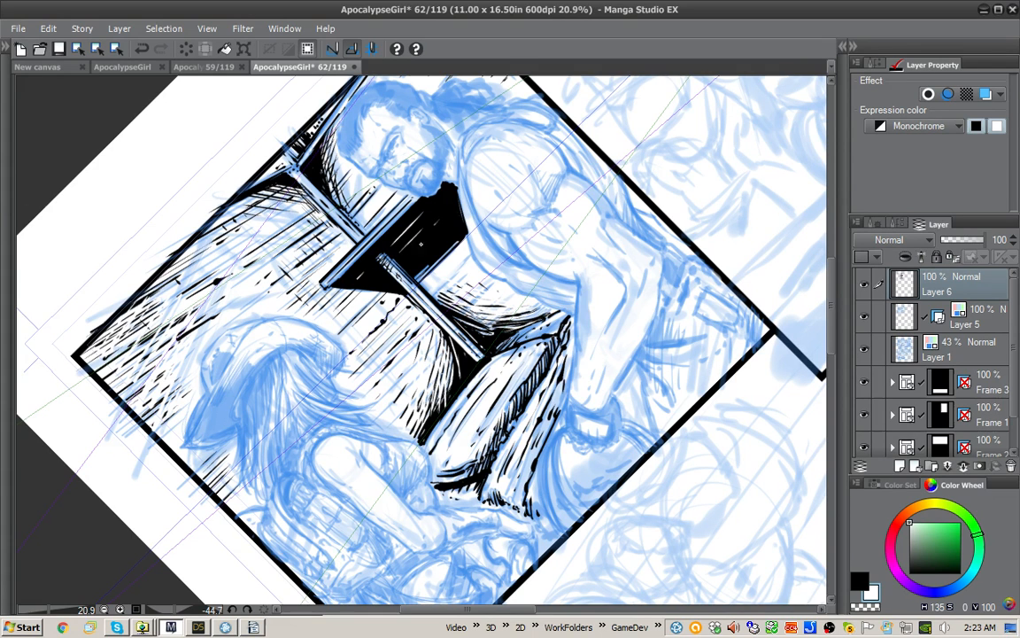
left_click_drag(335, 226, 405, 141)
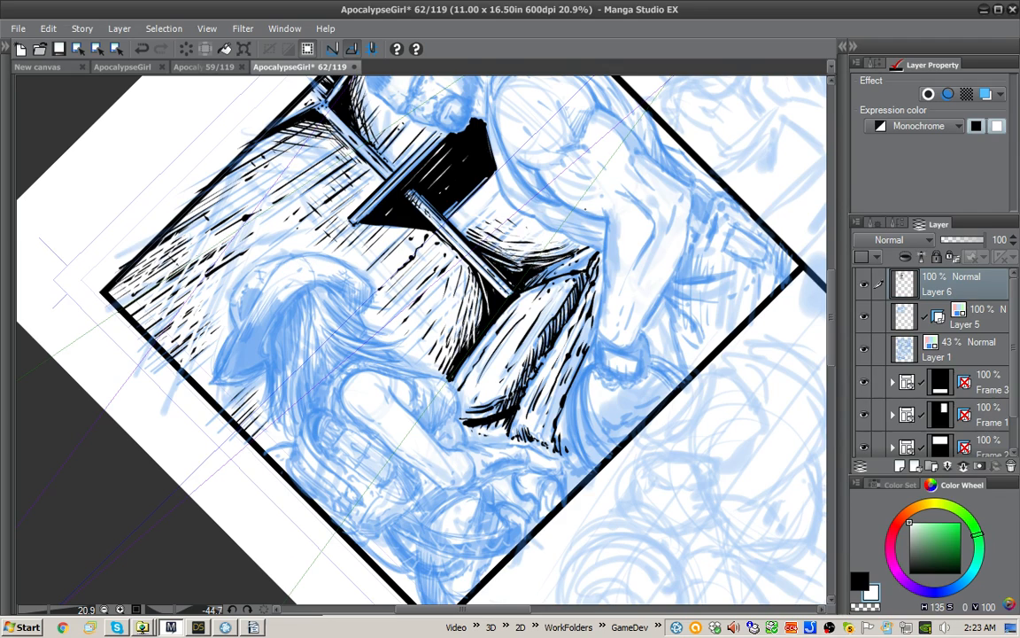
left_click_drag(323, 91, 360, 112)
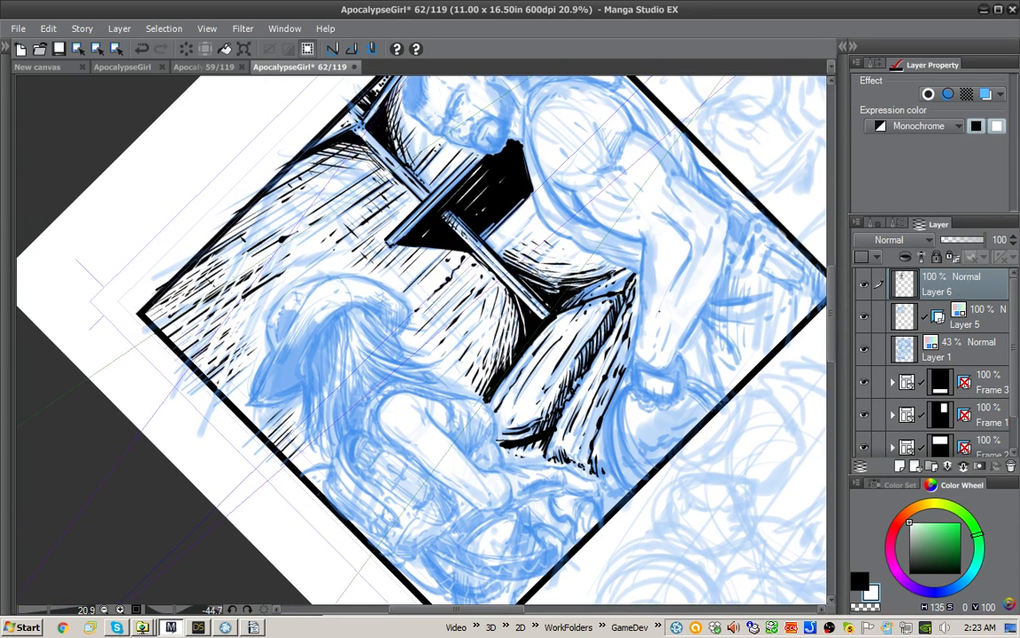
Step: Ink the outline of the girl's hat in black, covering the outer edge, the crown and the pointed front brim
key("x")
left_click_drag(657, 311, 640, 246)
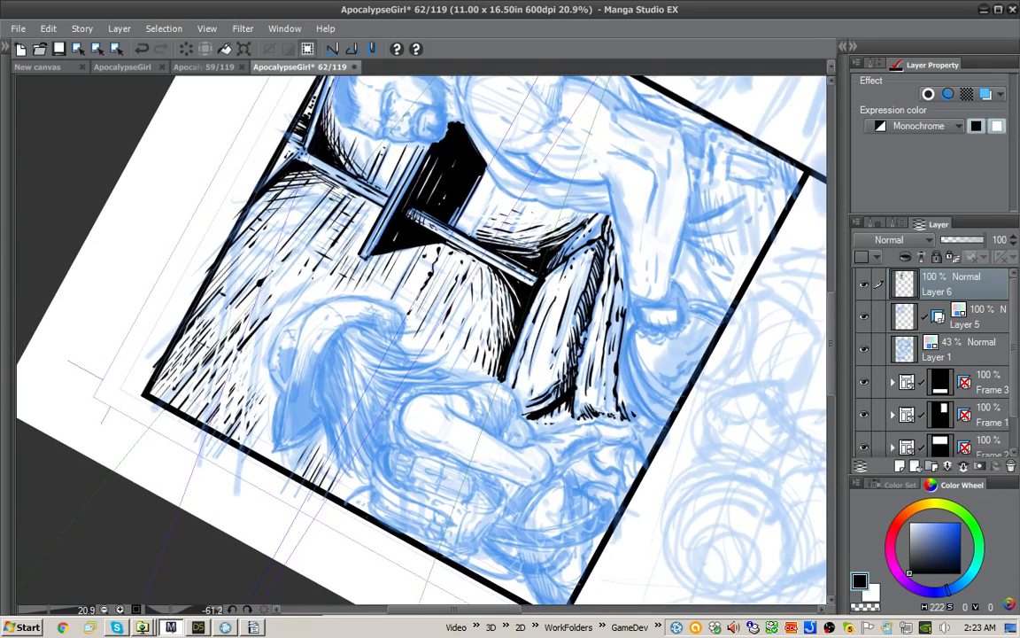
mouse_move(380, 302)
left_mouse_down()
mouse_move(317, 304)
mouse_move(299, 329)
mouse_move(294, 403)
mouse_move(273, 440)
mouse_move(277, 415)
mouse_move(273, 443)
left_mouse_up()
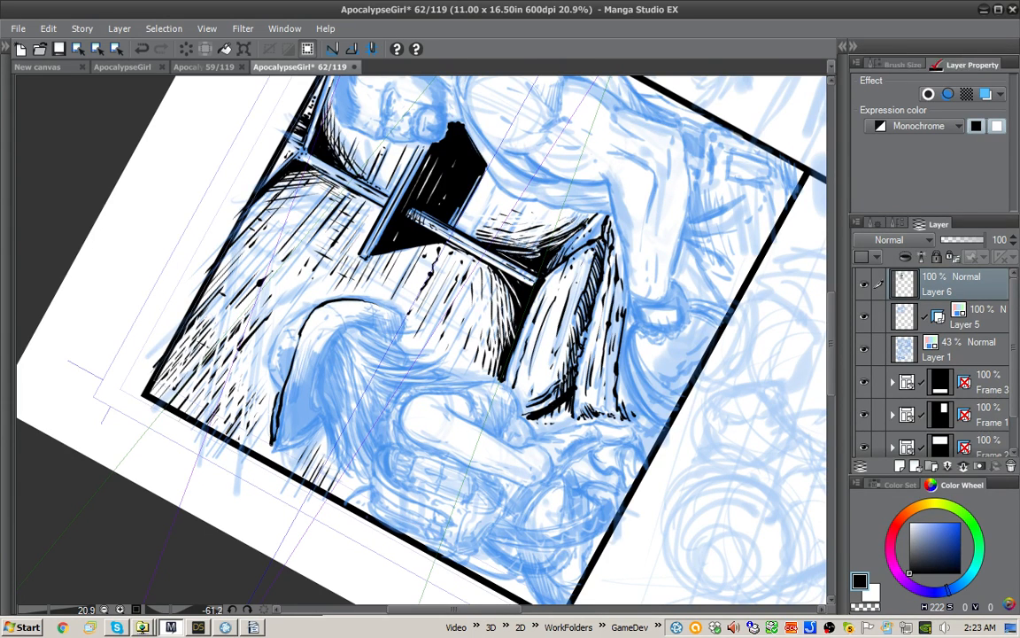
mouse_move(284, 221)
left_mouse_down()
mouse_move(436, 158)
mouse_move(575, 241)
left_mouse_up()
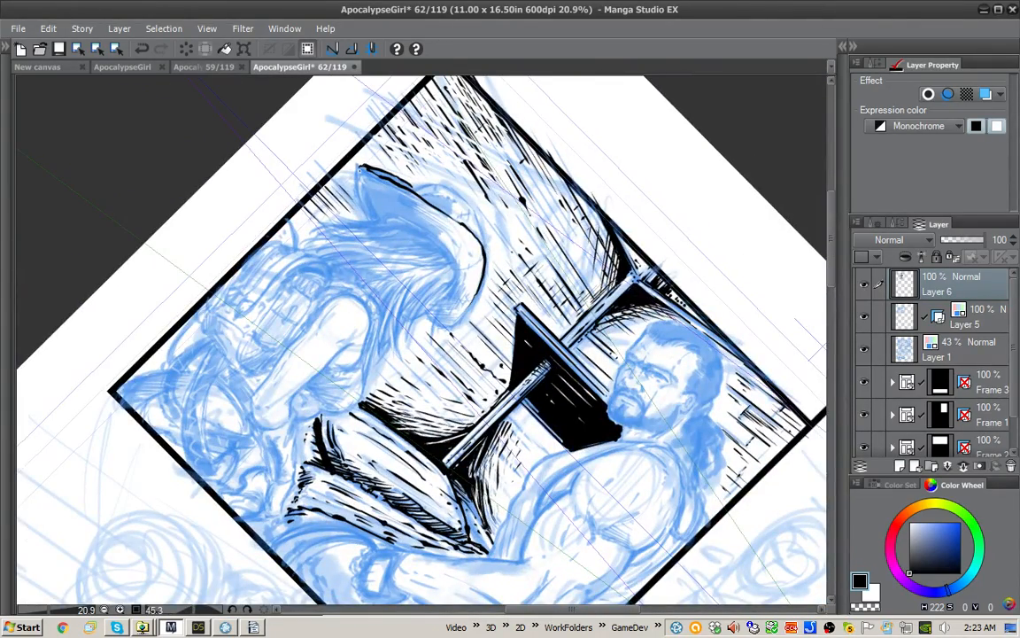
mouse_move(358, 169)
left_mouse_down()
mouse_move(374, 218)
mouse_move(364, 174)
left_mouse_up()
mouse_move(369, 181)
left_mouse_down()
mouse_move(389, 174)
mouse_move(440, 217)
mouse_move(446, 237)
mouse_move(404, 220)
mouse_move(387, 192)
mouse_move(412, 221)
mouse_move(412, 210)
left_mouse_up()
mouse_move(440, 233)
left_mouse_down()
mouse_move(458, 225)
mouse_move(440, 194)
mouse_move(459, 203)
mouse_move(455, 218)
mouse_move(465, 205)
mouse_move(386, 211)
mouse_move(295, 300)
mouse_move(290, 351)
mouse_move(294, 344)
mouse_move(272, 380)
mouse_move(287, 405)
left_mouse_up()
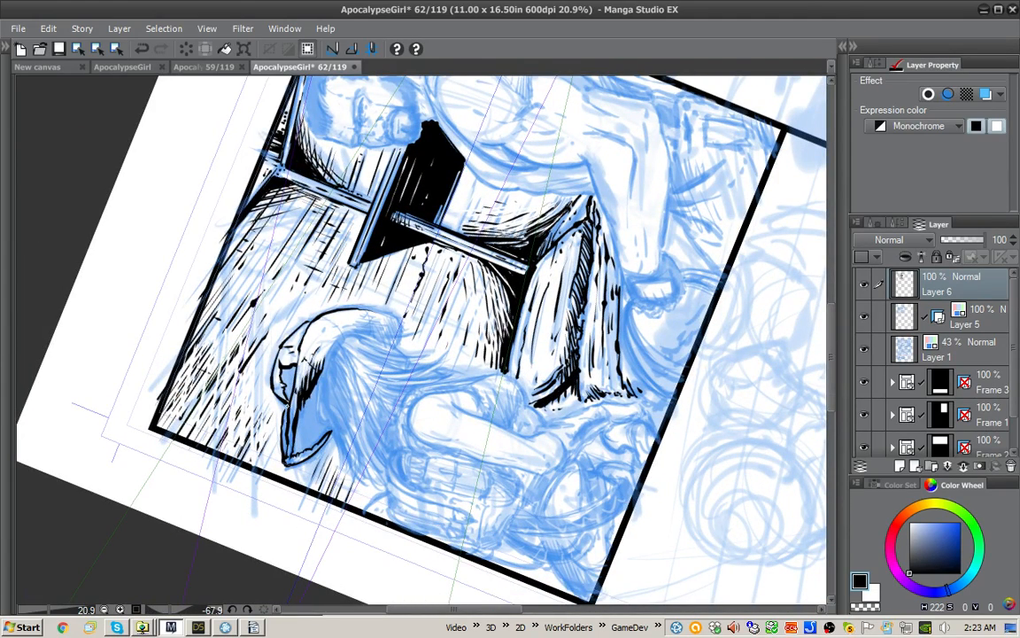
left_click_drag(305, 360, 343, 427)
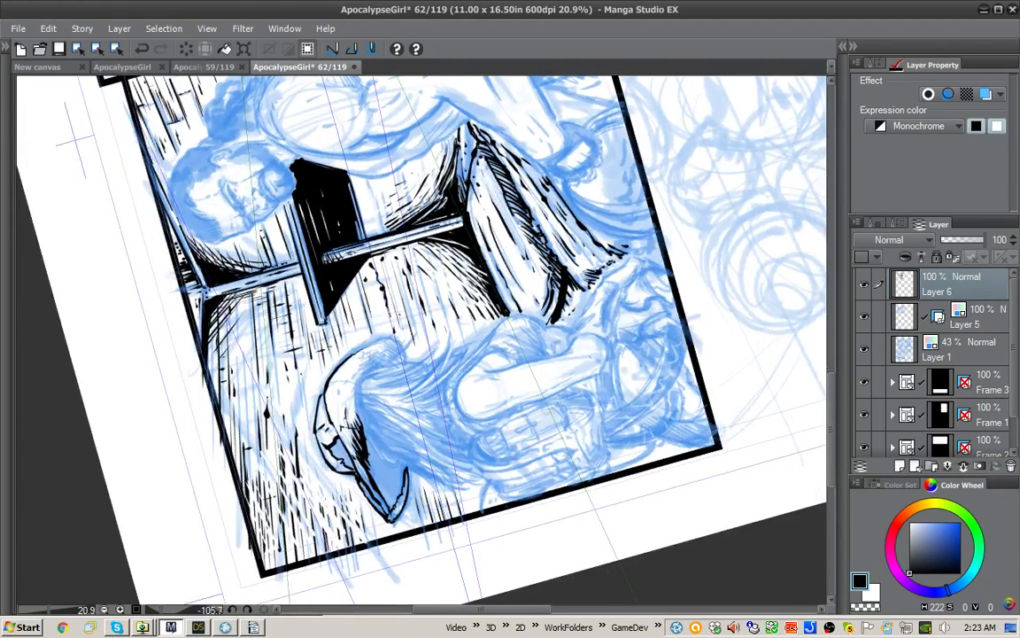
Step: Close the rear of the hat brim, hatch its turned-up end and add crease lines across the hat
mouse_move(393, 340)
left_mouse_down()
mouse_move(405, 367)
mouse_move(371, 346)
mouse_move(348, 362)
mouse_move(403, 364)
left_mouse_up()
left_click_drag(397, 346, 398, 362)
left_click_drag(394, 343, 395, 365)
left_click_drag(390, 343, 391, 364)
left_click_drag(387, 344, 381, 367)
left_click_drag(383, 354, 379, 362)
left_click_drag(379, 352, 362, 357)
left_click_drag(381, 356, 372, 365)
mouse_move(369, 352)
left_mouse_down()
mouse_move(329, 390)
mouse_move(349, 375)
left_mouse_up()
mouse_move(364, 361)
left_mouse_down()
mouse_move(345, 373)
mouse_move(365, 372)
mouse_move(363, 415)
left_mouse_up()
left_click_drag(321, 354, 320, 374)
mouse_move(319, 344)
left_mouse_down()
mouse_move(313, 379)
mouse_move(353, 256)
left_mouse_up()
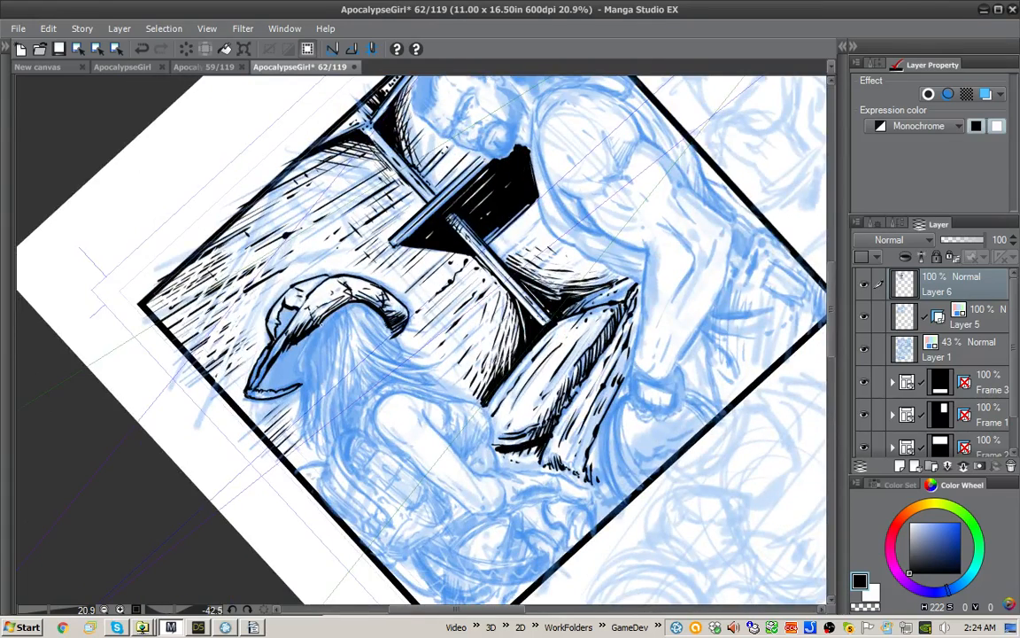
Step: Close off the underside of the hat brim and fill it and the shadowed front of the crown with black
left_click_drag(321, 322, 300, 393)
key("g")
left_click(285, 360)
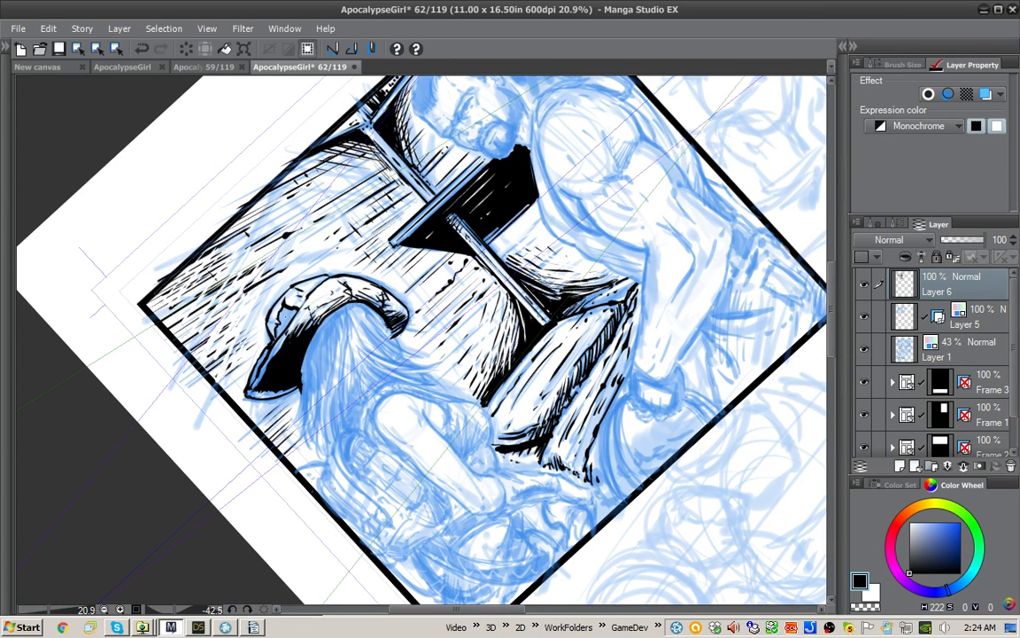
left_click(285, 318)
left_click(263, 356)
left_click(260, 361)
left_click(255, 376)
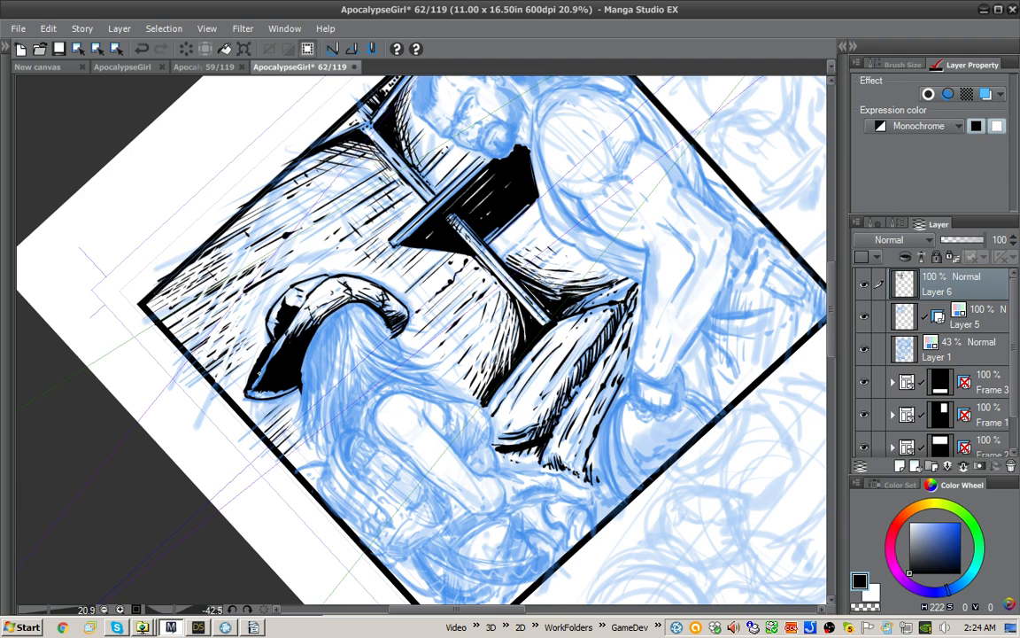
key("space")
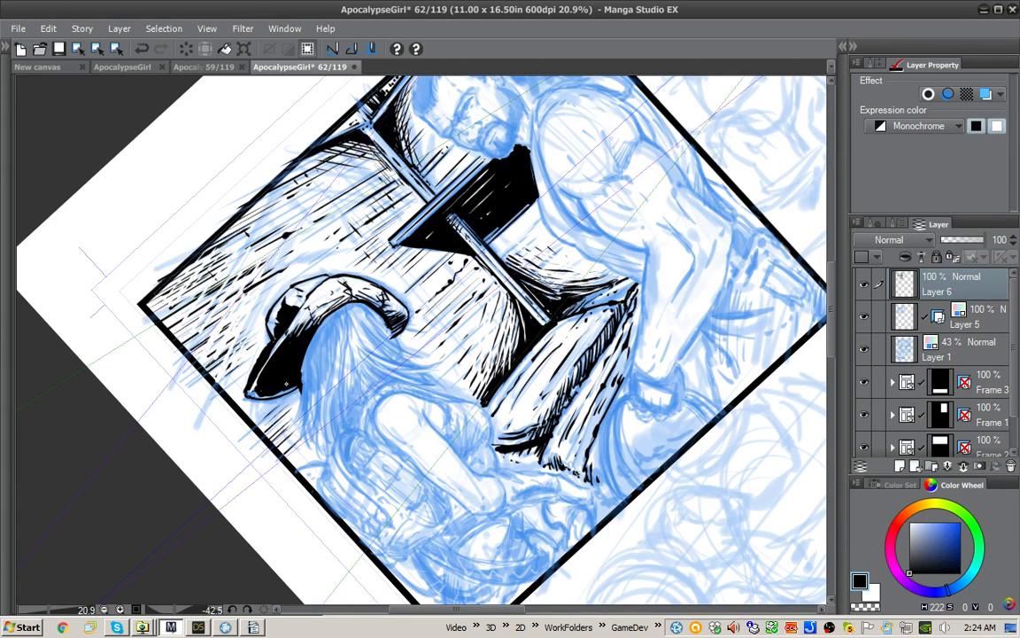
Step: Scratch white streaks into the black underside of the hat brim
key("x")
left_click_drag(282, 344, 262, 388)
mouse_move(303, 326)
left_mouse_down()
mouse_move(273, 376)
mouse_move(278, 369)
left_mouse_up()
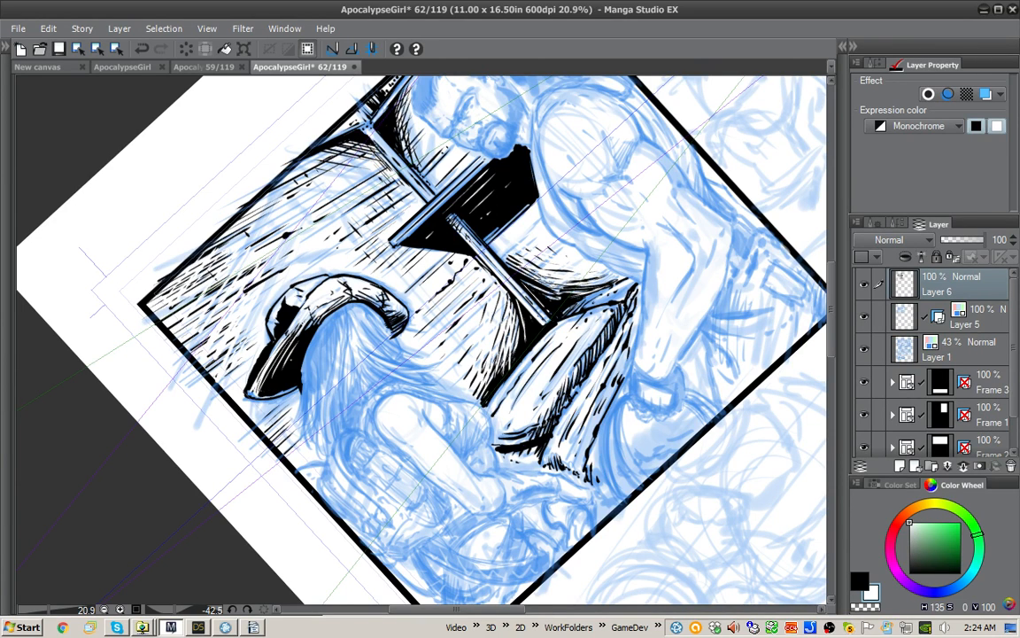
Step: Ink black hair strands falling from beneath the front of the hat brim
key("x")
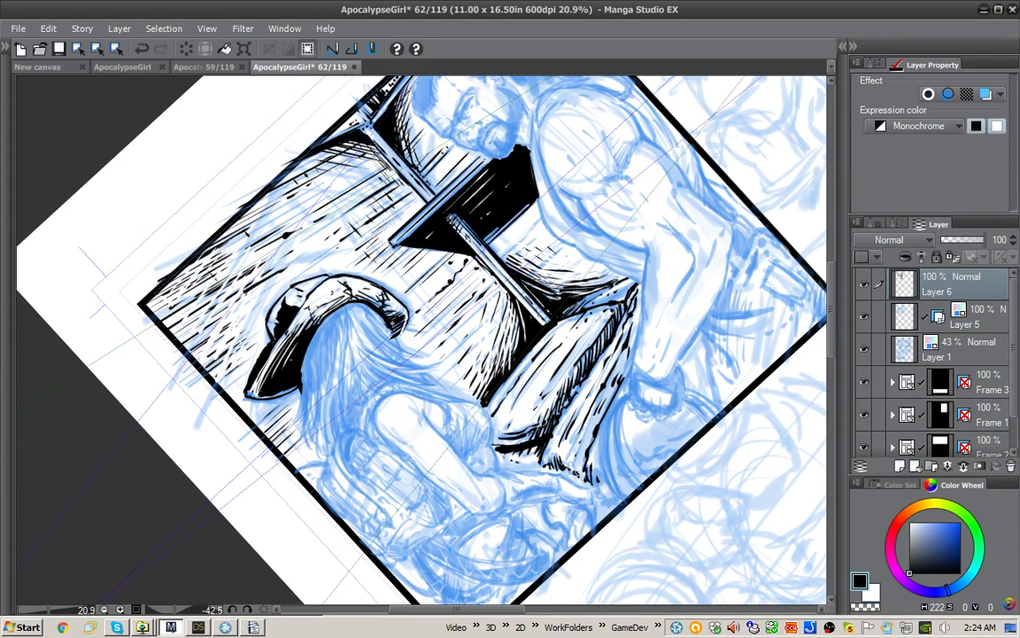
left_click_drag(342, 309, 346, 345)
mouse_move(344, 306)
left_mouse_down()
mouse_move(347, 337)
mouse_move(330, 353)
left_mouse_up()
mouse_move(338, 314)
left_mouse_down()
mouse_move(330, 375)
mouse_move(308, 402)
left_mouse_up()
left_click_drag(303, 365, 298, 402)
left_click_drag(310, 345, 299, 369)
left_click_drag(292, 308, 271, 370)
mouse_move(283, 326)
left_mouse_down()
mouse_move(267, 398)
mouse_move(264, 389)
left_mouse_up()
left_click_drag(271, 349, 262, 390)
mouse_move(313, 354)
left_mouse_down()
mouse_move(299, 426)
mouse_move(302, 415)
left_mouse_up()
left_click_drag(297, 285, 271, 364)
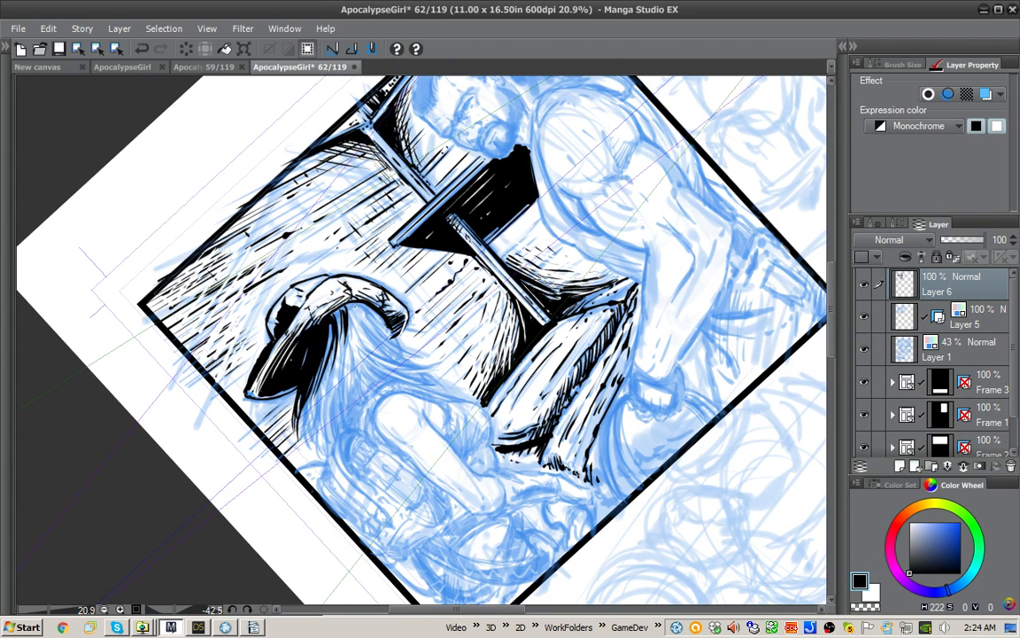
Step: Ink curved black hair strands below the rear of the hat down towards the girl's shoulder
mouse_move(355, 303)
left_mouse_down()
mouse_move(412, 354)
mouse_move(371, 319)
left_mouse_up()
left_click_drag(337, 285, 373, 315)
left_click_drag(356, 303, 367, 308)
mouse_move(333, 271)
left_mouse_down()
mouse_move(374, 326)
mouse_move(412, 274)
left_mouse_up()
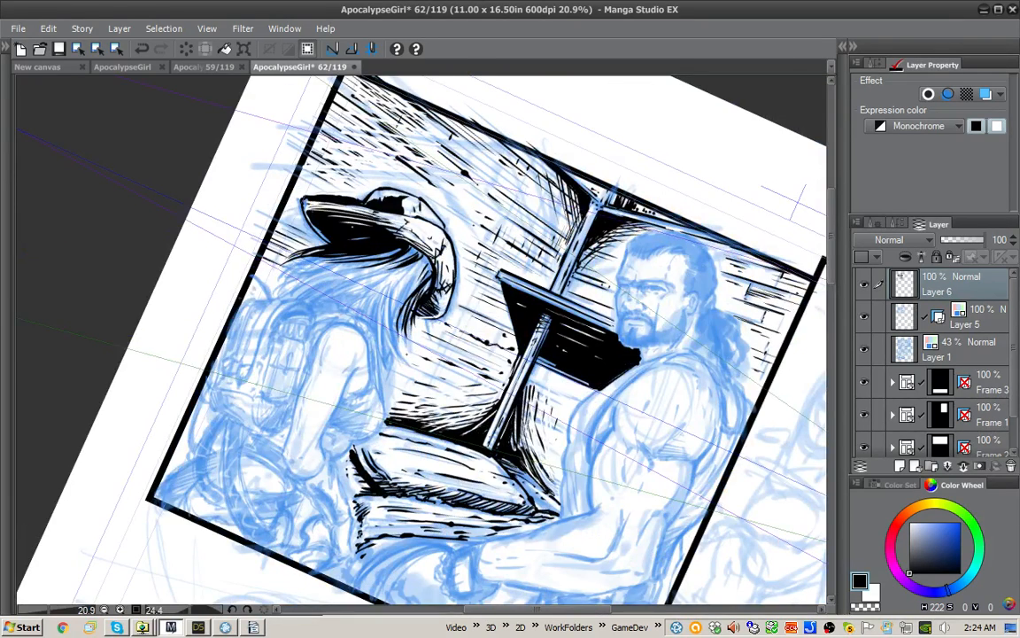
left_click_drag(351, 256, 358, 334)
mouse_move(336, 275)
left_mouse_down()
mouse_move(353, 330)
mouse_move(366, 330)
mouse_move(351, 300)
left_mouse_up()
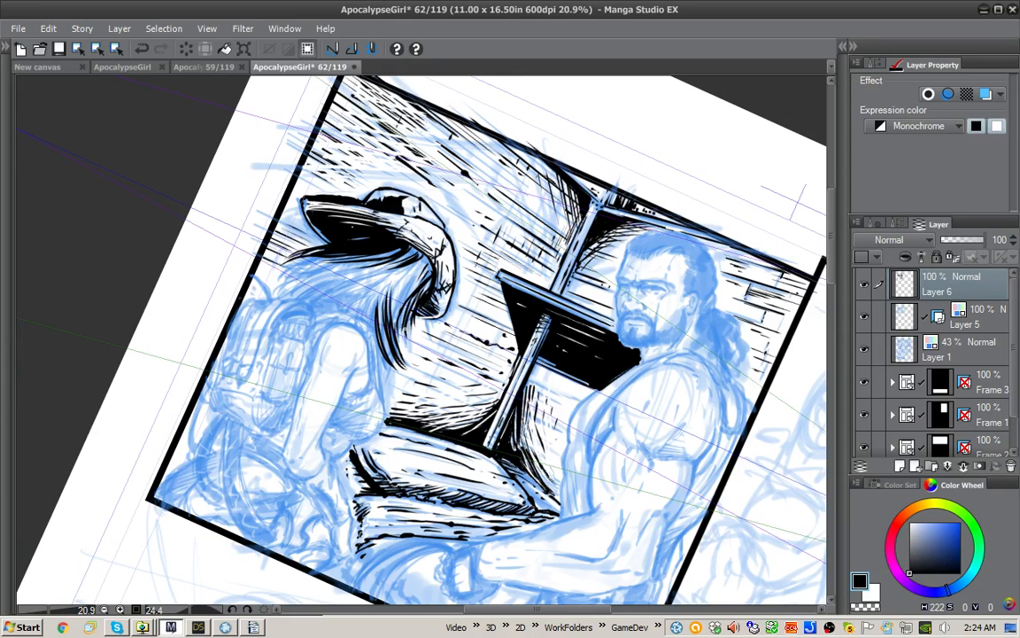
Step: Thicken the girl's rear hair with more long black strands between the hat and the shoulder
key("x")
key("x")
mouse_move(391, 347)
left_mouse_down()
mouse_move(398, 304)
mouse_move(426, 261)
left_mouse_up()
left_click_drag(383, 232, 332, 306)
left_click_drag(342, 268, 334, 319)
left_click_drag(329, 271, 334, 302)
mouse_move(345, 251)
left_mouse_down()
mouse_move(324, 288)
mouse_move(308, 282)
mouse_move(329, 269)
mouse_move(330, 290)
mouse_move(368, 328)
mouse_move(366, 318)
left_mouse_up()
key("x")
key("x")
left_click_drag(392, 286, 378, 300)
Step: Ink the long front hair strands sweeping from the hat brim down towards the backpack
key("shift+space")
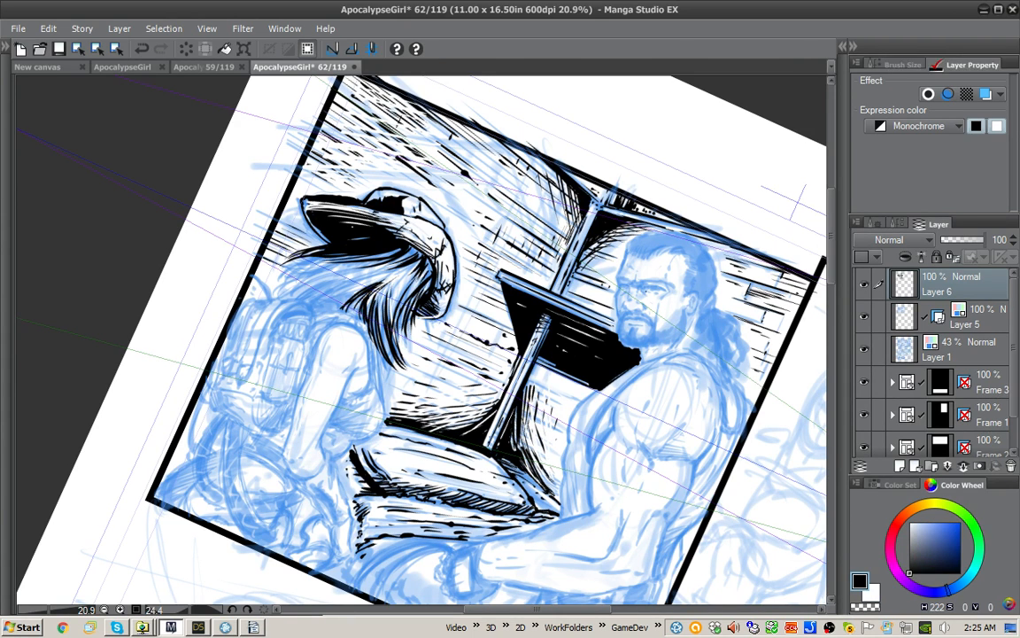
left_click_drag(531, 292, 486, 239)
mouse_move(337, 262)
left_mouse_down()
mouse_move(288, 305)
mouse_move(275, 333)
mouse_move(284, 331)
left_mouse_up()
mouse_move(310, 294)
left_mouse_down()
mouse_move(294, 325)
mouse_move(263, 342)
mouse_move(245, 331)
left_mouse_up()
left_click_drag(308, 321, 274, 353)
mouse_move(324, 309)
left_mouse_down()
mouse_move(280, 346)
mouse_move(284, 361)
left_mouse_up()
left_click_drag(305, 341, 266, 368)
Step: Refine the tips of the front hair, alternating black strands with white highlight strokes
key("x")
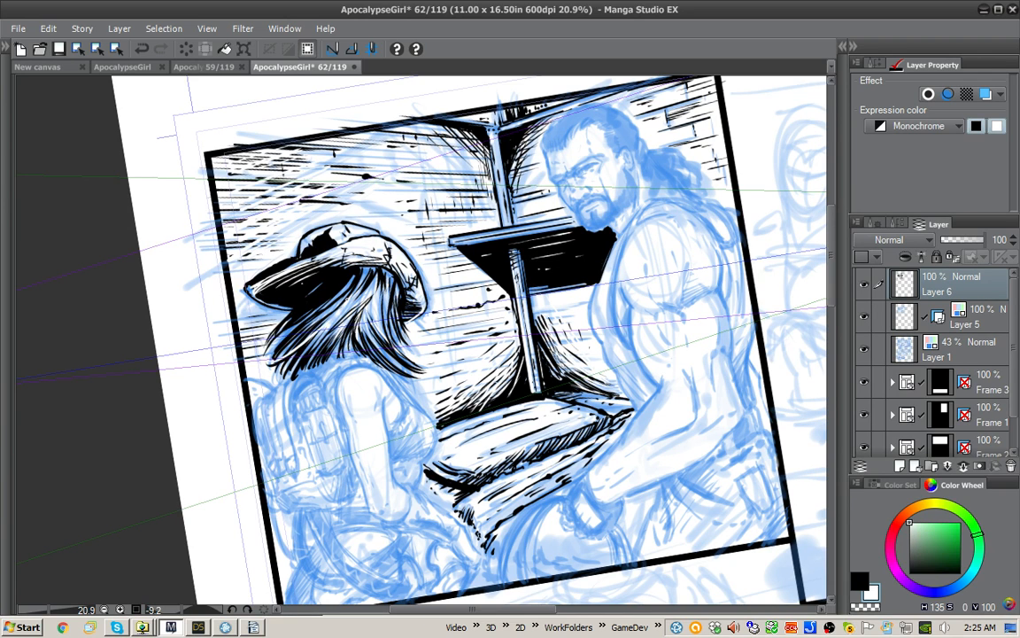
left_click_drag(337, 316, 274, 356)
key("x")
key("x")
left_click_drag(289, 301, 240, 322)
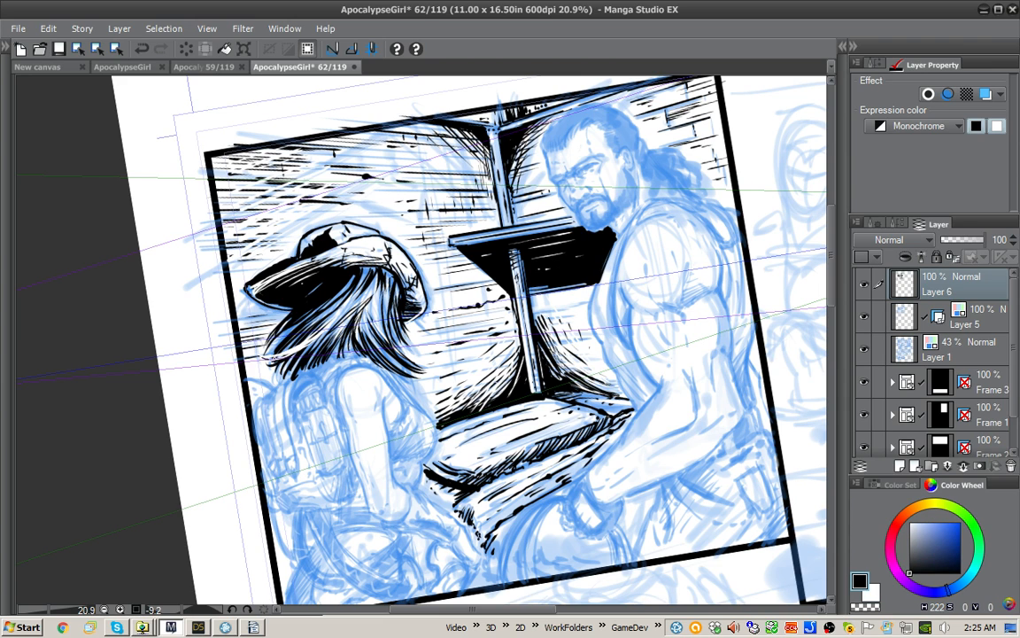
key("x")
key("x")
key("x")
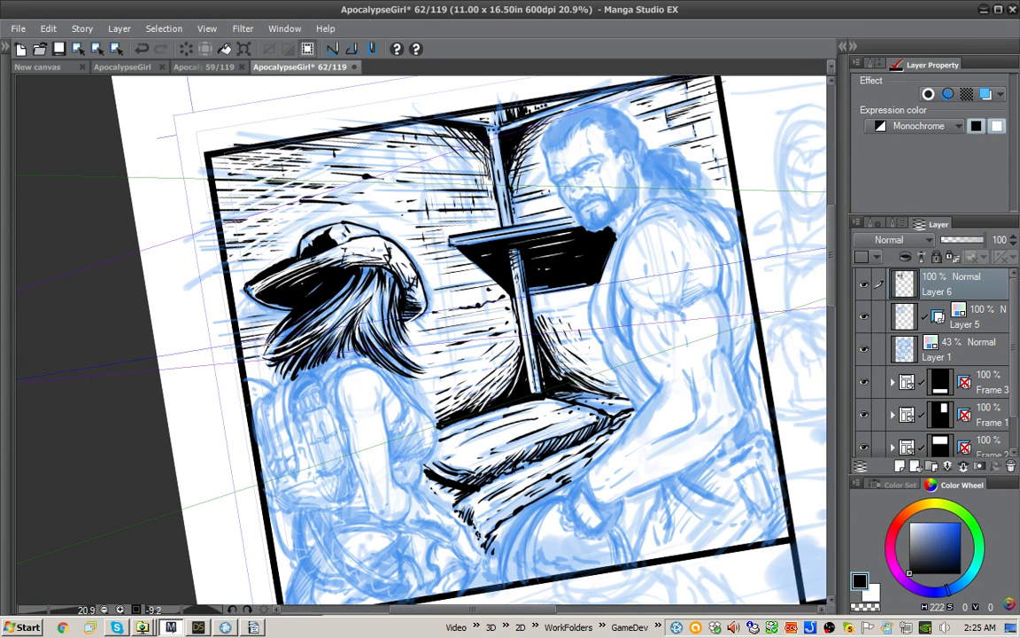
mouse_move(264, 350)
left_mouse_down()
mouse_move(329, 316)
mouse_move(263, 349)
left_mouse_up()
key("x")
key("x")
mouse_move(322, 320)
left_mouse_down()
mouse_move(261, 354)
mouse_move(248, 349)
left_mouse_up()
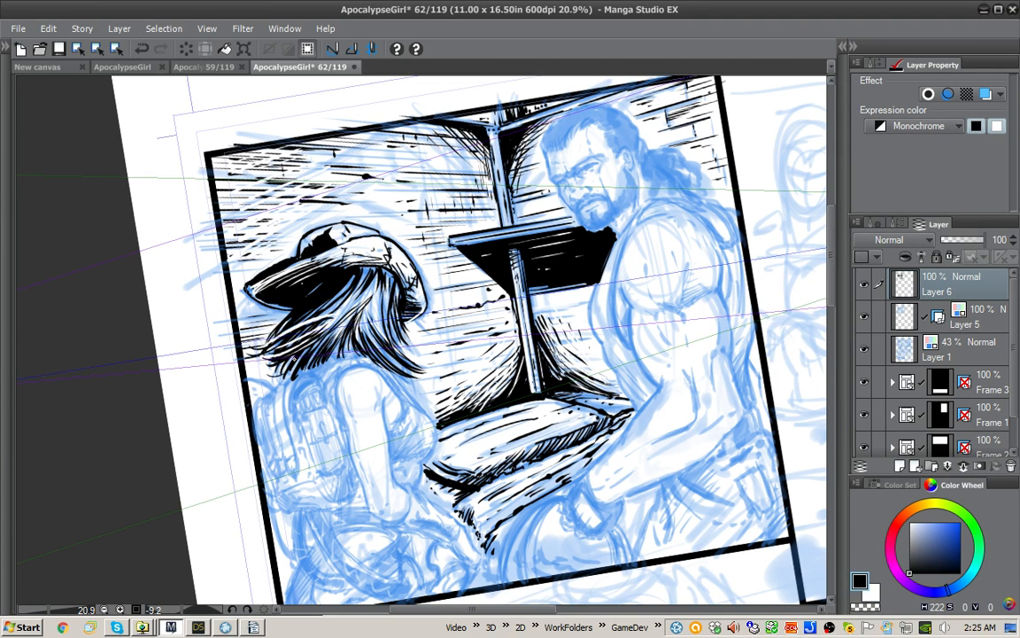
key("x")
key("x")
key("x")
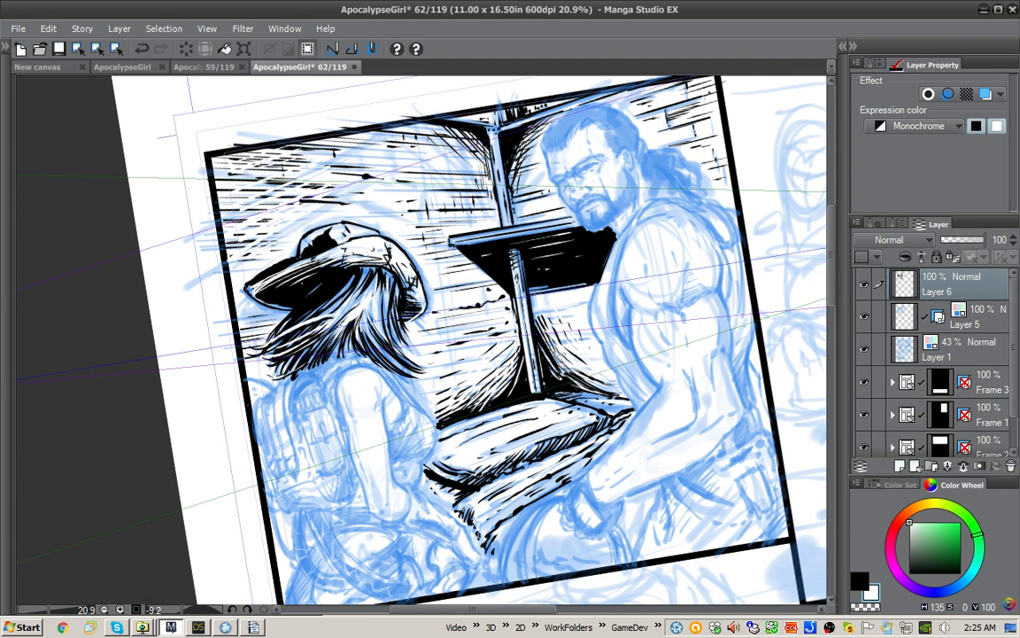
key("x")
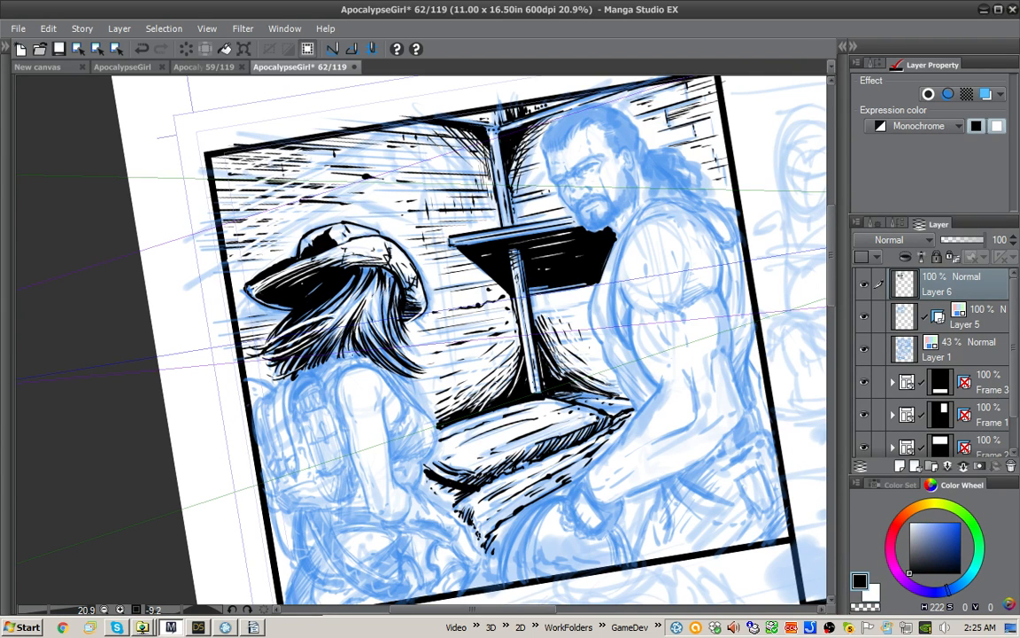
Step: Ink the backpack's side pouch beside the arm with its outline, buckle and hatching, and add strokes to the lower hair
mouse_move(318, 379)
left_mouse_down()
mouse_move(334, 338)
mouse_move(306, 356)
mouse_move(319, 372)
mouse_move(316, 356)
mouse_move(341, 361)
mouse_move(318, 373)
mouse_move(340, 396)
left_mouse_up()
left_click_drag(308, 345, 304, 366)
left_click_drag(324, 379, 325, 399)
mouse_move(305, 347)
left_mouse_down()
mouse_move(302, 360)
mouse_move(288, 358)
left_mouse_up()
left_click_drag(290, 334, 286, 344)
left_click_drag(325, 379, 330, 397)
left_click_drag(327, 376, 336, 399)
mouse_move(334, 392)
left_mouse_down()
mouse_move(332, 364)
mouse_move(334, 379)
mouse_move(341, 370)
mouse_move(316, 365)
mouse_move(334, 427)
mouse_move(359, 421)
left_mouse_up()
key("x")
key("x")
left_click_drag(353, 391, 351, 428)
left_click_drag(356, 407, 345, 429)
left_click_drag(350, 407, 339, 427)
left_click_drag(307, 373, 311, 384)
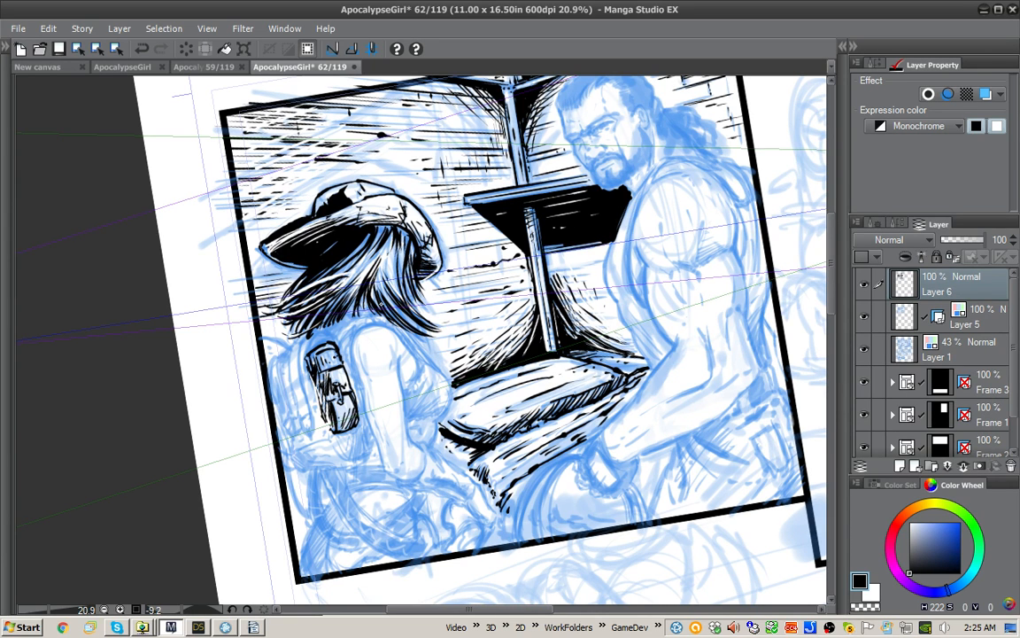
Step: Ink the outline of the girl's arm from the shoulder to the elbow, redrawing strokes that miss the sketch
scroll(459, 359, "up", 1)
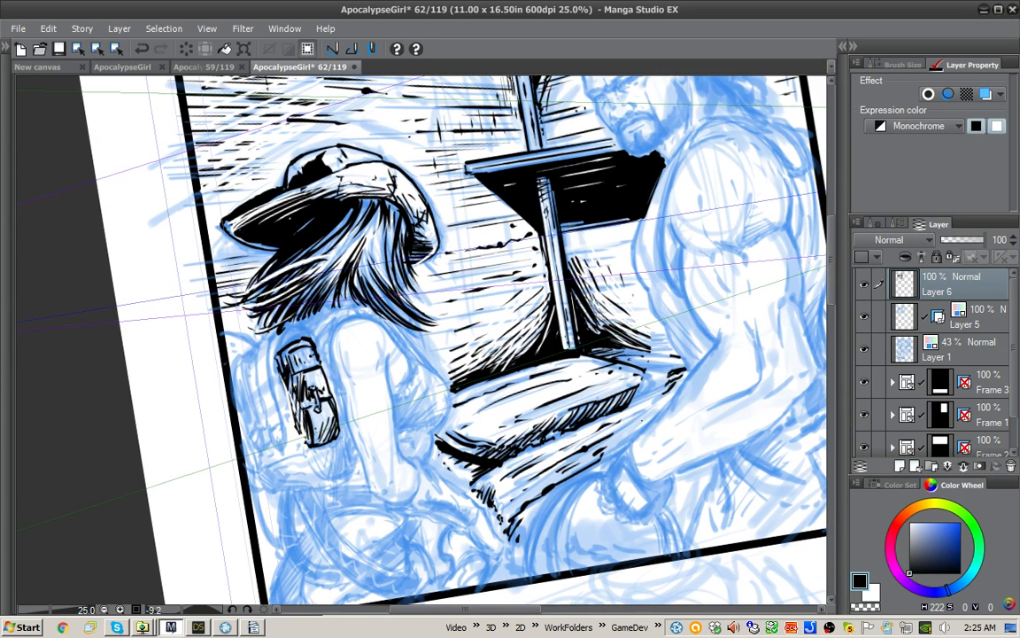
left_click_drag(566, 442, 403, 486)
mouse_move(400, 264)
left_mouse_down()
mouse_move(368, 266)
mouse_move(322, 335)
mouse_move(263, 373)
left_mouse_up()
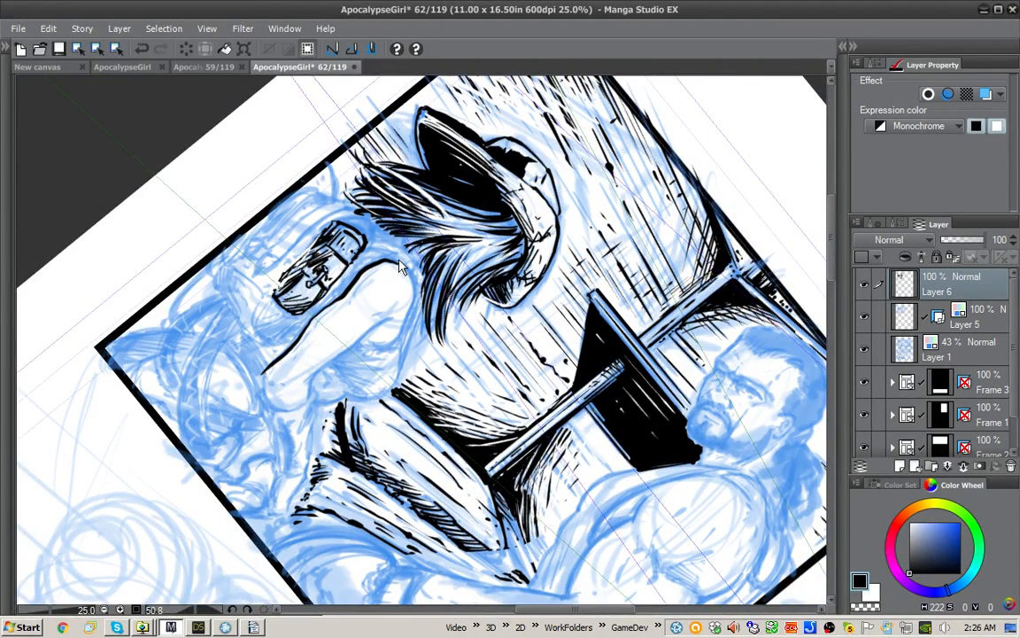
key("ctrl+z")
left_click_drag(305, 317, 261, 372)
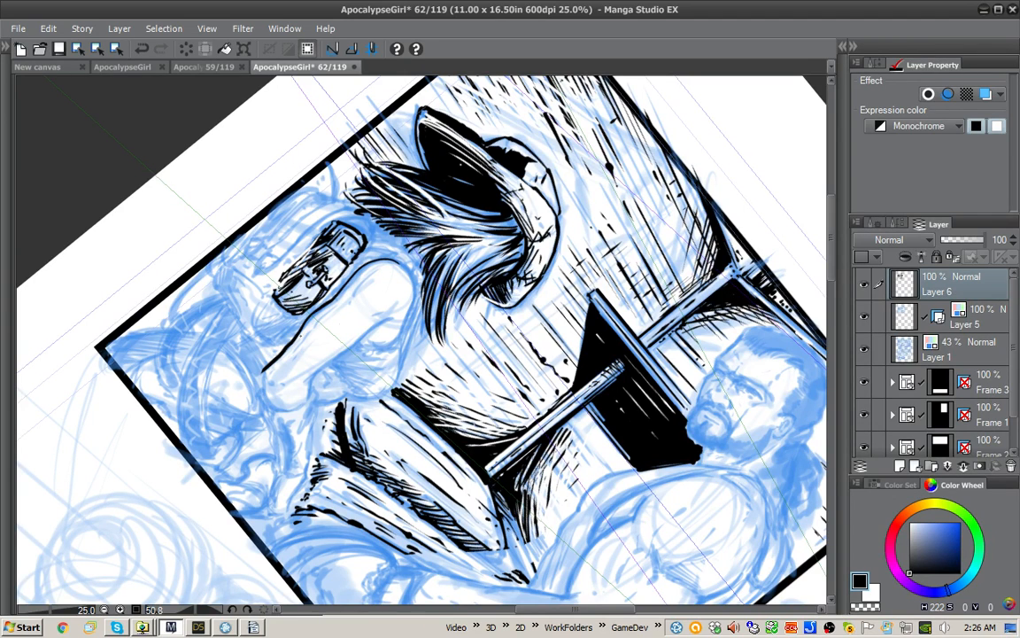
left_click_drag(353, 283, 277, 344)
mouse_move(313, 379)
left_mouse_down()
mouse_move(308, 398)
mouse_move(282, 409)
mouse_move(303, 407)
mouse_move(281, 386)
left_mouse_up()
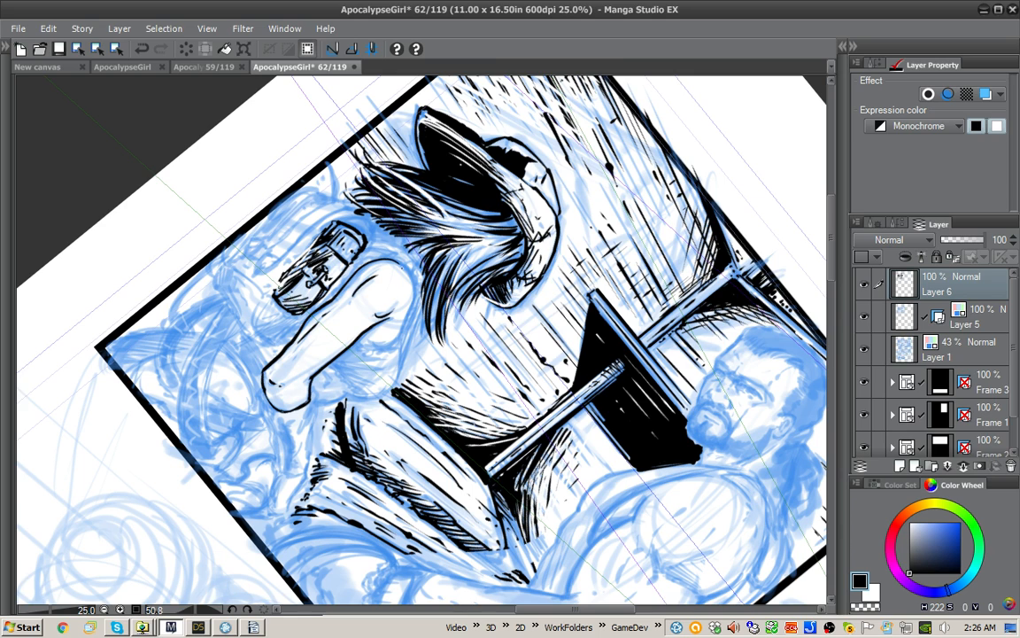
key("ctrl+z")
left_click_drag(377, 316, 390, 309)
Step: Ink the rounded shoulder and the frayed armhole edge of the girl's sleeveless shirt around it
mouse_move(399, 263)
left_mouse_down()
mouse_move(413, 283)
mouse_move(400, 326)
left_mouse_up()
mouse_move(372, 263)
left_mouse_down()
mouse_move(358, 311)
mouse_move(394, 344)
mouse_move(367, 345)
mouse_move(390, 351)
mouse_move(378, 355)
mouse_move(354, 349)
left_mouse_up()
key("ctrl+z")
mouse_move(363, 296)
left_mouse_down()
mouse_move(358, 309)
mouse_move(362, 300)
left_mouse_up()
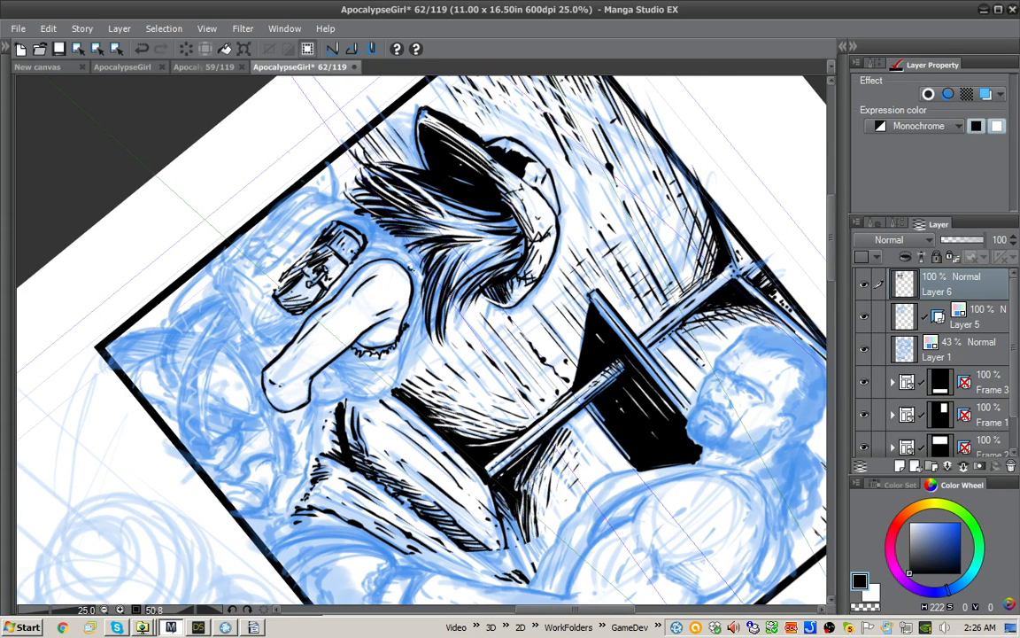
left_click_drag(414, 269, 408, 324)
left_click_drag(611, 168, 414, 115)
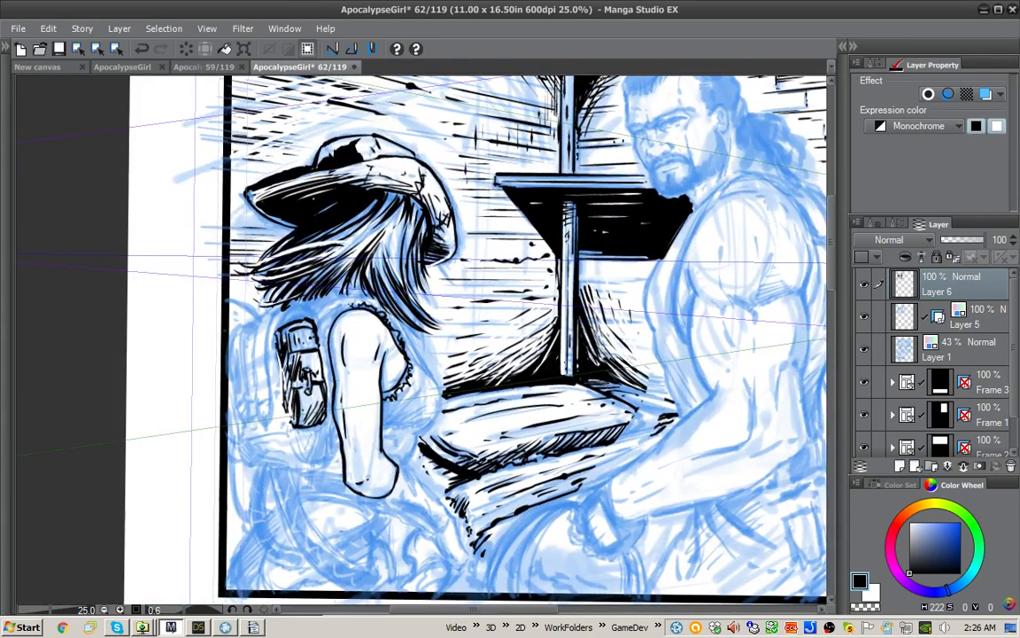
mouse_move(351, 307)
left_mouse_down()
mouse_move(337, 311)
mouse_move(324, 341)
mouse_move(334, 386)
mouse_move(321, 336)
mouse_move(322, 348)
mouse_move(299, 356)
left_mouse_up()
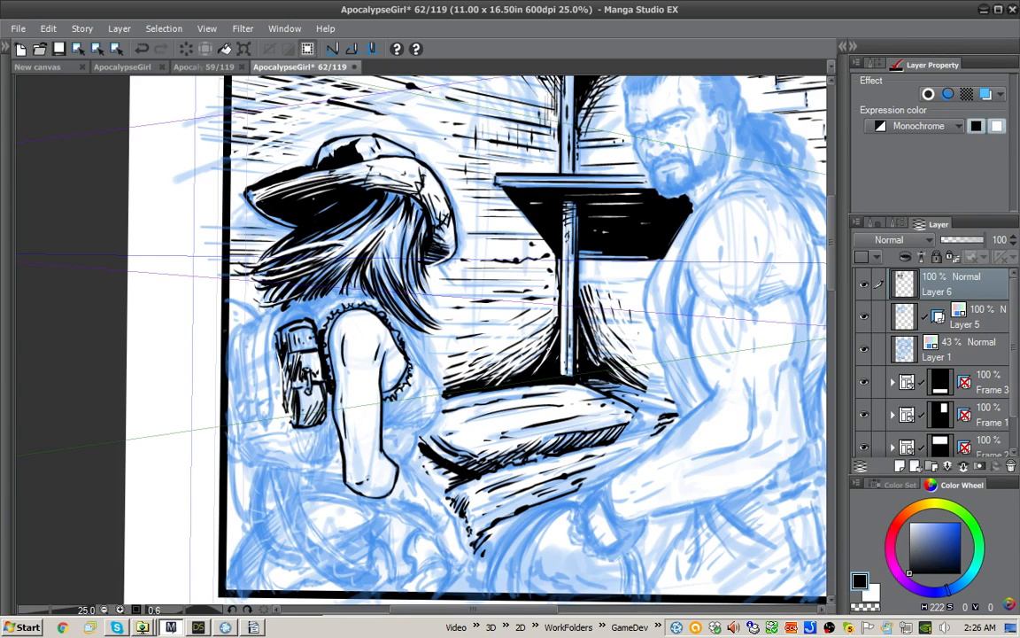
Step: Ink the shirt's outline behind the girl's arm and hatch the folds beside the armhole
key("minus")
key("minus")
key("minus")
key("minus")
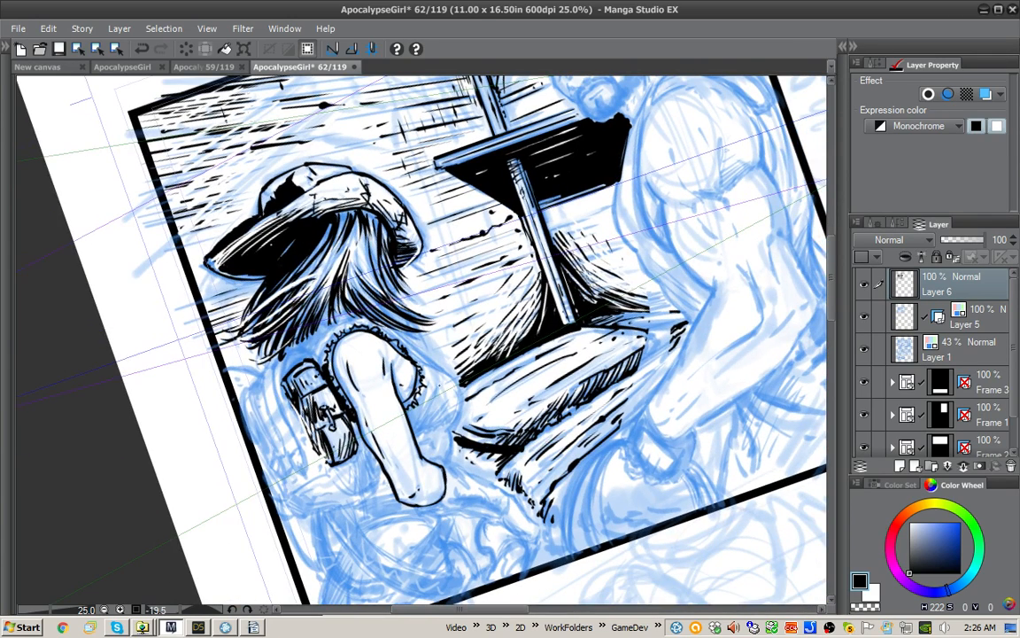
mouse_move(376, 355)
left_mouse_down()
mouse_move(390, 375)
mouse_move(381, 381)
mouse_move(399, 383)
left_mouse_up()
left_click_drag(415, 339, 409, 377)
left_click_drag(412, 371, 395, 384)
mouse_move(400, 380)
left_mouse_down()
mouse_move(381, 388)
mouse_move(403, 396)
left_mouse_up()
left_click_drag(409, 390, 404, 412)
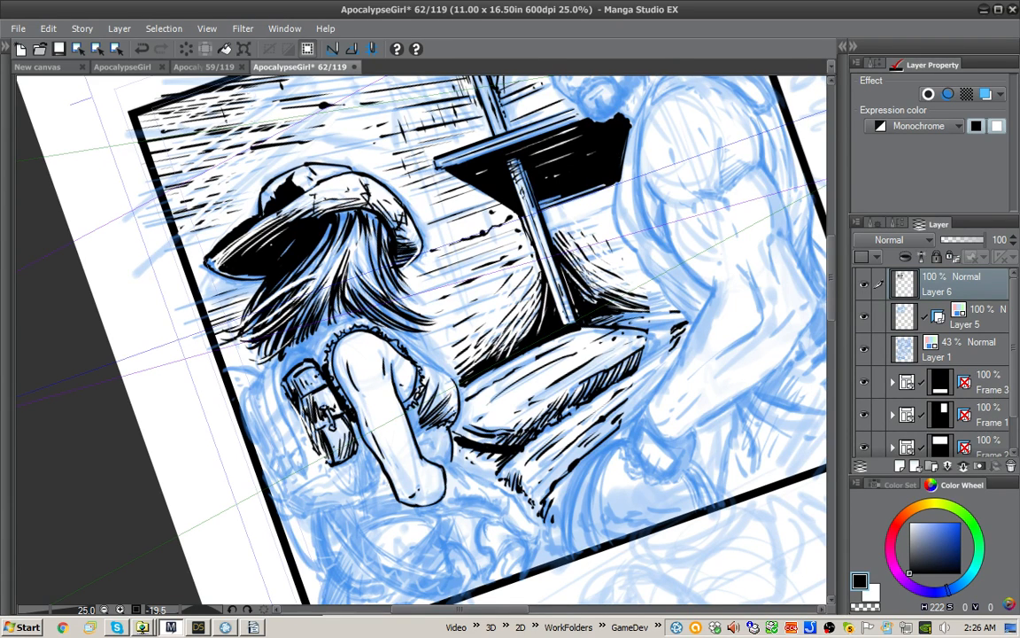
Step: Fill the shadow at the lower edge of the girl's shirt behind the arm with solid black and touch up its edges
key("x")
key("x")
left_click_drag(433, 427, 418, 436)
key("g")
left_click(432, 417)
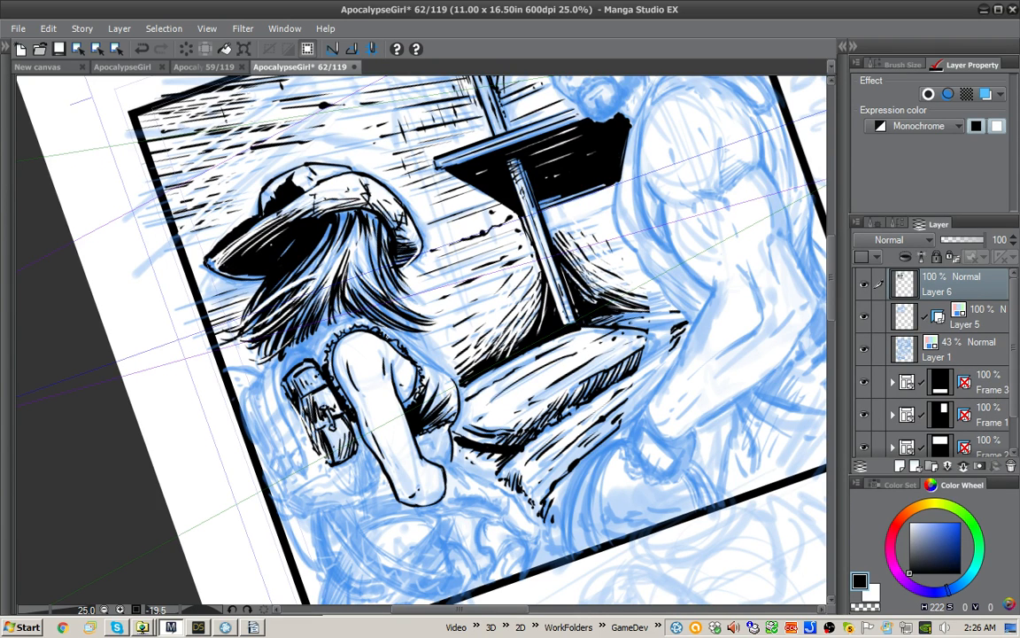
key("p")
left_click_drag(438, 419, 425, 425)
left_click_drag(435, 420, 423, 433)
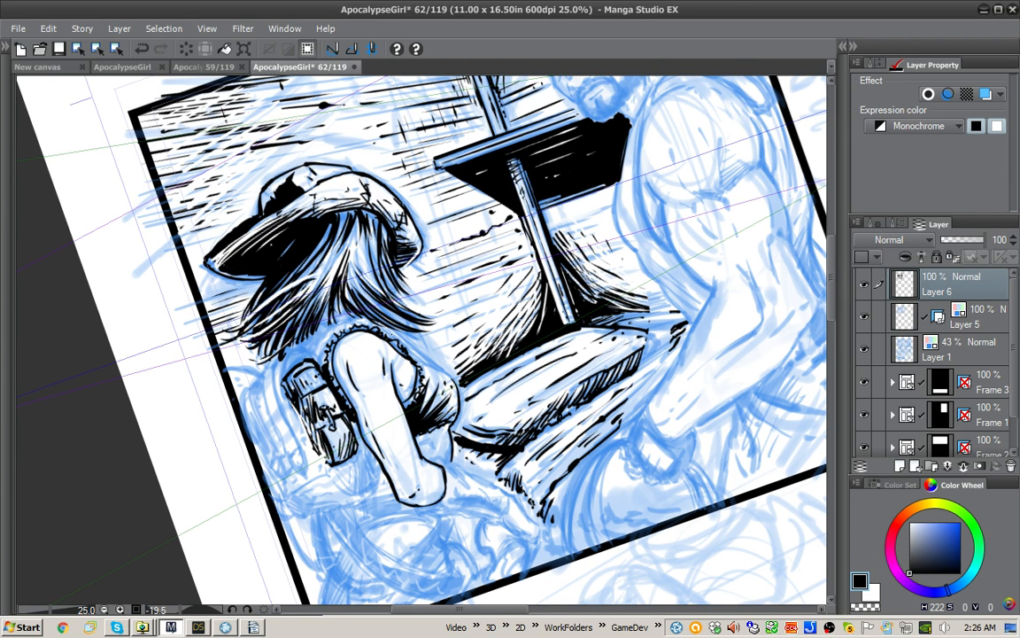
Step: Ink the shirt's upper back outline from beneath the hair toward the back, touching up the line with white
left_click_drag(376, 326, 432, 368)
left_click_drag(410, 350, 451, 379)
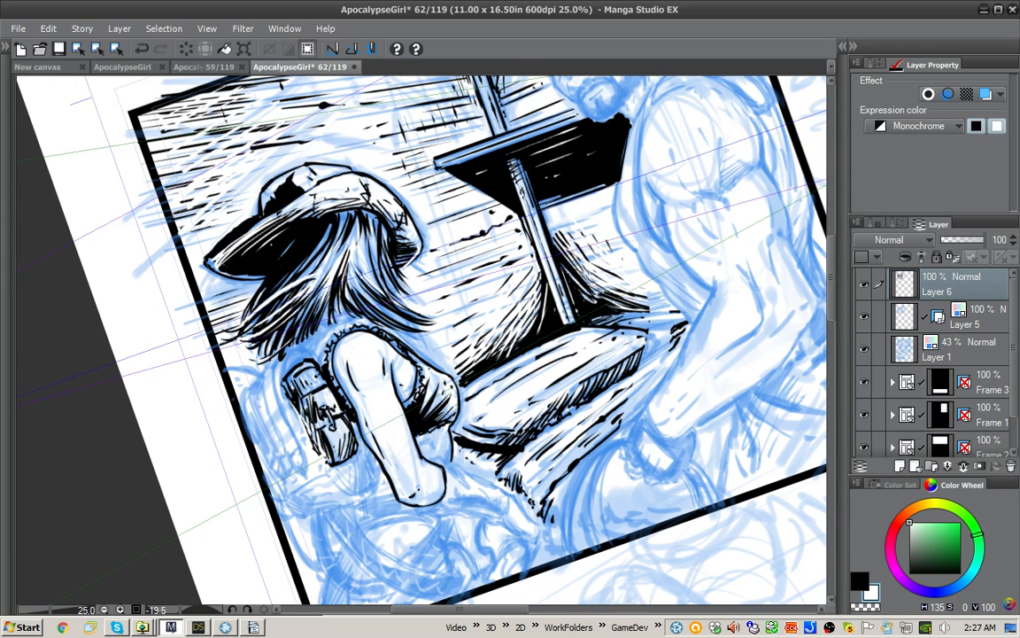
mouse_move(397, 333)
left_mouse_down()
mouse_move(413, 348)
mouse_move(402, 335)
left_mouse_up()
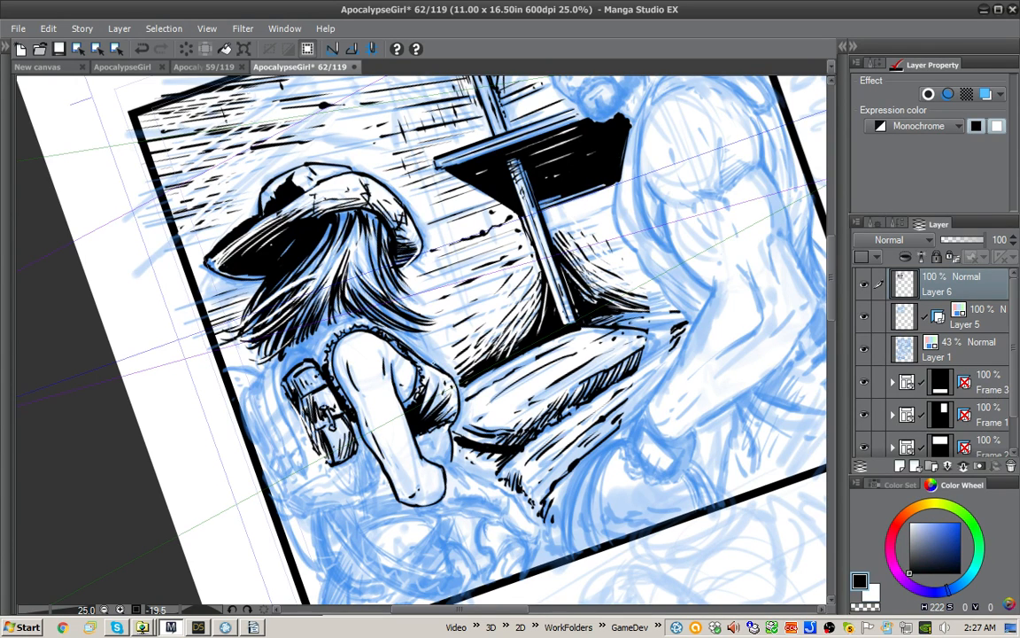
left_click_drag(355, 301, 391, 328)
left_click_drag(338, 290, 435, 364)
mouse_move(384, 326)
left_mouse_down()
mouse_move(440, 368)
mouse_move(421, 356)
mouse_move(431, 362)
left_mouse_up()
Step: Ink the curved band of the shirt around the shoulder and add black hair strands just above it
key("x")
key("shift+space")
left_click_drag(460, 408, 497, 364)
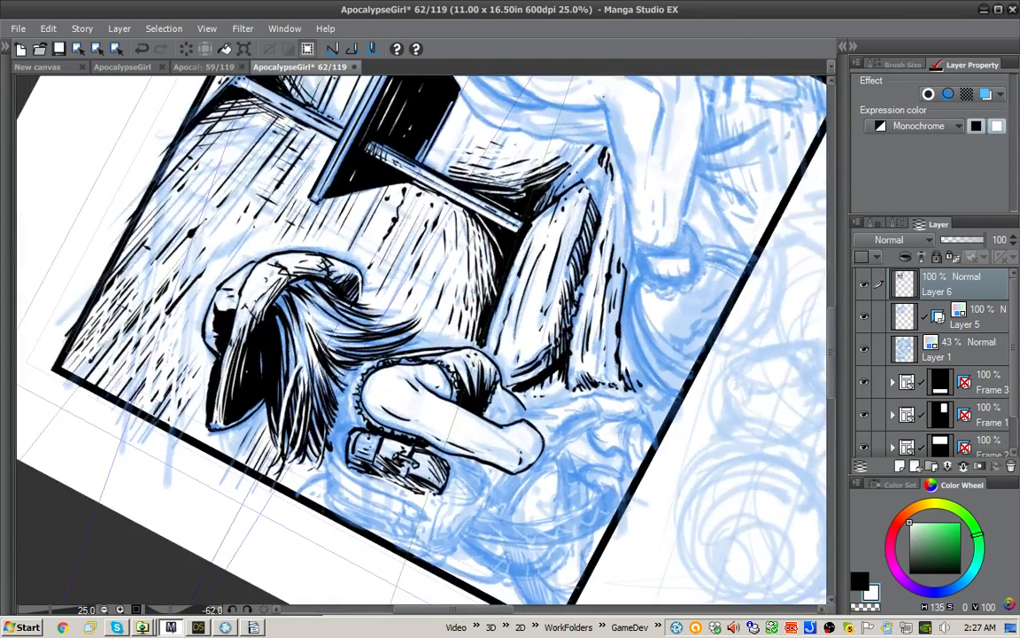
key("x")
mouse_move(345, 318)
left_mouse_down()
mouse_move(318, 344)
mouse_move(314, 375)
mouse_move(365, 425)
left_mouse_up()
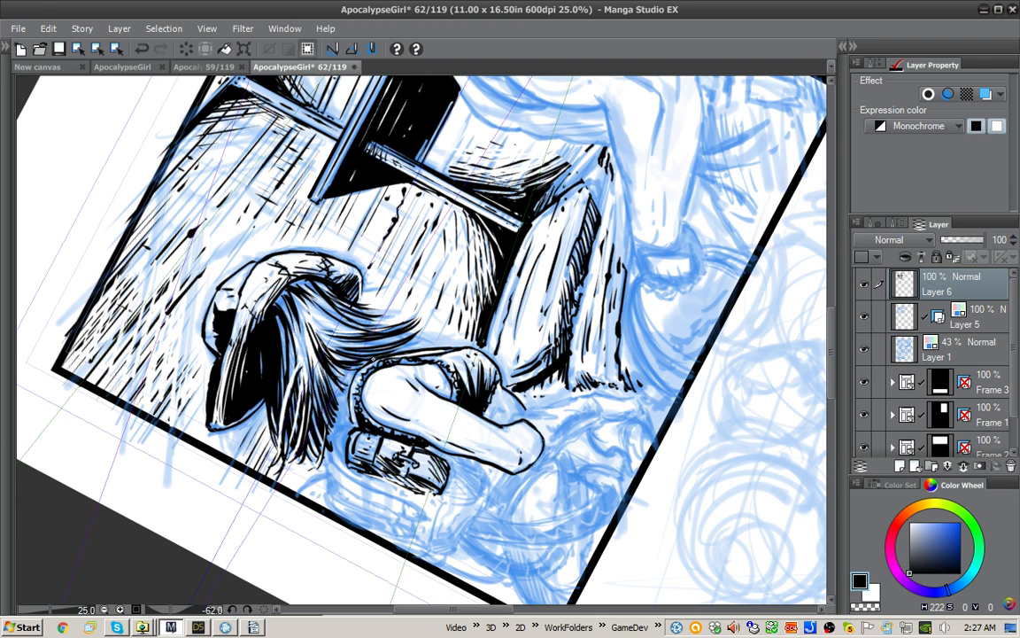
mouse_move(336, 324)
left_mouse_down()
mouse_move(311, 352)
mouse_move(307, 381)
mouse_move(304, 373)
left_mouse_up()
mouse_move(318, 330)
left_mouse_down()
mouse_move(304, 376)
mouse_move(331, 323)
left_mouse_up()
Step: Clean up the shoulder band's linework with white and add black strokes to the hair beneath the hat
key("x")
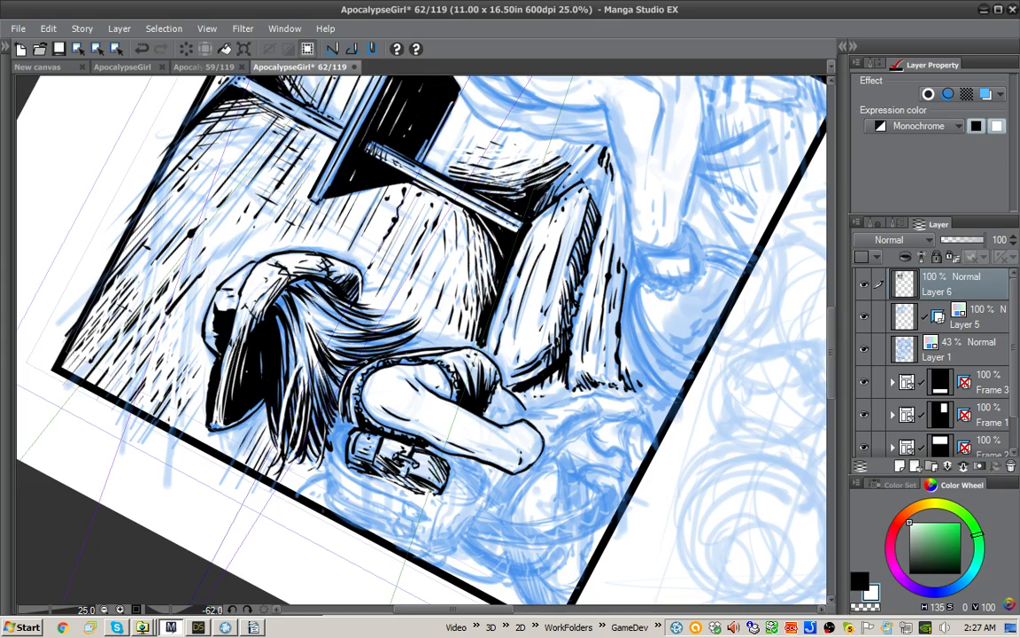
left_click_drag(364, 360, 348, 374)
left_click_drag(520, 208, 572, 270)
key("x")
left_click_drag(324, 296, 288, 323)
key("x")
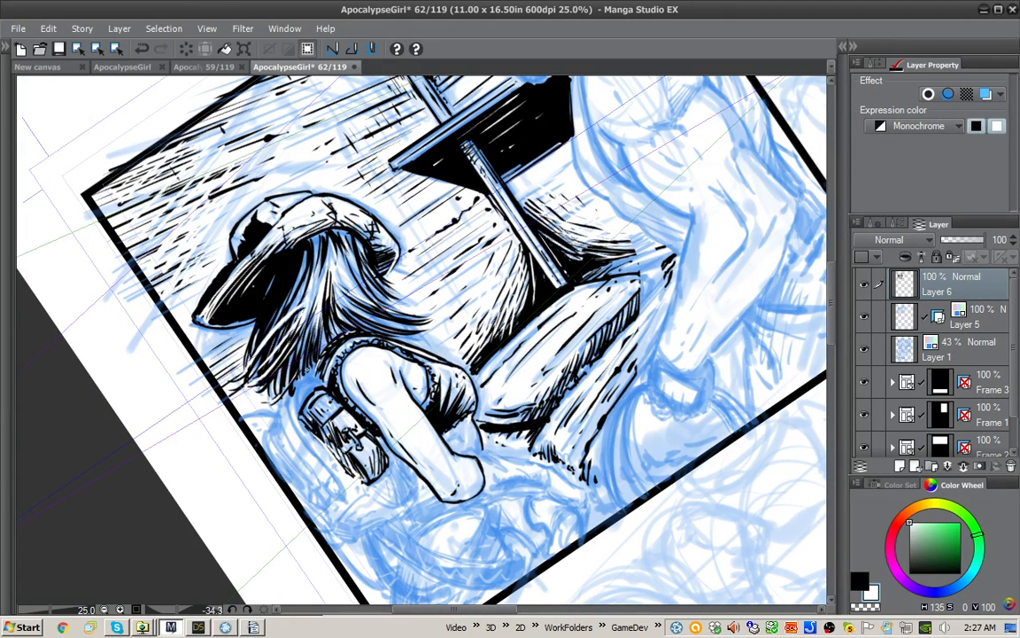
Step: Ink the rounded top of the backpack behind the side pouch and shade its outer edge in heavy black
key("x")
mouse_move(328, 390)
left_mouse_down()
mouse_move(319, 384)
mouse_move(300, 420)
mouse_move(327, 390)
mouse_move(315, 382)
mouse_move(297, 403)
left_mouse_up()
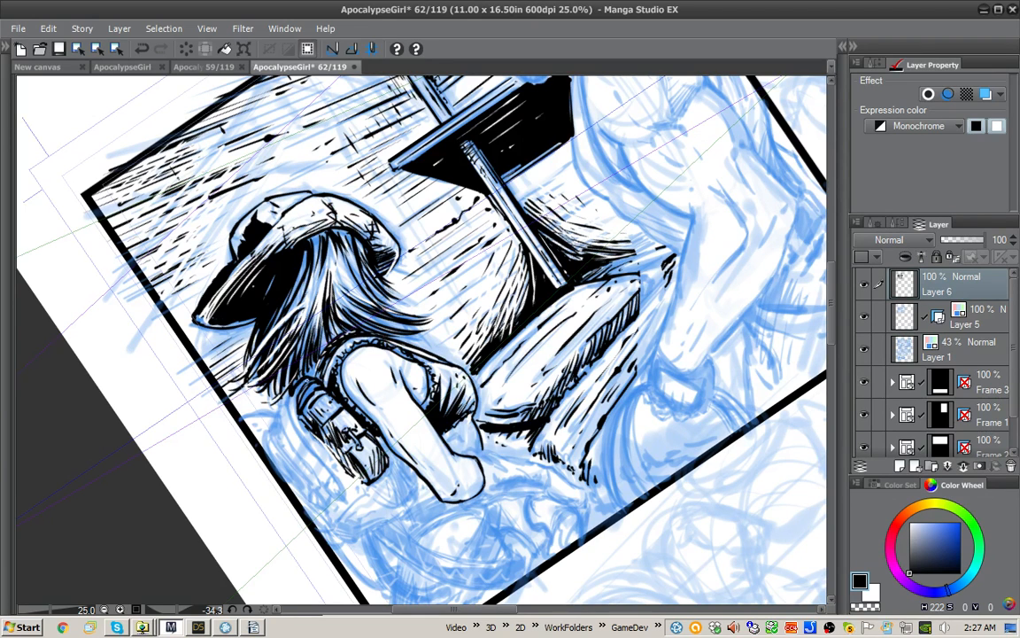
key("x")
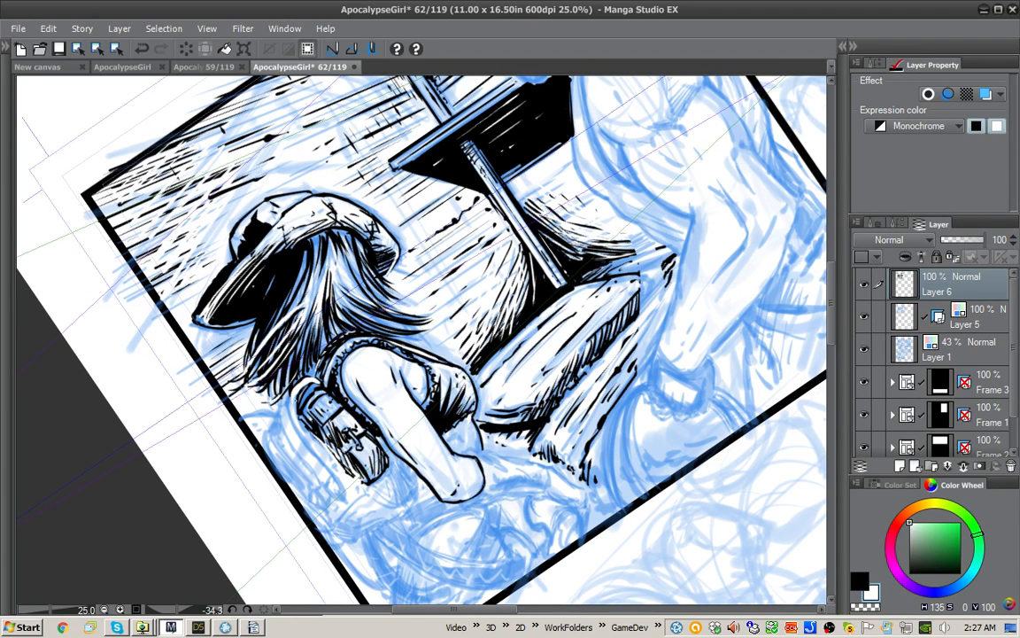
key("x")
mouse_move(259, 354)
left_mouse_down()
mouse_move(268, 384)
mouse_move(262, 313)
left_mouse_up()
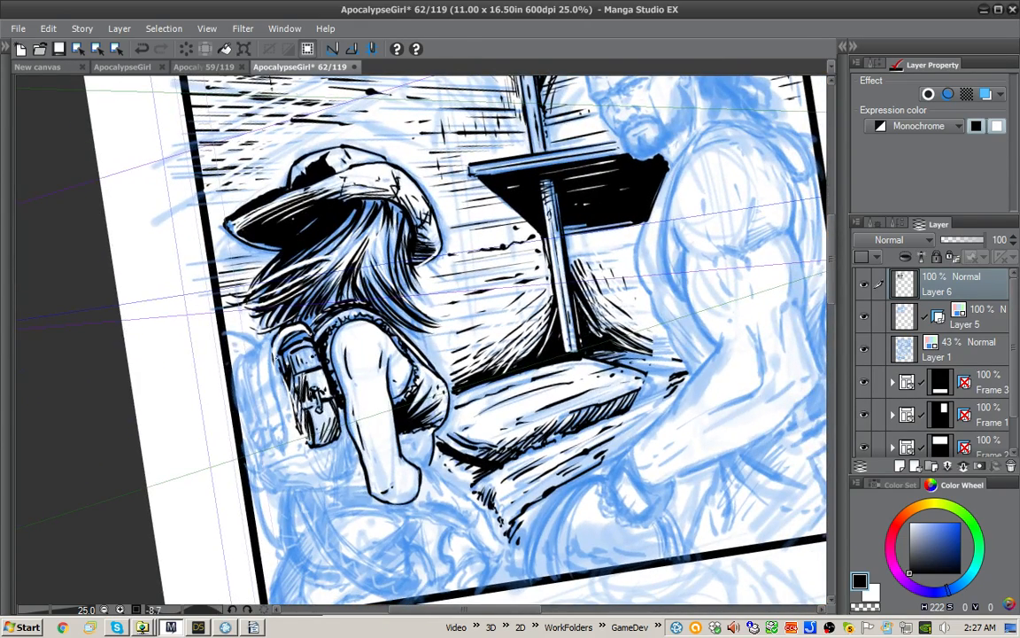
mouse_move(277, 359)
left_mouse_down()
mouse_move(296, 418)
mouse_move(290, 412)
left_mouse_up()
left_click_drag(256, 372, 263, 382)
mouse_move(251, 320)
left_mouse_down()
mouse_move(255, 337)
mouse_move(254, 320)
mouse_move(274, 308)
mouse_move(266, 310)
left_mouse_up()
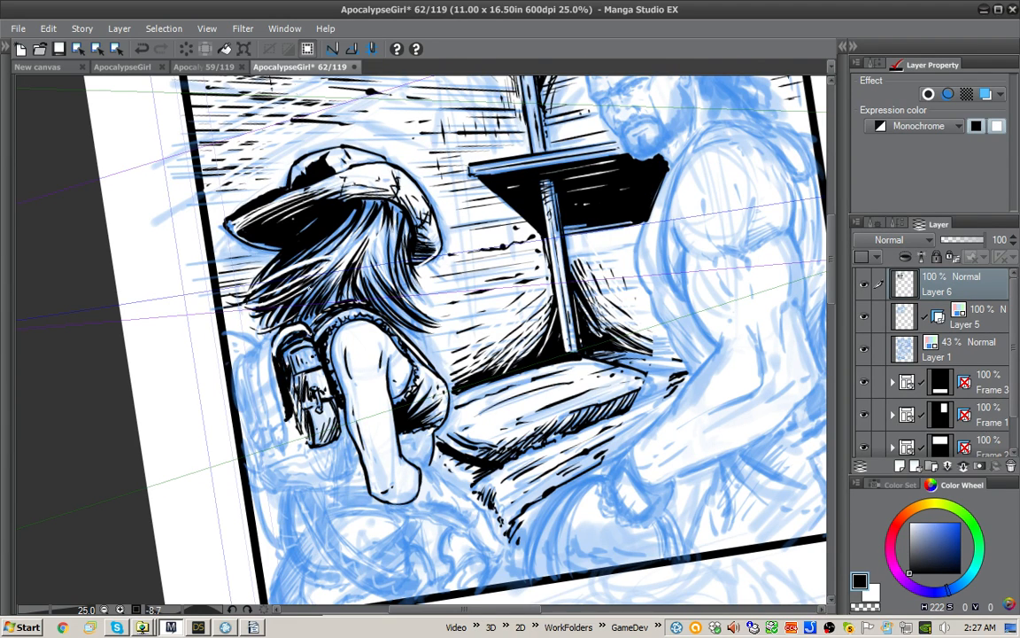
Step: Hatch the face of the backpack's side pouch in black and pick out its edges and buckle with white
left_click_drag(302, 361, 311, 391)
left_click_drag(299, 325, 318, 394)
key("x")
left_click_drag(307, 332, 323, 413)
left_click_drag(359, 448, 367, 471)
left_click_drag(317, 400, 352, 447)
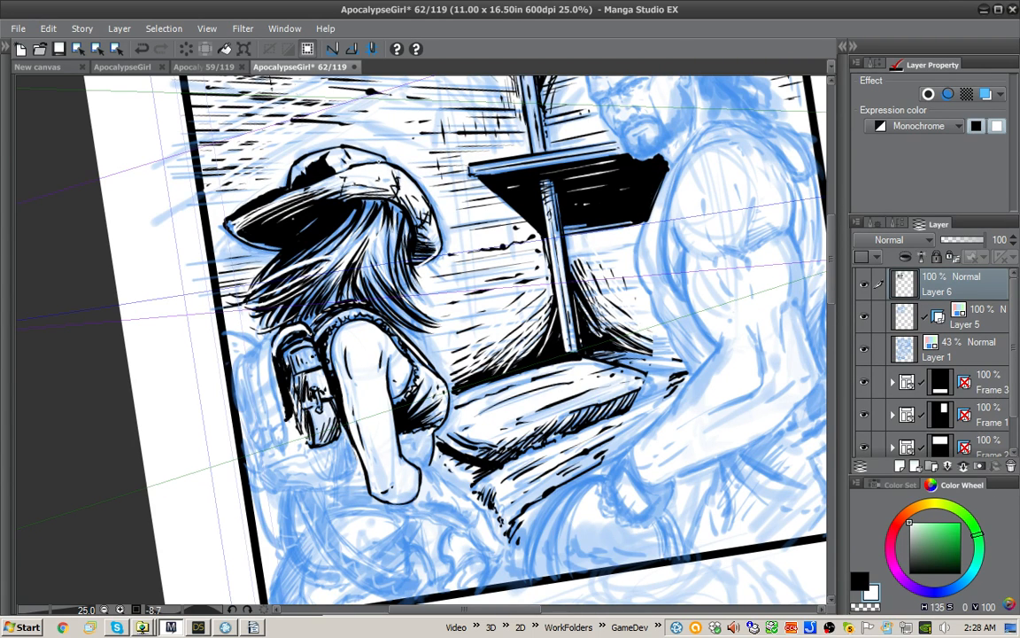
left_click_drag(421, 399, 425, 375)
right_click(478, 360)
left_click(485, 358)
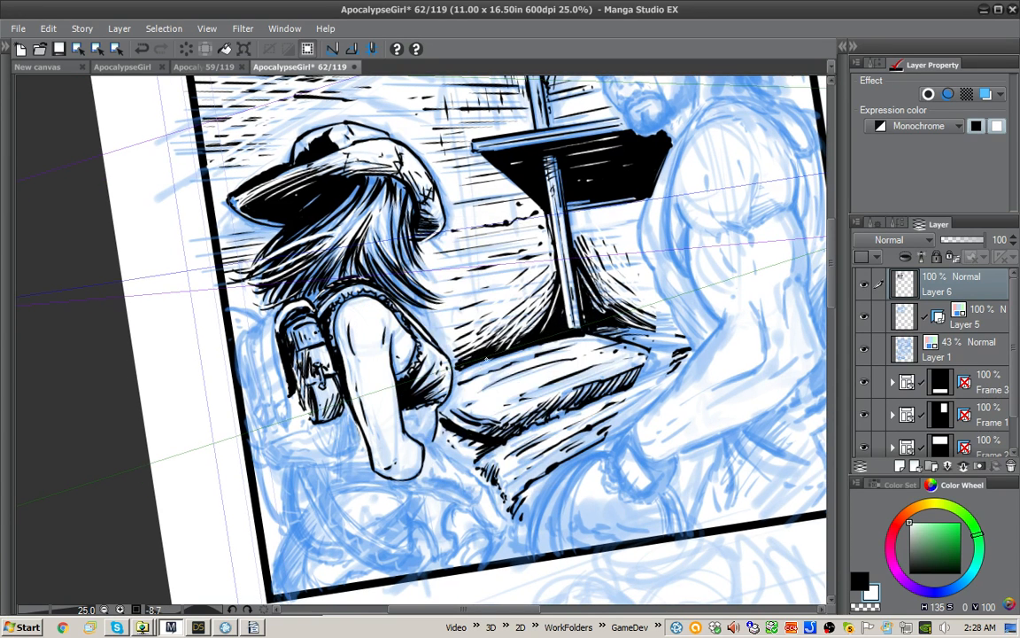
Step: Trim the ink between the pouch and the girl's upper arm with white and add black strokes near the elbow
key("x")
key("x")
left_click_drag(337, 326, 343, 363)
key("x")
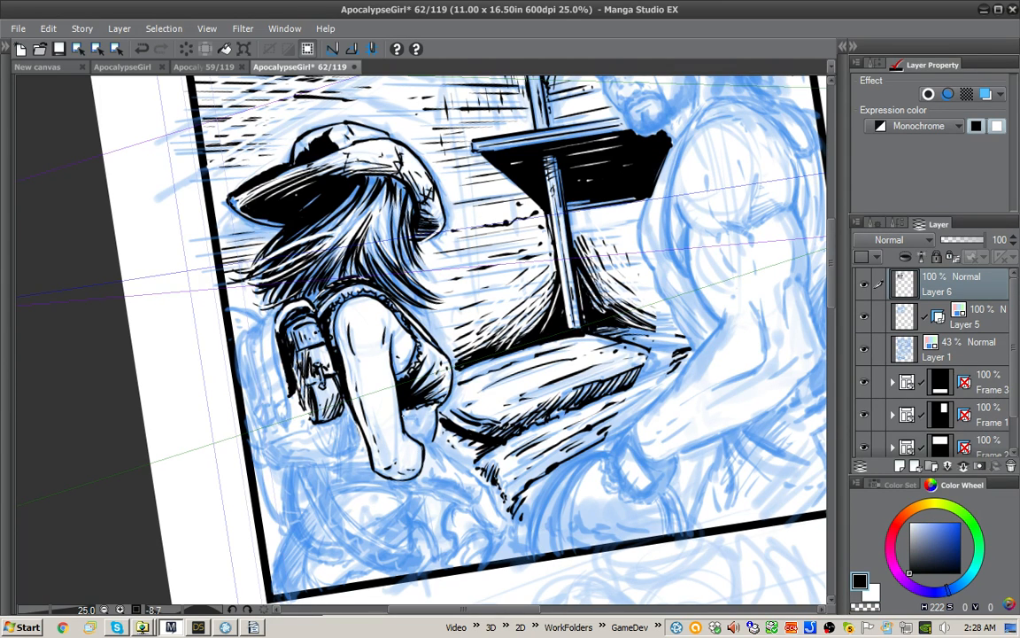
left_click_drag(420, 408, 413, 426)
left_click_drag(605, 327, 605, 306)
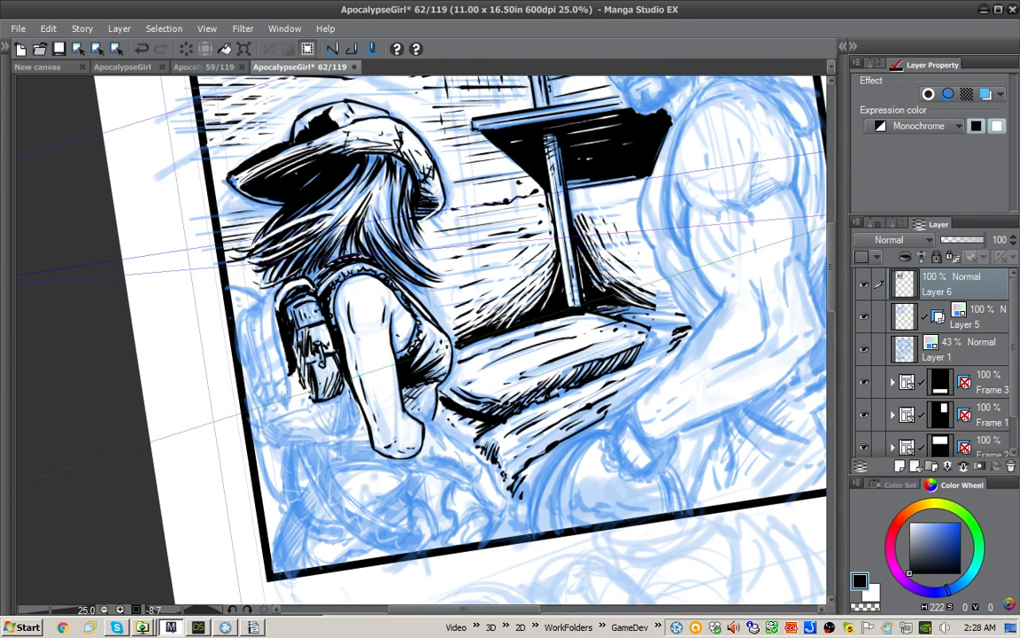
Step: Ink the backpack section beneath the side pouch with dense black hatching beside the arm
mouse_move(315, 342)
left_mouse_down()
mouse_move(317, 390)
mouse_move(288, 398)
left_mouse_up()
left_click_drag(351, 412, 342, 429)
left_click_drag(348, 394, 337, 429)
left_click_drag(344, 386, 331, 431)
left_click_drag(338, 392, 324, 430)
Step: Add black detail strokes to the pouch's flap and buckle with a white touch-up, and outline the section beneath
left_click_drag(293, 356, 305, 386)
mouse_move(289, 364)
left_mouse_down()
mouse_move(298, 376)
mouse_move(311, 356)
left_mouse_up()
left_click_drag(302, 359, 312, 354)
left_click_drag(307, 358, 310, 348)
left_click_drag(316, 344, 319, 378)
key("x")
mouse_move(315, 372)
left_mouse_down()
mouse_move(319, 390)
mouse_move(298, 390)
mouse_move(316, 389)
mouse_move(318, 374)
left_mouse_up()
key("x")
left_click_drag(312, 360, 322, 390)
left_click_drag(345, 408, 353, 424)
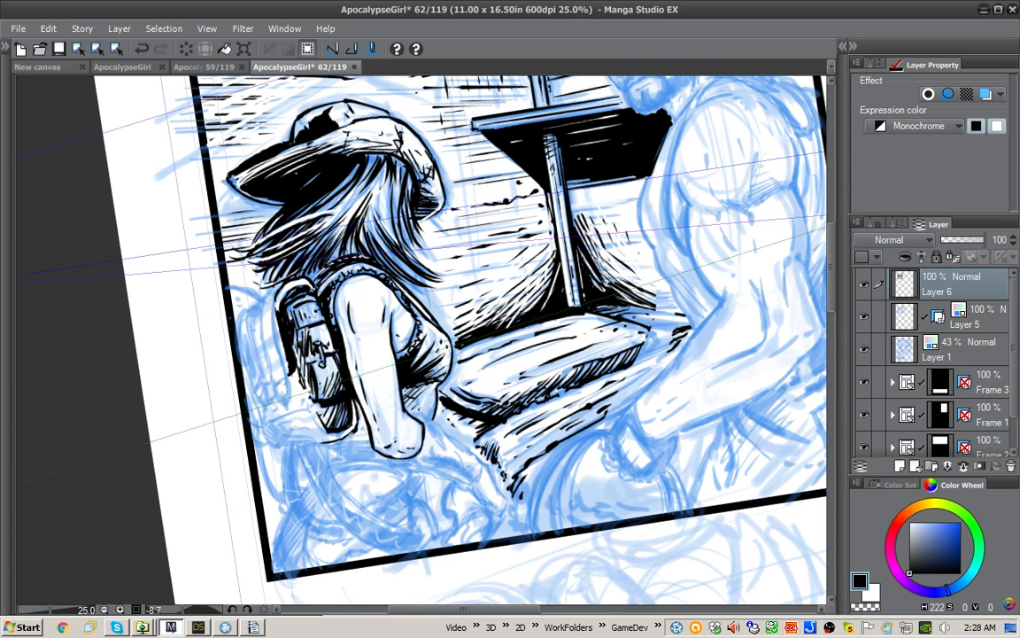
Step: Ink the backpack's hanging strap behind the side pouch and hatch the shadow between it and the hair
left_click_drag(312, 395, 318, 389)
left_click_drag(287, 399, 304, 390)
mouse_move(277, 340)
left_mouse_down()
mouse_move(330, 327)
mouse_move(331, 351)
left_mouse_up()
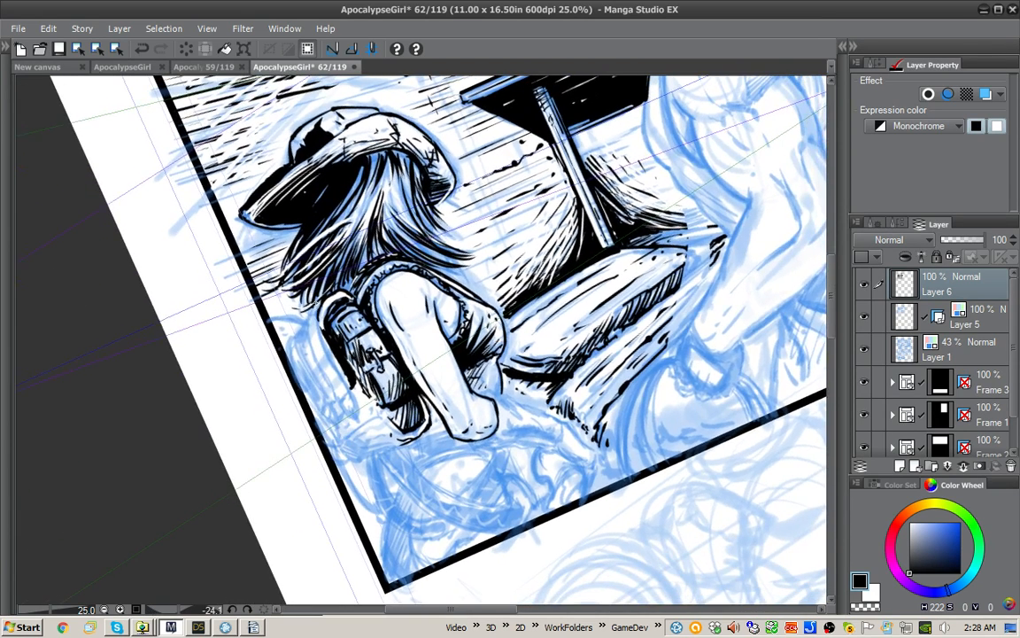
mouse_move(289, 270)
left_mouse_down()
mouse_move(276, 296)
mouse_move(280, 321)
mouse_move(303, 358)
mouse_move(315, 352)
mouse_move(285, 291)
mouse_move(282, 310)
left_mouse_up()
mouse_move(316, 345)
left_mouse_down()
mouse_move(339, 409)
mouse_move(354, 412)
mouse_move(349, 388)
left_mouse_up()
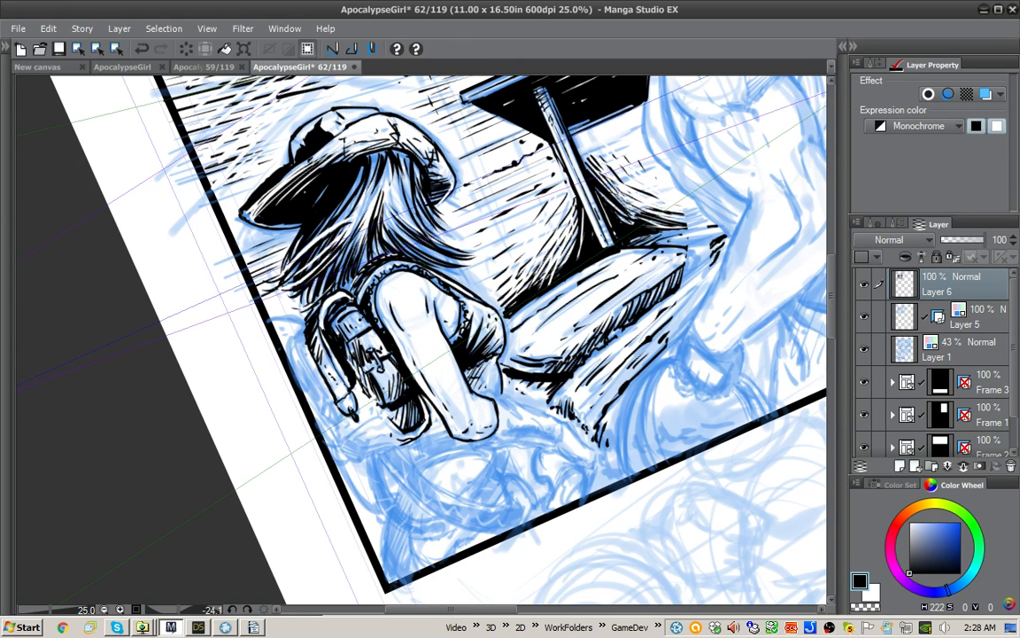
key("x")
key("x")
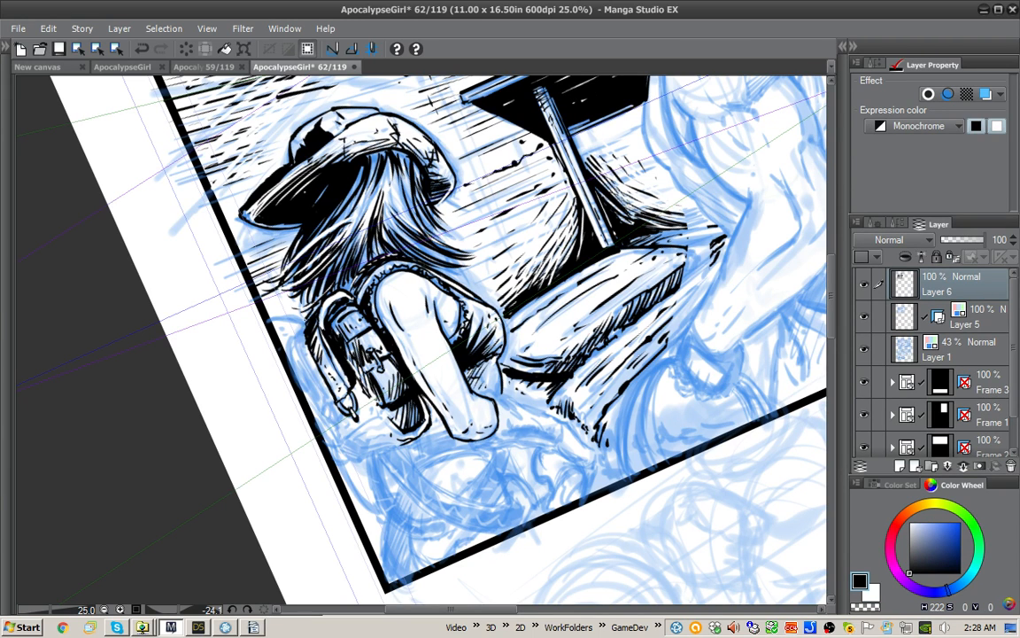
Step: Ink the backpack's outer edge and second front strap with black strokes and a small white touch-up
mouse_move(270, 283)
left_mouse_down()
mouse_move(288, 361)
mouse_move(272, 351)
mouse_move(259, 311)
mouse_move(276, 357)
left_mouse_up()
left_click_drag(263, 305, 298, 379)
left_click_drag(290, 363, 298, 384)
key("x")
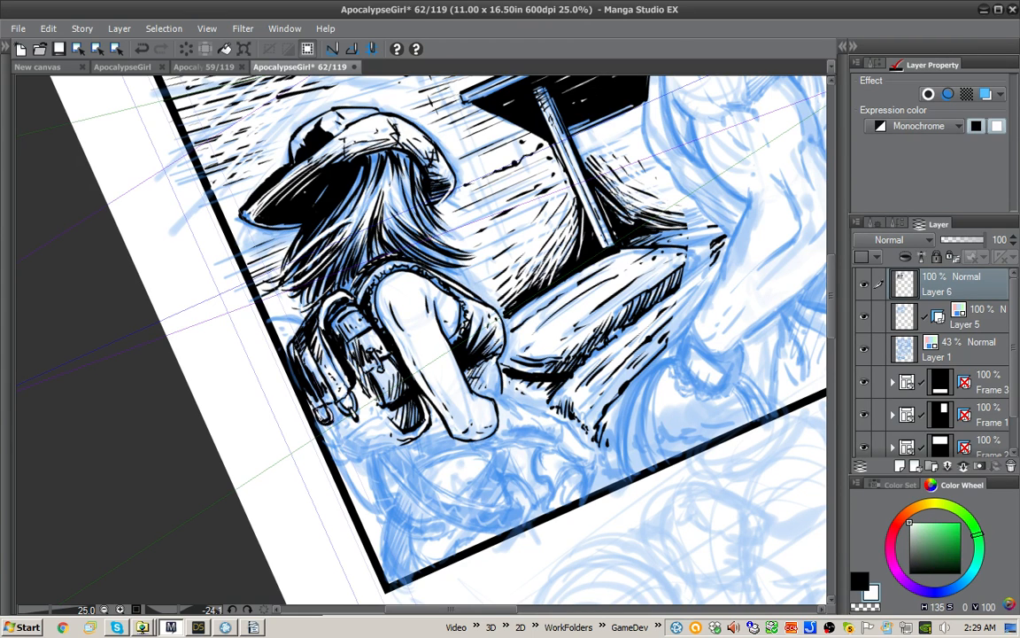
mouse_move(288, 374)
left_mouse_down()
mouse_move(304, 388)
mouse_move(327, 386)
left_mouse_up()
key("x")
key("x")
key("x")
Step: Ink the strap buckles and short shadow strokes at the lower front of the backpack in black
left_click_drag(319, 372, 327, 381)
mouse_move(348, 420)
left_mouse_down()
mouse_move(361, 430)
mouse_move(371, 417)
left_mouse_up()
mouse_move(368, 409)
left_mouse_down()
mouse_move(371, 419)
mouse_move(329, 437)
mouse_move(349, 422)
mouse_move(338, 418)
left_mouse_up()
left_click_drag(327, 403, 334, 411)
left_click_drag(320, 407, 336, 442)
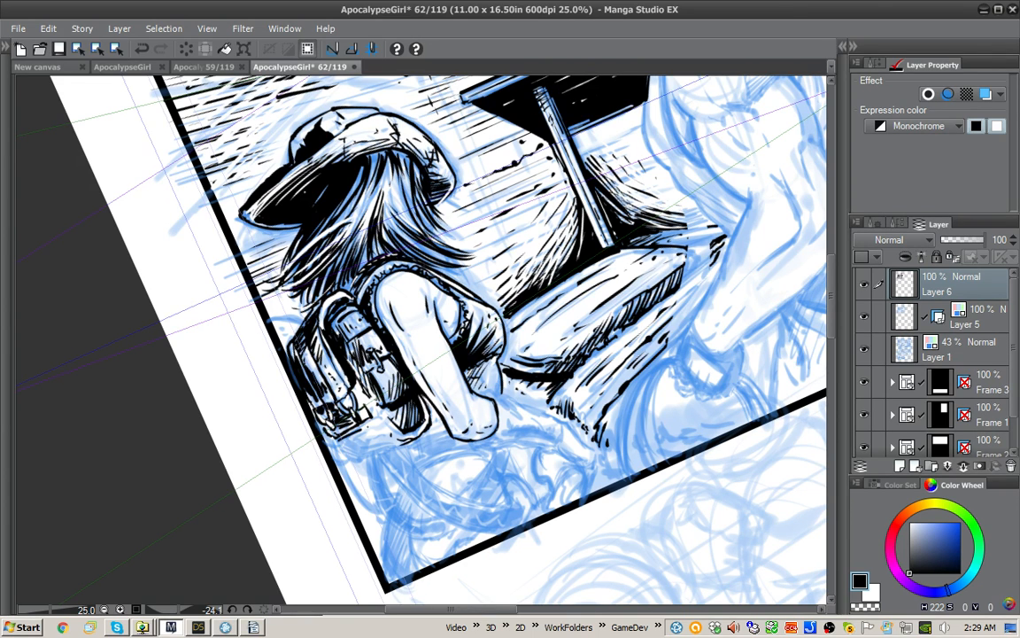
left_click_drag(322, 380, 351, 415)
left_click_drag(337, 359, 348, 371)
left_click_drag(345, 367, 357, 377)
Step: Outline the backpack's base and shade its underside with black fills and hatching toward the girl's elbow
left_click_drag(451, 436, 407, 467)
left_click_drag(439, 446, 397, 478)
left_click_drag(446, 440, 396, 475)
left_click_drag(431, 441, 398, 471)
left_click_drag(386, 397, 356, 425)
left_click_drag(377, 402, 348, 423)
mouse_move(363, 411)
left_mouse_down()
mouse_move(351, 420)
mouse_move(358, 414)
left_mouse_up()
left_click_drag(381, 401, 371, 405)
left_click_drag(430, 440, 396, 470)
mouse_move(385, 399)
left_mouse_down()
mouse_move(355, 422)
mouse_move(374, 415)
left_mouse_up()
left_click_drag(430, 442, 400, 467)
left_click_drag(363, 421, 335, 425)
mouse_move(364, 420)
left_mouse_down()
mouse_move(339, 433)
mouse_move(355, 433)
left_mouse_up()
mouse_move(372, 420)
left_mouse_down()
mouse_move(354, 434)
mouse_move(407, 478)
left_mouse_up()
left_click_drag(549, 443, 489, 489)
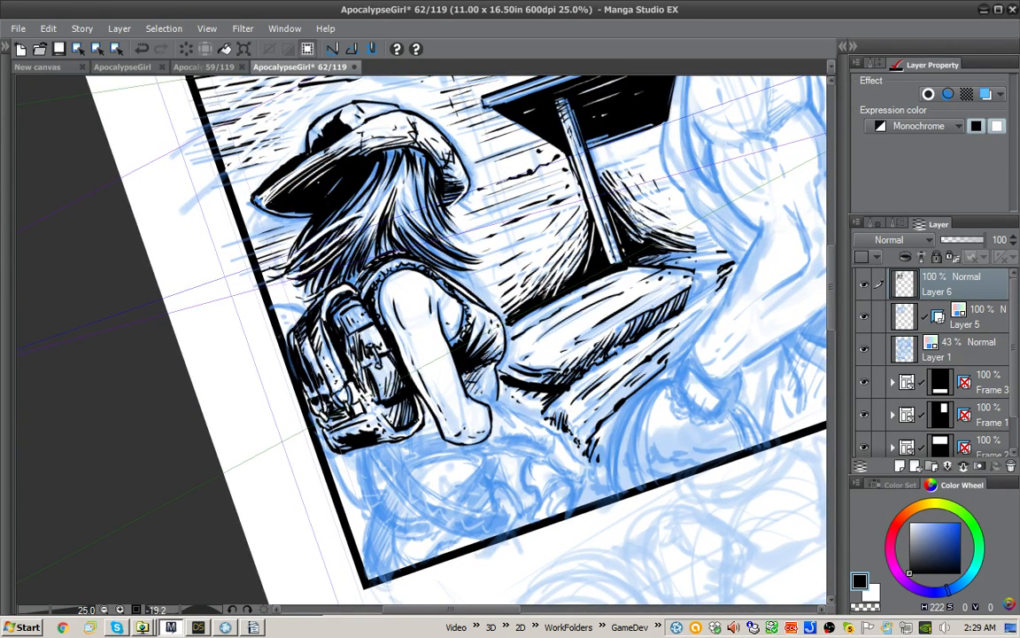
Step: Touch up the inked base and lower pouch area of the backpack with small white strokes
key("x")
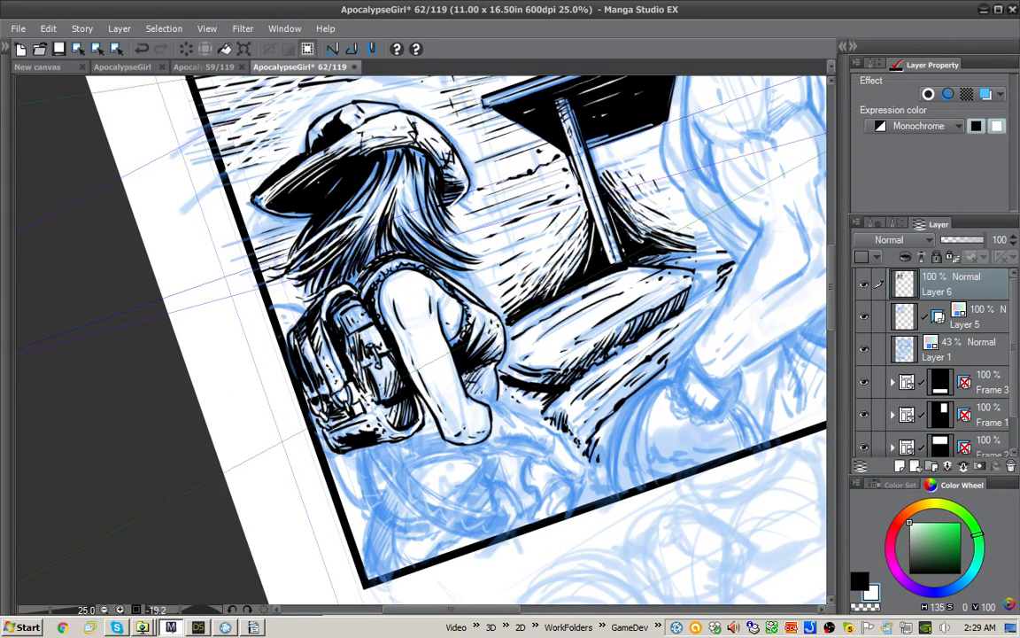
left_click_drag(402, 421, 392, 426)
left_click_drag(549, 425, 490, 477)
key("x")
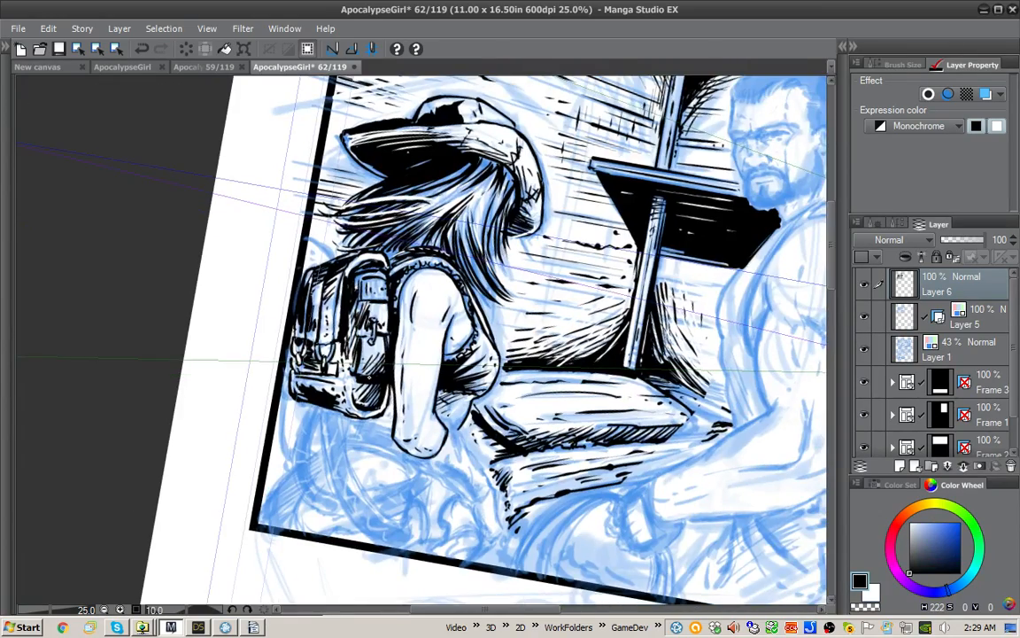
left_click_drag(532, 443, 526, 447)
key("x")
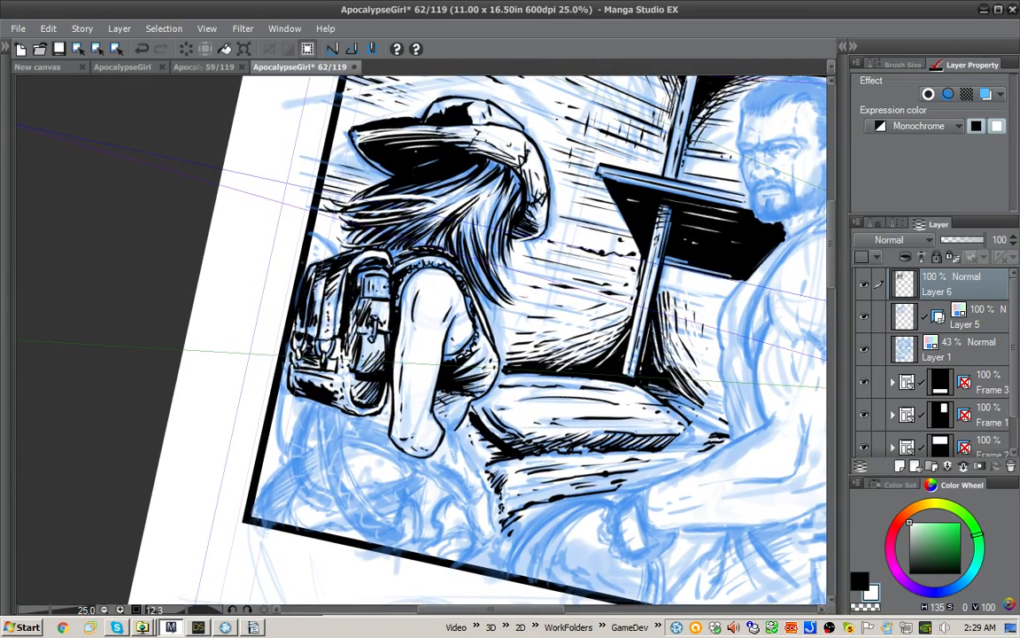
left_click_drag(346, 360, 348, 366)
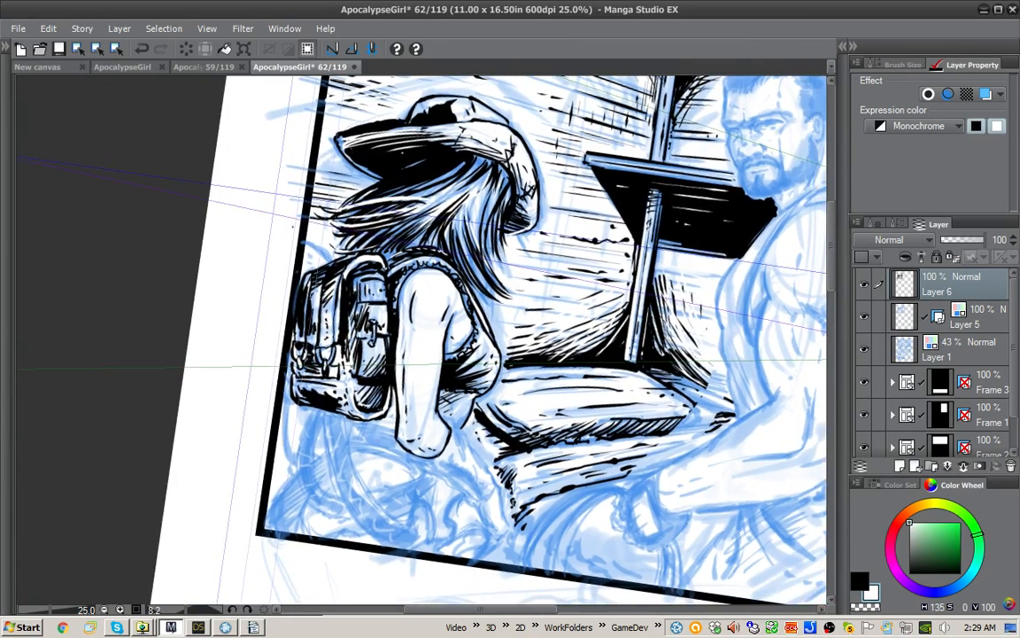
Step: Ink the form behind the backpack's top and a thin strap hanging along the panel border, broken up with white marks
key("x")
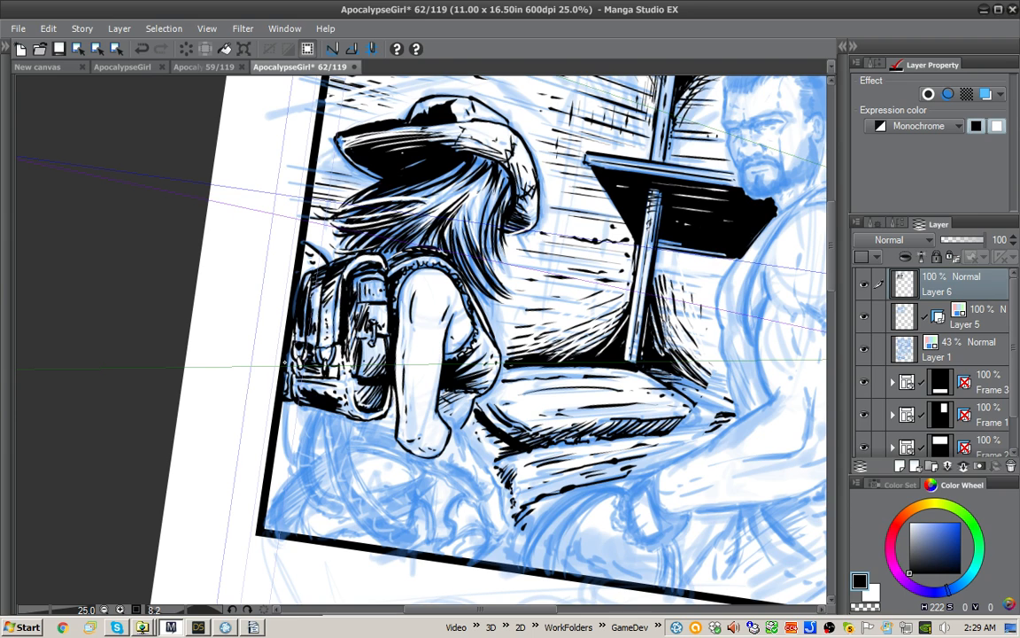
left_click_drag(285, 403, 292, 479)
left_click_drag(289, 399, 292, 476)
key("x")
left_click_drag(288, 401, 288, 410)
left_click_drag(288, 410, 287, 445)
left_click_drag(288, 458, 288, 465)
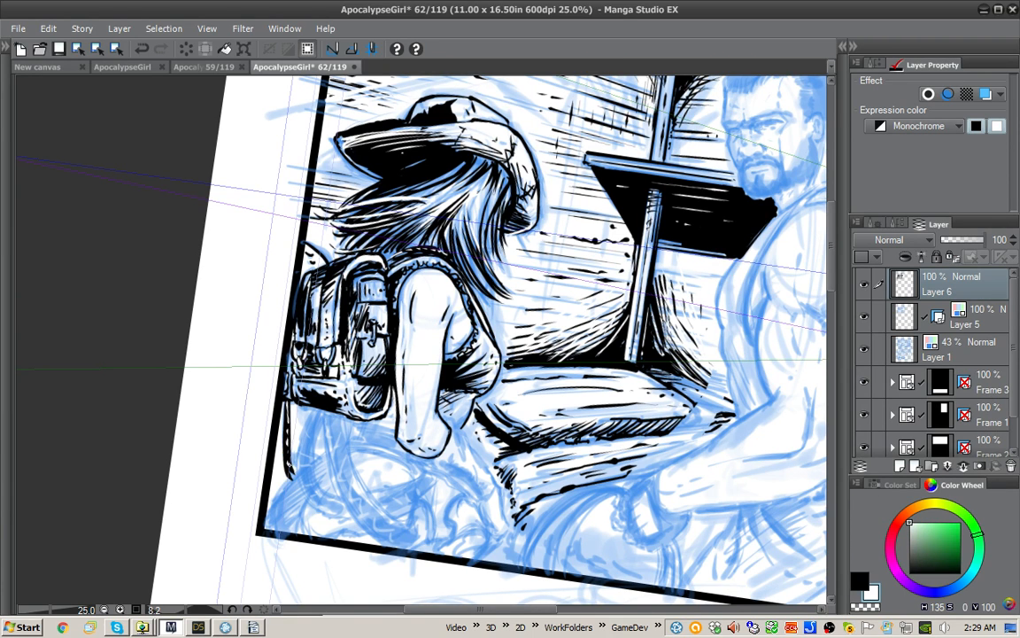
Step: Ink the upper contour of the girl's forearm from the elbow to the fingertips in black
key("x")
left_click_drag(471, 364, 467, 357)
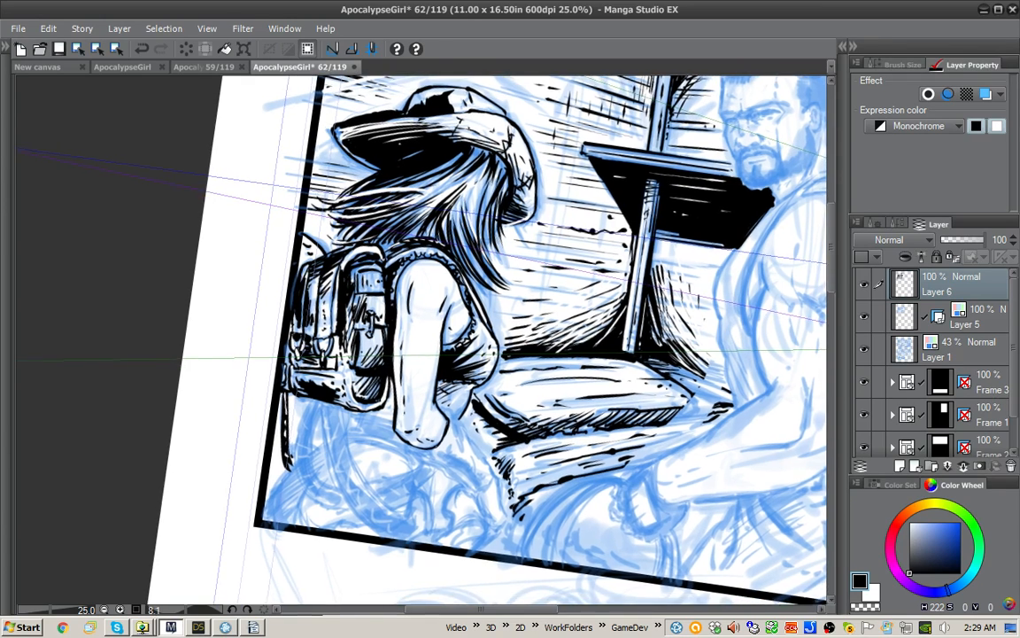
mouse_move(444, 410)
left_mouse_down()
mouse_move(453, 406)
mouse_move(512, 474)
mouse_move(527, 515)
mouse_move(510, 525)
left_mouse_up()
key("x")
key("x")
left_click_drag(496, 487, 516, 515)
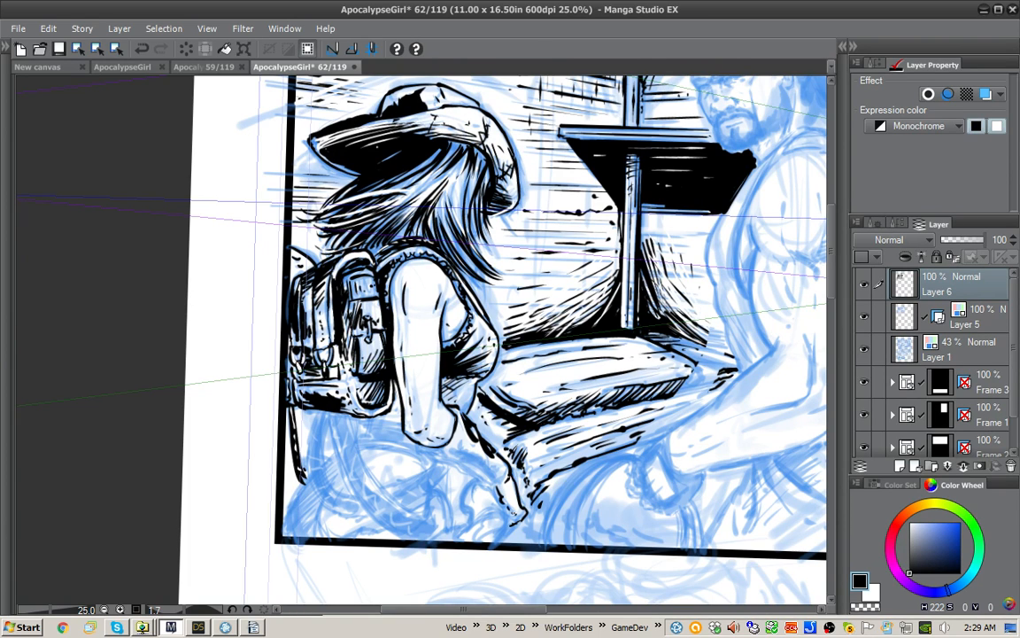
Step: Ink the underside of the girl's forearm and hand and add short shading strokes along the wrist
mouse_move(443, 440)
left_mouse_down()
mouse_move(456, 464)
mouse_move(468, 473)
mouse_move(468, 453)
mouse_move(481, 465)
mouse_move(425, 455)
left_mouse_up()
left_click_drag(423, 451, 497, 484)
mouse_move(485, 483)
left_mouse_down()
mouse_move(497, 492)
mouse_move(509, 484)
left_mouse_up()
mouse_move(496, 471)
left_mouse_down()
mouse_move(505, 481)
mouse_move(496, 475)
left_mouse_up()
left_click_drag(477, 458, 491, 470)
left_click_drag(451, 437, 458, 446)
left_click_drag(456, 442, 464, 462)
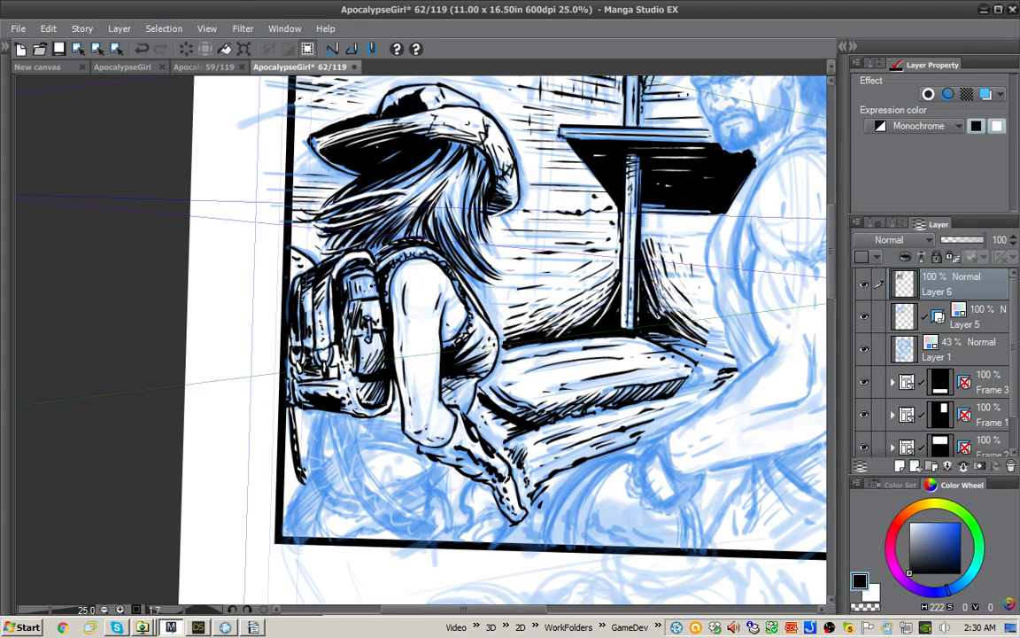
Step: Ink the long curved edges of the straps hanging beneath the backpack
left_click_drag(628, 445, 591, 353)
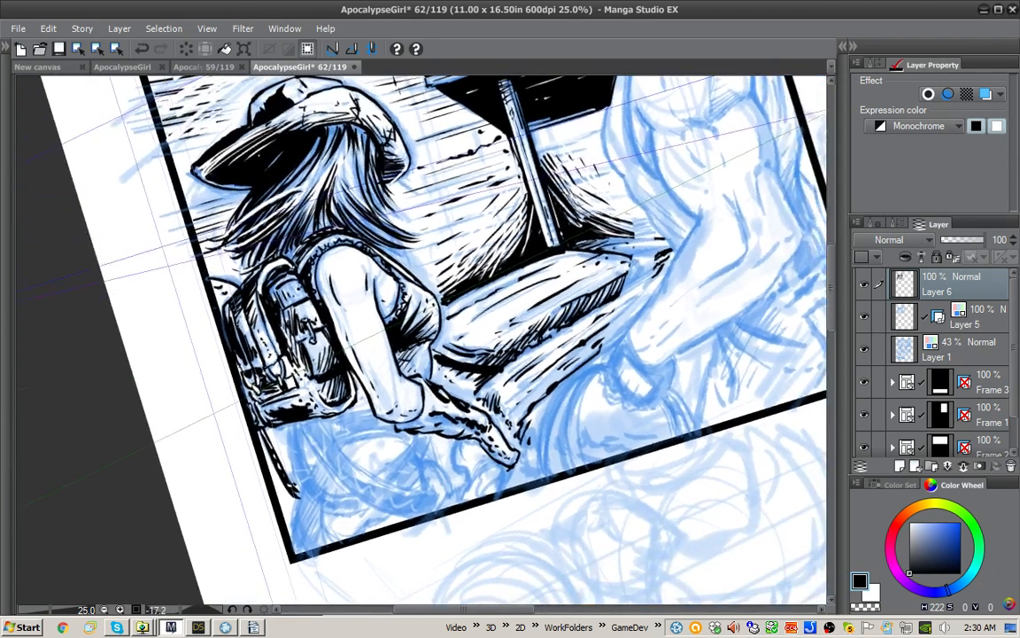
mouse_move(302, 365)
left_mouse_down()
mouse_move(327, 384)
mouse_move(294, 385)
left_mouse_up()
mouse_move(321, 420)
left_mouse_down()
mouse_move(406, 493)
mouse_move(416, 485)
mouse_move(356, 469)
left_mouse_up()
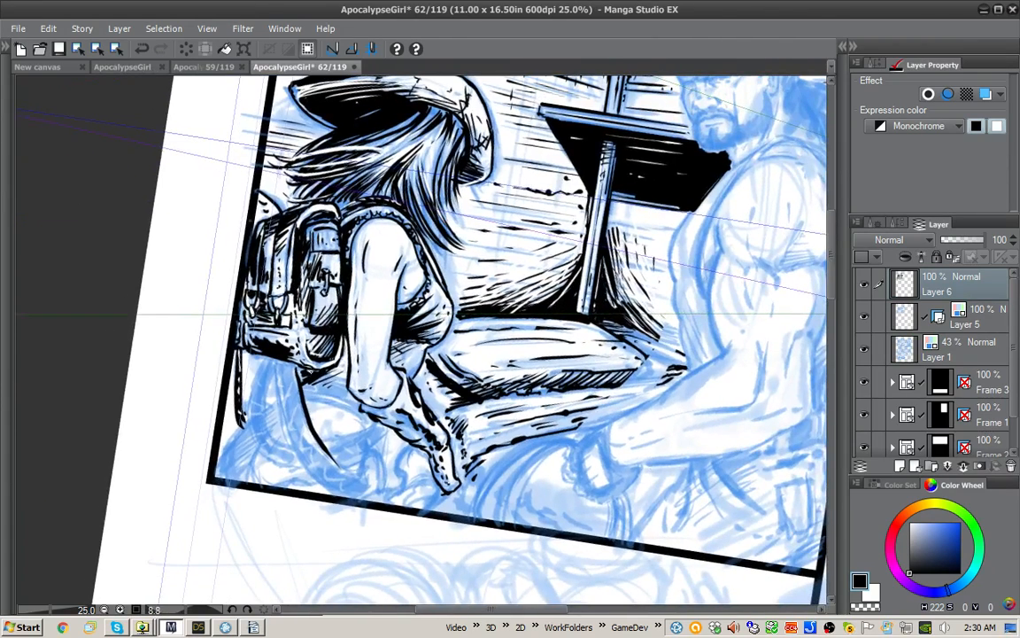
left_click_drag(311, 370, 299, 373)
mouse_move(264, 323)
left_mouse_down()
mouse_move(247, 329)
mouse_move(261, 450)
mouse_move(302, 466)
left_mouse_up()
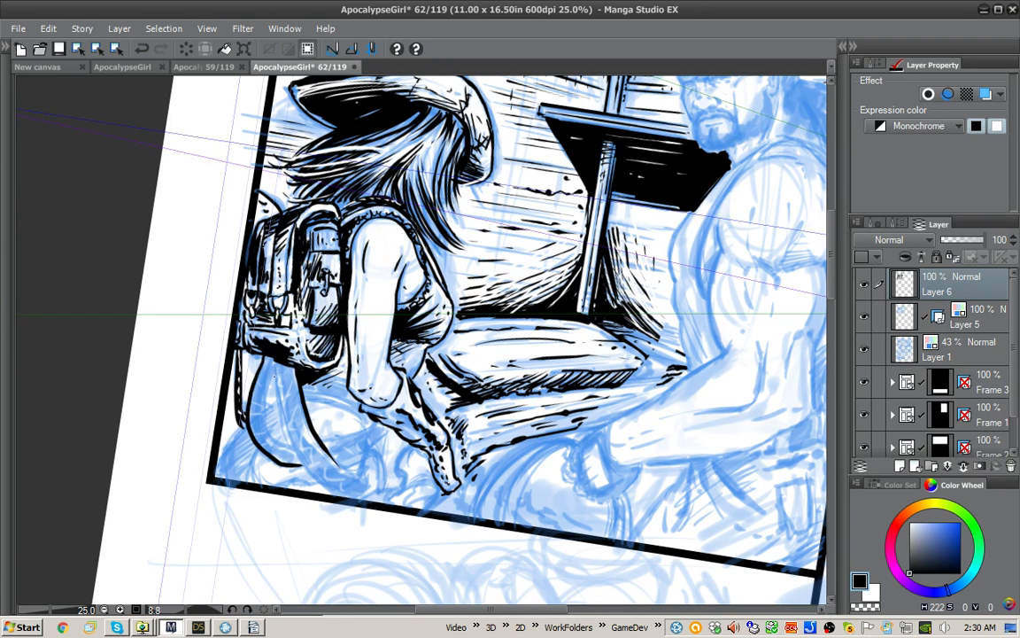
Step: Complete the outline of the curved strap beneath the backpack and fill it with black
mouse_move(248, 334)
left_mouse_down()
mouse_move(237, 383)
mouse_move(259, 405)
left_mouse_up()
mouse_move(274, 376)
left_mouse_down()
mouse_move(263, 425)
mouse_move(302, 464)
left_mouse_up()
left_click_drag(247, 322, 245, 330)
left_click_drag(274, 358, 273, 367)
key("g")
left_click(269, 365)
key("p")
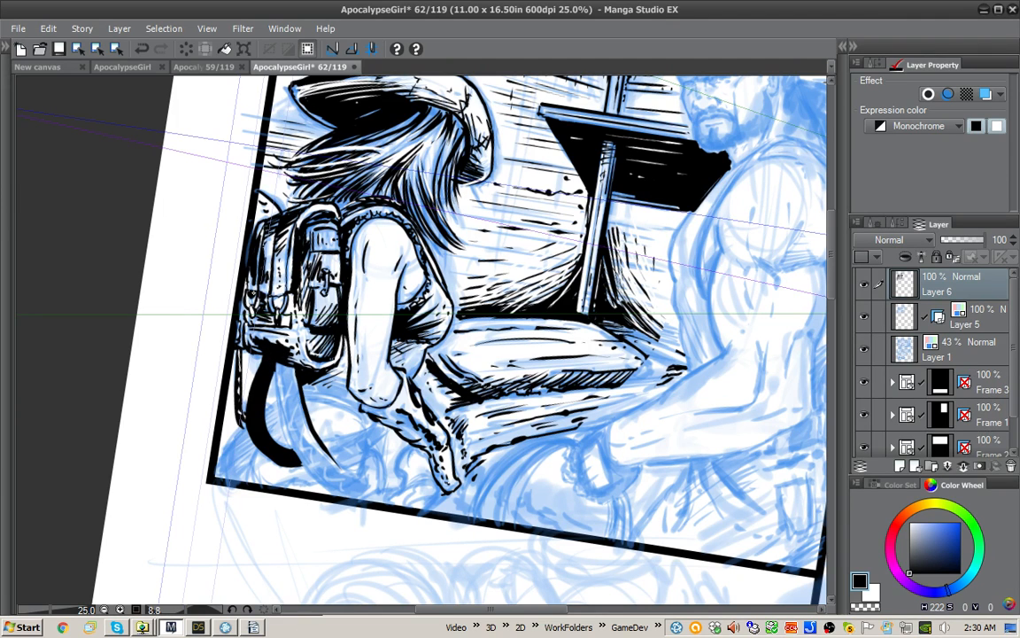
Step: Cut short white highlight strokes into the black strap beneath the backpack
key("x")
left_click_drag(263, 360, 268, 378)
left_click_drag(255, 382, 262, 404)
left_click_drag(250, 409, 261, 416)
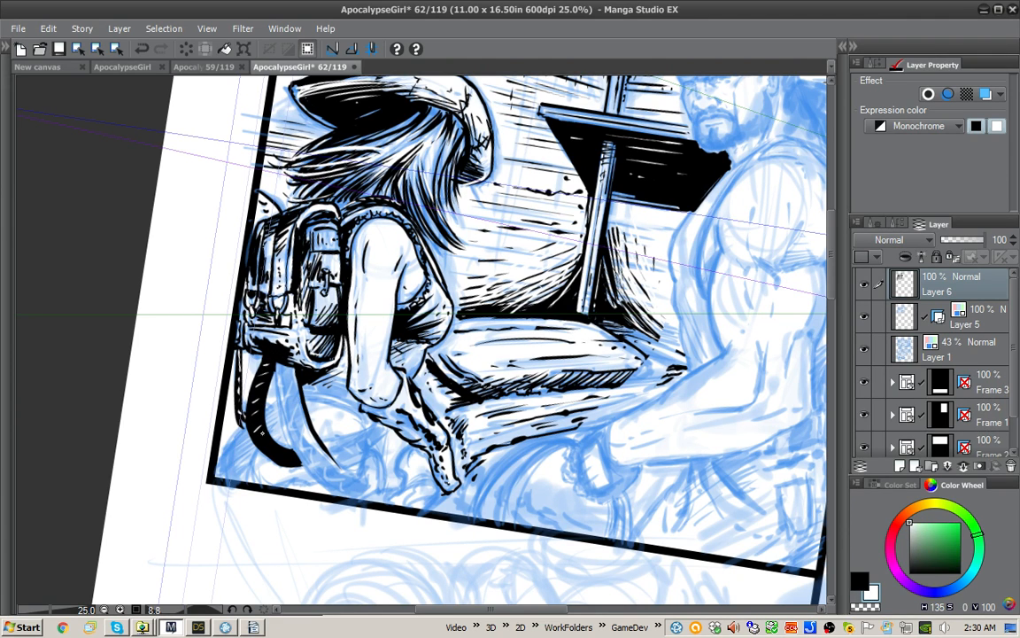
mouse_move(266, 359)
left_mouse_down()
mouse_move(250, 398)
mouse_move(268, 450)
left_mouse_up()
Step: Outline the rounded form in the panel's lower corner and hatch the area beside the hanging straps in black
key("x")
left_click_drag(266, 409, 278, 401)
left_click_drag(240, 368, 250, 360)
left_click_drag(246, 425, 227, 471)
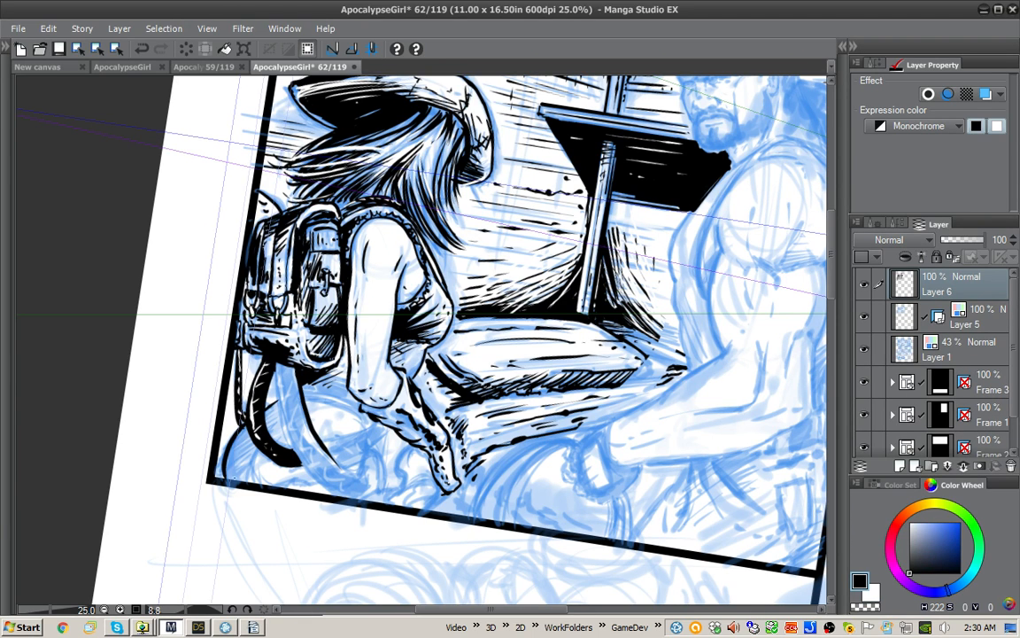
left_click_drag(483, 443, 521, 406)
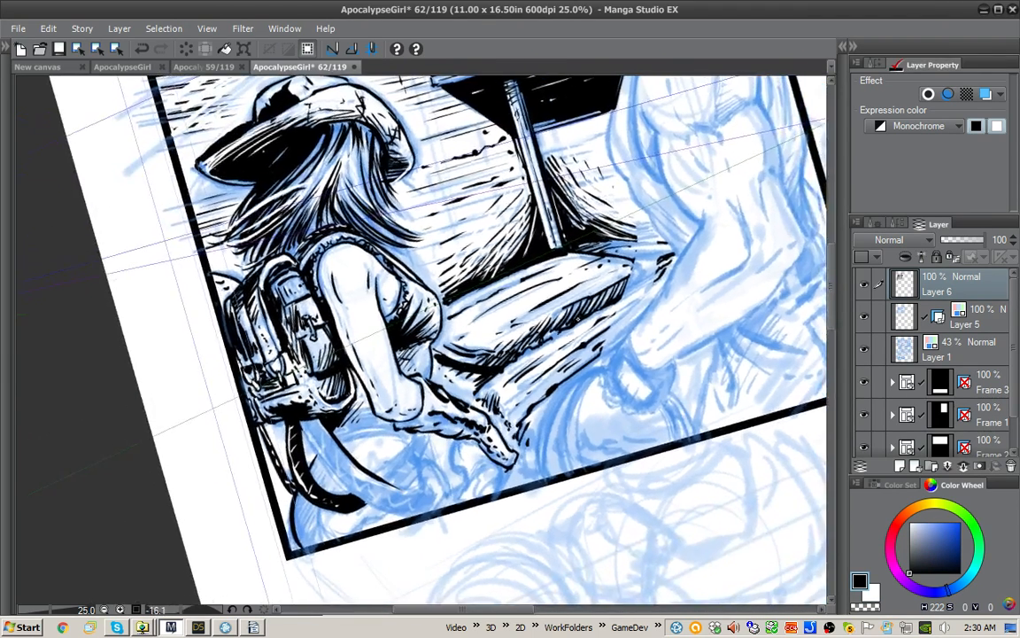
left_click_drag(476, 369, 497, 279)
mouse_move(343, 349)
left_mouse_down()
mouse_move(344, 337)
mouse_move(346, 370)
left_mouse_up()
key("space")
left_click_drag(306, 405, 316, 393)
left_click_drag(305, 412, 322, 401)
left_click_drag(305, 426, 327, 408)
mouse_move(307, 435)
left_mouse_down()
mouse_move(328, 411)
mouse_move(334, 422)
left_mouse_up()
Step: Outline the second hanging strap and ink its upper part black, undoing the stray strokes
mouse_move(297, 367)
left_mouse_down()
mouse_move(310, 443)
mouse_move(332, 437)
left_mouse_up()
mouse_move(343, 428)
left_mouse_down()
mouse_move(350, 460)
mouse_move(282, 360)
mouse_move(280, 334)
mouse_move(328, 235)
mouse_move(328, 401)
left_mouse_up()
key("ctrl+z")
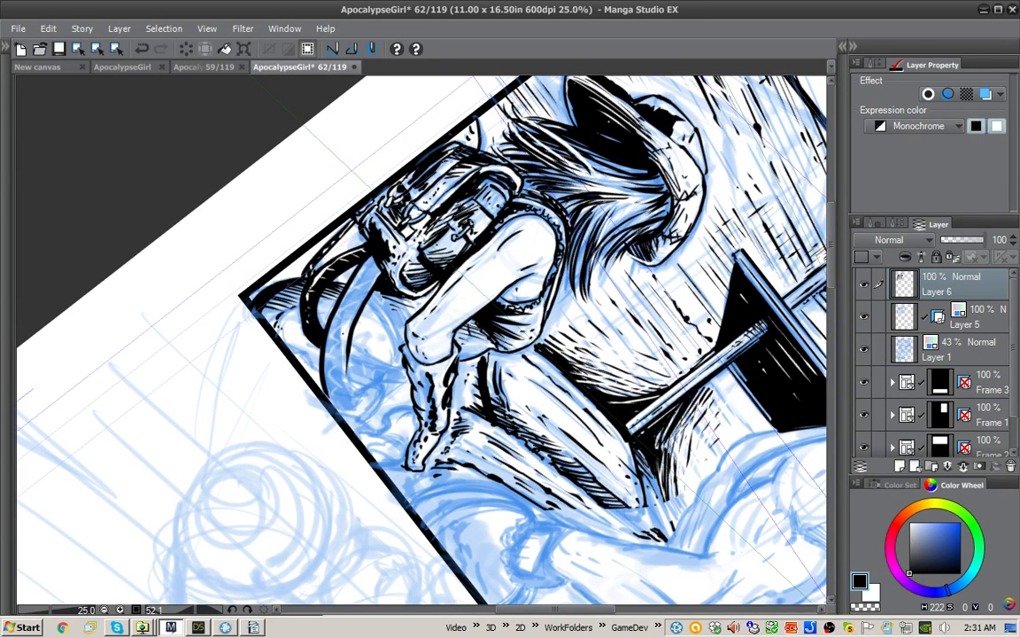
left_click_drag(372, 261, 339, 321)
mouse_move(342, 238)
left_mouse_down()
mouse_move(312, 288)
mouse_move(312, 275)
mouse_move(303, 285)
mouse_move(317, 254)
left_mouse_up()
key("ctrl+z")
key("ctrl+z")
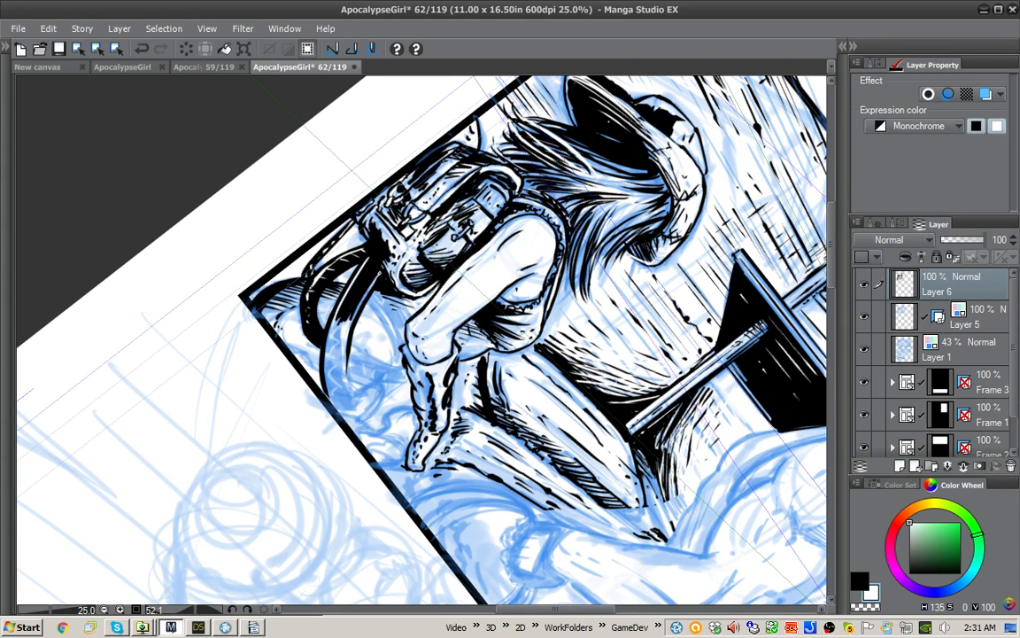
Step: Extend the second strap in black to the panel's lower border with white highlights, and detail the rounded form beneath it
left_click_drag(341, 337, 335, 377)
left_click_drag(341, 339, 337, 378)
left_click_drag(346, 332, 333, 382)
mouse_move(304, 299)
left_mouse_down()
mouse_move(295, 347)
mouse_move(308, 367)
left_mouse_up()
mouse_move(346, 405)
left_mouse_down()
mouse_move(332, 389)
mouse_move(341, 409)
left_mouse_up()
key("x")
left_click_drag(317, 334, 314, 367)
key("x")
left_click_drag(354, 398, 348, 406)
mouse_move(347, 198)
left_mouse_down()
mouse_move(262, 337)
mouse_move(264, 370)
left_mouse_up()
left_click_drag(421, 448, 395, 469)
left_click_drag(603, 301, 586, 252)
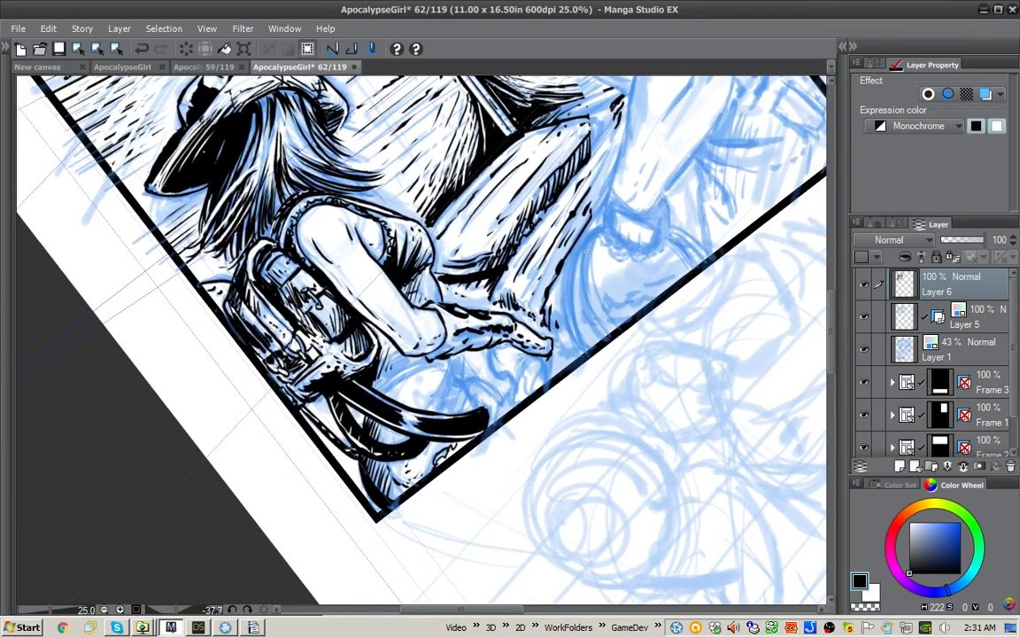
Step: Ink the top edge of the round form behind the straps and hatch the shadow under the backpack
mouse_move(358, 412)
left_mouse_down()
mouse_move(364, 429)
mouse_move(391, 383)
mouse_move(443, 357)
mouse_move(388, 382)
mouse_move(416, 372)
left_mouse_up()
left_click_drag(392, 391, 410, 385)
mouse_move(417, 385)
left_mouse_down()
mouse_move(433, 376)
mouse_move(421, 385)
left_mouse_up()
mouse_move(378, 346)
left_mouse_down()
mouse_move(359, 359)
mouse_move(411, 370)
mouse_move(382, 379)
mouse_move(386, 388)
left_mouse_up()
left_click_drag(646, 270, 655, 379)
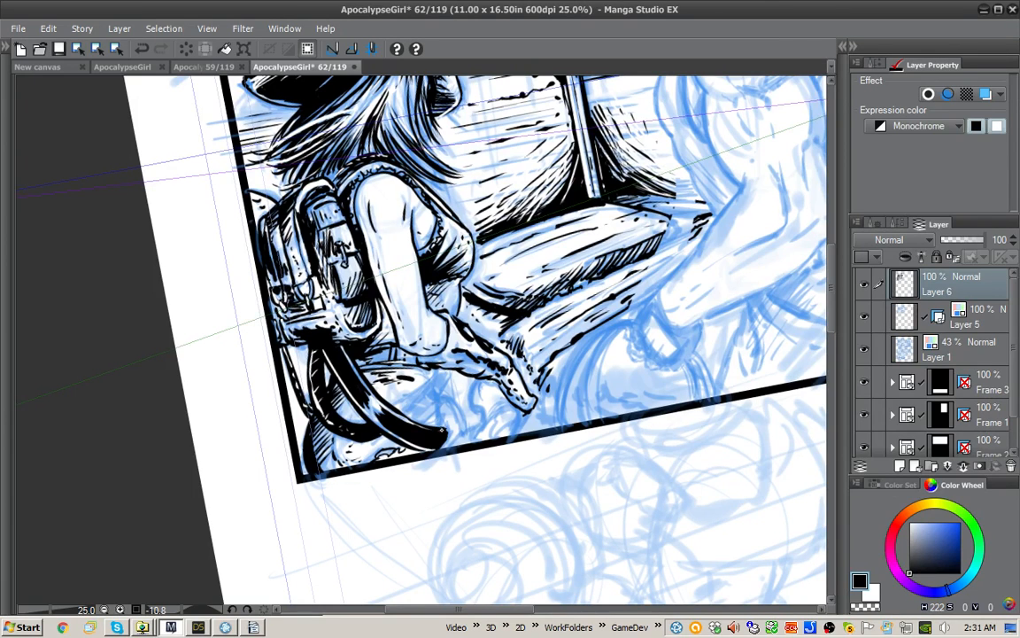
Step: Undo the last strokes at the second strap's end and ink a loop there in black
mouse_move(438, 430)
left_mouse_down()
mouse_move(458, 432)
mouse_move(441, 400)
mouse_move(464, 435)
mouse_move(441, 429)
left_mouse_up()
key("ctrl+z")
key("ctrl+z")
Step: Draw a white crisscross pattern along the black second strap
key("ctrl+z")
key("x")
key("x")
mouse_move(446, 405)
left_mouse_down()
mouse_move(441, 432)
mouse_move(461, 428)
mouse_move(437, 450)
mouse_move(418, 443)
left_mouse_up()
key("x")
key("x")
key("x")
mouse_move(360, 391)
left_mouse_down()
mouse_move(386, 402)
mouse_move(371, 391)
left_mouse_up()
key("ctrl+z")
mouse_move(372, 392)
left_mouse_down()
mouse_move(389, 397)
mouse_move(354, 395)
mouse_move(342, 383)
left_mouse_up()
mouse_move(339, 351)
left_mouse_down()
mouse_move(336, 364)
mouse_move(343, 355)
left_mouse_up()
left_click_drag(342, 373, 367, 389)
key("x")
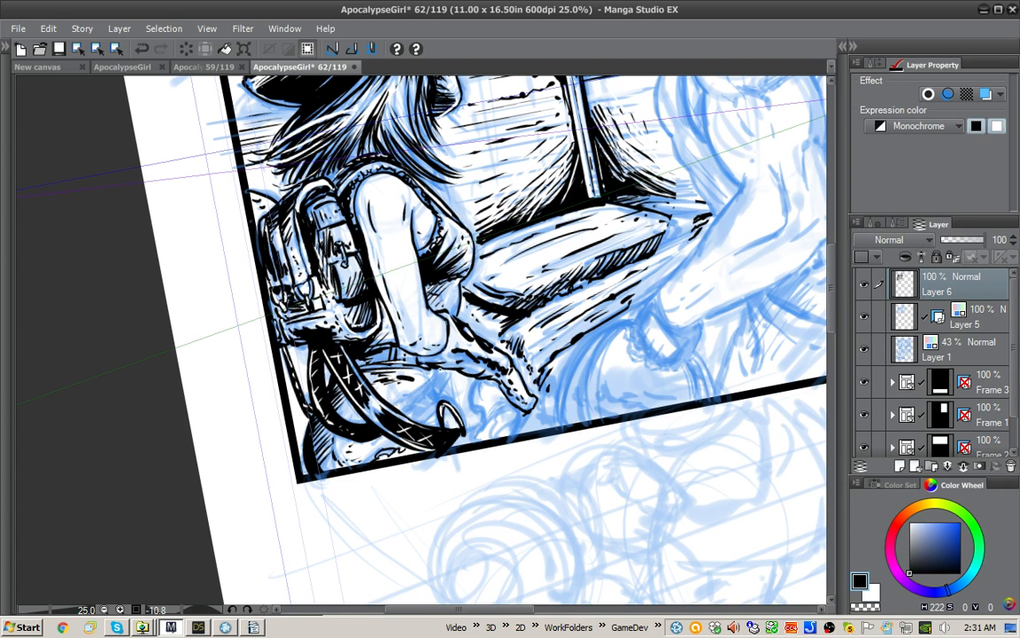
Step: Ink the dark band and hatching on the round form between the straps and the girl's forearm, with a white touch-up
left_click_drag(437, 371, 398, 403)
left_click_drag(406, 335, 377, 376)
mouse_move(448, 371)
left_mouse_down()
mouse_move(435, 395)
mouse_move(436, 383)
left_mouse_up()
left_click_drag(398, 339, 370, 378)
left_click_drag(425, 406, 405, 420)
left_click_drag(421, 404, 401, 413)
mouse_move(411, 403)
left_mouse_down()
mouse_move(402, 412)
mouse_move(435, 388)
left_mouse_up()
key("x")
mouse_move(401, 335)
left_mouse_down()
mouse_move(386, 363)
mouse_move(402, 359)
mouse_move(401, 384)
left_mouse_up()
key("x")
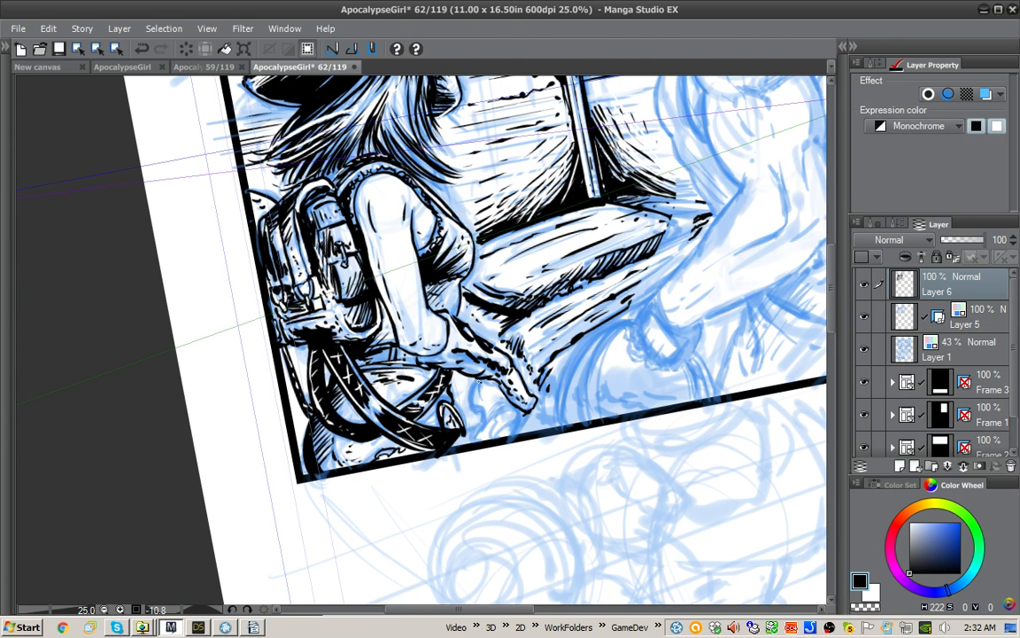
Step: Ink the small rounded shapes beneath the girl's hand in black
mouse_move(434, 340)
left_mouse_down()
mouse_move(422, 375)
mouse_move(447, 363)
left_mouse_up()
left_click_drag(456, 361, 446, 384)
left_click_drag(450, 361, 446, 383)
mouse_move(450, 354)
left_mouse_down()
mouse_move(442, 384)
mouse_move(466, 386)
left_mouse_up()
mouse_move(475, 378)
left_mouse_down()
mouse_move(452, 393)
mouse_move(436, 390)
mouse_move(428, 373)
left_mouse_up()
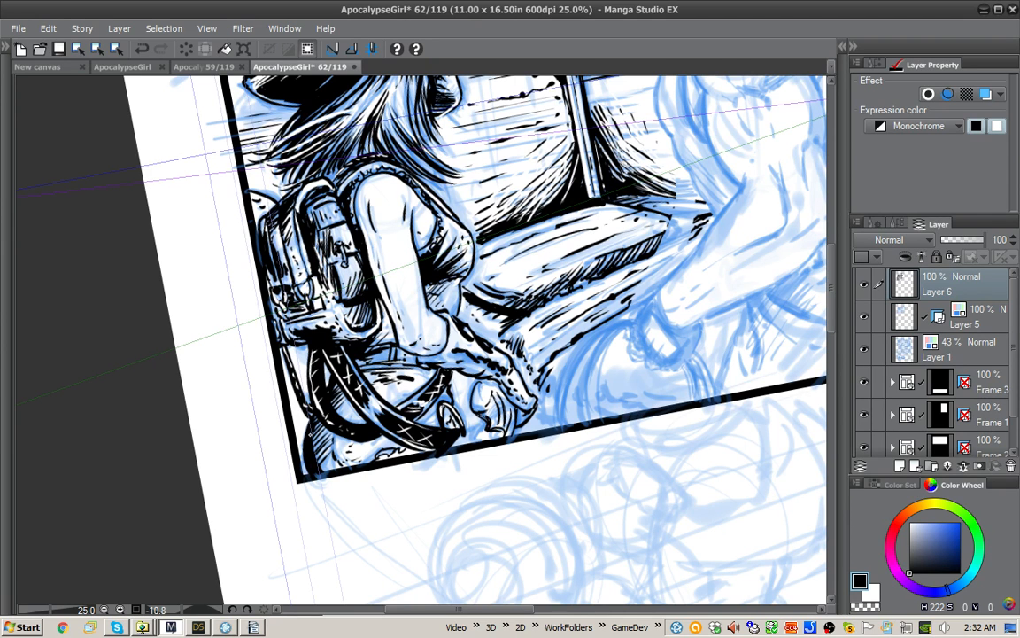
Step: Add black shadows and detail strokes to the shapes under the hand and the panel's lower corner
left_click_drag(278, 391, 268, 399)
left_click_drag(474, 398, 481, 405)
mouse_move(478, 386)
left_mouse_down()
mouse_move(489, 379)
mouse_move(515, 423)
mouse_move(511, 409)
mouse_move(517, 414)
mouse_move(501, 398)
mouse_move(466, 446)
left_mouse_up()
key("x")
key("x")
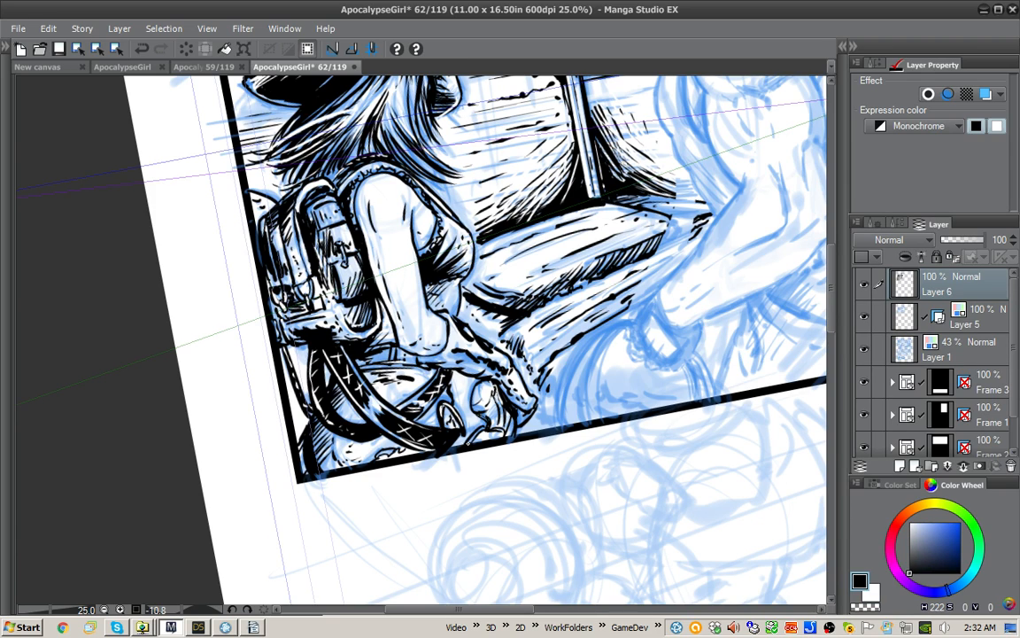
mouse_move(422, 390)
left_mouse_down()
mouse_move(404, 401)
mouse_move(419, 402)
left_mouse_up()
Step: Ink the front contour of the seated man's body from the shelf down toward the cushion, undoing the first attempt
mouse_move(673, 341)
left_mouse_down()
mouse_move(595, 476)
mouse_move(484, 555)
left_mouse_up()
left_click_drag(734, 399, 668, 283)
left_click_drag(632, 146, 617, 281)
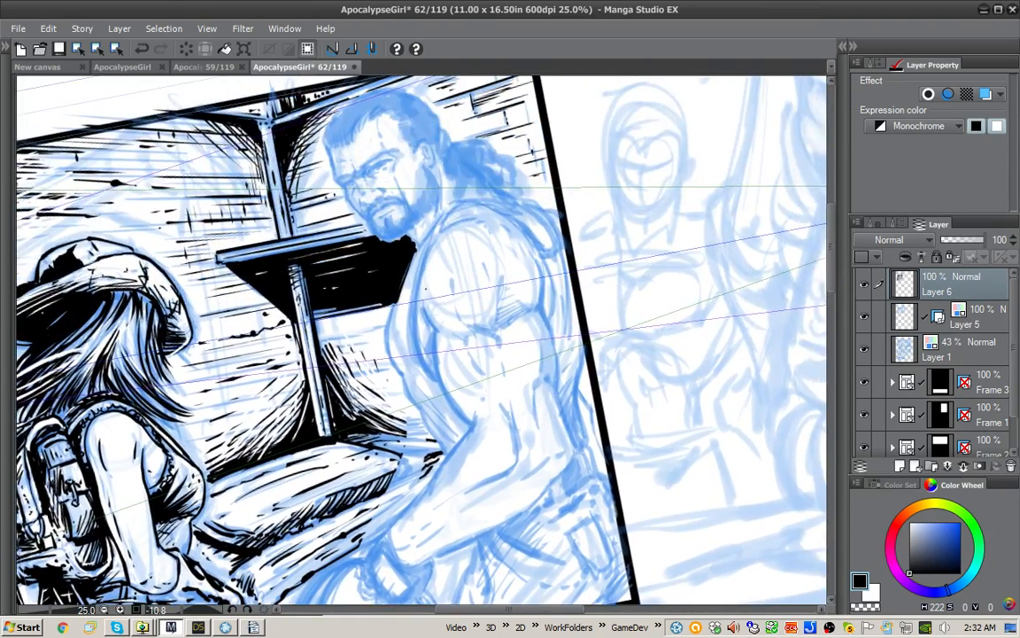
mouse_move(407, 233)
left_mouse_down()
mouse_move(423, 181)
mouse_move(374, 215)
mouse_move(369, 285)
left_mouse_up()
key("ctrl+z")
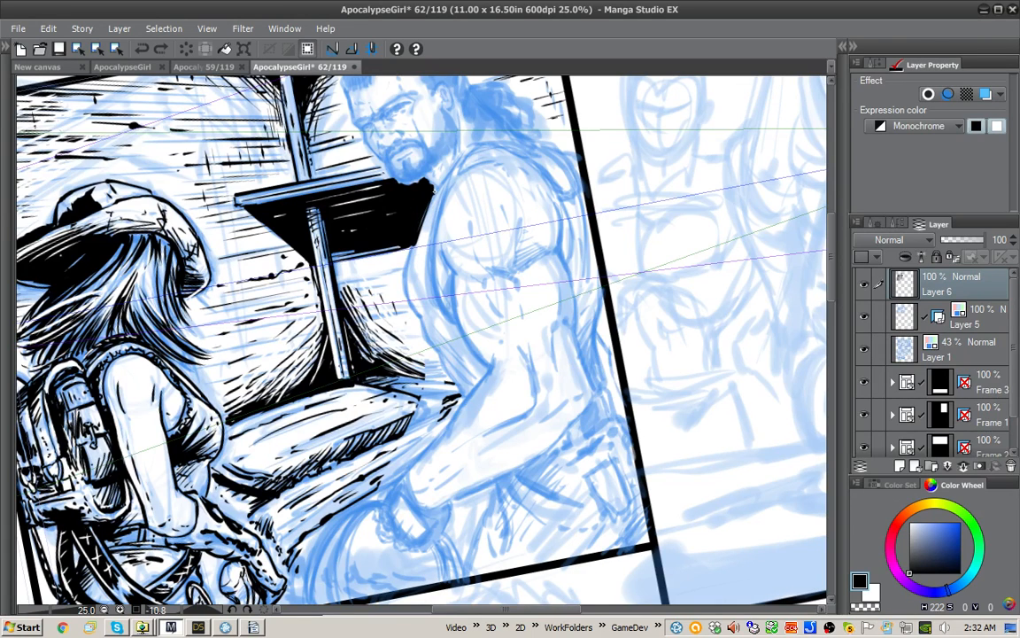
mouse_move(426, 184)
left_mouse_down()
mouse_move(407, 281)
mouse_move(431, 346)
mouse_move(466, 362)
left_mouse_up()
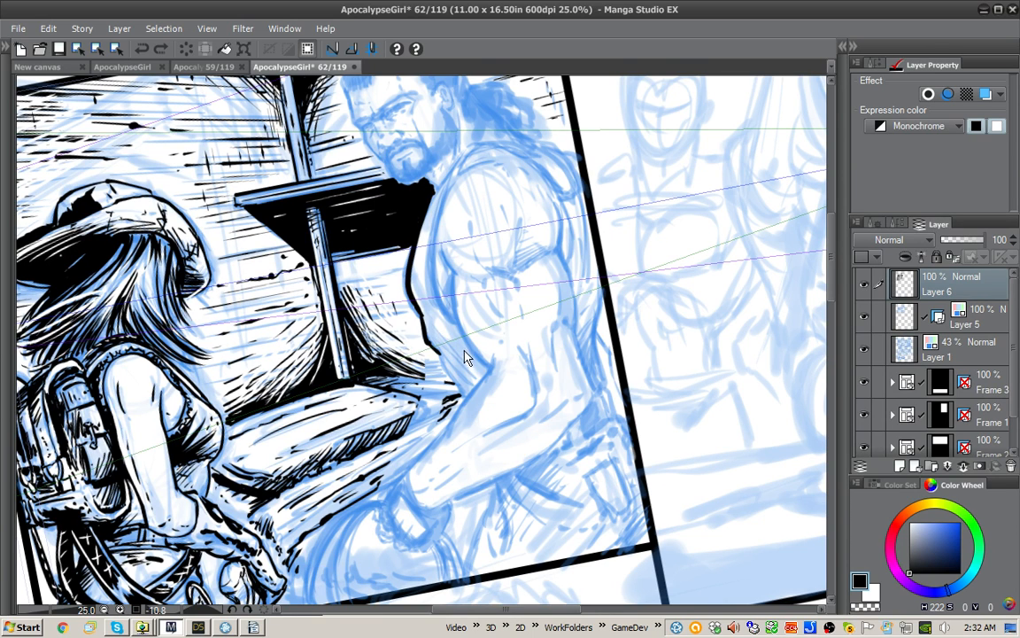
mouse_move(393, 292)
left_mouse_down()
mouse_move(427, 332)
mouse_move(405, 339)
left_mouse_up()
left_click_drag(404, 339, 422, 358)
Step: Ink the front edge of the seated man's upper arm, his forearm's upper contour and the inner elbow crease
mouse_move(446, 217)
left_mouse_down()
mouse_move(431, 270)
mouse_move(456, 323)
left_mouse_up()
mouse_move(440, 237)
left_mouse_down()
mouse_move(482, 359)
mouse_move(456, 416)
left_mouse_up()
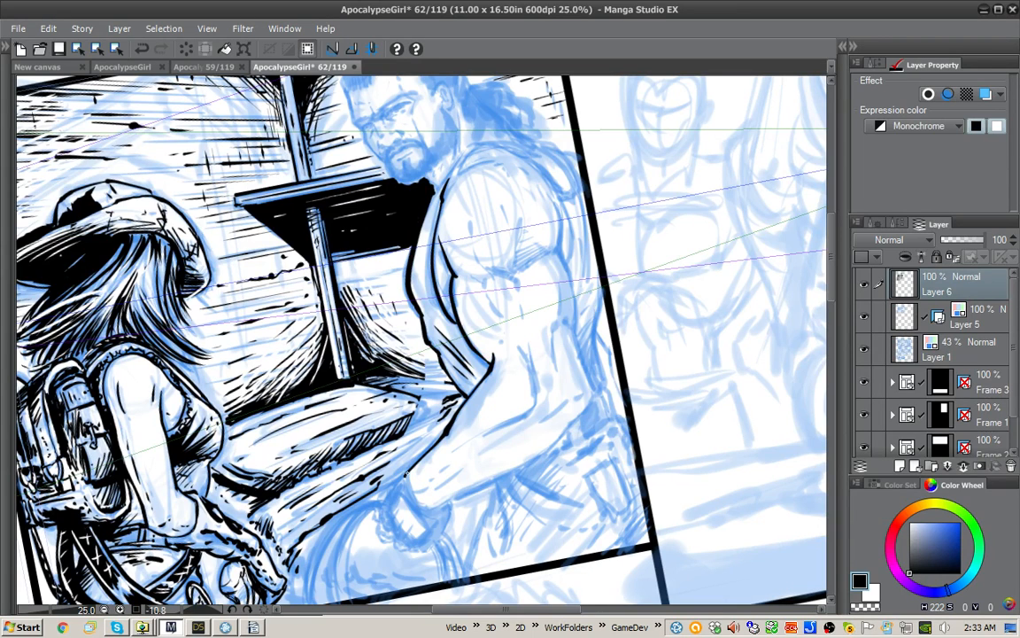
mouse_move(520, 346)
left_mouse_down()
mouse_move(536, 401)
mouse_move(476, 440)
left_mouse_up()
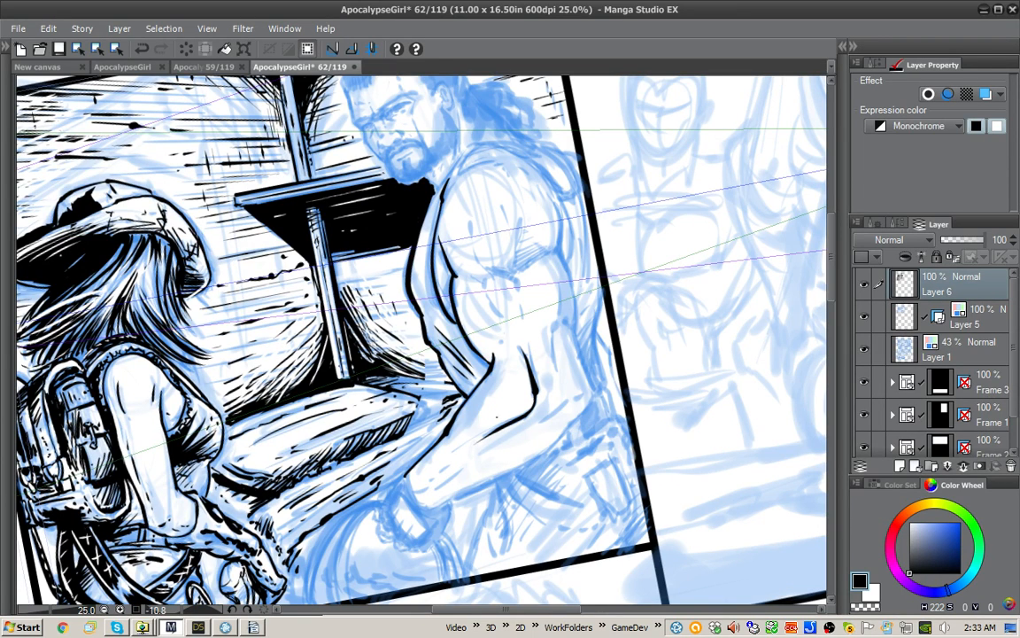
Step: Hatch the shadow at the man's inner elbow and along his far side above the cushion, redoing one stroke
mouse_move(522, 352)
left_mouse_down()
mouse_move(534, 406)
mouse_move(464, 417)
left_mouse_up()
left_click_drag(467, 361, 463, 381)
mouse_move(417, 341)
left_mouse_down()
mouse_move(446, 377)
mouse_move(412, 385)
left_mouse_up()
key("ctrl+z")
left_click_drag(436, 348, 412, 381)
Step: Ink the biceps shadow on the man's arm, with a white touch-up and short black accents beside it
left_click_drag(449, 323, 455, 332)
left_click_drag(484, 280, 500, 311)
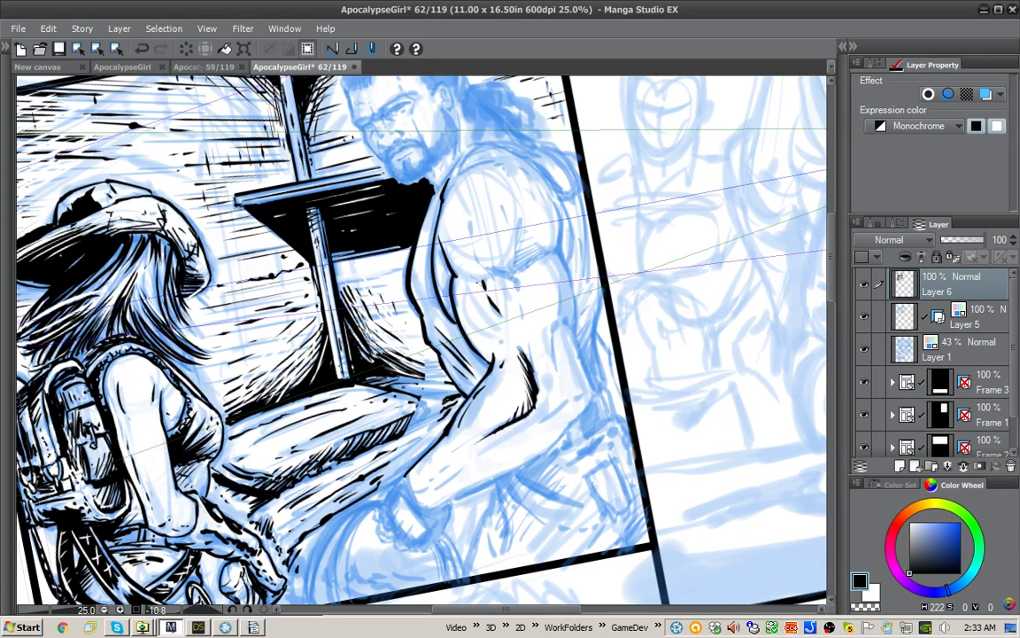
key("x")
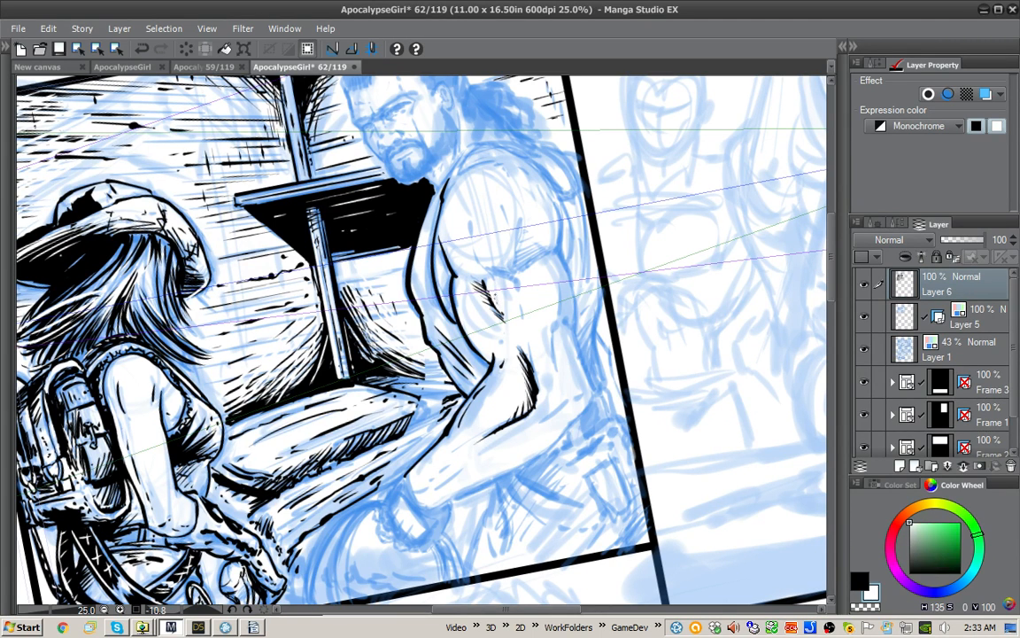
key("x")
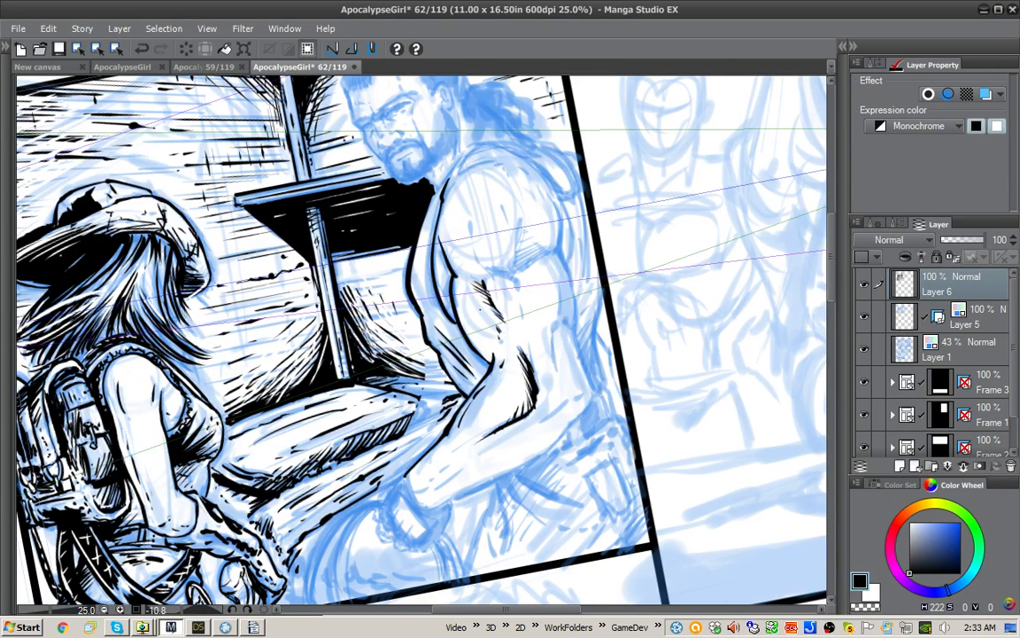
left_click_drag(464, 317, 481, 341)
Step: Ink the shoulder muscle lines and hatch the black crease where the shoulder meets the upper arm
left_click_drag(469, 219, 489, 270)
left_click_drag(516, 206, 516, 270)
left_click_drag(549, 249, 516, 265)
left_click_drag(551, 244, 517, 260)
left_click_drag(536, 241, 518, 254)
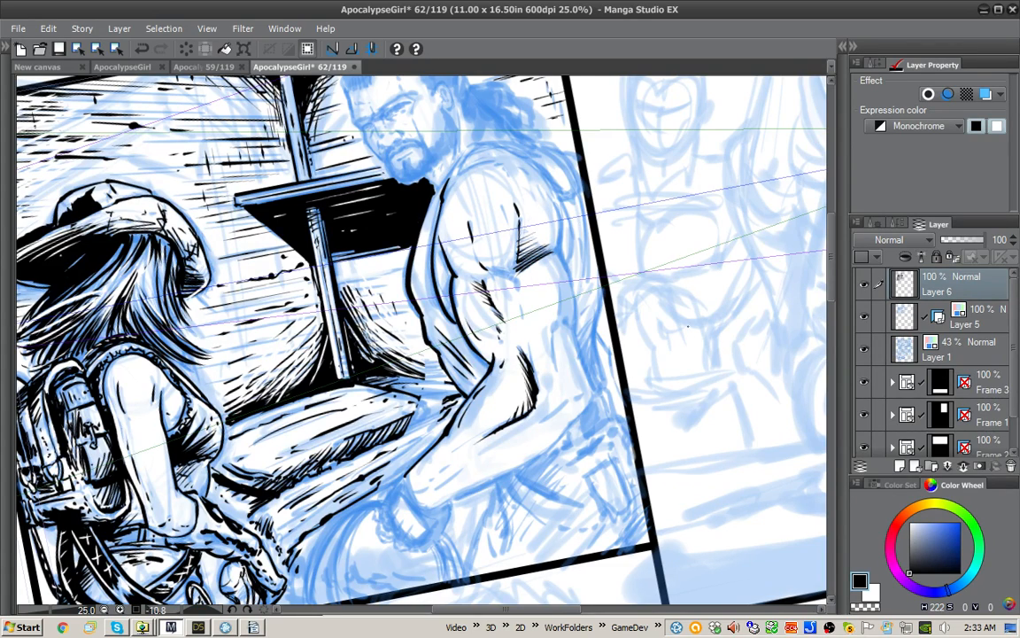
Step: Rotate the canvas and hatch beside the crease at the base of the man's shoulder muscle
left_click_drag(688, 326, 653, 206)
left_click_drag(480, 228, 455, 244)
left_click_drag(469, 221, 454, 232)
left_click_drag(467, 211, 450, 220)
left_click_drag(464, 202, 449, 215)
key("x")
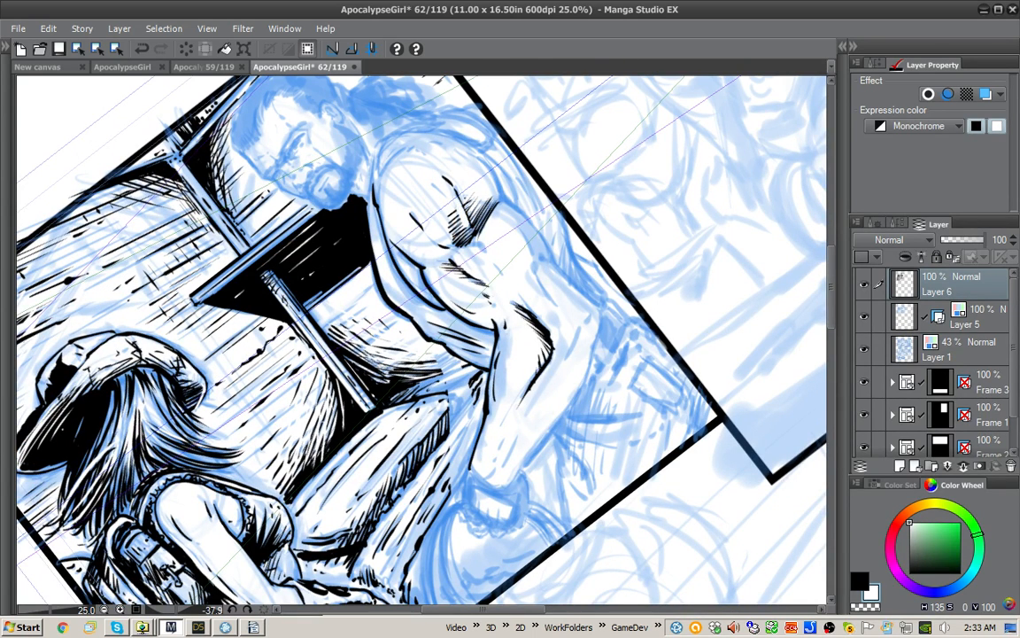
Step: Break up the shoulder hatching with white strokes and deepen the crease in black with added detail marks
left_click_drag(413, 193, 408, 210)
mouse_move(410, 188)
left_mouse_down()
mouse_move(403, 205)
mouse_move(427, 217)
mouse_move(419, 232)
mouse_move(433, 211)
left_mouse_up()
key("x")
key("x")
left_click_drag(444, 219, 438, 231)
mouse_move(445, 187)
left_mouse_down()
mouse_move(434, 210)
mouse_move(442, 196)
left_mouse_up()
left_click_drag(453, 183, 404, 223)
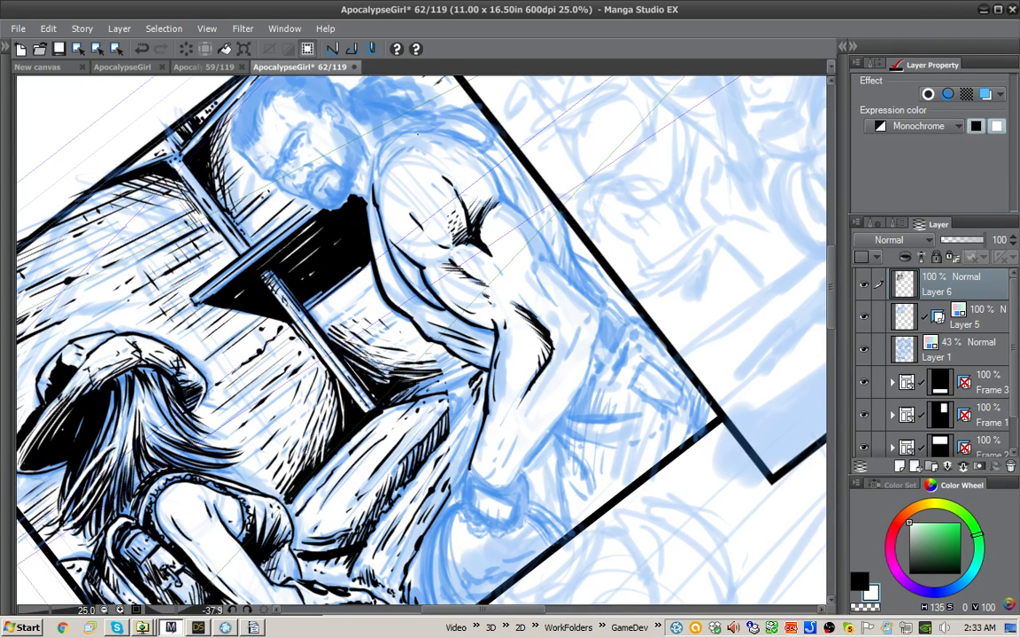
Step: Ink the top and back of the man's shoulder and the outer arm contour down to the wrist
key("x")
left_click_drag(441, 135, 412, 154)
left_click_drag(455, 152, 436, 183)
mouse_move(501, 201)
left_mouse_down()
mouse_move(598, 310)
mouse_move(577, 377)
mouse_move(517, 476)
left_mouse_up()
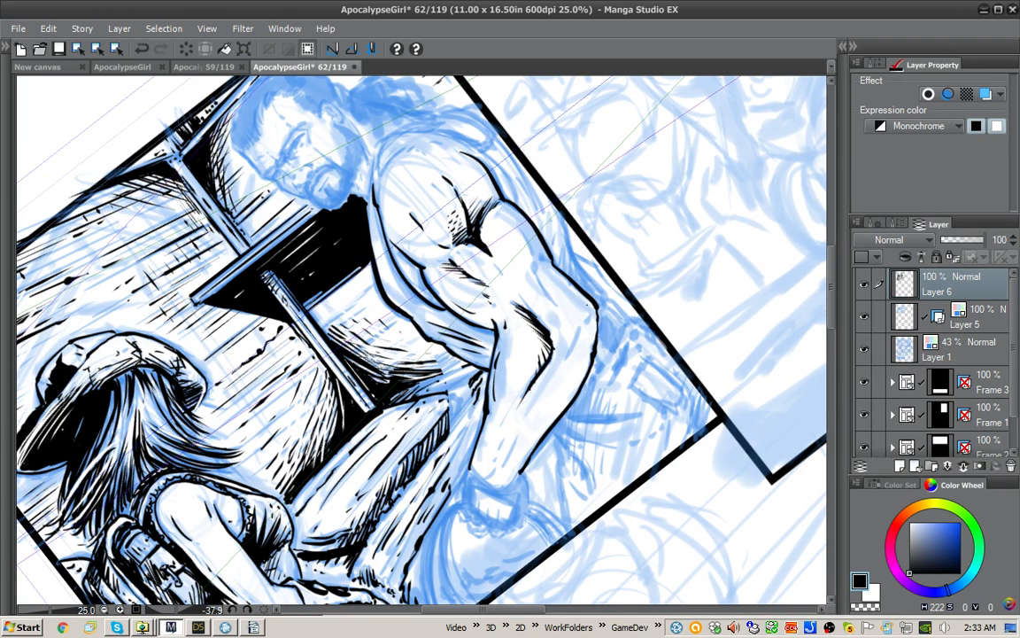
Step: Ink the muscle lines around the man's elbow, forearm and upper arm
left_click_drag(528, 272, 498, 339)
left_click_drag(550, 362, 514, 431)
left_click_drag(563, 338, 550, 367)
left_click_drag(479, 233, 505, 280)
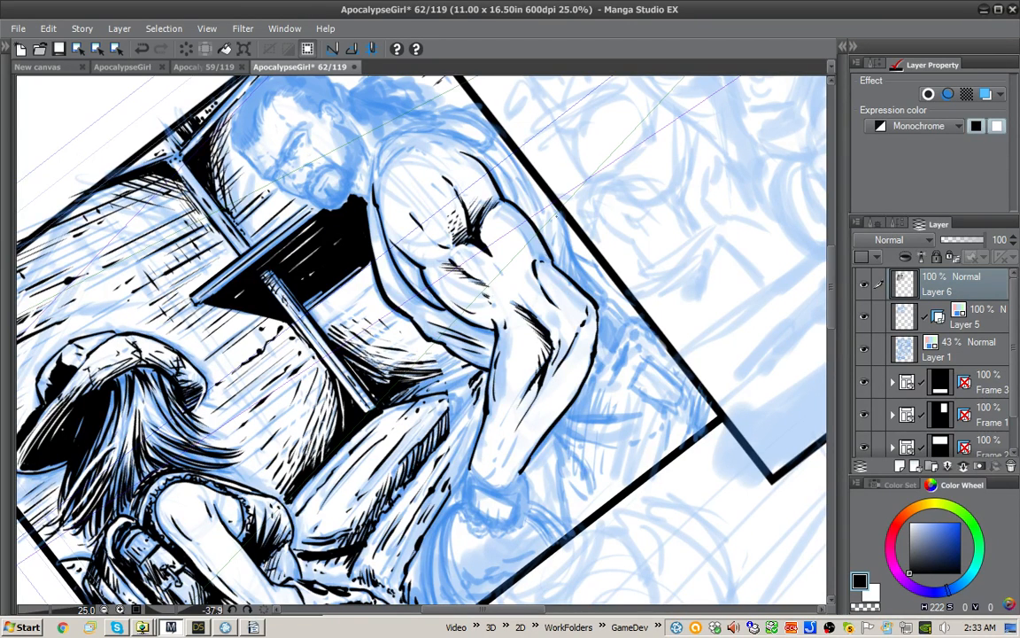
Step: Rotate the canvas and add forearm accents and hatching along the back of the man's upper arm
left_click_drag(556, 215, 556, 462)
mouse_move(511, 373)
left_mouse_down()
mouse_move(485, 406)
mouse_move(469, 408)
left_mouse_up()
mouse_move(471, 403)
left_mouse_down()
mouse_move(459, 414)
mouse_move(475, 390)
left_mouse_up()
left_click_drag(549, 312, 539, 342)
left_click_drag(544, 324, 527, 357)
left_click_drag(533, 338, 513, 365)
left_click_drag(520, 352, 507, 367)
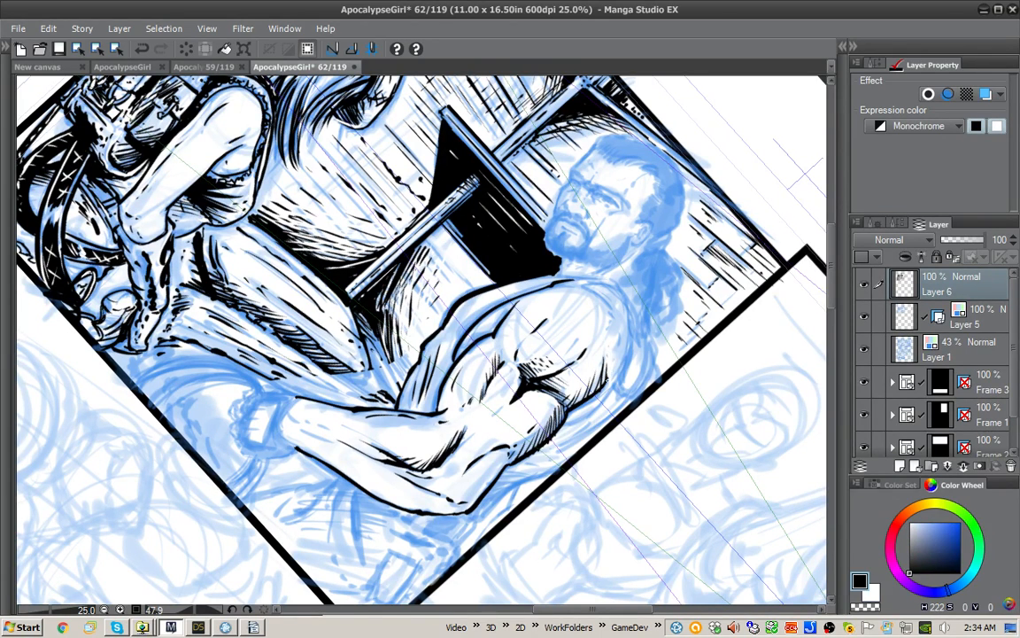
Step: Hatch the back of the man's shoulder and ink its front contour down to the biceps
mouse_move(615, 321)
left_mouse_down()
mouse_move(615, 367)
mouse_move(619, 355)
left_mouse_up()
mouse_move(603, 295)
left_mouse_down()
mouse_move(616, 312)
mouse_move(500, 152)
left_mouse_up()
left_click_drag(439, 178, 476, 158)
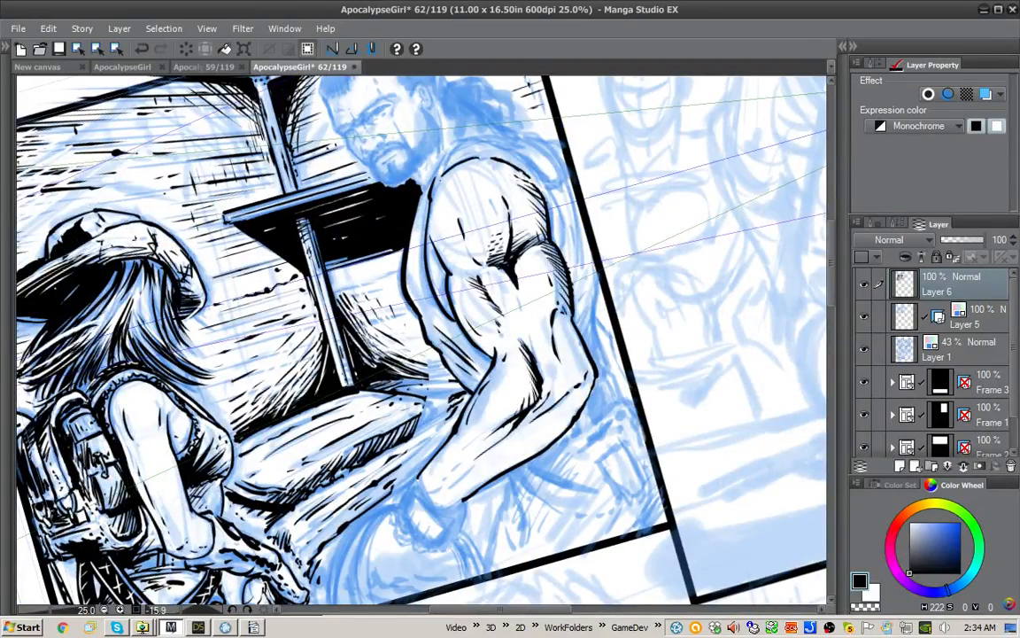
left_click_drag(436, 188, 433, 201)
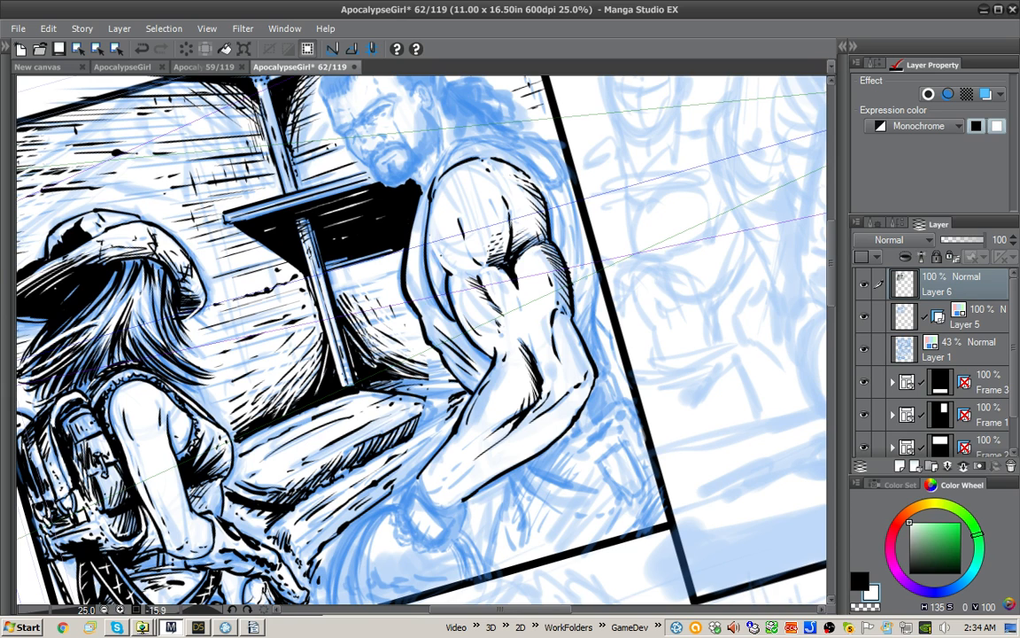
left_click_drag(429, 240, 451, 273)
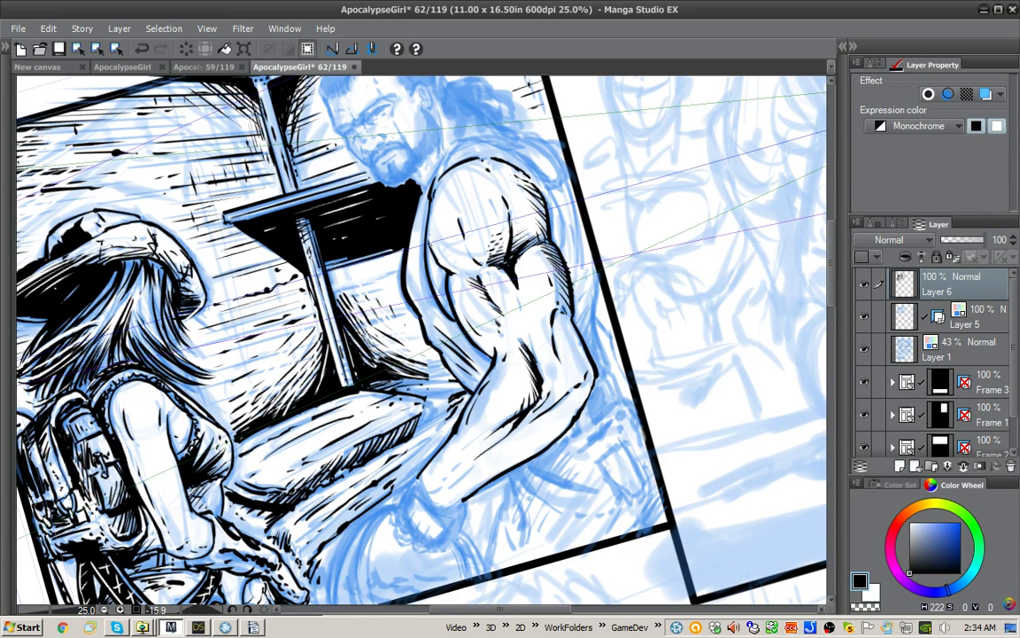
Step: Rotate the canvas and hatch the lower edge of the shoulder muscle above the biceps
key("x")
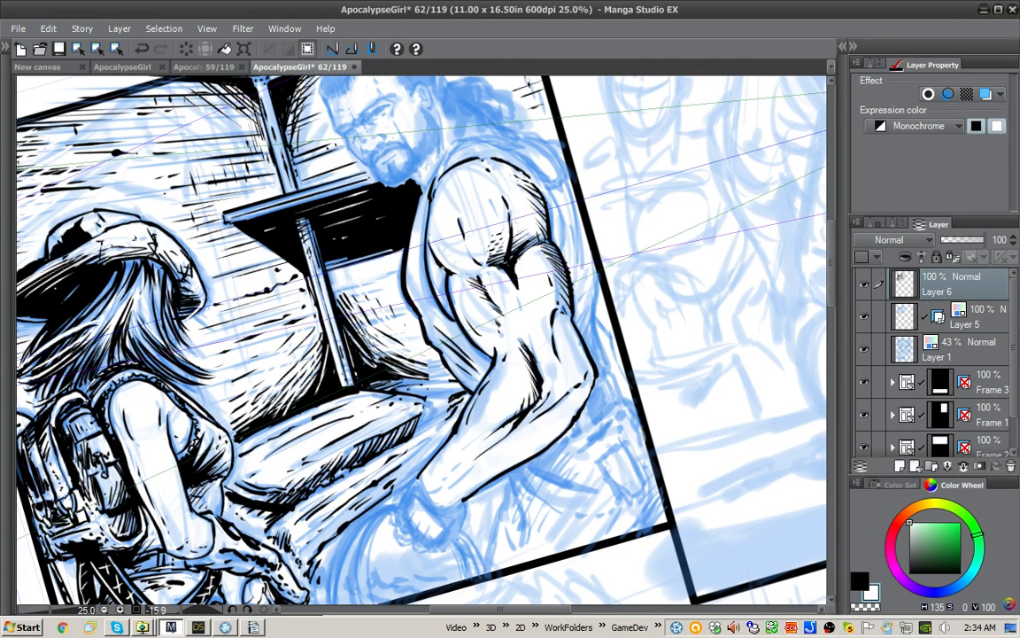
key("x")
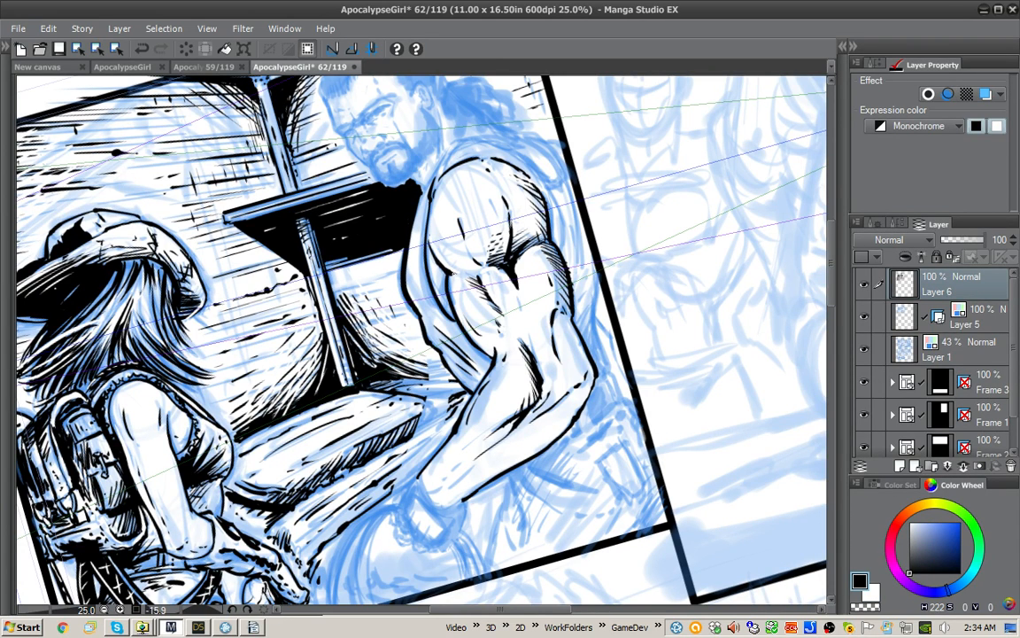
key("x")
key("x")
left_click_drag(737, 321, 624, 99)
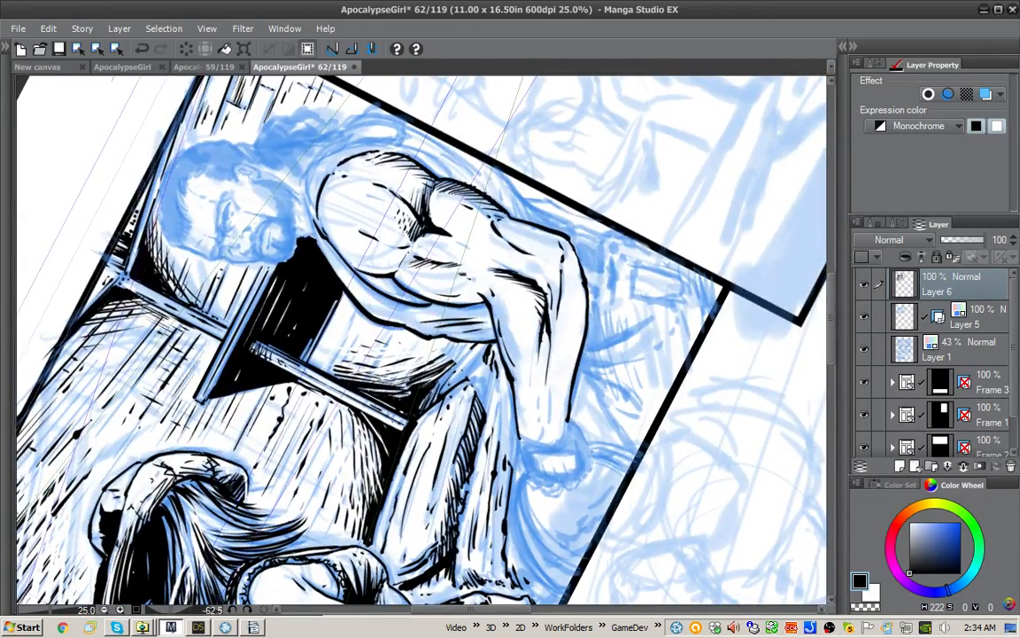
mouse_move(397, 272)
left_mouse_down()
mouse_move(410, 250)
mouse_move(388, 259)
left_mouse_up()
key("x")
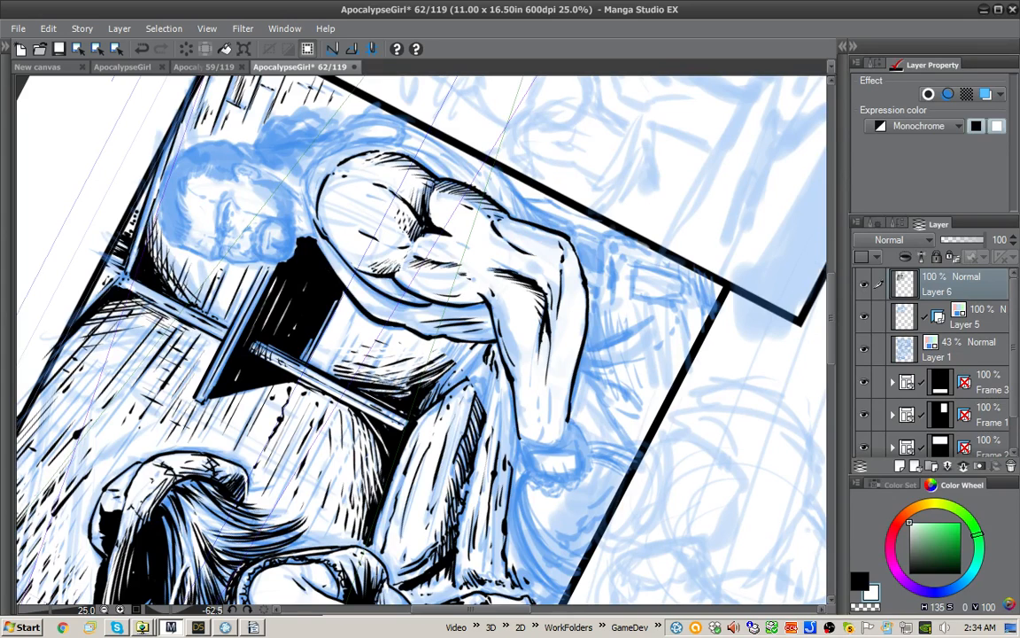
key("x")
mouse_move(411, 246)
left_mouse_down()
mouse_move(420, 230)
mouse_move(416, 237)
left_mouse_up()
left_click_drag(396, 251, 407, 238)
left_click_drag(388, 247, 395, 235)
Step: Add short hatching strokes along the front contour of the man's shoulder
key("x")
key("x")
left_click_drag(316, 211, 320, 197)
mouse_move(319, 219)
left_mouse_down()
mouse_move(326, 205)
mouse_move(330, 213)
left_mouse_up()
left_click_drag(333, 221, 346, 217)
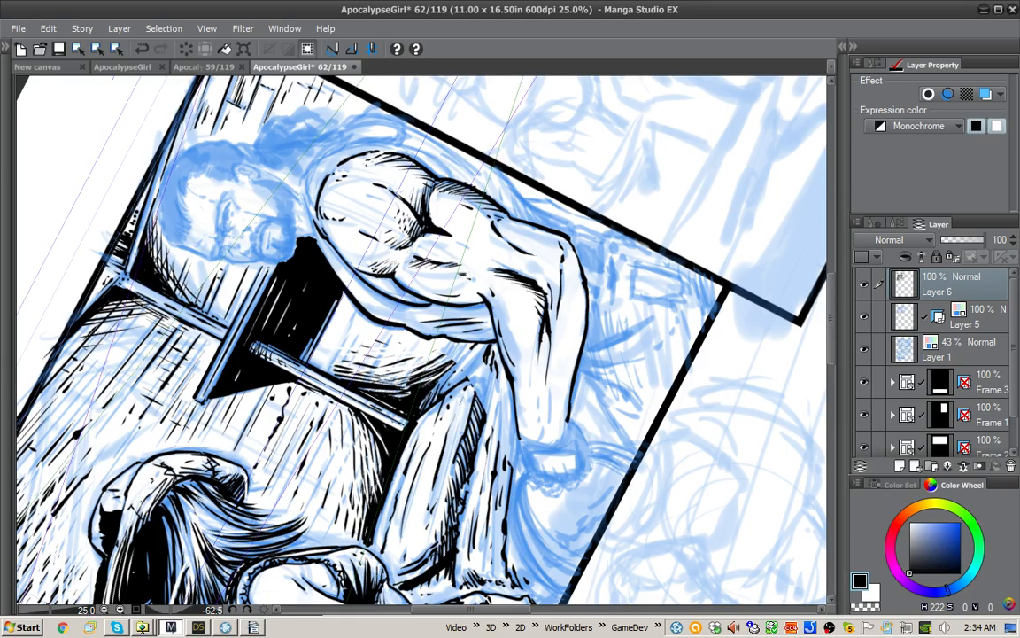
Step: Rotate the canvas back, touch up the shoulder hatching in white and add black accents at the top of the biceps
left_click_drag(567, 181, 568, 264)
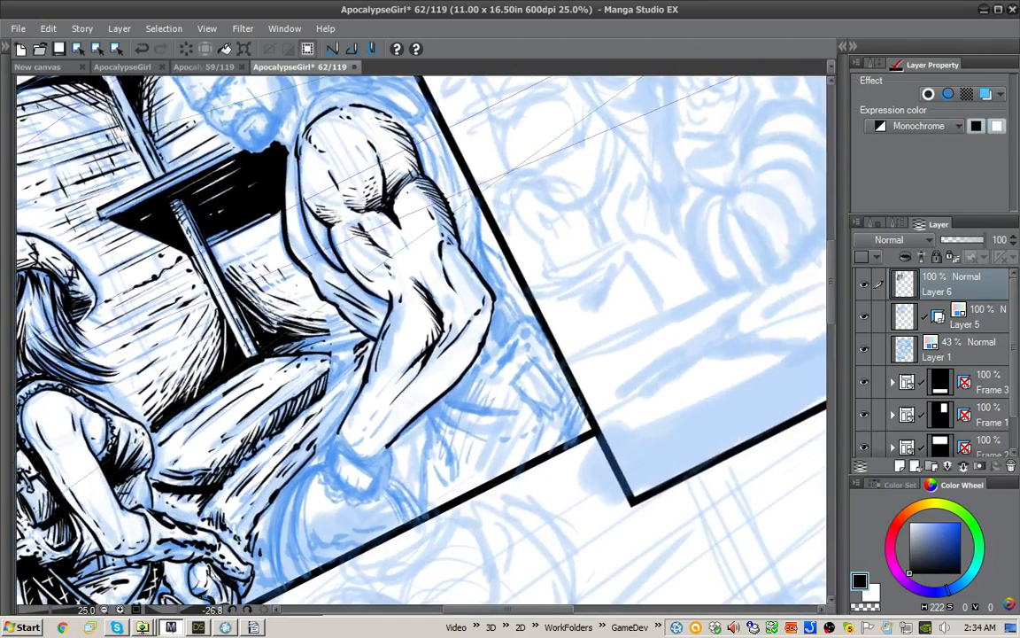
key("x")
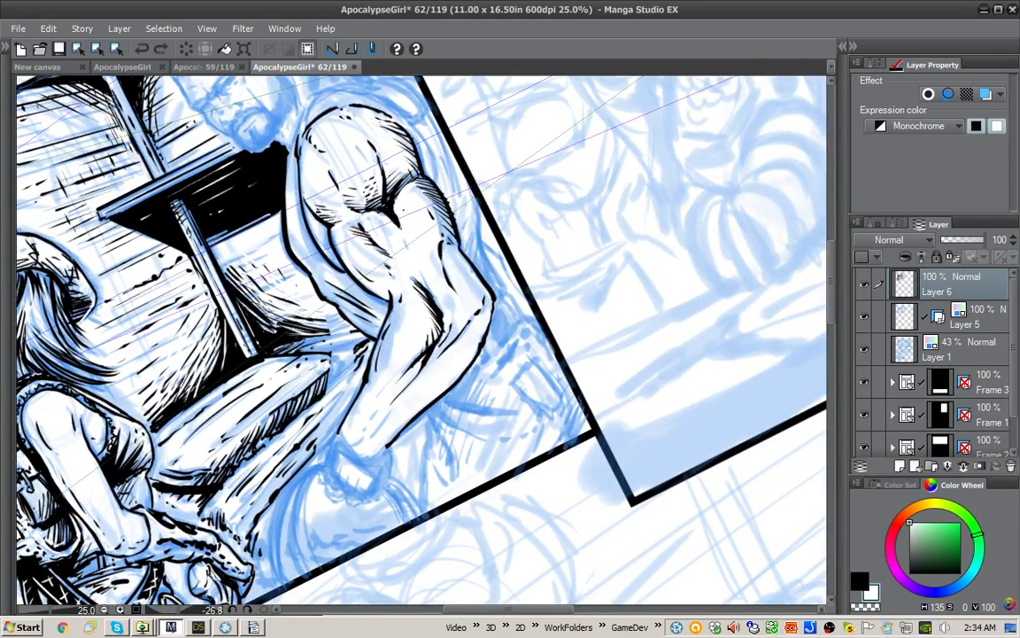
left_click_drag(358, 205, 360, 194)
left_click_drag(352, 202, 356, 184)
key("x")
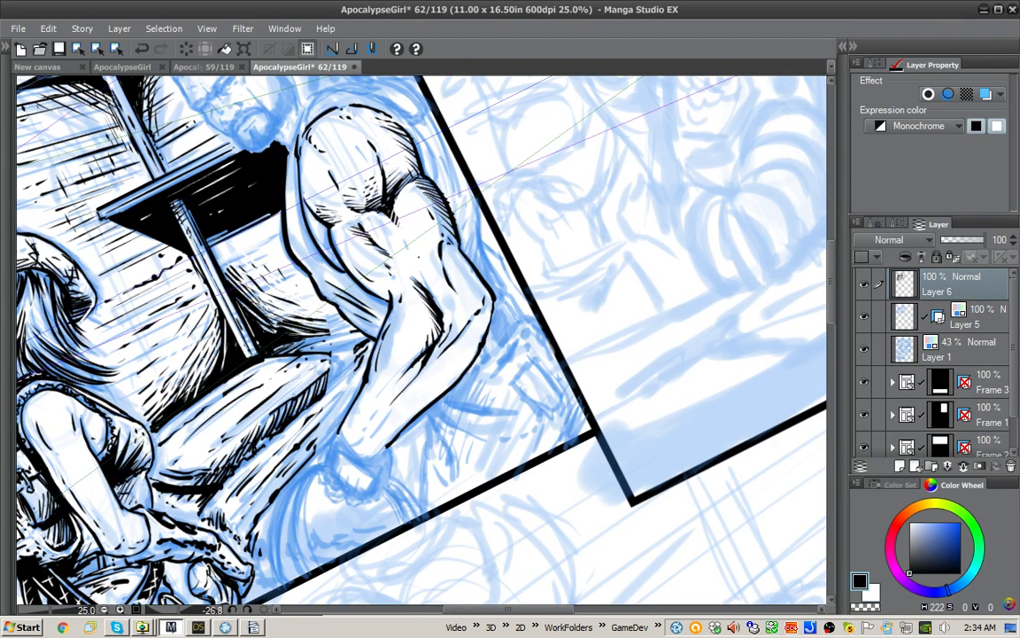
mouse_move(368, 225)
left_mouse_down()
mouse_move(376, 242)
mouse_move(393, 225)
left_mouse_up()
Step: Ink fine muscle lines along the man's forearm toward the wrist, redoing the first strokes and erasing the excess
left_click_drag(450, 280, 397, 346)
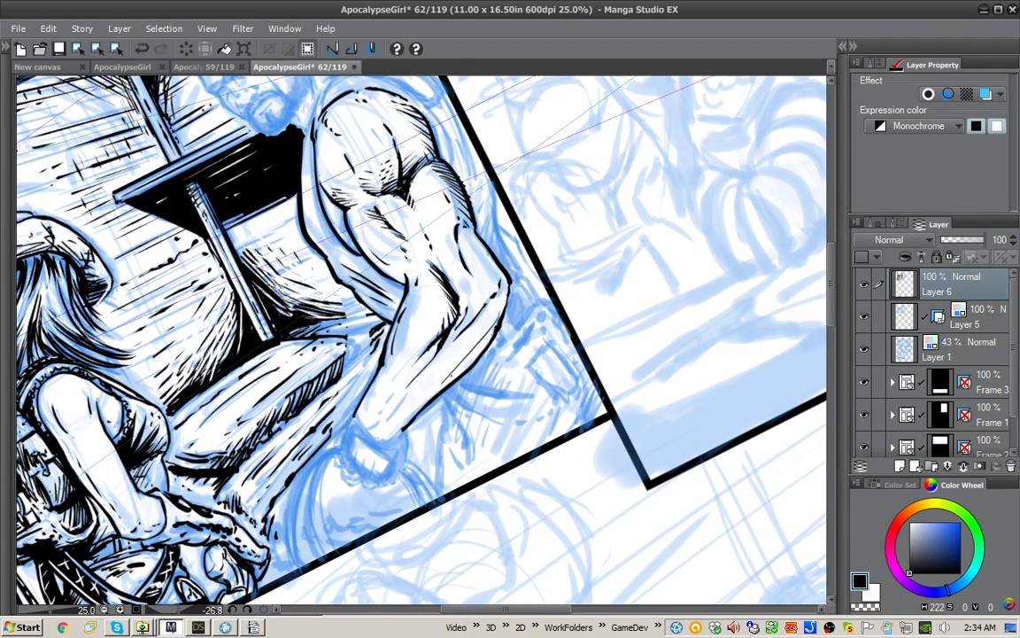
key("ctrl+z")
key("ctrl+z")
left_click_drag(449, 281, 379, 361)
mouse_move(372, 429)
left_mouse_down()
mouse_move(402, 376)
mouse_move(405, 398)
mouse_move(380, 406)
mouse_move(407, 375)
left_mouse_up()
key("e")
left_click_drag(414, 326, 404, 339)
key("p")
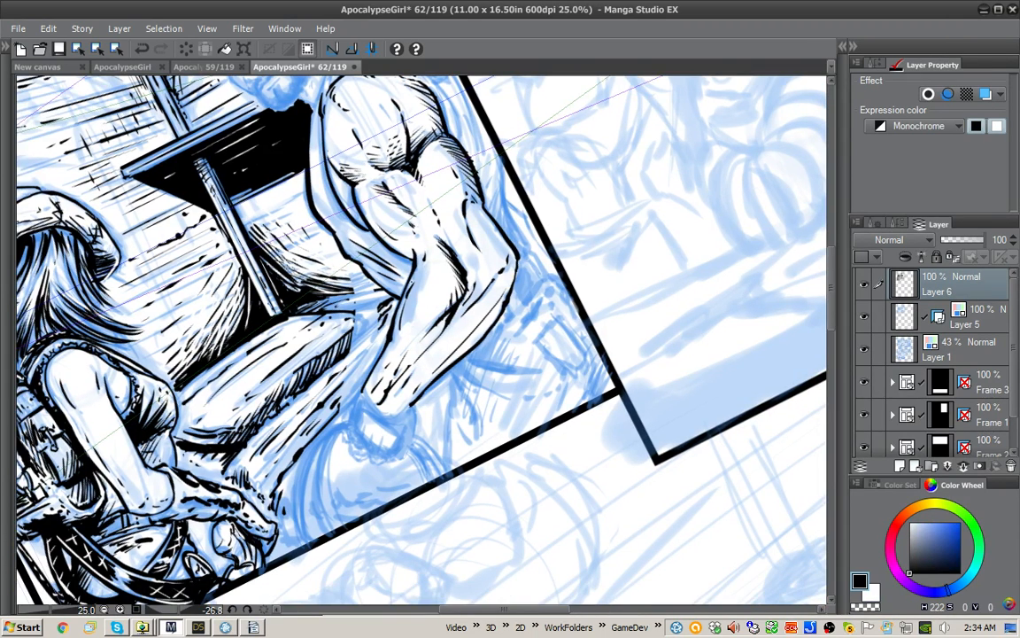
Step: Outline the man's wristband and the hand inside it, and fill the band with black
mouse_move(364, 393)
left_mouse_down()
mouse_move(388, 423)
mouse_move(412, 408)
mouse_move(405, 451)
mouse_move(385, 463)
mouse_move(347, 420)
mouse_move(358, 391)
mouse_move(371, 438)
mouse_move(395, 435)
mouse_move(365, 412)
mouse_move(365, 434)
mouse_move(382, 441)
left_mouse_up()
left_click_drag(383, 431, 388, 444)
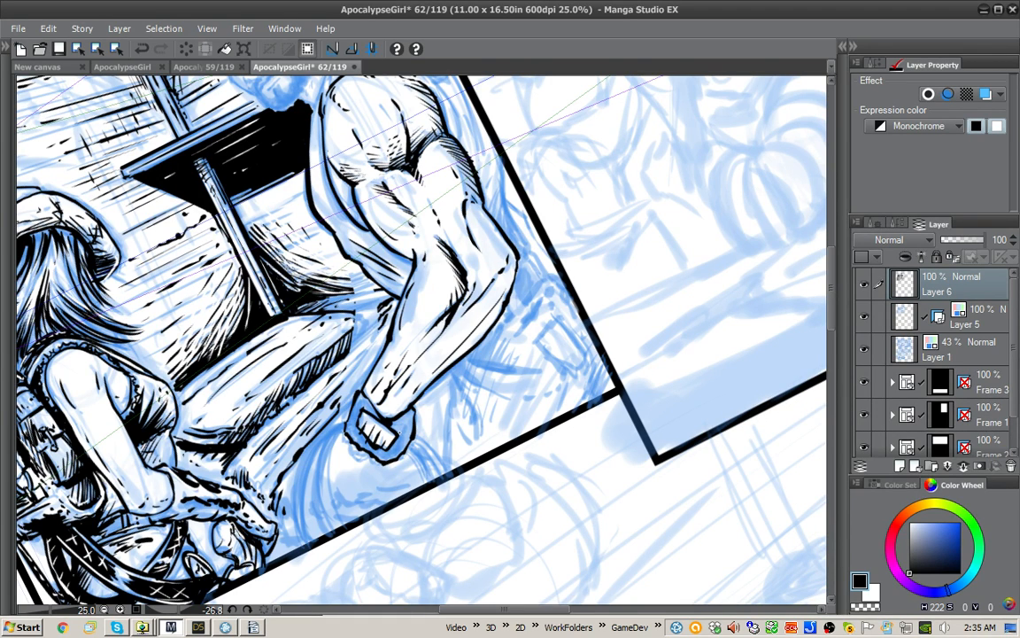
key("g")
left_click(403, 433)
key("p")
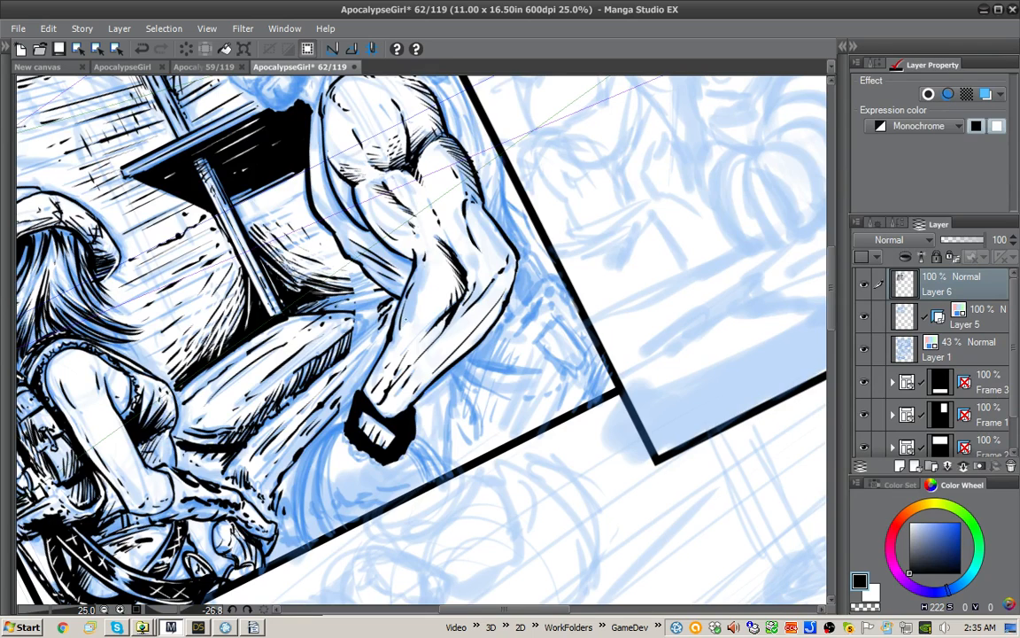
Step: Break up the edge of the black wristband with transparent strokes
key("c")
mouse_move(408, 440)
left_mouse_down()
mouse_move(400, 451)
mouse_move(344, 443)
mouse_move(349, 455)
mouse_move(387, 464)
left_mouse_up()
key("c")
key("c")
key("c")
Step: Ink the curved parallel lines of the round form beneath the man's wristband down to the panel border
mouse_move(356, 394)
left_mouse_down()
mouse_move(336, 422)
mouse_move(299, 545)
left_mouse_up()
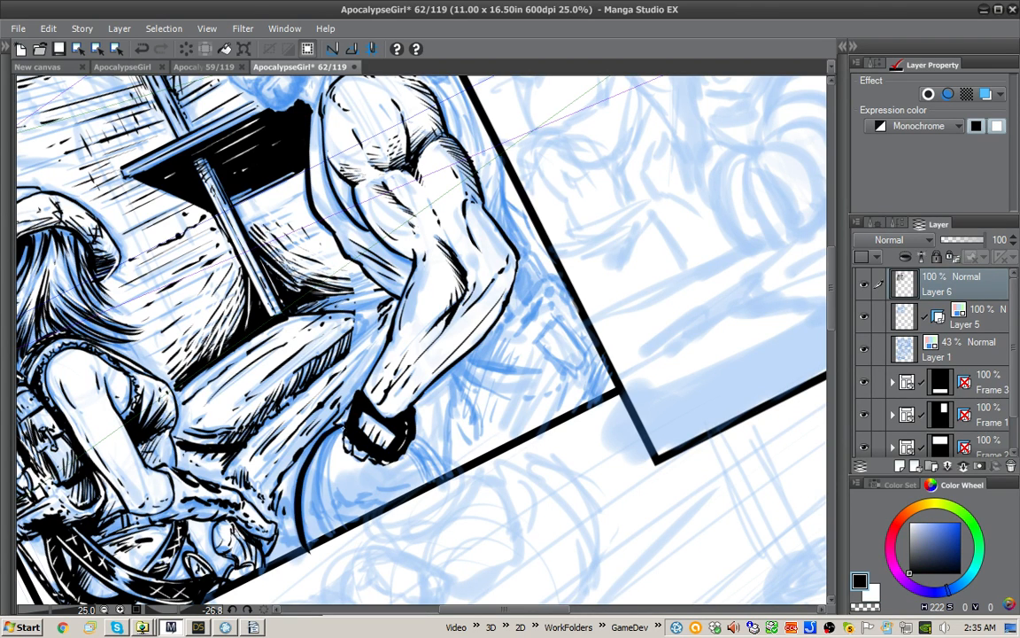
left_click_drag(324, 445, 310, 538)
left_click_drag(334, 452, 320, 529)
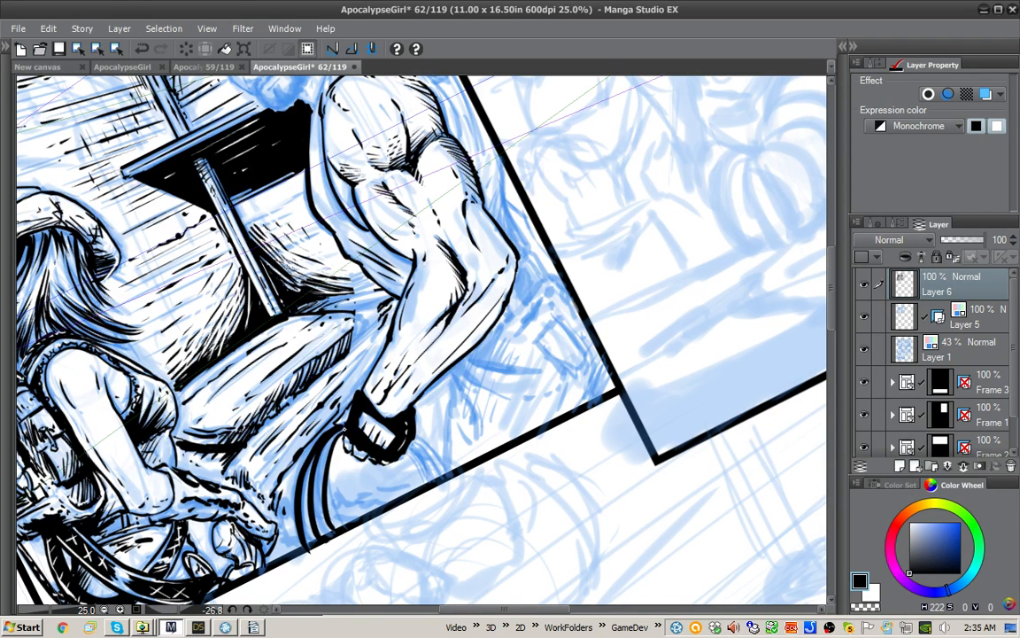
left_click_drag(344, 428, 328, 524)
Step: Add white dashes along the curved lines and wristband, and ink the round form's opposite curved edge in black
key("x")
mouse_move(344, 428)
left_mouse_down()
mouse_move(324, 479)
mouse_move(329, 528)
left_mouse_up()
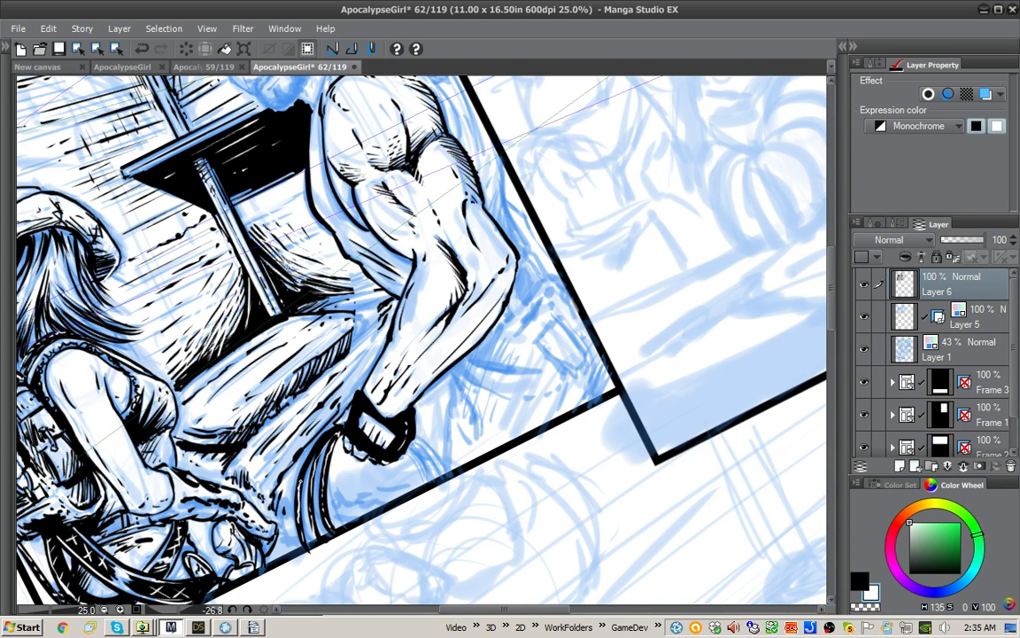
key("x")
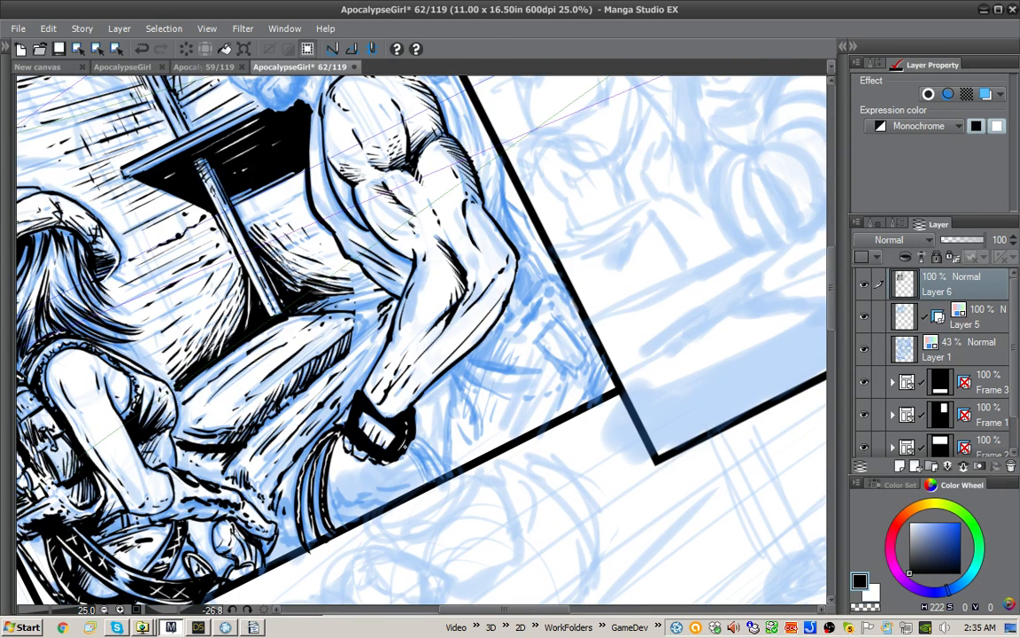
left_click_drag(411, 449, 441, 478)
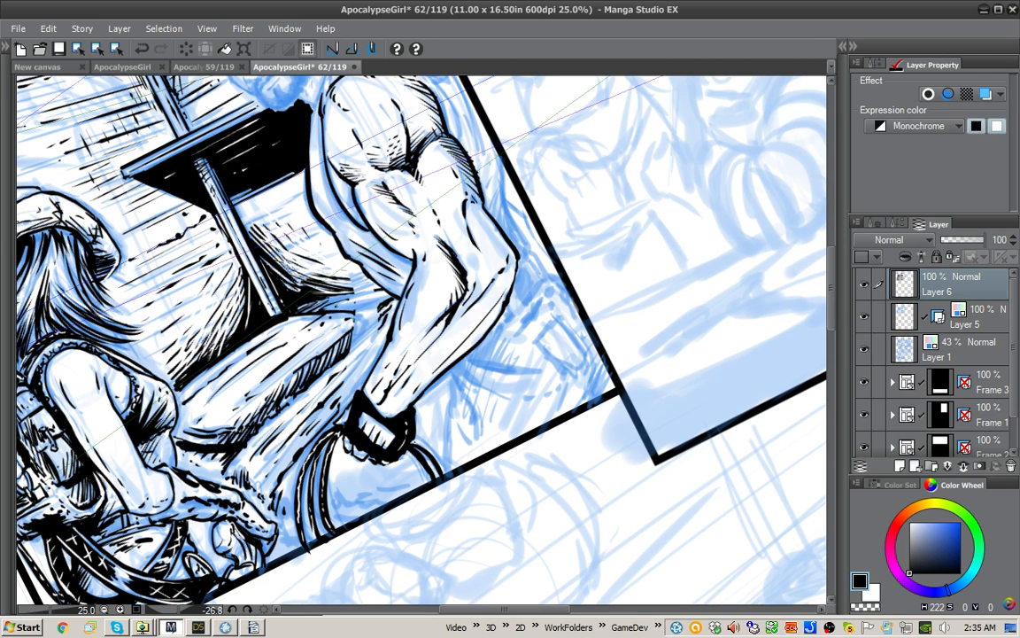
key("x")
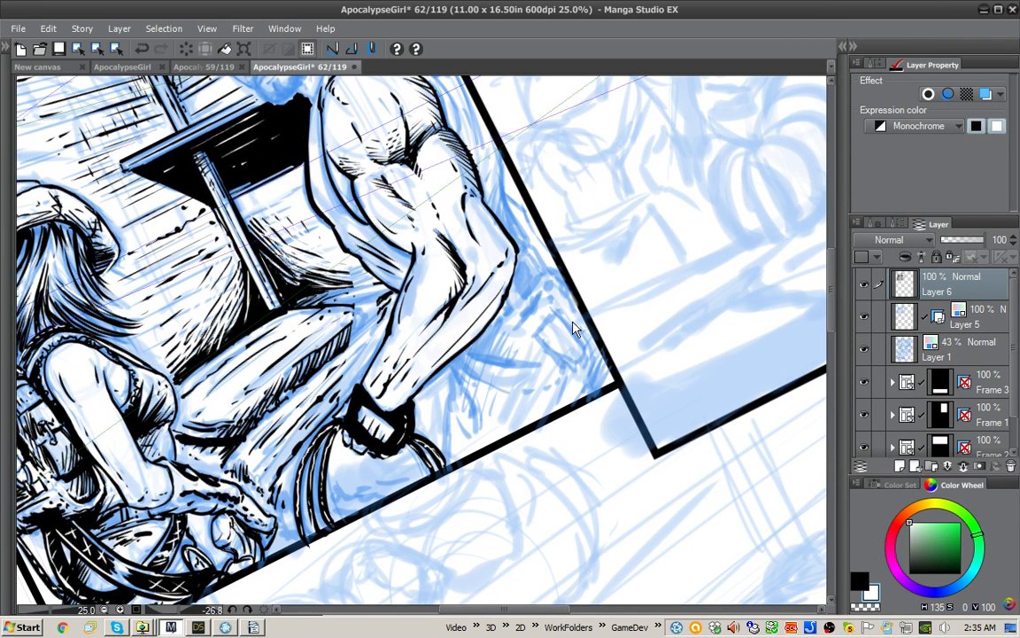
key("x")
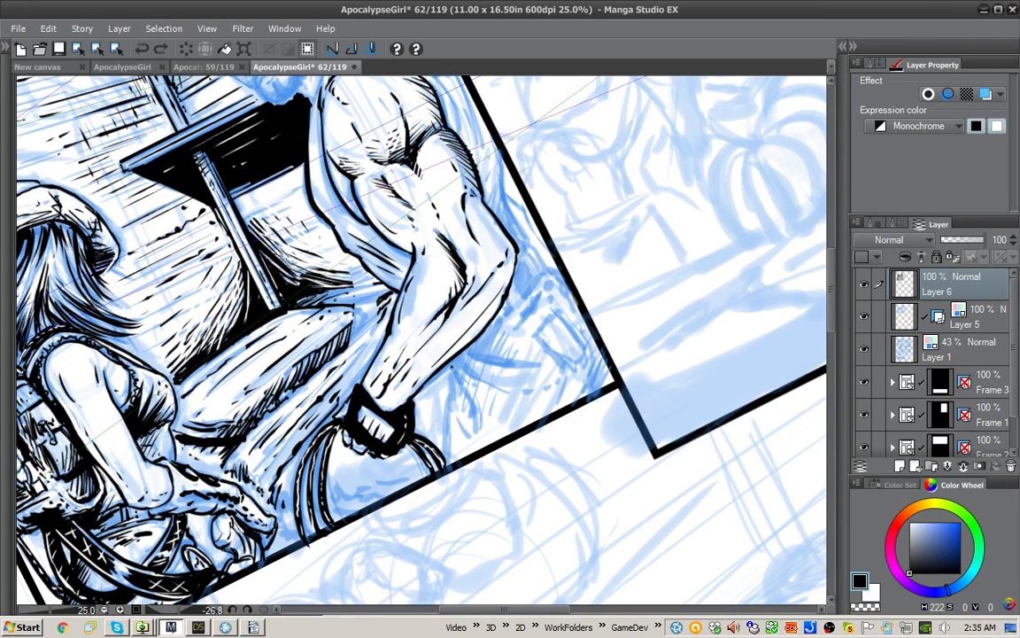
Step: Ink the fold lines and hatching on the man's trousers beside the wristband and in the panel's lower corner
mouse_move(460, 387)
left_mouse_down()
mouse_move(465, 416)
mouse_move(477, 420)
mouse_move(472, 449)
mouse_move(451, 419)
mouse_move(445, 450)
left_mouse_up()
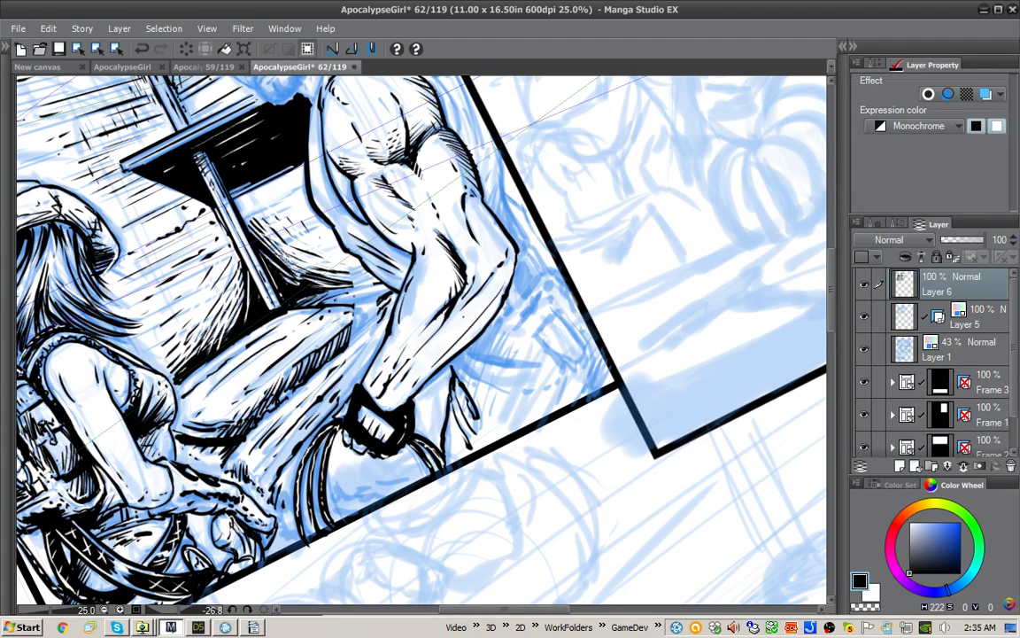
mouse_move(467, 366)
left_mouse_down()
mouse_move(522, 398)
mouse_move(505, 434)
left_mouse_up()
left_click_drag(517, 398, 493, 435)
mouse_move(505, 397)
left_mouse_down()
mouse_move(488, 433)
mouse_move(483, 427)
left_mouse_up()
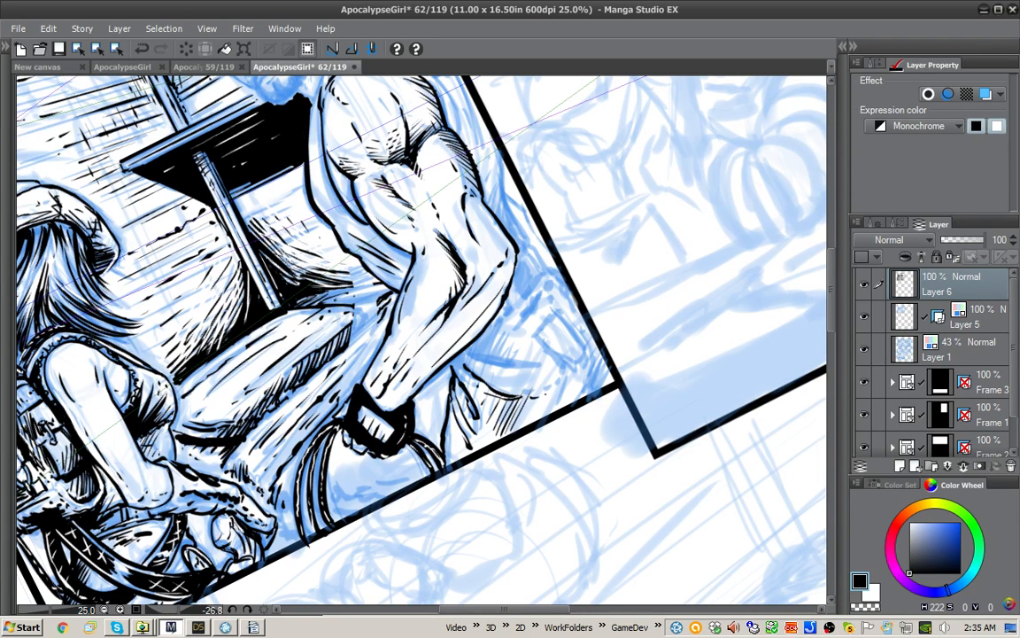
mouse_move(592, 336)
left_mouse_down()
mouse_move(586, 395)
mouse_move(604, 356)
mouse_move(596, 391)
left_mouse_up()
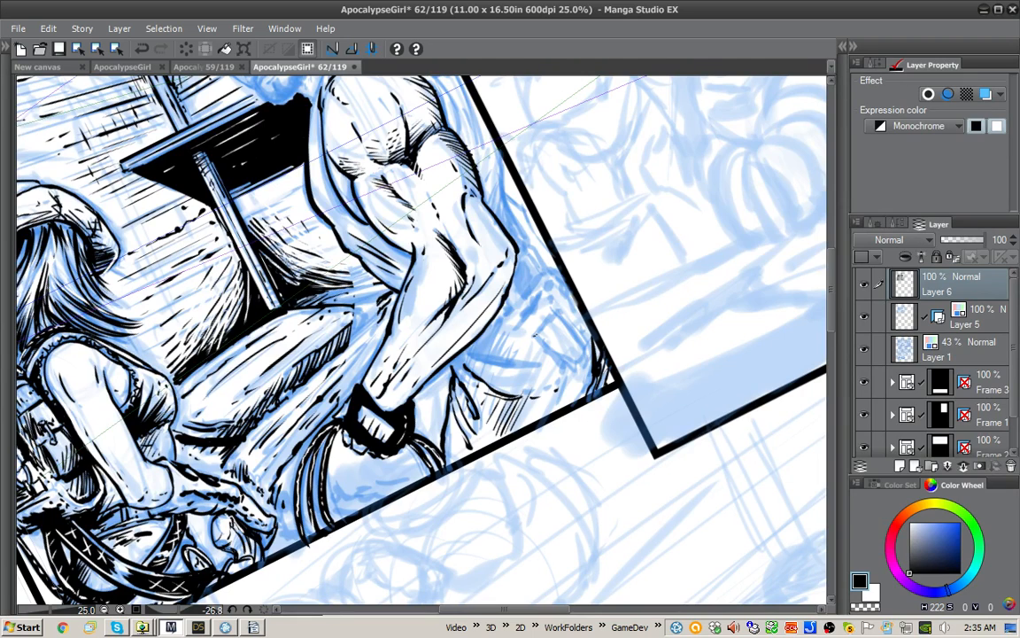
Step: Outline the trouser pocket in black, undo its hatching, and add stitch marks and white breaks along its edges
mouse_move(535, 336)
left_mouse_down()
mouse_move(551, 314)
mouse_move(585, 342)
mouse_move(534, 341)
mouse_move(547, 348)
left_mouse_up()
left_click_drag(562, 326, 551, 351)
left_click_drag(686, 237, 584, 391)
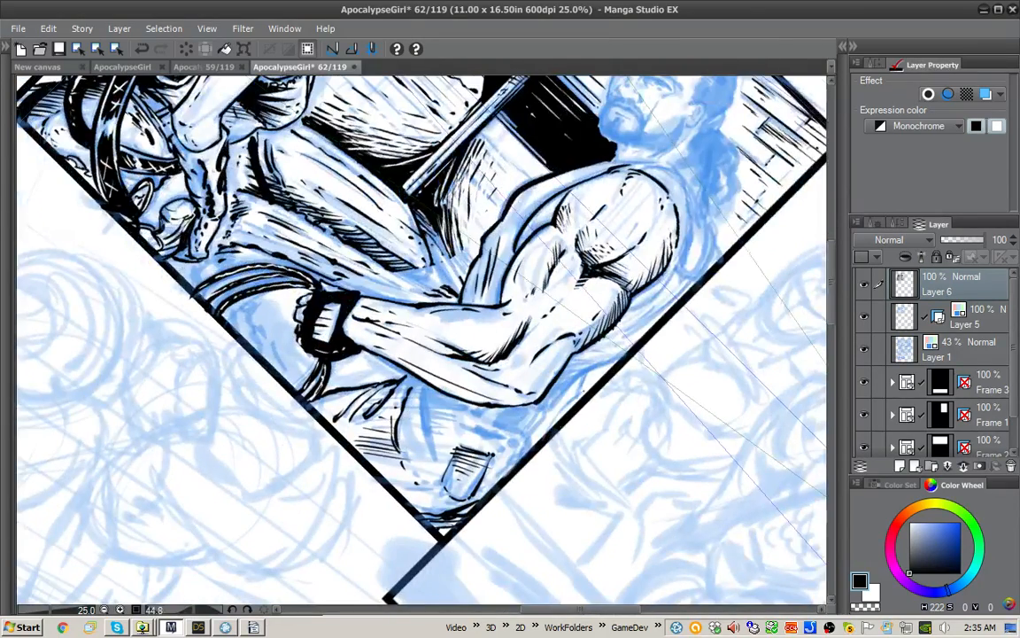
key("ctrl+z")
key("ctrl+z")
key("ctrl+z")
key("ctrl+z")
key("ctrl+z")
key("ctrl+z")
left_click_drag(458, 450, 460, 454)
key("x")
left_click_drag(461, 455, 449, 480)
mouse_move(459, 452)
left_mouse_down()
mouse_move(452, 468)
mouse_move(478, 474)
left_mouse_up()
key("x")
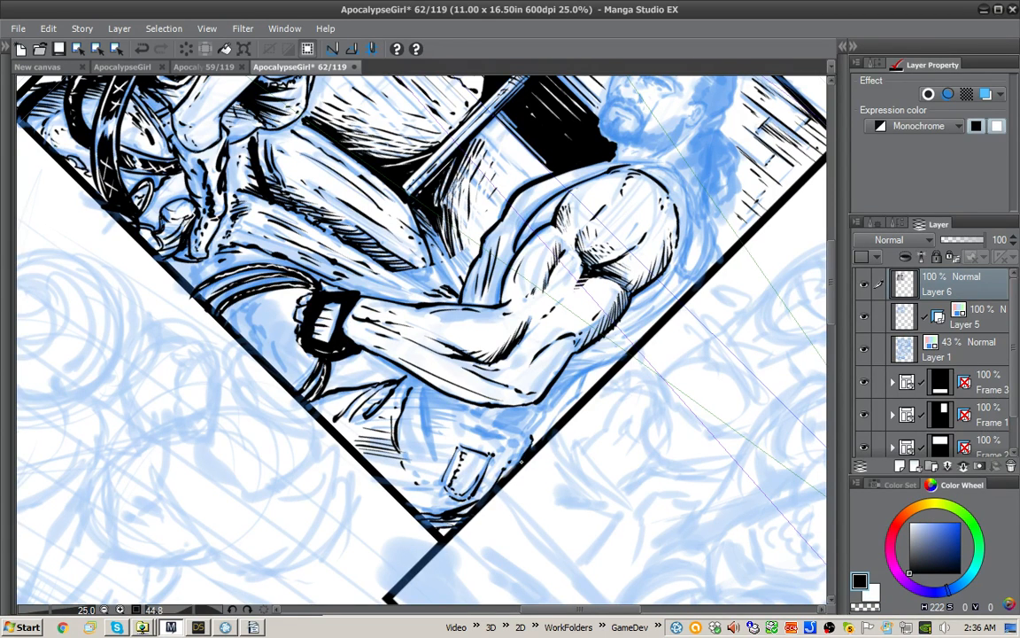
Step: Ink the back edge of the man's trousers and shirt along the panel border behind the elbow
mouse_move(641, 333)
left_mouse_down()
mouse_move(576, 384)
mouse_move(531, 441)
left_mouse_up()
left_click_drag(584, 378, 561, 411)
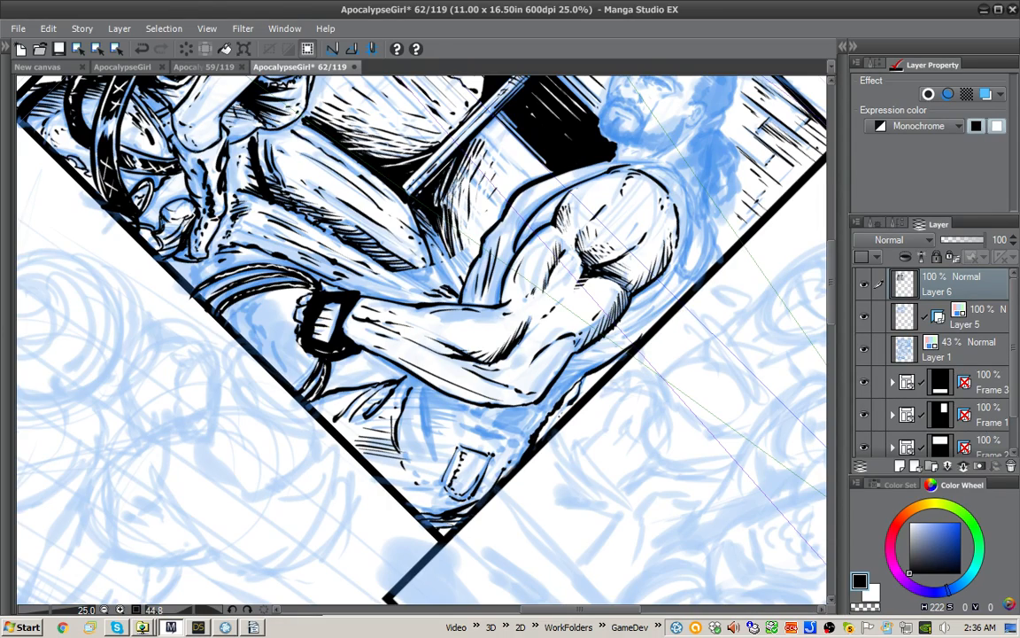
left_click_drag(723, 299, 644, 132)
left_click_drag(644, 132, 615, 262)
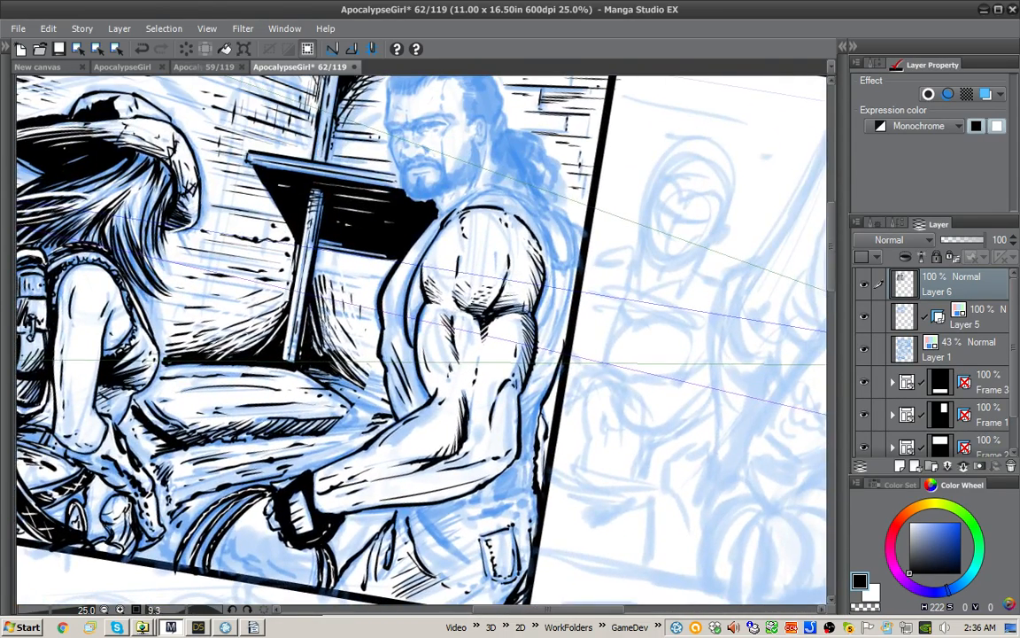
left_click_drag(398, 202, 352, 262)
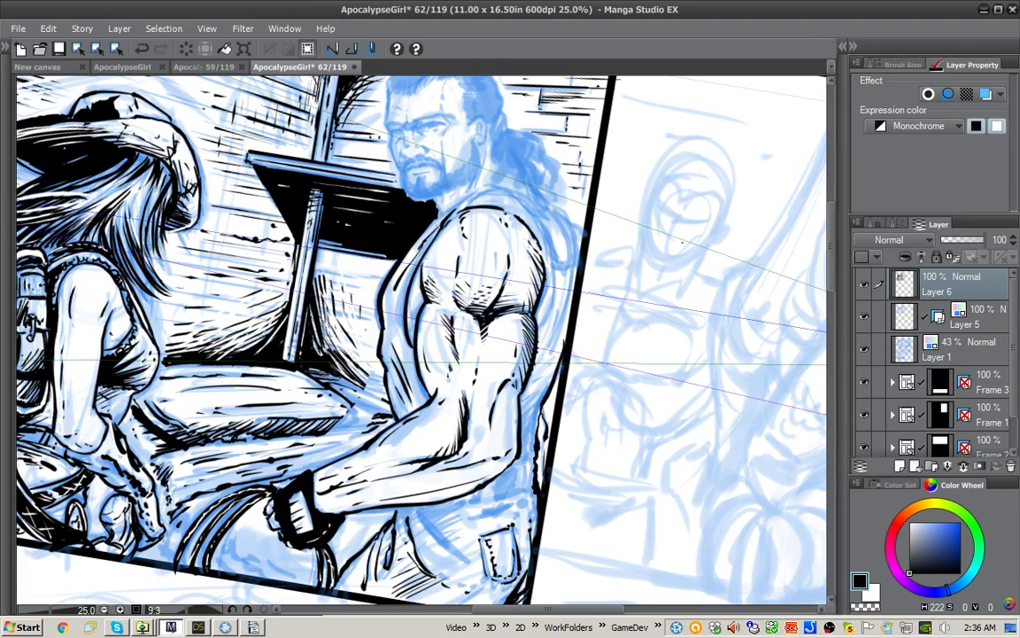
mouse_move(545, 174)
left_mouse_down()
mouse_move(439, 160)
mouse_move(399, 184)
mouse_move(369, 263)
left_mouse_up()
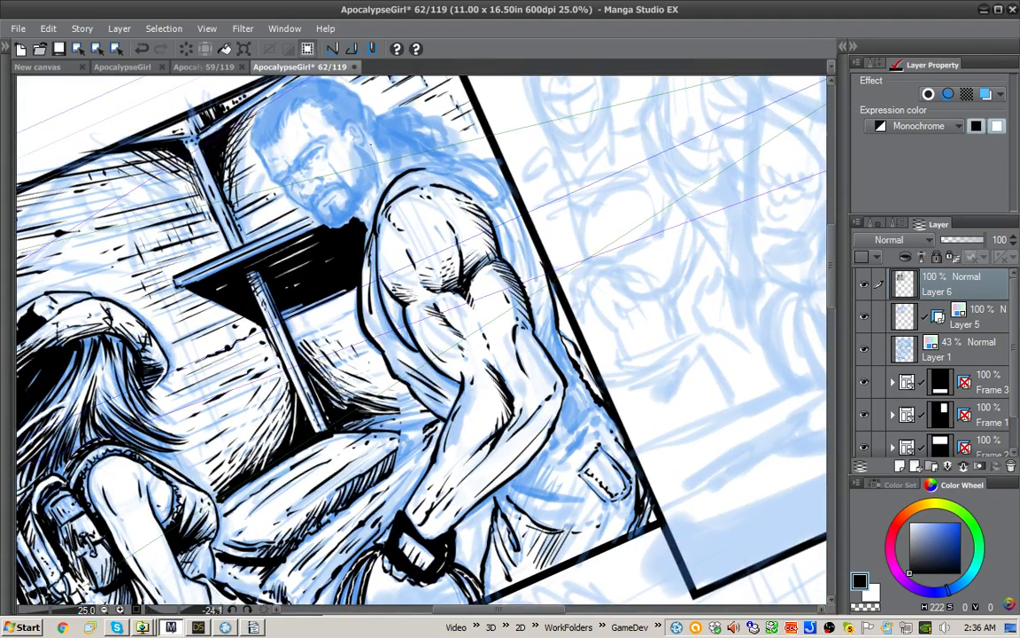
left_click_drag(371, 144, 524, 166)
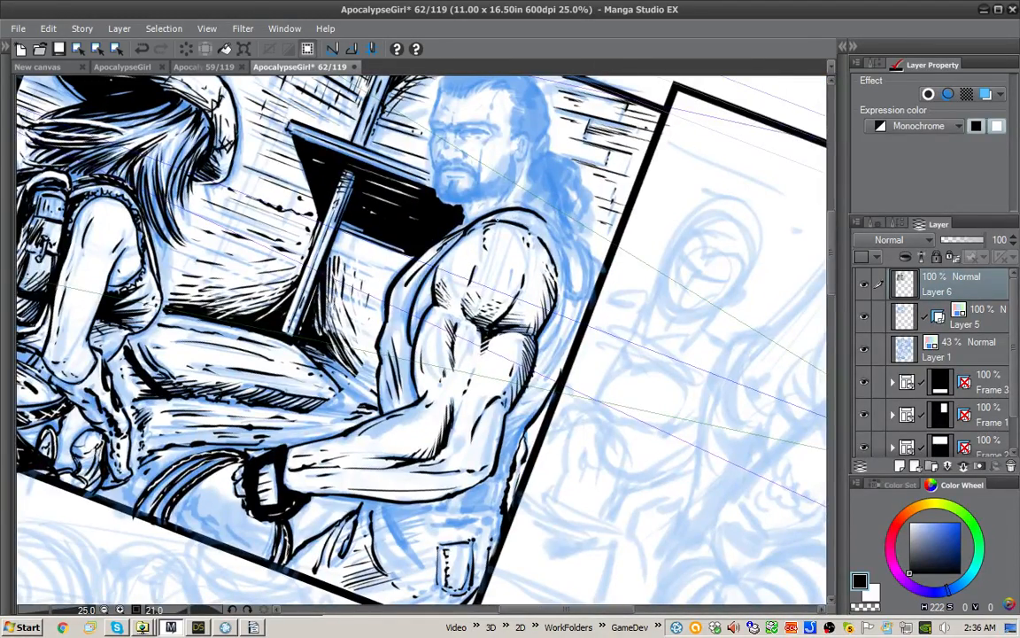
mouse_move(455, 194)
left_mouse_down()
mouse_move(485, 208)
mouse_move(464, 181)
mouse_move(363, 185)
mouse_move(415, 178)
mouse_move(376, 215)
mouse_move(374, 248)
mouse_move(453, 243)
left_mouse_up()
key("ctrl+z")
key("x")
key("x")
key("shift+space")
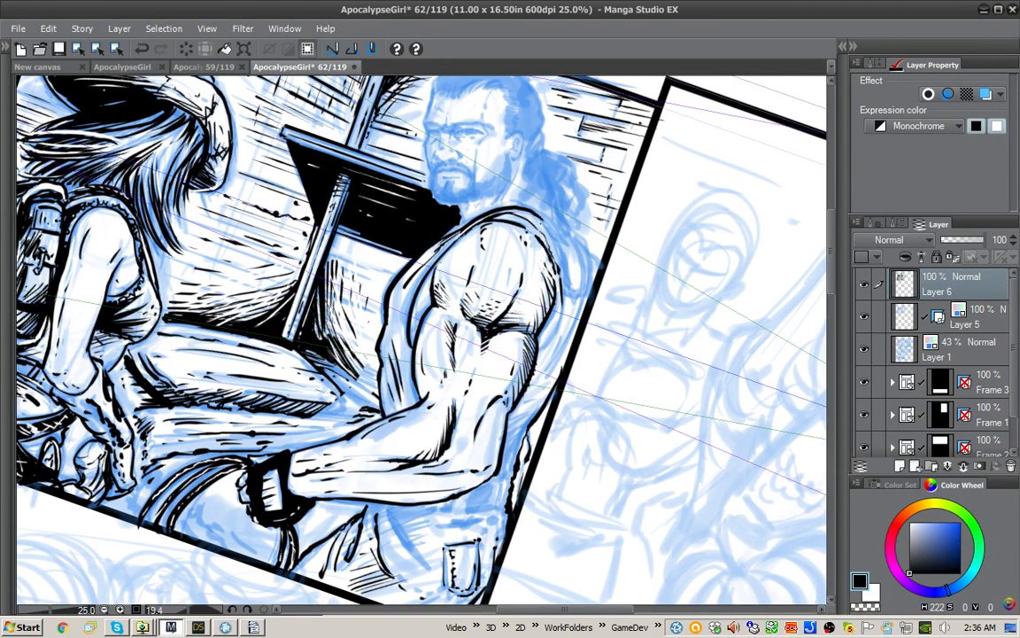
Step: Redo the armhole edge of the man's sleeveless shirt as a bolder black curve over the shoulder and down behind the upper arm
left_click_drag(539, 228, 559, 268)
key("ctrl+z")
key("ctrl+z")
key("ctrl+z")
key("ctrl+z")
mouse_move(485, 200)
left_mouse_down()
mouse_move(505, 255)
mouse_move(560, 297)
left_mouse_up()
mouse_move(554, 258)
left_mouse_down()
mouse_move(561, 304)
mouse_move(543, 344)
left_mouse_up()
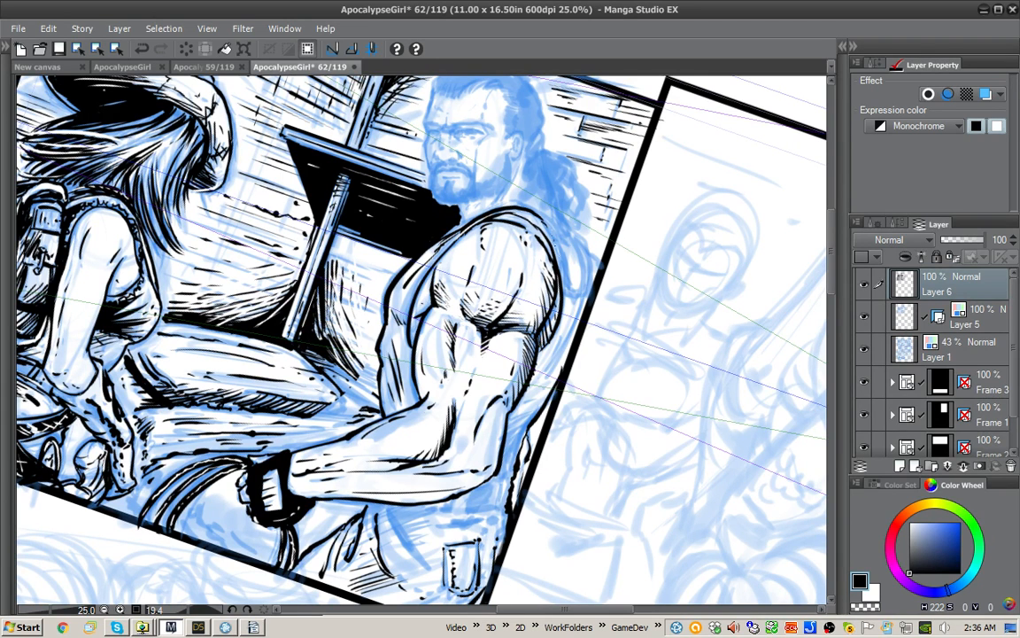
Step: Ink the curved contour of the man's upper back behind the shoulder up to the panel border, undoing the first strokes
mouse_move(553, 238)
left_mouse_down()
mouse_move(570, 297)
mouse_move(580, 289)
mouse_move(574, 239)
mouse_move(588, 299)
mouse_move(568, 221)
mouse_move(591, 292)
left_mouse_up()
key("ctrl+z")
key("ctrl+z")
key("ctrl+z")
left_click_drag(570, 218, 597, 274)
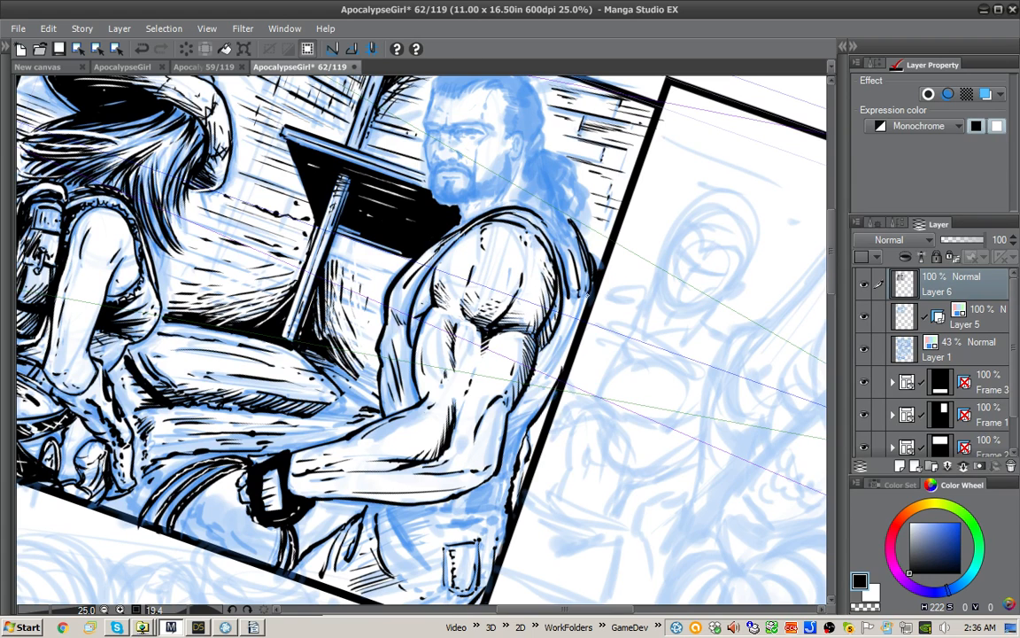
Step: Ink folds and hatching on the strip of shirt behind the man's arm, from the shoulder down to the elbow
left_click_drag(529, 270, 489, 204)
left_click_drag(526, 267, 509, 299)
left_click_drag(521, 285, 496, 327)
mouse_move(508, 314)
left_mouse_down()
mouse_move(485, 347)
mouse_move(525, 399)
mouse_move(511, 453)
left_mouse_up()
key("x")
key("x")
left_click_drag(527, 445, 504, 463)
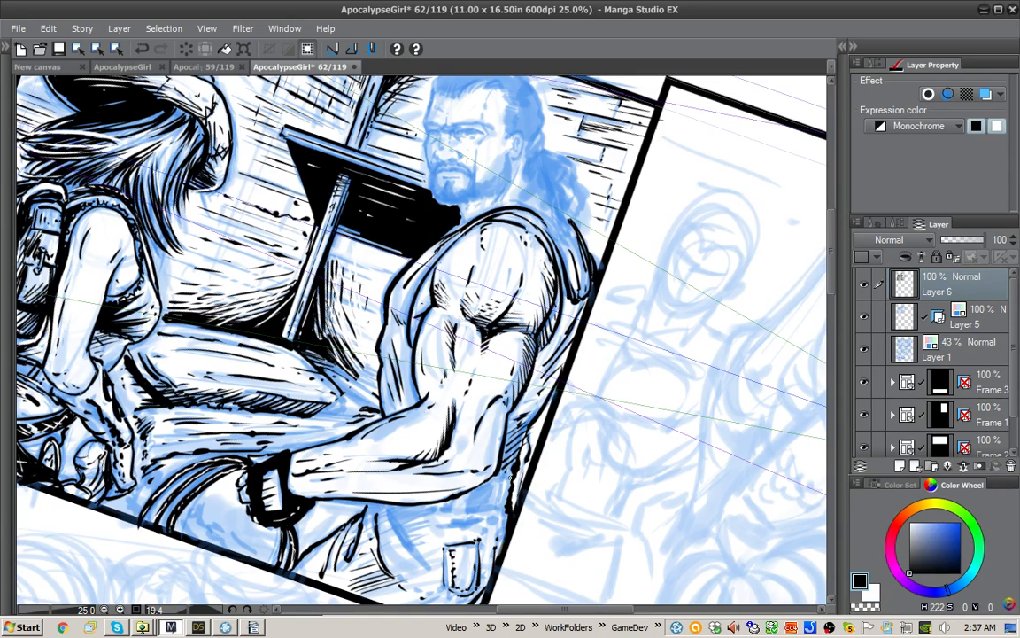
left_click_drag(461, 427, 441, 433)
Step: Ink the lower edge of the shirt behind the elbow with black strokes and white breaks above the trousers
left_click_drag(599, 489, 622, 289)
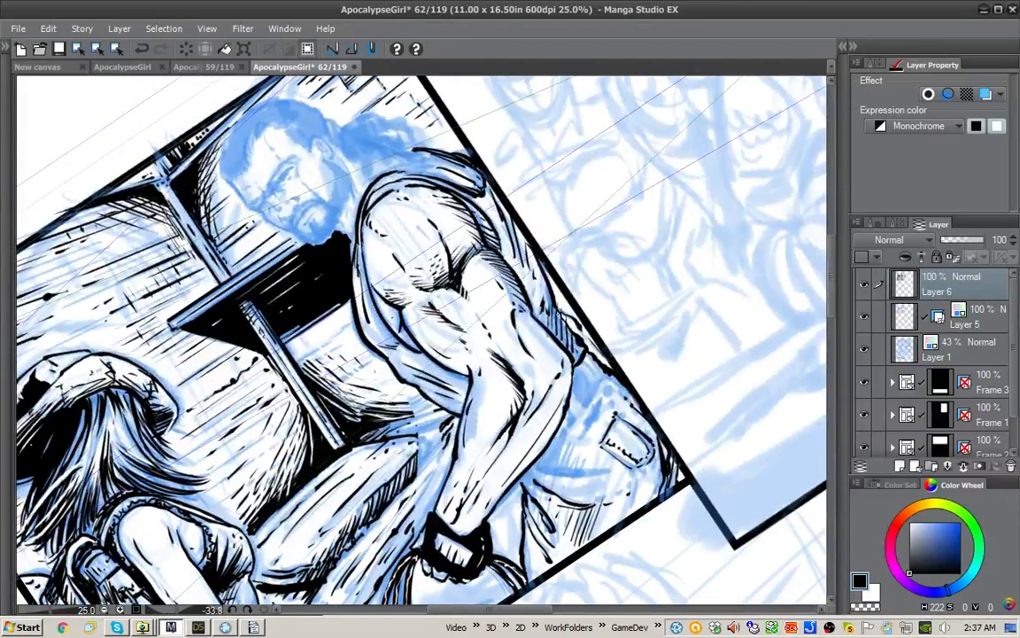
mouse_move(556, 312)
left_mouse_down()
mouse_move(581, 329)
mouse_move(571, 324)
left_mouse_up()
key("x")
mouse_move(518, 293)
left_mouse_down()
mouse_move(551, 315)
mouse_move(549, 330)
mouse_move(577, 357)
mouse_move(517, 310)
left_mouse_up()
key("x")
key("x")
key("x")
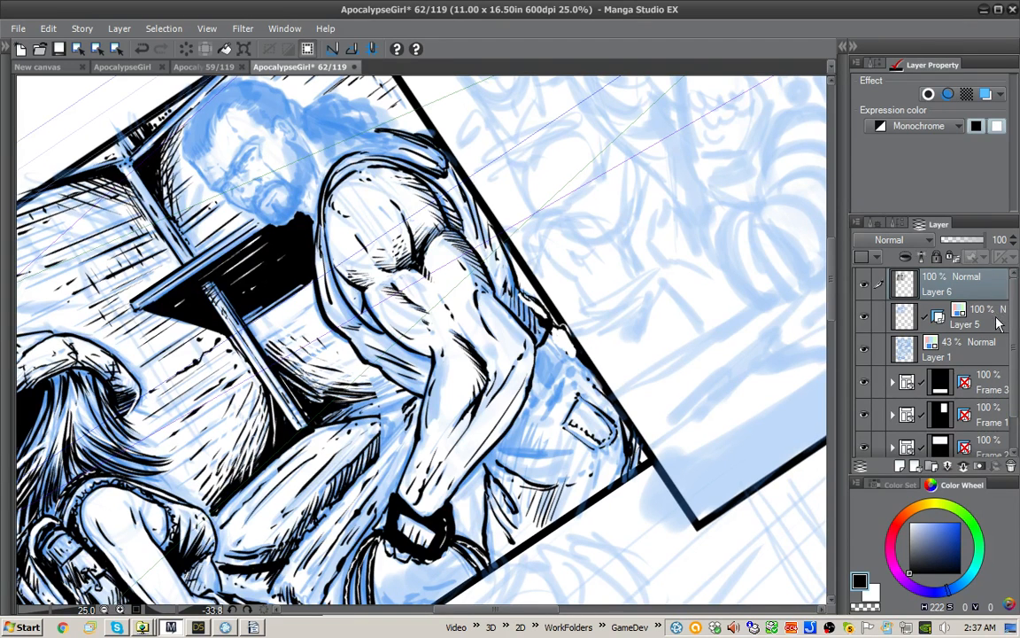
Step: Try to move Layer 6, Layer 5 and Layer 1 into the Frame 2 folder above Layer 3
left_click(990, 345, "shift")
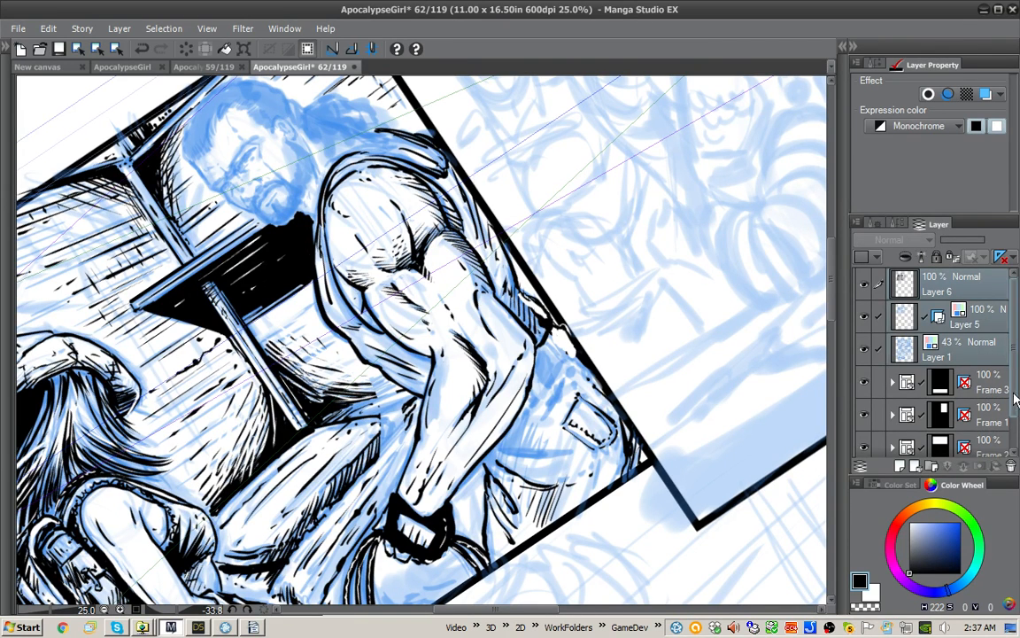
left_click_drag(1014, 392, 1011, 320)
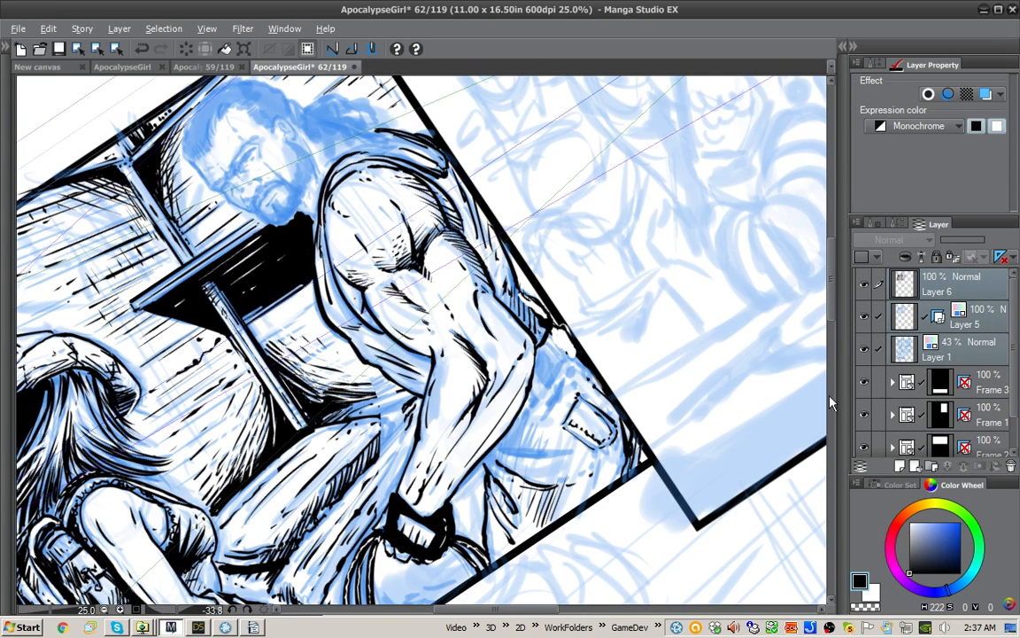
scroll(734, 432, "down", 1)
scroll(735, 433, "down", 1)
left_click_drag(736, 433, 569, 342)
scroll(637, 394, "up", 1)
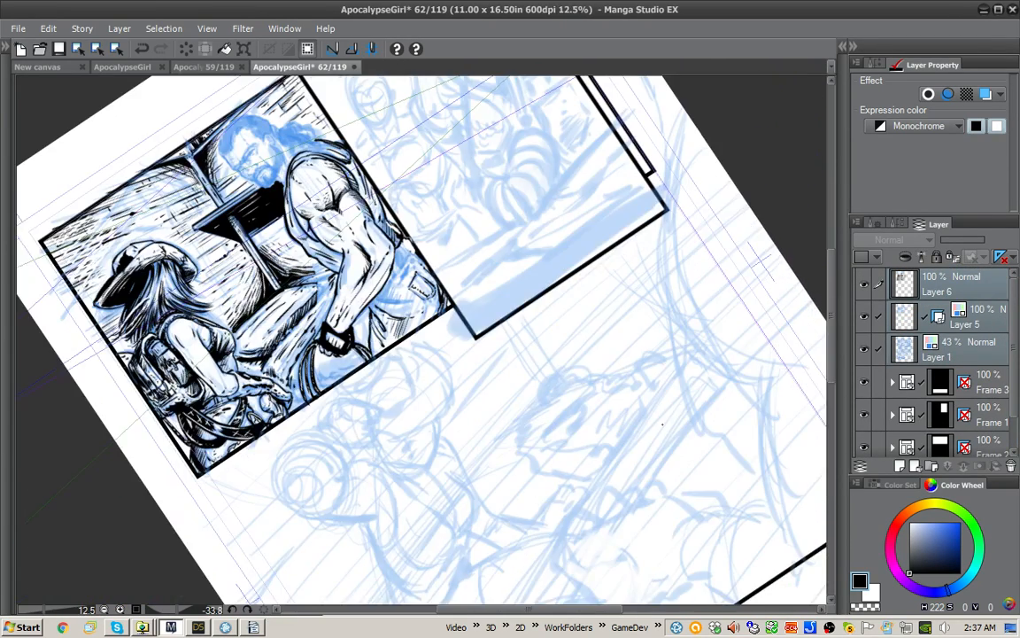
left_click_drag(761, 380, 784, 396)
scroll(1016, 372, "down", 1)
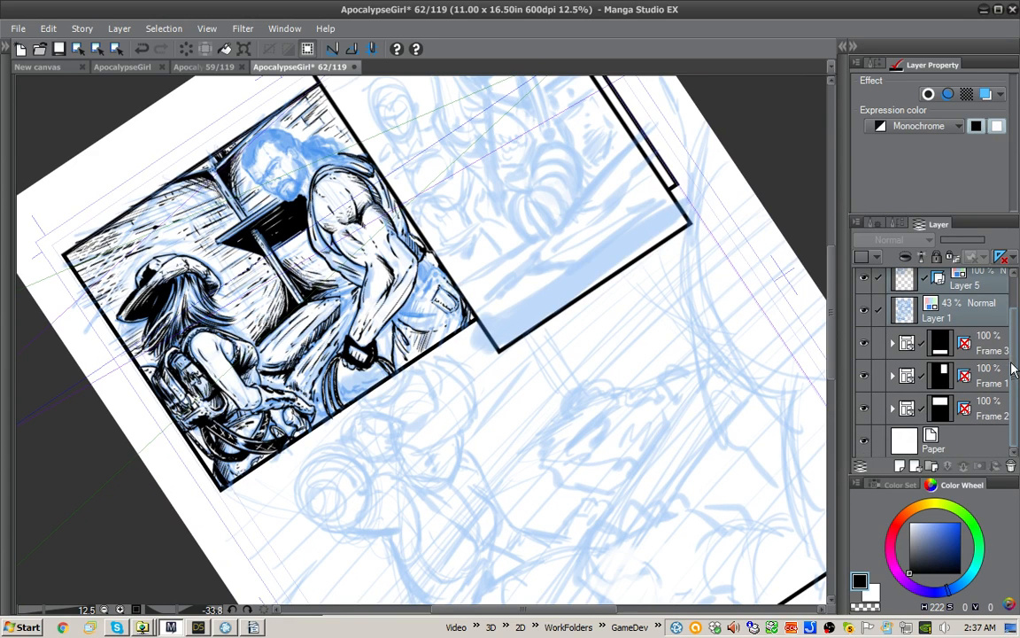
scroll(1015, 363, "up", 1)
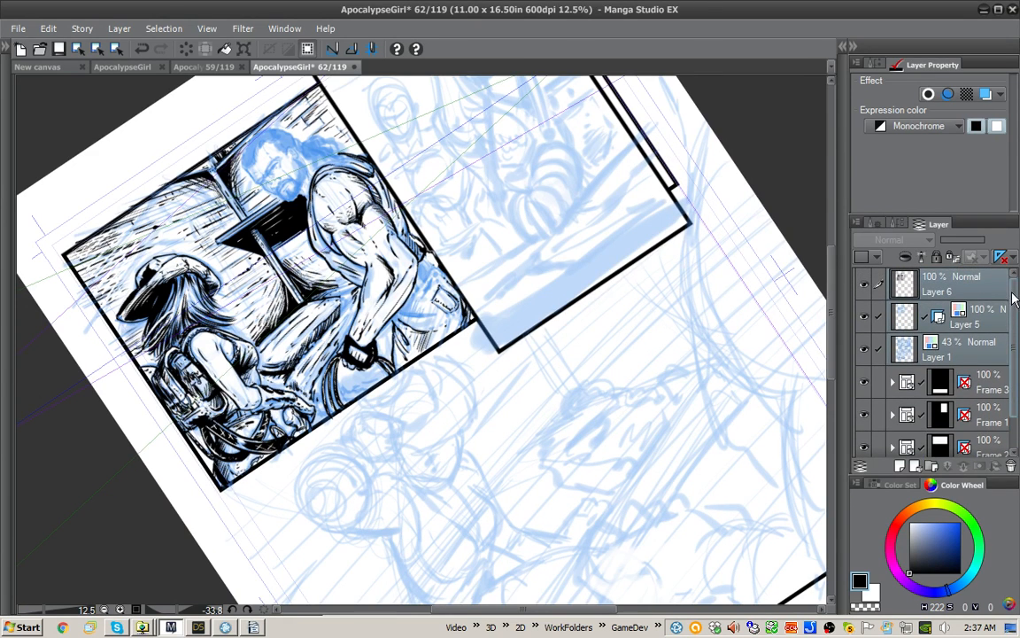
scroll(1014, 301, "down", 1)
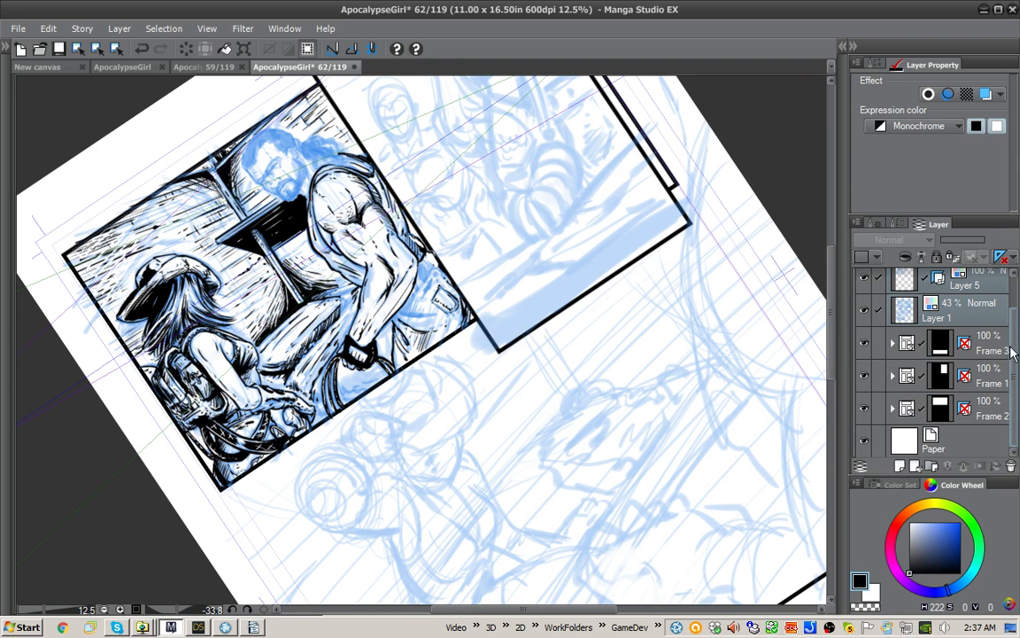
left_click_drag(978, 376, 984, 416)
left_click(893, 350)
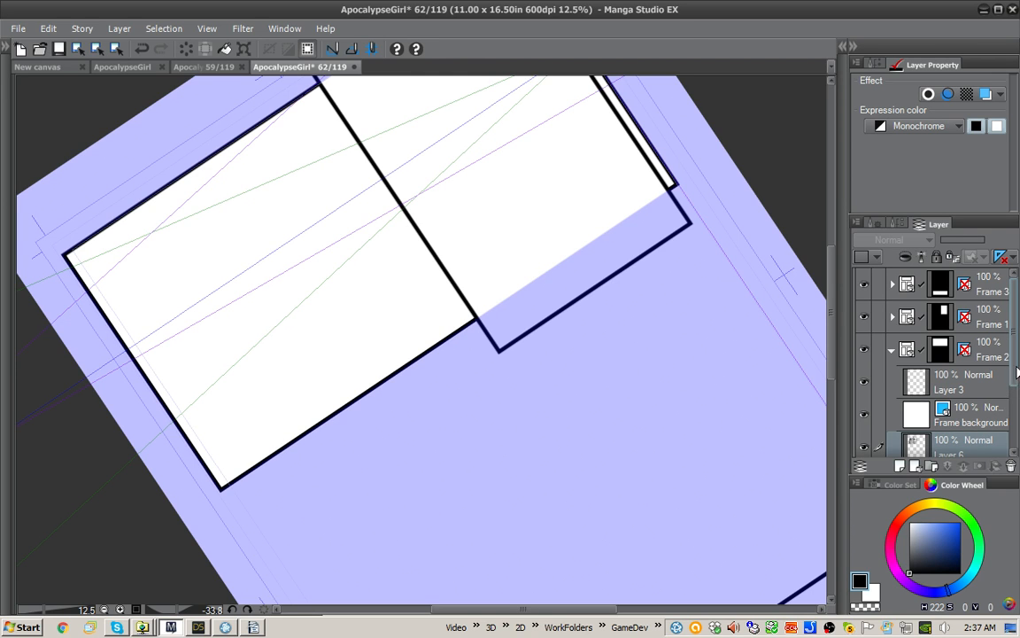
left_click_drag(1012, 376, 979, 315)
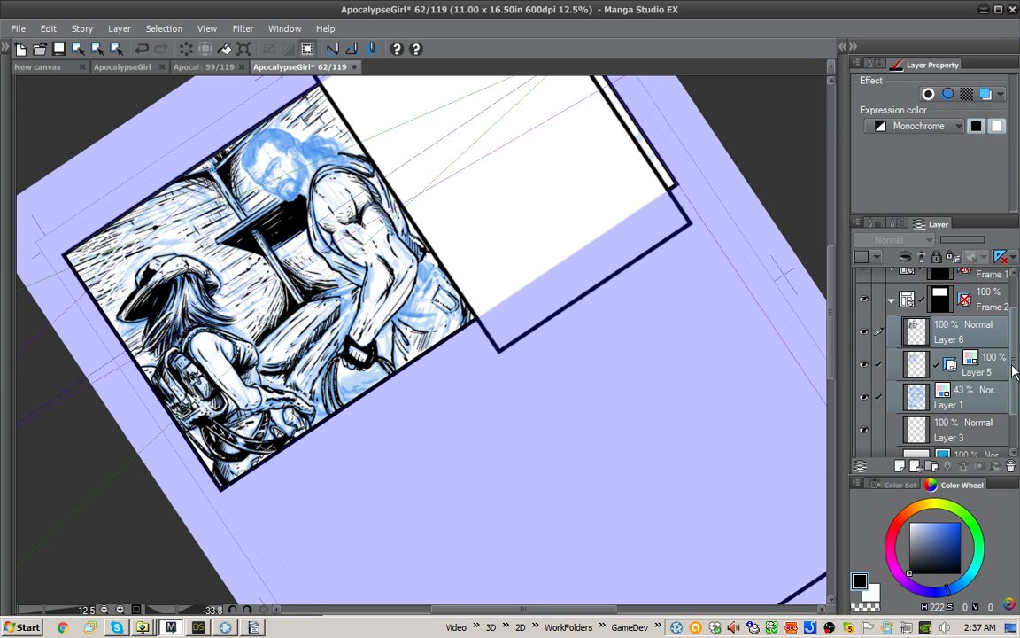
Step: Try to move only Layer 5 and Layer 1 elsewhere in the layer stack, and undo that move
scroll(886, 390, "down", 2)
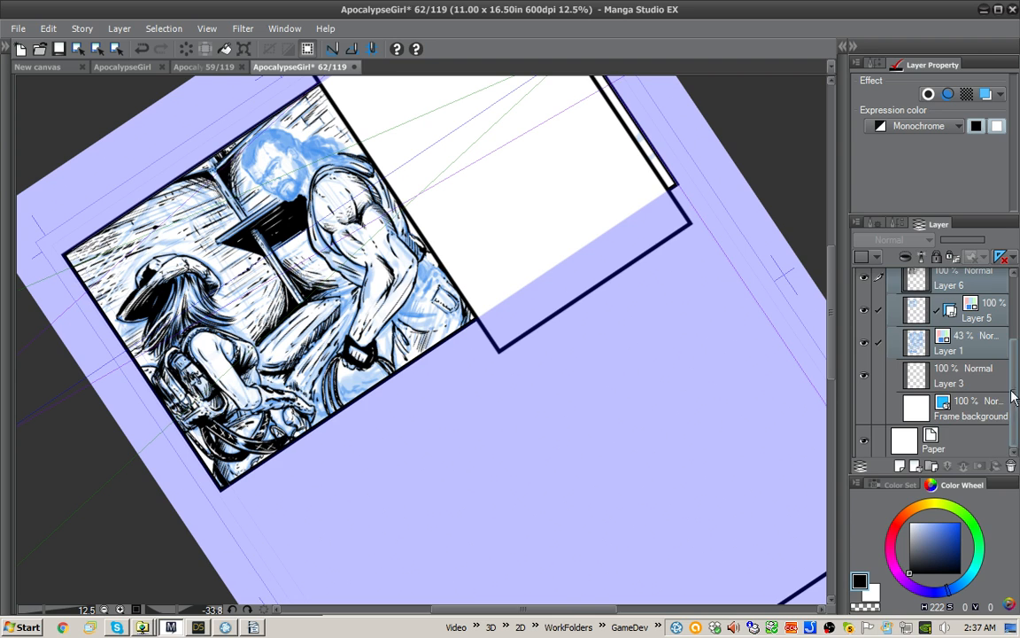
scroll(1014, 397, "up", 3)
scroll(996, 368, "down", 3)
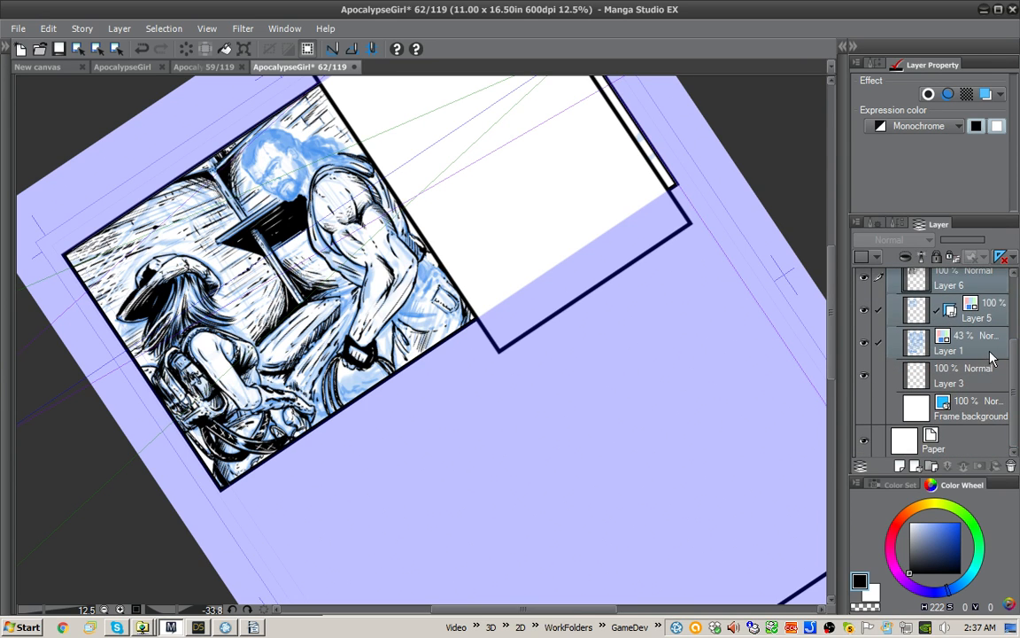
left_click(990, 355)
scroll(1014, 354, "up", 3)
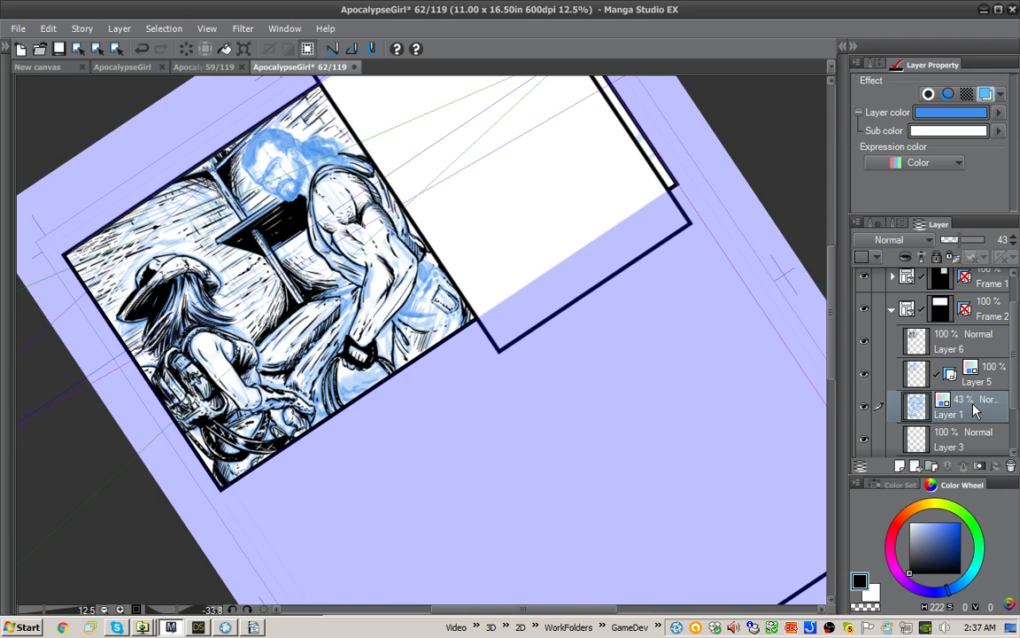
left_click(1010, 375, "ctrl")
left_click_drag(1017, 376, 1003, 290)
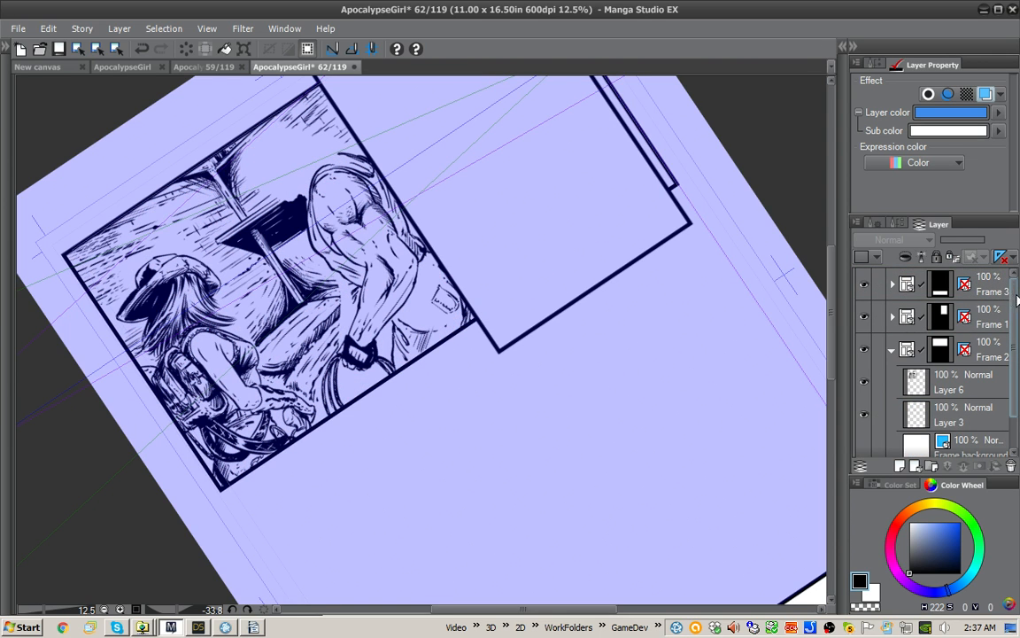
scroll(1010, 337, "down", 1)
left_click_drag(1014, 350, 1001, 278)
key("ctrl+z")
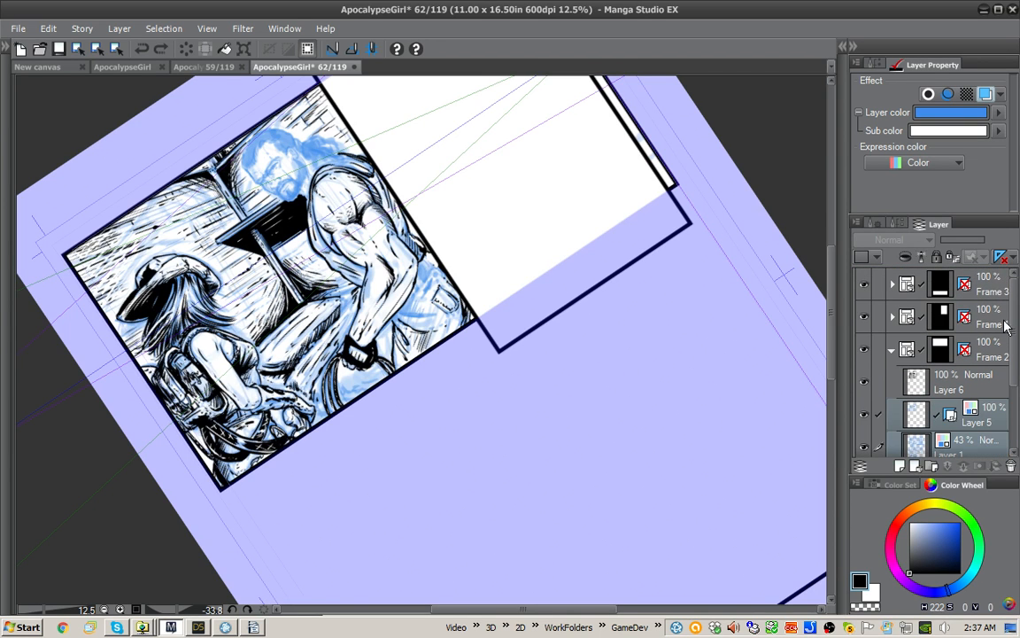
Step: Try placing Layer 5 and Layer 1 above the Frame 3 folder, and toggle Layer 1's visibility to compare
left_click_drag(992, 413, 946, 276)
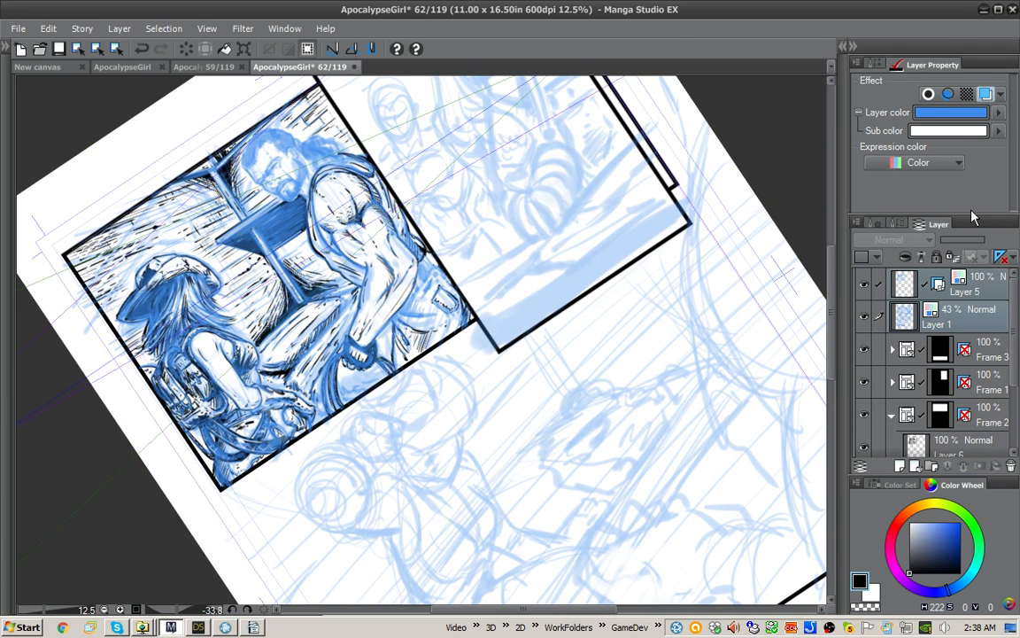
left_click(865, 318)
left_click(866, 317)
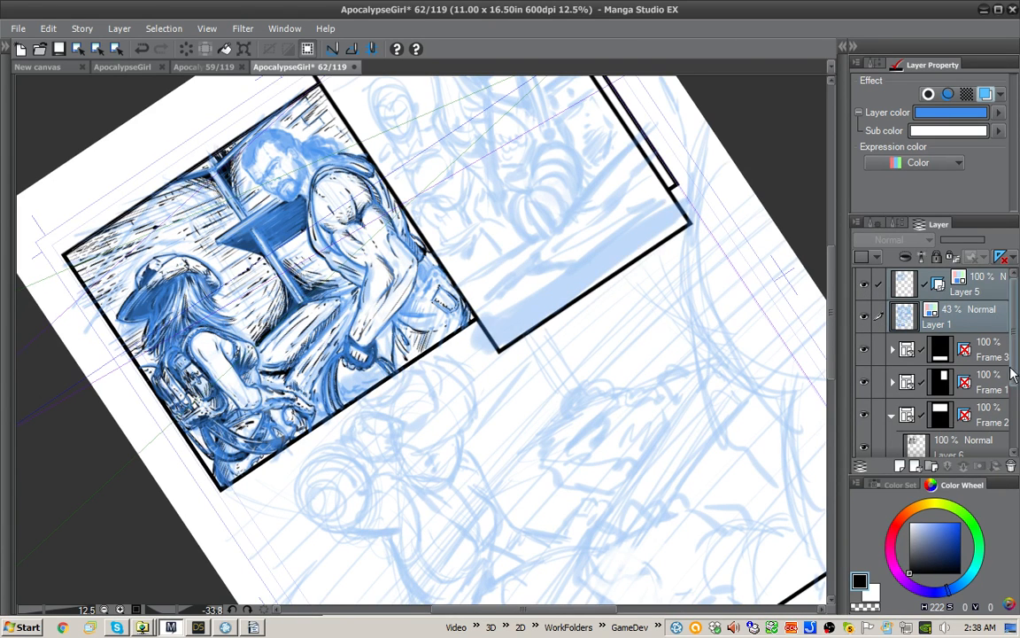
Step: Undo the layer moves into and out of Frame 2, and make Layer 6 the active layer again
key("ctrl+z")
scroll(1006, 365, "down", 1)
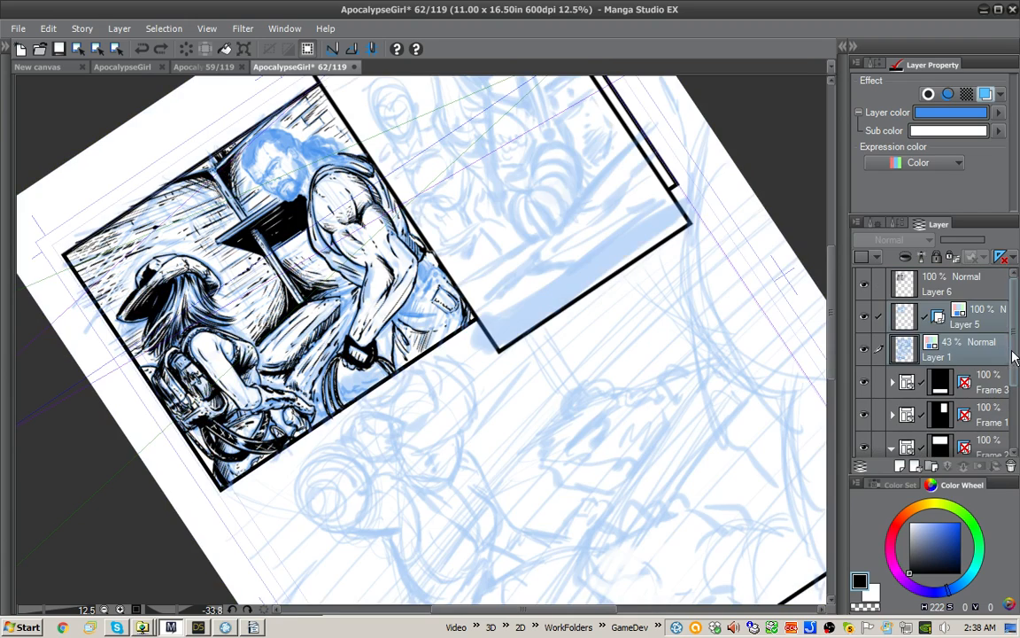
key("ctrl+y")
left_click(888, 276)
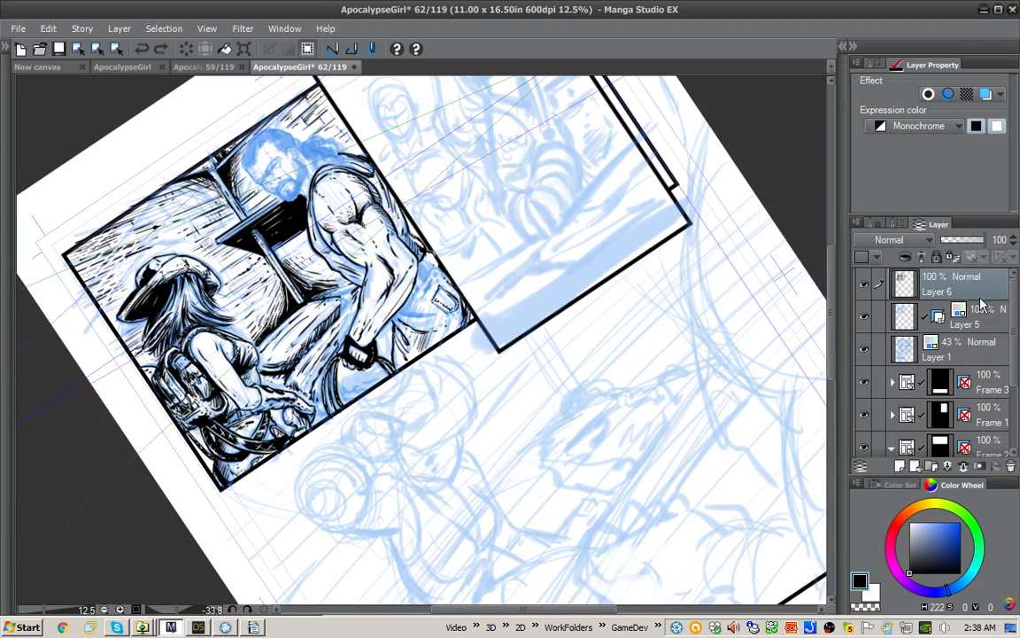
key("ctrl+plus")
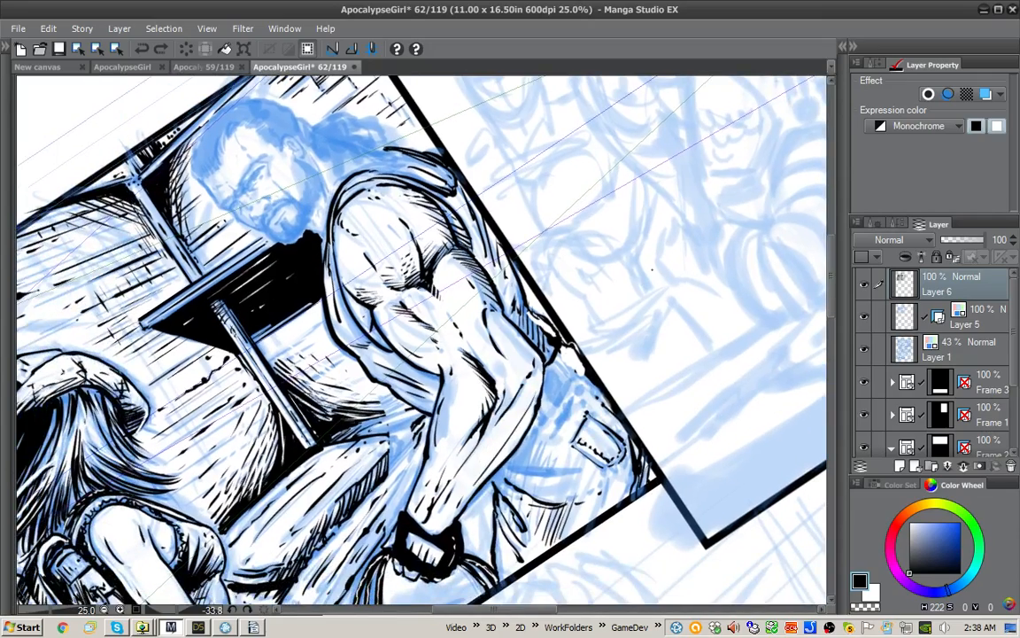
mouse_move(738, 297)
left_mouse_down()
mouse_move(756, 245)
mouse_move(738, 286)
left_mouse_up()
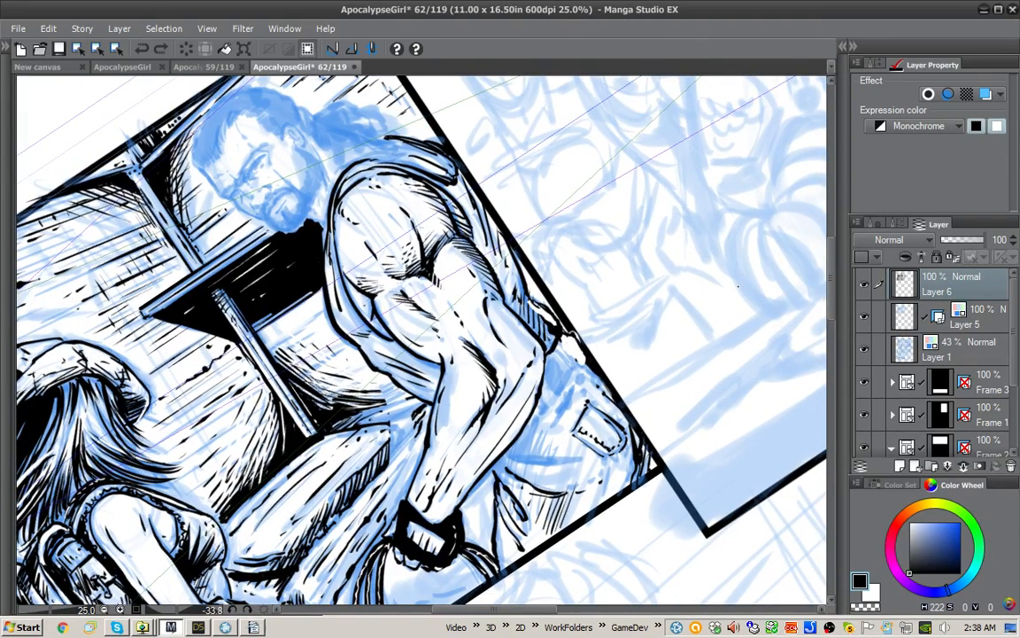
Step: Ink the shirt edge and belt line at the man's waist beside his elbow in black, undoing the stray strokes
left_click_drag(738, 286, 712, 327)
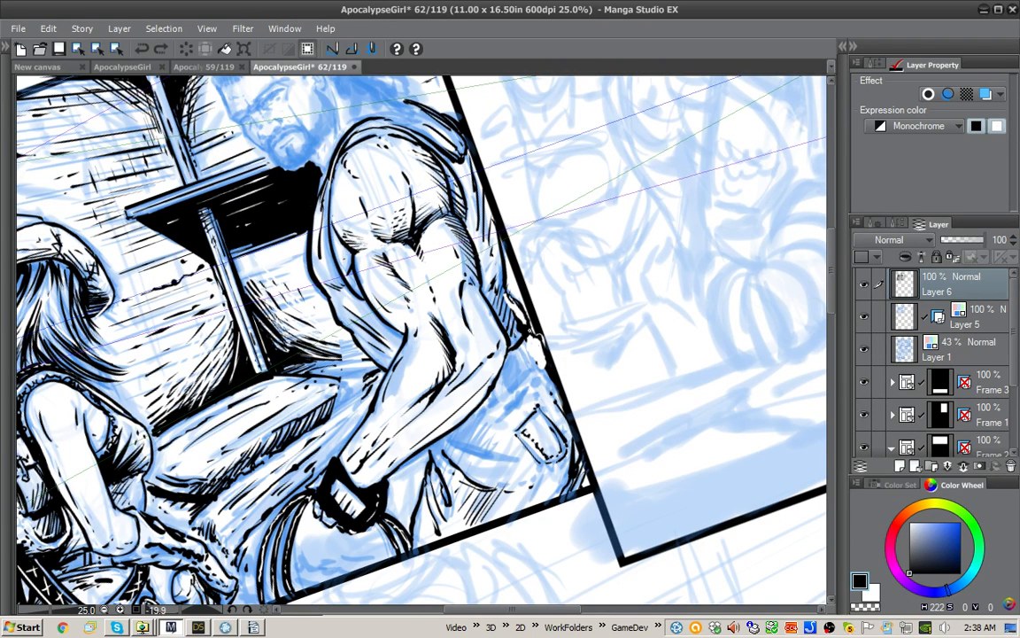
mouse_move(504, 370)
left_mouse_down()
mouse_move(518, 394)
mouse_move(508, 378)
mouse_move(514, 387)
left_mouse_up()
key("ctrl+z")
key("ctrl+z")
key("ctrl+z")
key("ctrl+z")
mouse_move(529, 357)
left_mouse_down()
mouse_move(509, 380)
mouse_move(538, 363)
left_mouse_up()
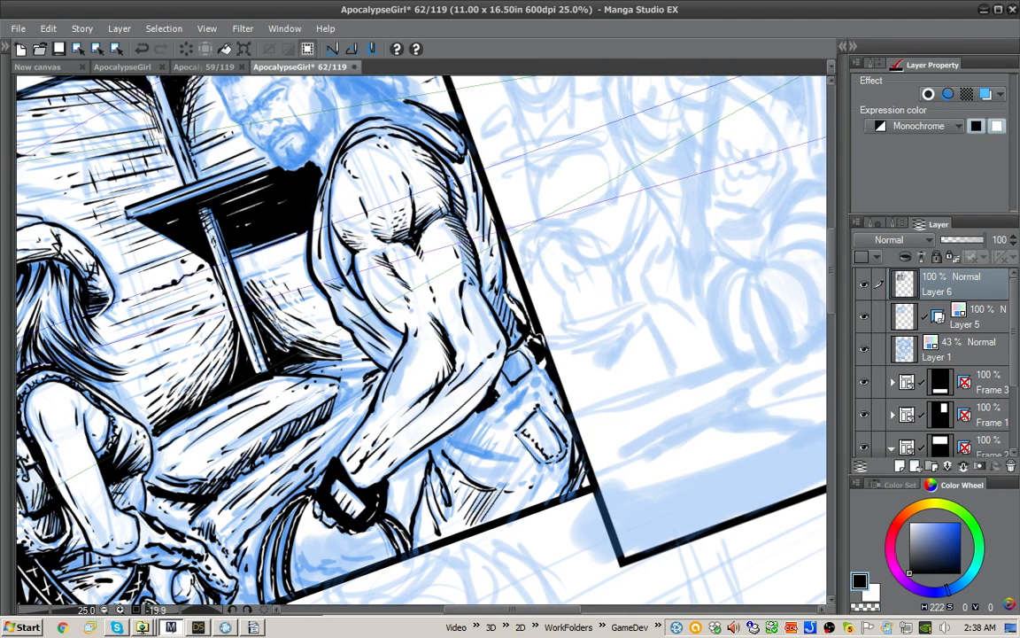
Step: Hatch the trouser folds beneath the man's forearm, alternating black ink strokes with white corrections
mouse_move(400, 409)
left_mouse_down()
mouse_move(447, 367)
mouse_move(432, 420)
left_mouse_up()
mouse_move(452, 375)
left_mouse_down()
mouse_move(424, 437)
mouse_move(440, 446)
left_mouse_up()
key("x")
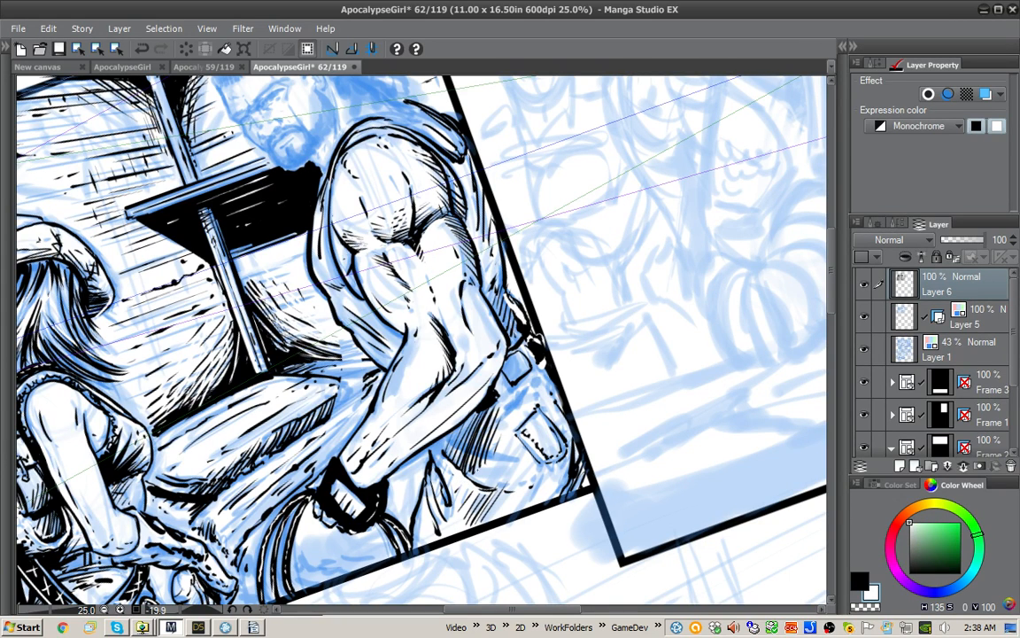
mouse_move(400, 407)
left_mouse_down()
mouse_move(461, 449)
mouse_move(518, 455)
left_mouse_up()
key("x")
key("x")
left_click_drag(403, 399, 454, 418)
key("x")
mouse_move(440, 370)
left_mouse_down()
mouse_move(418, 394)
mouse_move(387, 405)
left_mouse_up()
mouse_move(432, 445)
left_mouse_down()
mouse_move(457, 475)
mouse_move(452, 486)
left_mouse_up()
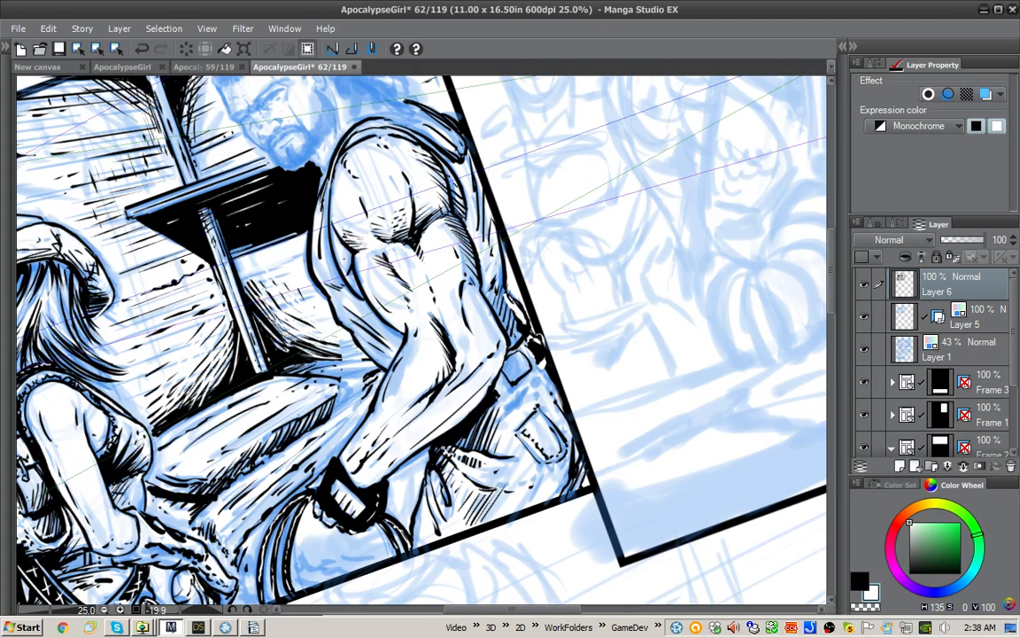
left_click_drag(504, 419, 538, 385)
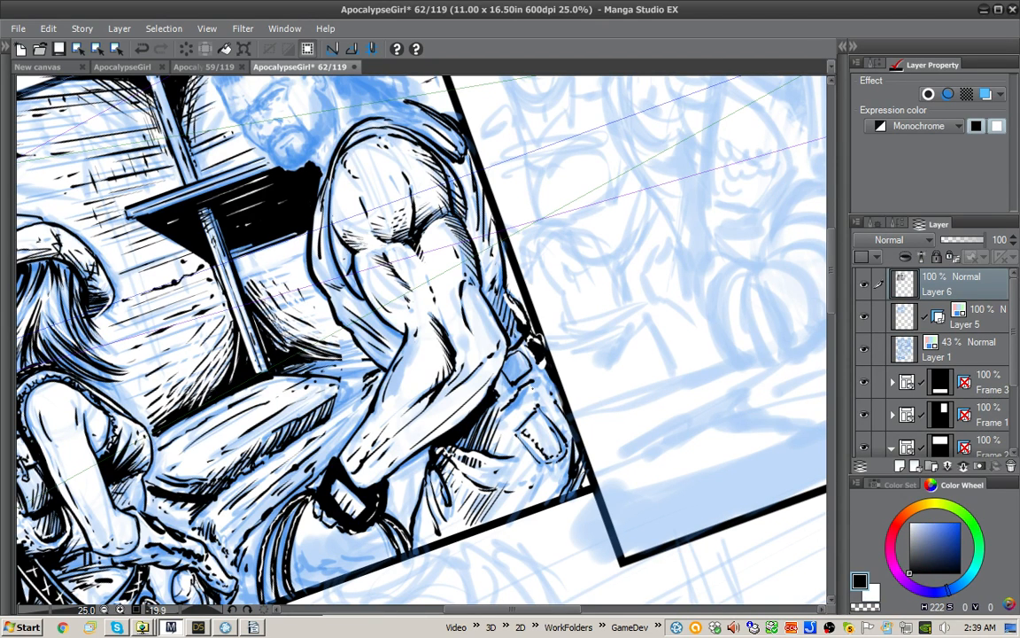
Step: Build up solid black shadow on the trousers under the forearm and apply a fill at the belt beside the elbow
mouse_move(434, 400)
left_mouse_down()
mouse_move(474, 370)
mouse_move(427, 393)
mouse_move(450, 365)
mouse_move(439, 368)
left_mouse_up()
key("x")
key("x")
left_click_drag(436, 377, 453, 351)
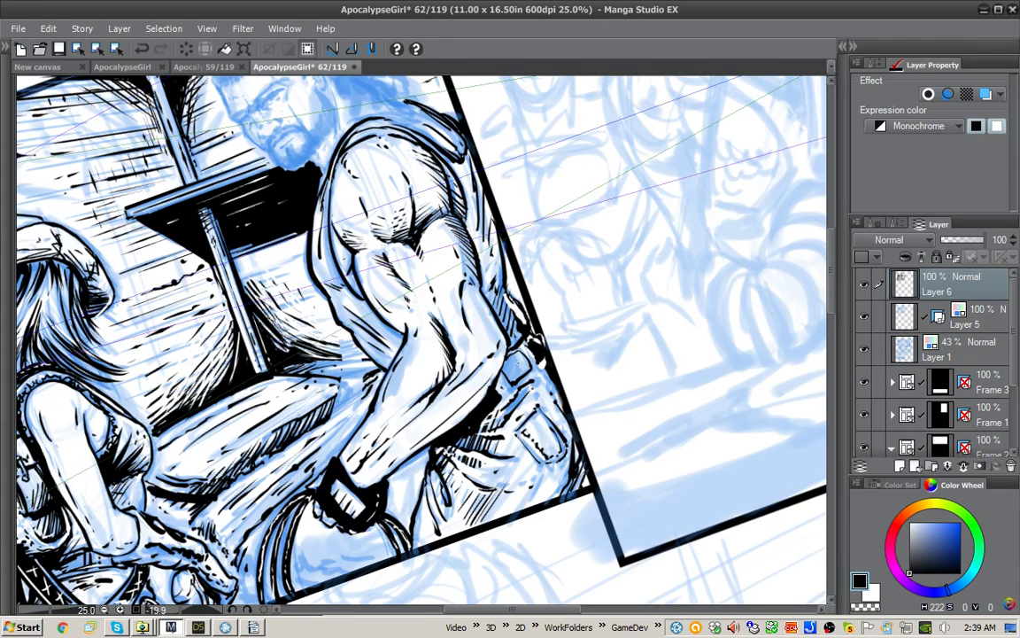
key("g")
left_click(519, 365)
Step: Ink the front contour of the man's face from brow toward chin, plus the forehead and cheekbone lines
mouse_move(566, 143)
left_mouse_down()
mouse_move(614, 290)
mouse_move(644, 320)
left_mouse_up()
mouse_move(532, 270)
left_mouse_down()
mouse_move(602, 338)
mouse_move(608, 364)
left_mouse_up()
scroll(561, 349, "up", 1)
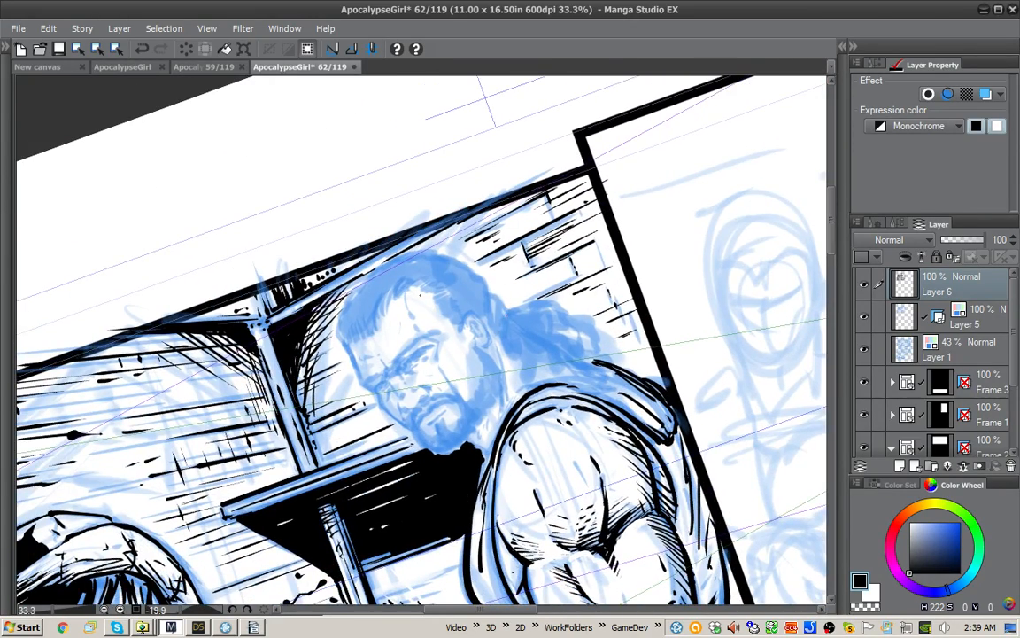
mouse_move(345, 341)
left_mouse_down()
mouse_move(381, 403)
mouse_move(413, 429)
left_mouse_up()
left_click_drag(408, 295, 418, 332)
left_click_drag(442, 373, 460, 399)
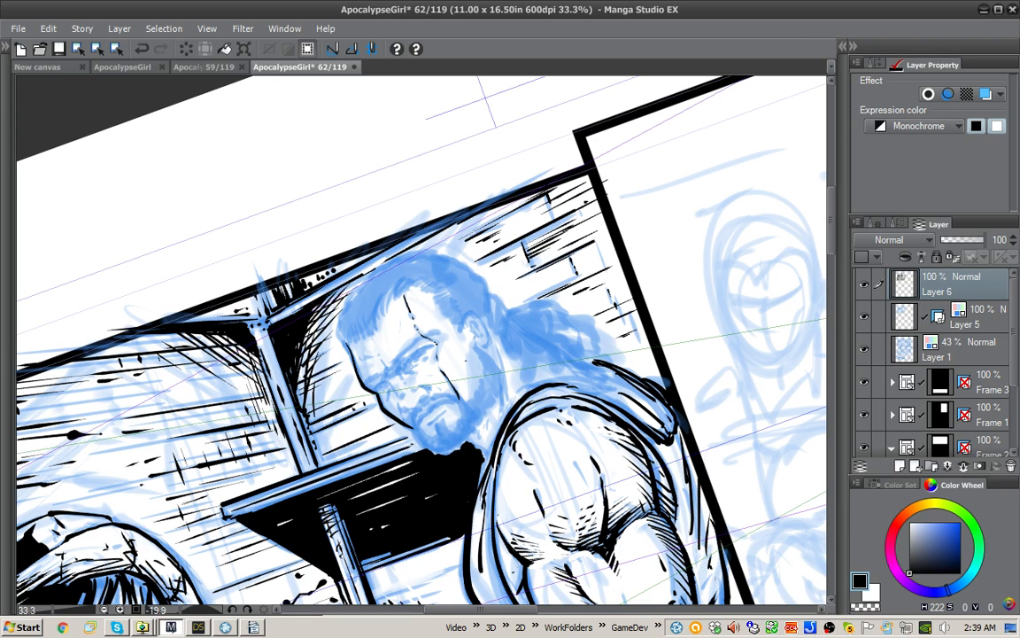
Step: Ink the man's ear and the short shadow strokes on his cheek in front of it
left_click_drag(468, 356, 469, 389)
mouse_move(462, 326)
left_mouse_down()
mouse_move(468, 313)
mouse_move(479, 317)
mouse_move(487, 345)
mouse_move(470, 339)
left_mouse_up()
mouse_move(422, 297)
left_mouse_down()
mouse_move(477, 327)
mouse_move(480, 341)
left_mouse_up()
left_click_drag(409, 288, 415, 299)
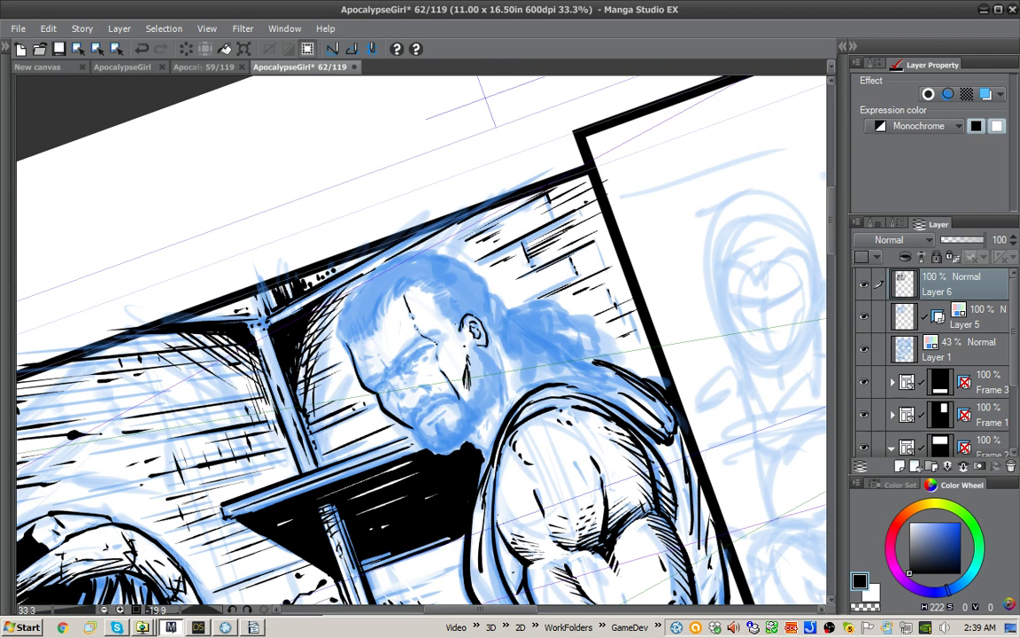
Step: Ink the temple hair above the ear with short tapered black strokes and cut white gaps into its edge
left_click_drag(462, 330, 458, 316)
left_click_drag(461, 329, 448, 312)
left_click_drag(460, 322, 441, 307)
left_click_drag(457, 315, 435, 300)
mouse_move(446, 305)
left_mouse_down()
mouse_move(435, 297)
mouse_move(456, 306)
left_mouse_up()
left_click_drag(462, 313, 446, 296)
left_click_drag(461, 303, 406, 245)
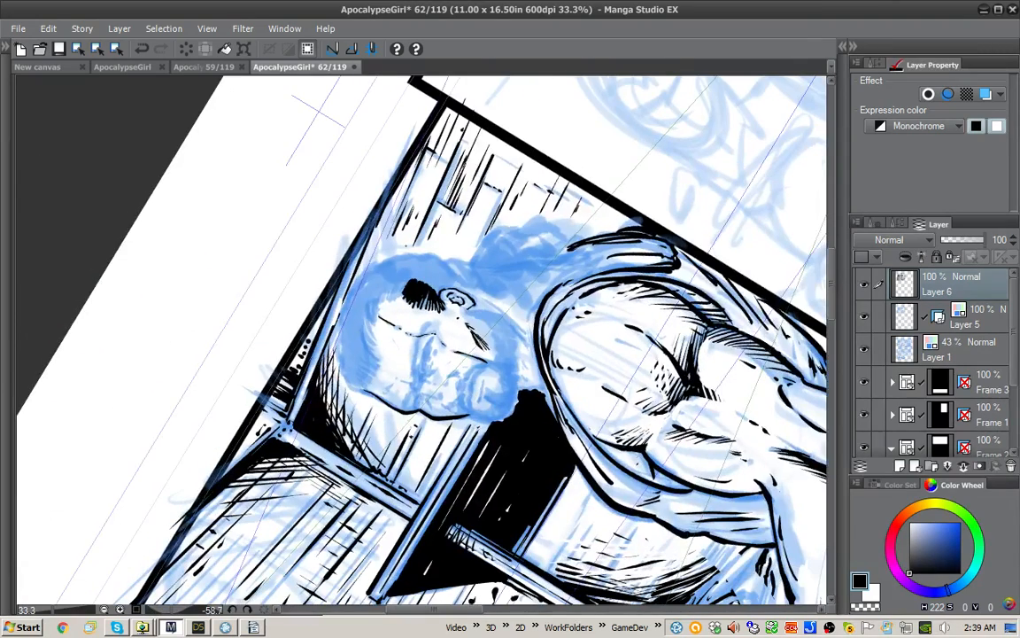
key("x")
left_click_drag(413, 305, 408, 293)
left_click_drag(422, 310, 415, 297)
mouse_move(428, 309)
left_mouse_down()
mouse_move(421, 295)
mouse_move(406, 302)
left_mouse_up()
Step: Ink the hairline across the forehead with a row of short tapered black strokes from temple to front
key("x")
left_click_drag(404, 285, 399, 305)
left_click_drag(398, 288, 393, 308)
left_click_drag(392, 291, 385, 310)
left_click_drag(386, 297, 372, 312)
left_click_drag(374, 298, 365, 320)
left_click_drag(369, 305, 362, 328)
left_click_drag(362, 317, 370, 346)
left_click_drag(361, 330, 371, 361)
left_click_drag(358, 350, 372, 369)
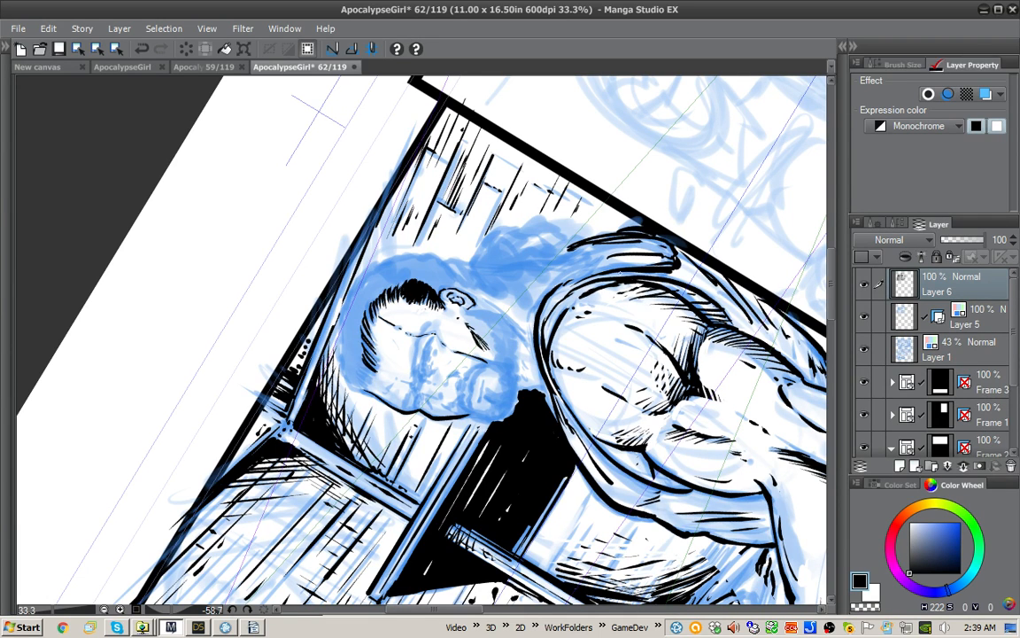
left_click_drag(460, 204, 556, 290)
left_click_drag(369, 304, 367, 322)
left_click_drag(366, 305, 361, 322)
left_click_drag(359, 309, 355, 323)
left_click_drag(353, 311, 350, 325)
left_click_drag(346, 312, 346, 327)
Step: Outline the top and back of the man's hair and fill the hair mass with solid black
mouse_move(435, 259)
left_mouse_down()
mouse_move(376, 268)
mouse_move(348, 294)
mouse_move(350, 330)
left_mouse_up()
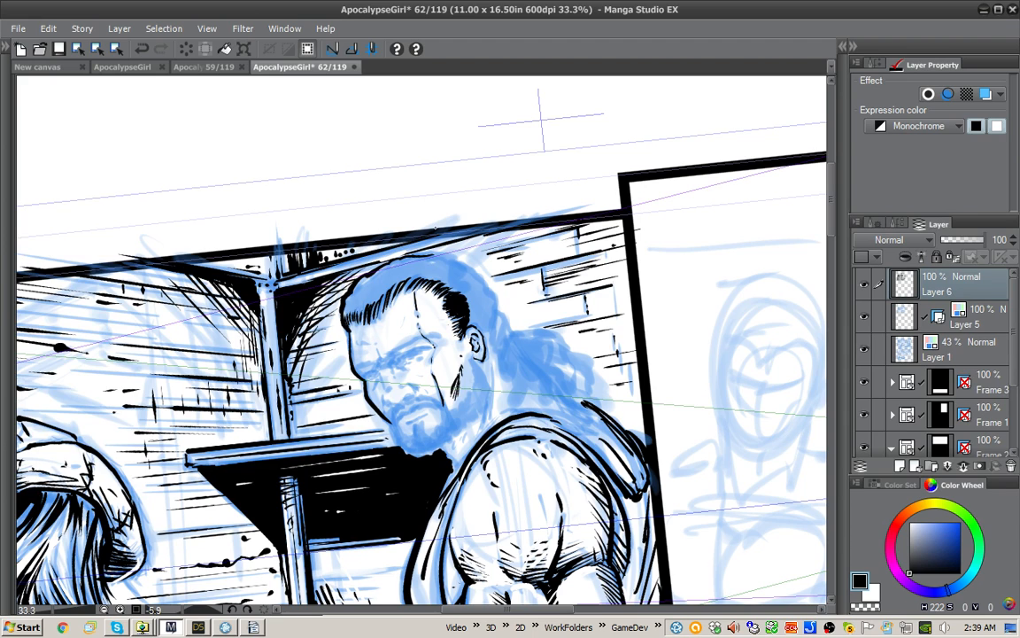
mouse_move(432, 256)
left_mouse_down()
mouse_move(483, 274)
mouse_move(498, 306)
mouse_move(486, 339)
left_mouse_up()
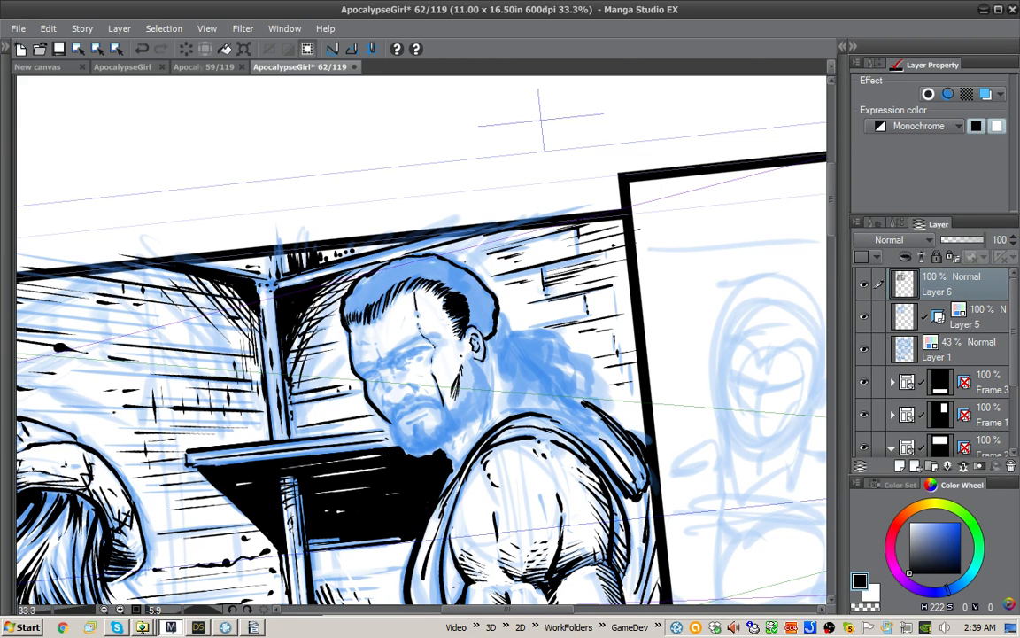
left_click_drag(413, 280, 382, 303)
left_click_drag(385, 301, 369, 314)
left_click(483, 307)
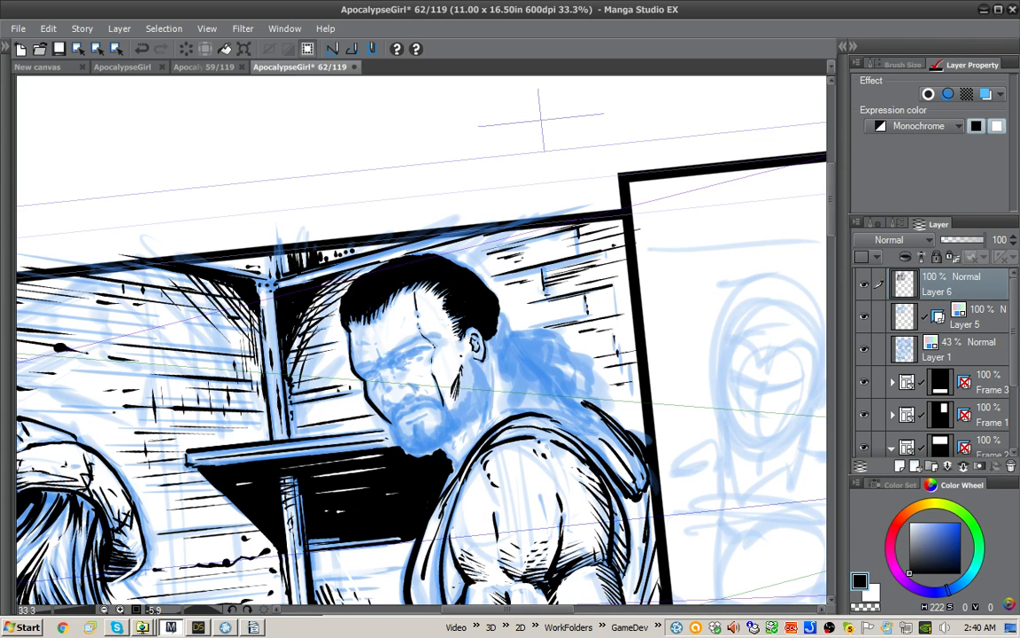
Step: Ink the tied hair knot behind the ear with the pen, using black shapes and thin white strand lines
key("p")
key("x")
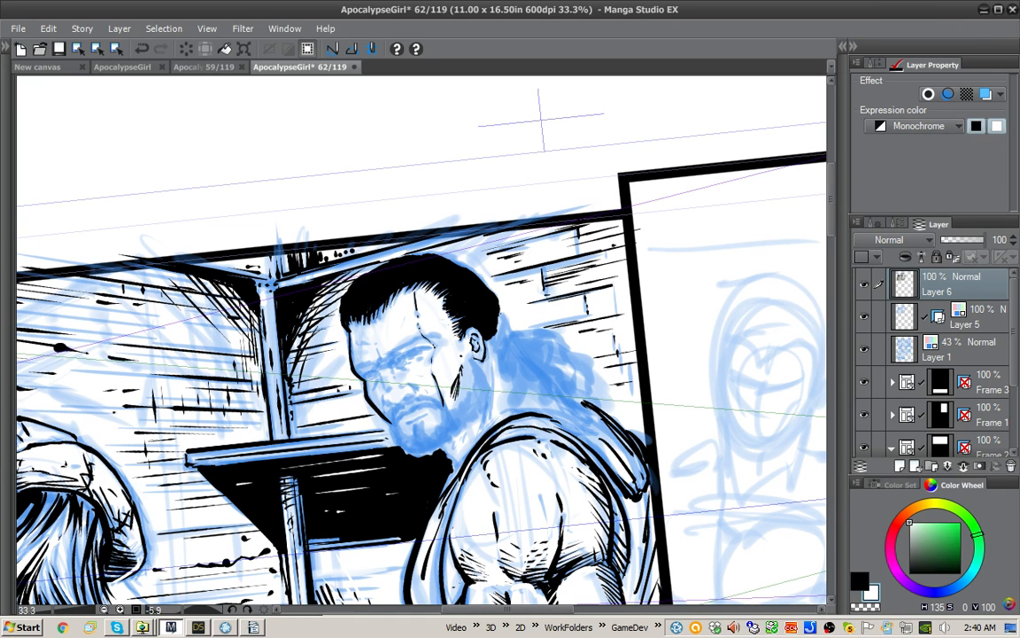
key("x")
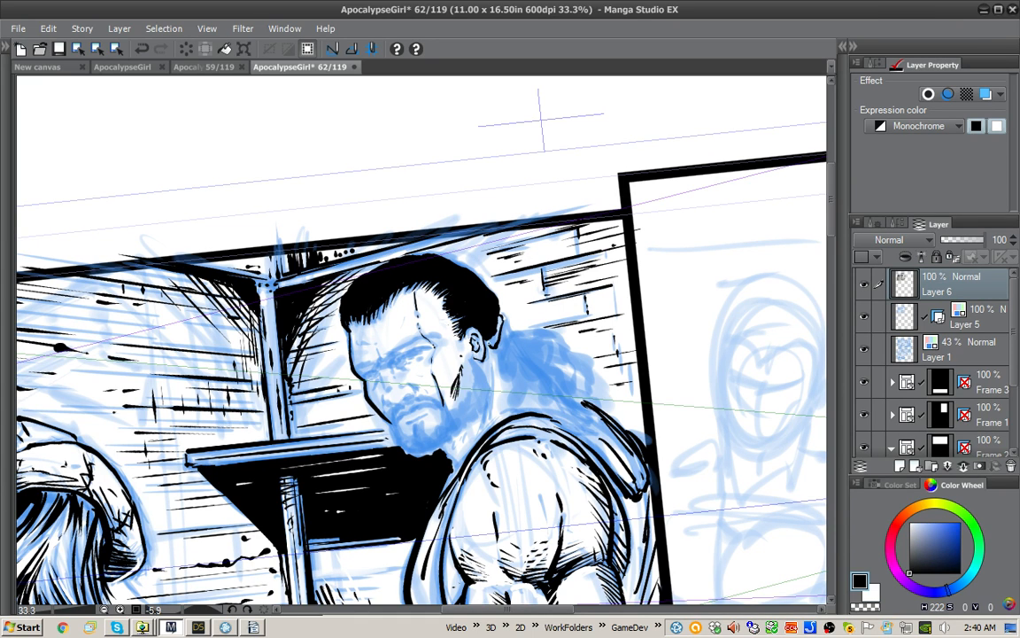
mouse_move(506, 324)
left_mouse_down()
mouse_move(496, 351)
mouse_move(502, 317)
mouse_move(511, 325)
mouse_move(470, 313)
left_mouse_up()
key("x")
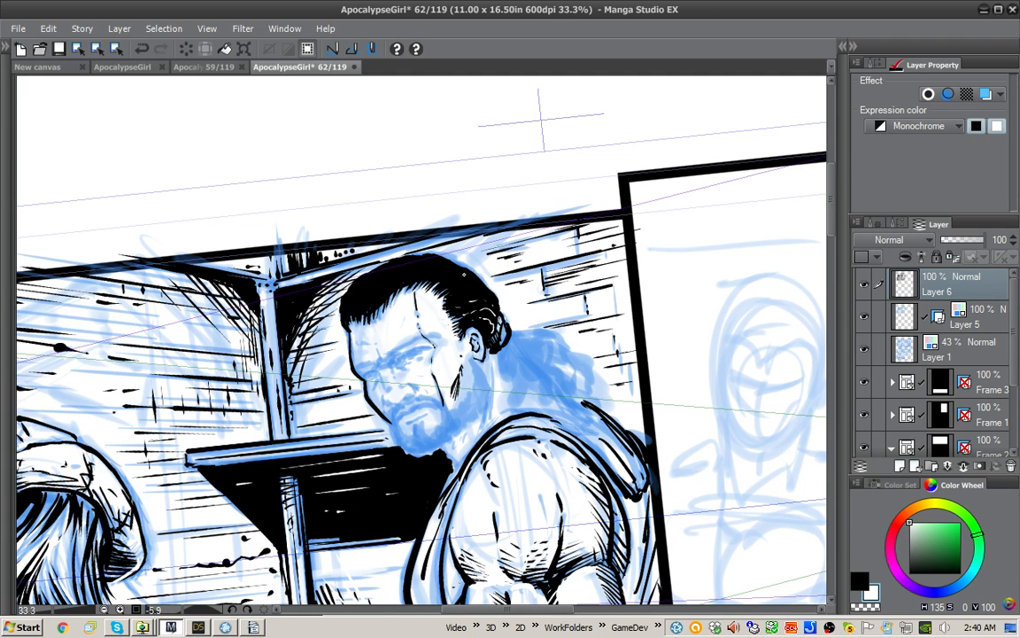
key("x")
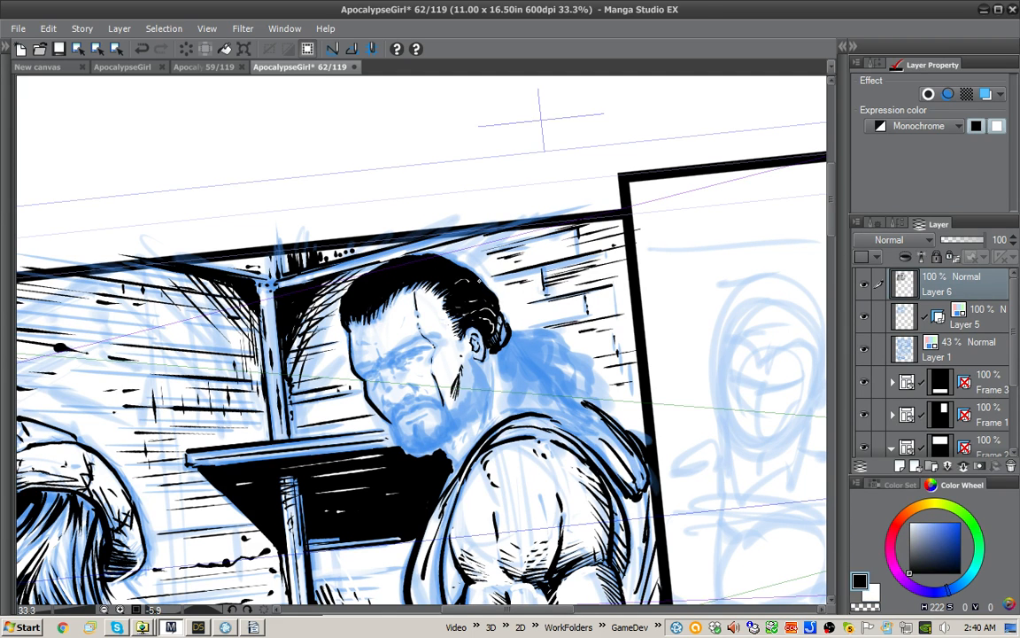
Step: Draw thin white strand highlights through the black hair over the crown and touch up its front edge in black
key("x")
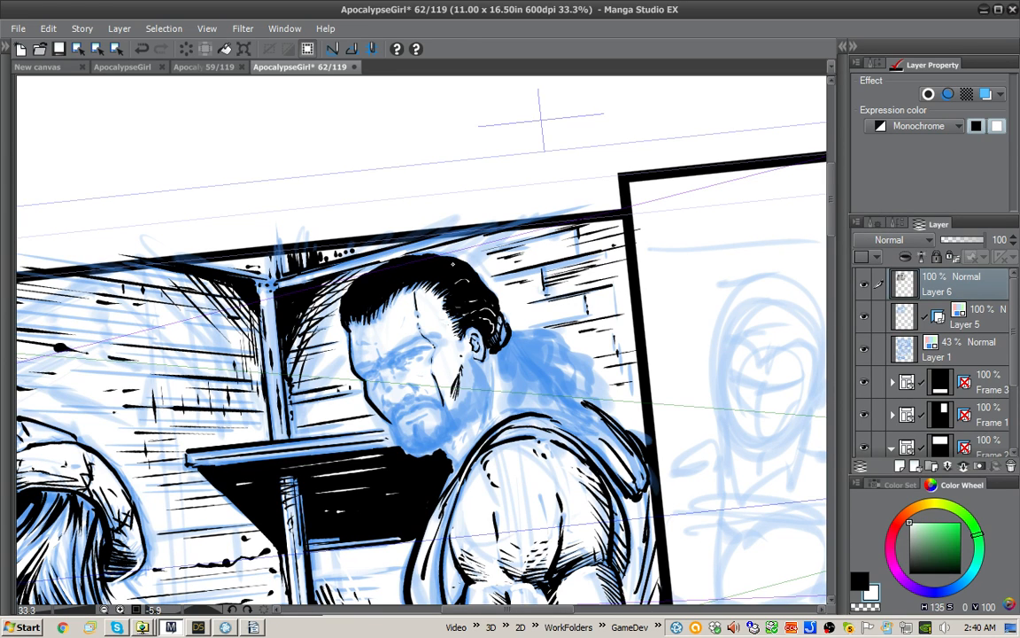
mouse_move(450, 264)
left_mouse_down()
mouse_move(433, 261)
mouse_move(365, 302)
left_mouse_up()
key("x")
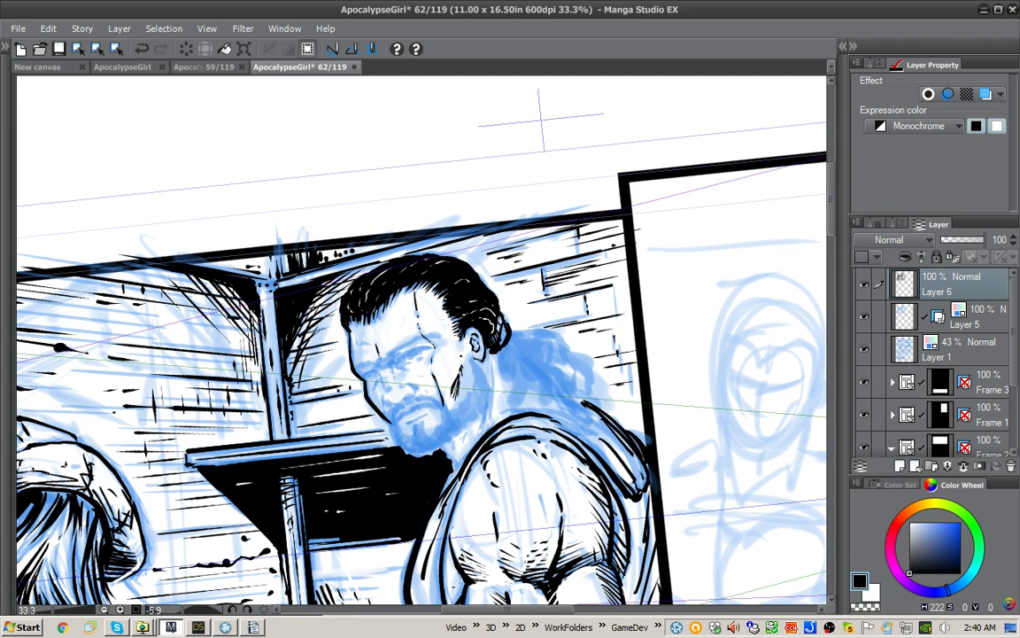
left_click_drag(345, 303, 373, 283)
Step: Ink the man's frowning brows, forehead crease, eyes and nose in black over the blue sketch
mouse_move(436, 339)
left_mouse_down()
mouse_move(419, 335)
mouse_move(355, 365)
left_mouse_up()
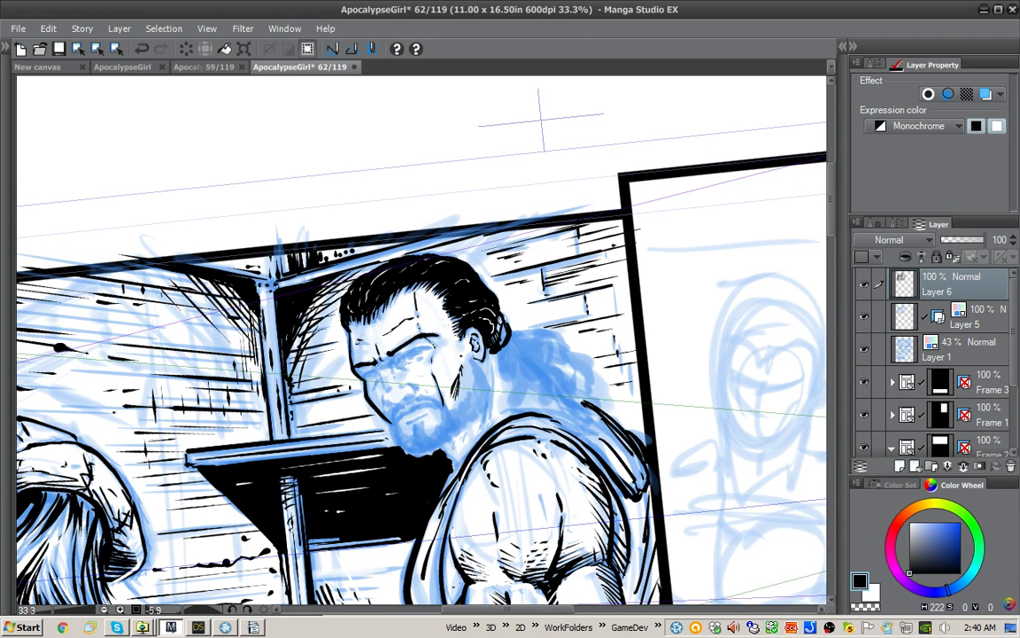
left_click_drag(340, 327, 345, 353)
mouse_move(402, 402)
left_mouse_down()
mouse_move(414, 394)
mouse_move(402, 385)
left_mouse_up()
mouse_move(343, 356)
left_mouse_down()
mouse_move(354, 364)
mouse_move(347, 372)
mouse_move(364, 374)
mouse_move(358, 369)
left_mouse_up()
mouse_move(356, 355)
left_mouse_down()
mouse_move(354, 337)
mouse_move(356, 358)
left_mouse_up()
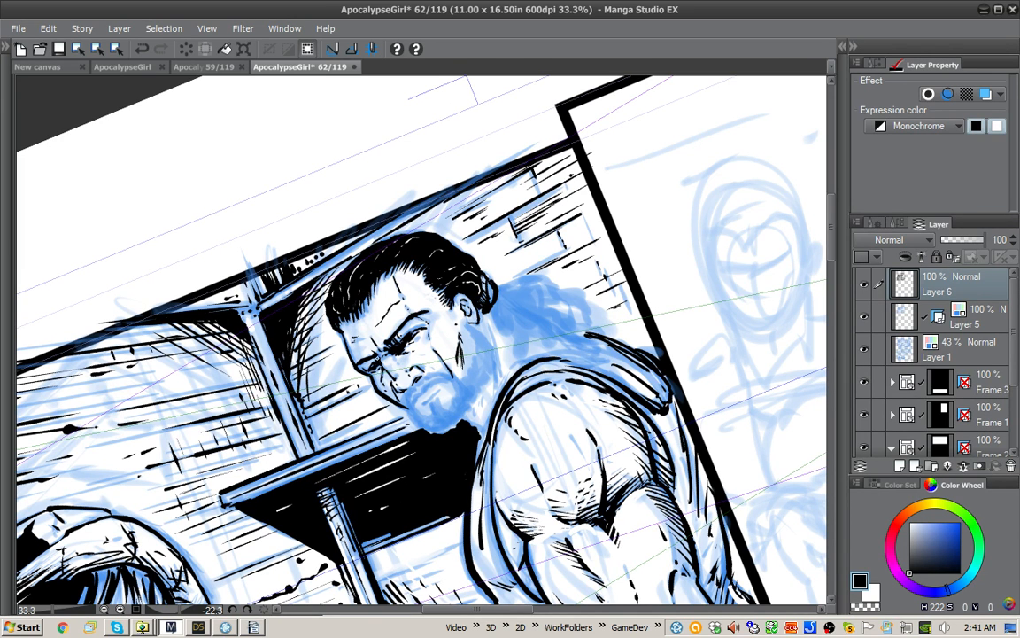
Step: Hatch the side plane of the forehead near the temple and add a small mark between the brows
left_click_drag(478, 266, 503, 294)
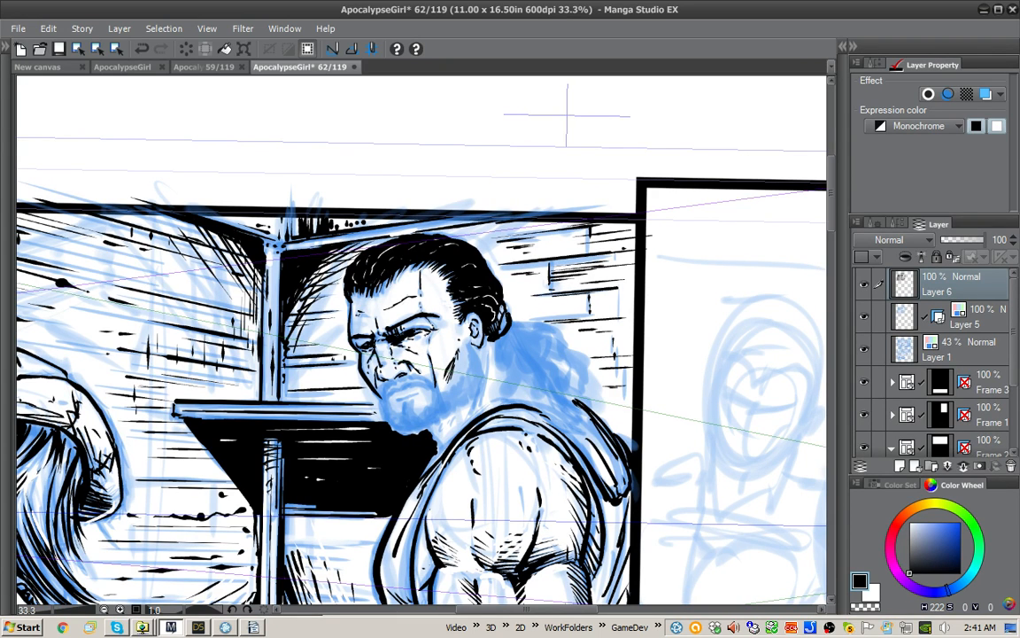
left_click_drag(512, 334, 503, 378)
left_click_drag(460, 275, 471, 293)
left_click_drag(456, 280, 469, 301)
left_click_drag(453, 288, 463, 306)
left_click_drag(399, 317, 407, 321)
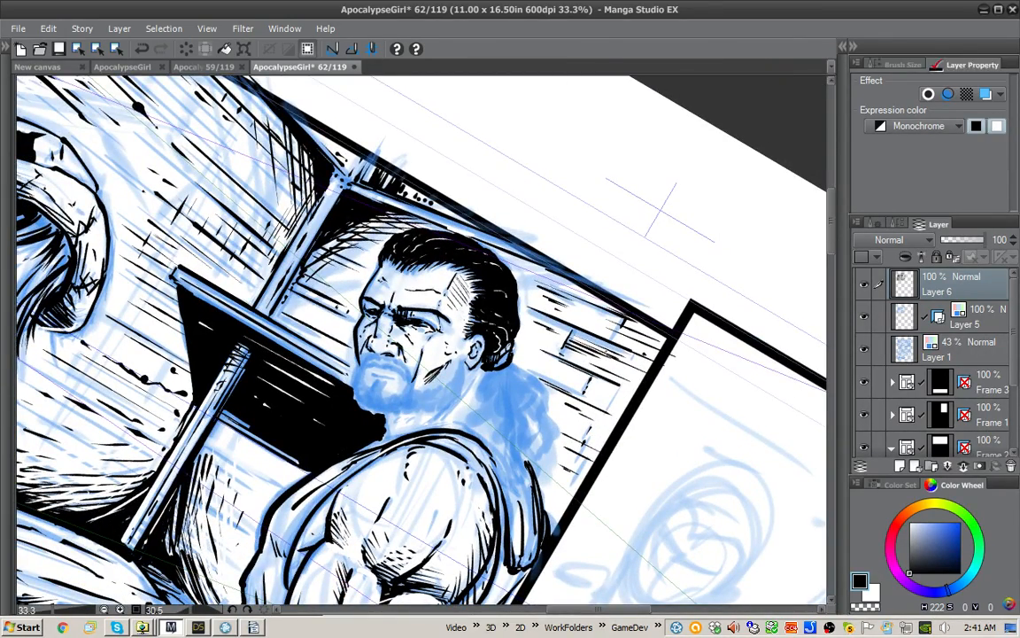
Step: Ink the moustache and the solid black sideburn and jaw beard with short strokes down from the ear
left_click_drag(501, 381, 512, 333)
mouse_move(395, 381)
left_mouse_down()
mouse_move(384, 392)
mouse_move(425, 372)
mouse_move(445, 398)
left_mouse_up()
mouse_move(464, 332)
left_mouse_down()
mouse_move(471, 344)
mouse_move(457, 319)
mouse_move(480, 380)
left_mouse_up()
left_click_drag(467, 349, 474, 386)
left_click_drag(467, 359, 468, 397)
left_click_drag(462, 368, 453, 406)
left_click_drag(453, 380, 437, 414)
left_click_drag(441, 389, 433, 413)
left_click_drag(443, 412, 471, 377)
left_click_drag(462, 353, 470, 367)
left_click_drag(458, 329, 468, 356)
left_click_drag(455, 317, 459, 325)
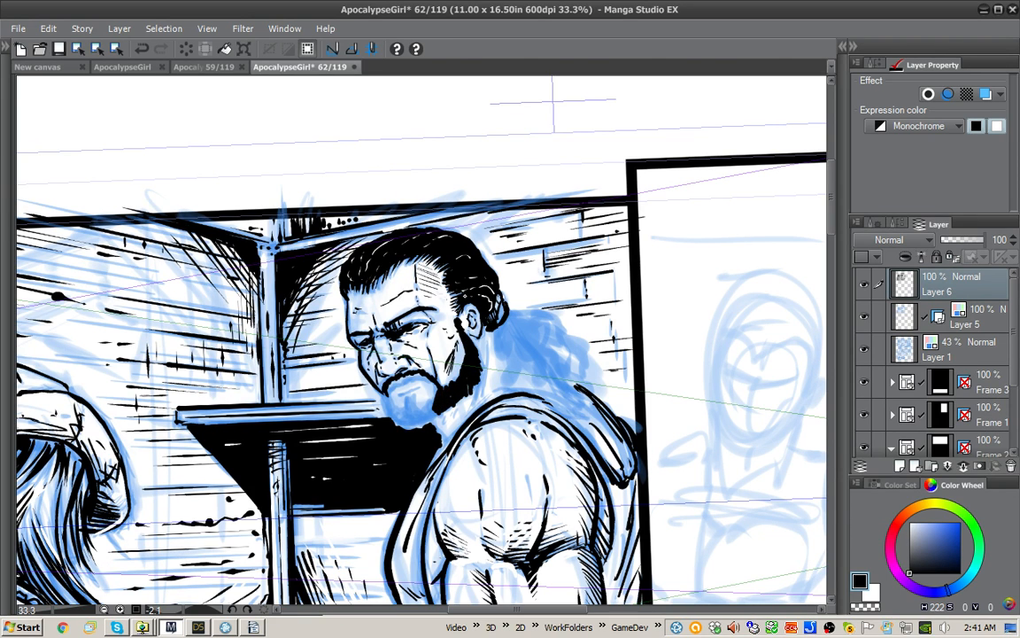
Step: Ink the chin beard with short overlapping black strokes below the mouth, joining it to the jaw beard
left_click_drag(416, 398, 421, 413)
left_click_drag(413, 397, 419, 417)
left_click_drag(406, 397, 416, 418)
left_click_drag(414, 408, 431, 422)
left_click_drag(425, 399, 436, 419)
mouse_move(434, 411)
left_mouse_down()
mouse_move(440, 421)
mouse_move(414, 426)
left_mouse_up()
left_click_drag(404, 409, 406, 426)
mouse_move(396, 404)
left_mouse_down()
mouse_move(403, 425)
mouse_move(393, 419)
left_mouse_up()
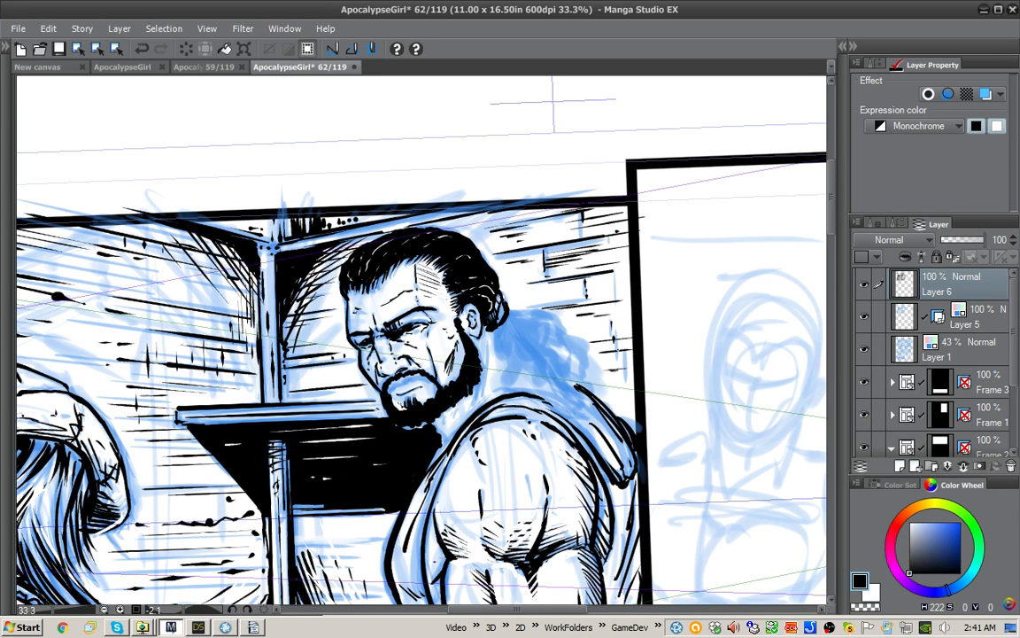
Step: Ink the man's neck behind the beard with contour lines and shadow strokes down to the shirt collar
left_click_drag(388, 328, 386, 346)
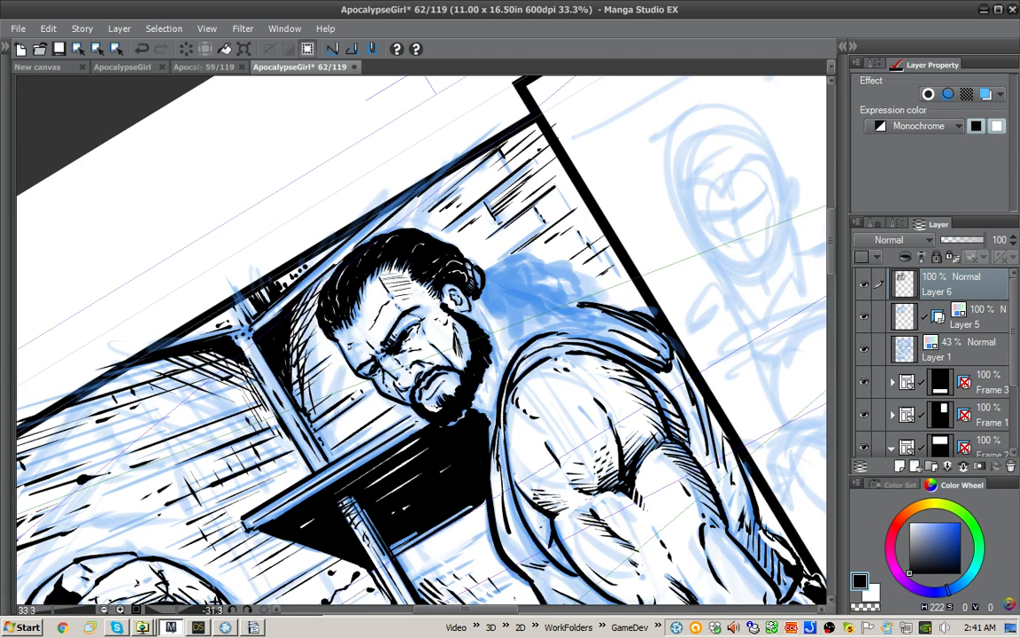
left_click_drag(482, 322, 485, 350)
mouse_move(565, 445)
left_mouse_down()
mouse_move(590, 395)
mouse_move(565, 237)
left_mouse_up()
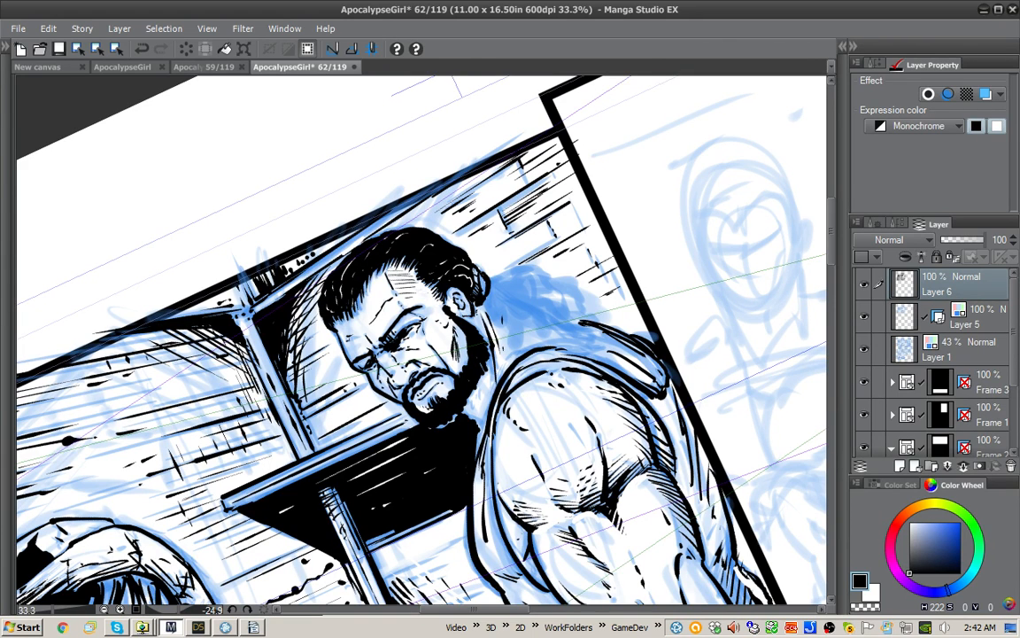
left_click_drag(478, 377, 484, 410)
left_click_drag(415, 415, 388, 381)
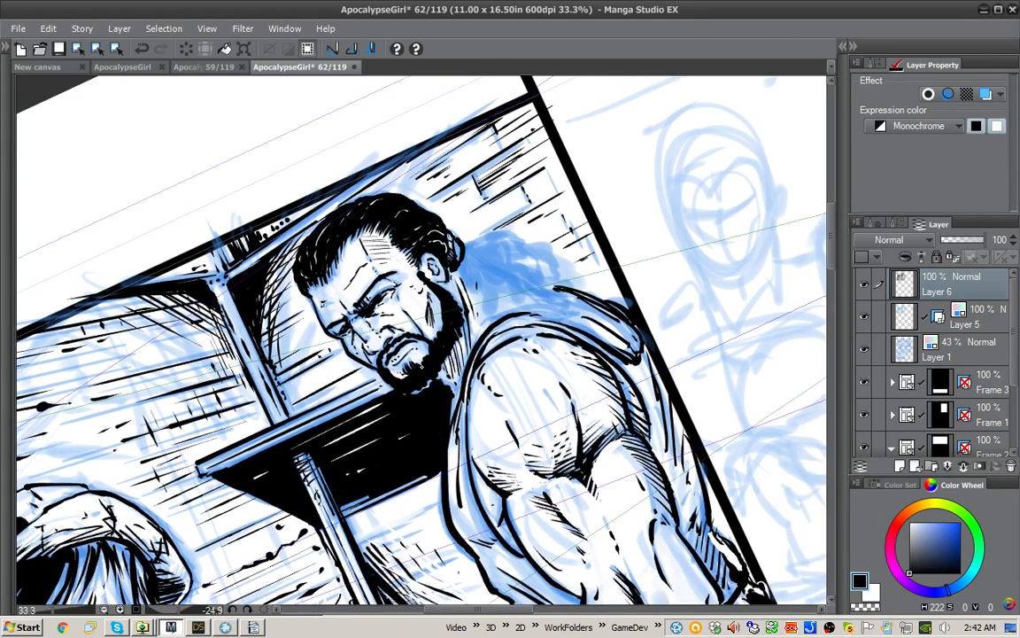
Step: Paint a thin white edge under the beard to separate it from the black tabletop, and reset the canvas rotation
key("x")
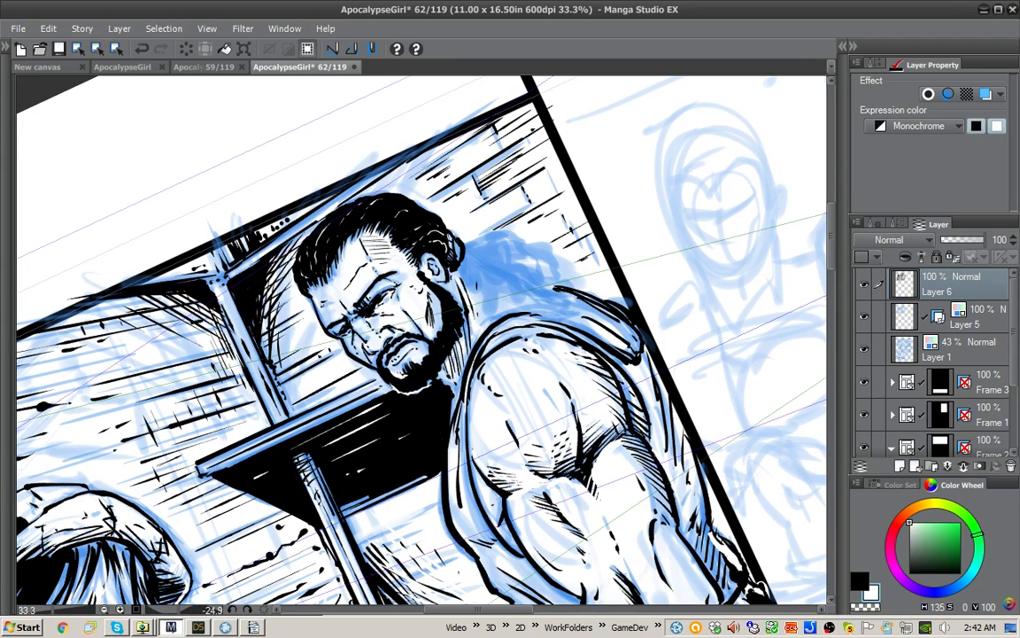
left_click_drag(421, 380, 383, 337)
key("ctrl+at")
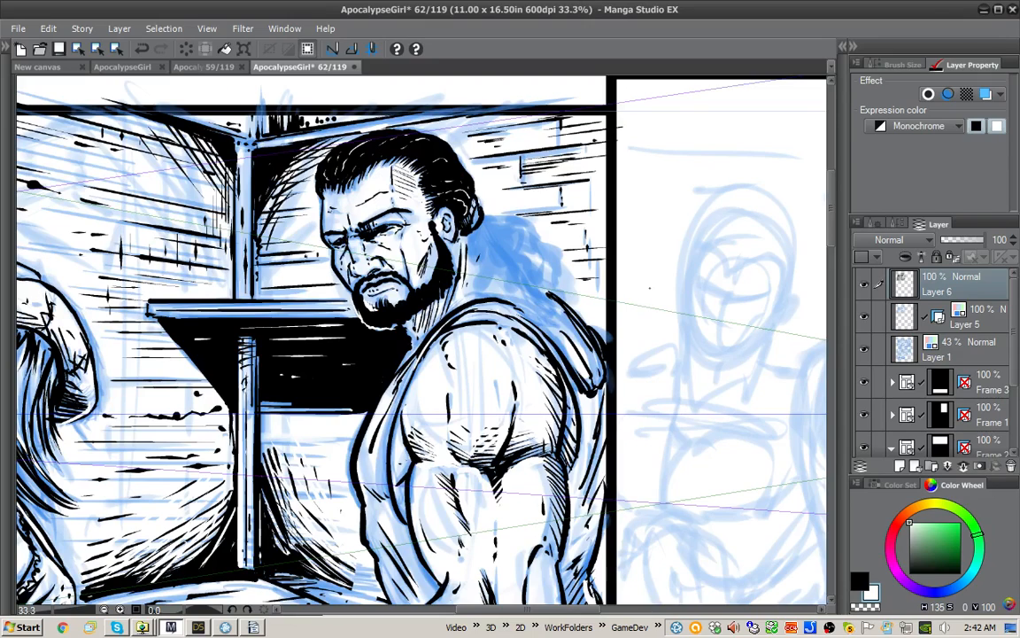
key("x")
key("x")
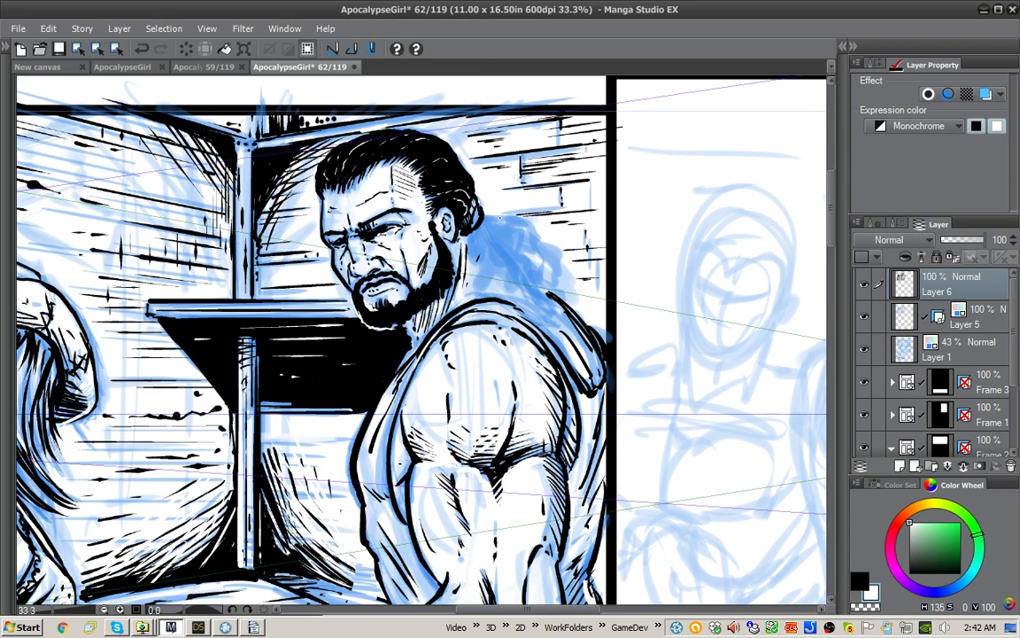
Step: Undo the latest strokes and touch up the face contour beside the far eye in white
key("x")
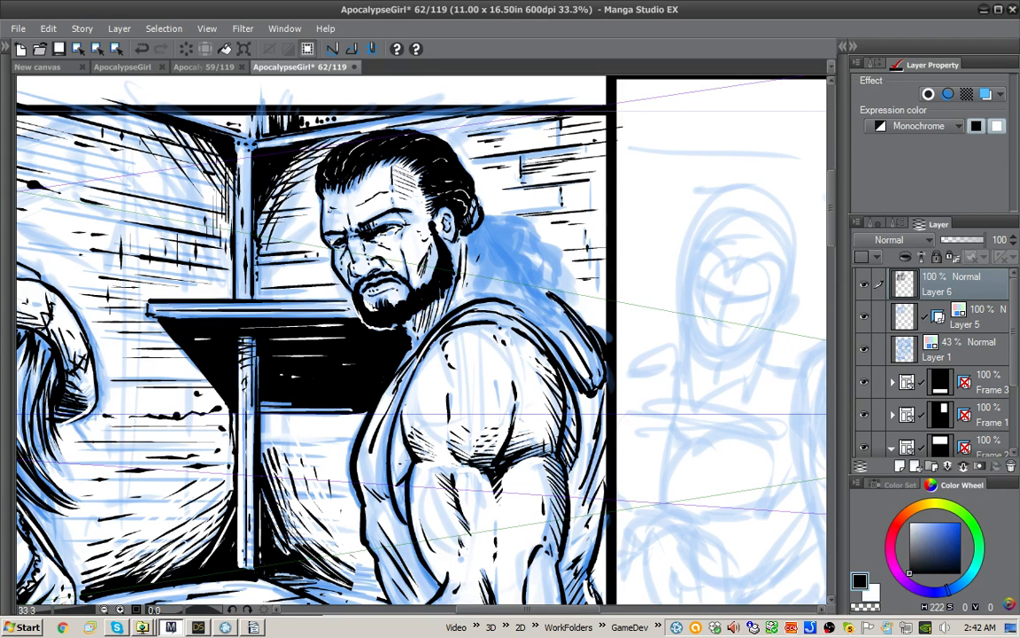
key("x")
key("x")
key("ctrl+z")
key("ctrl+z")
key("ctrl+z")
key("x")
left_click_drag(327, 237, 332, 245)
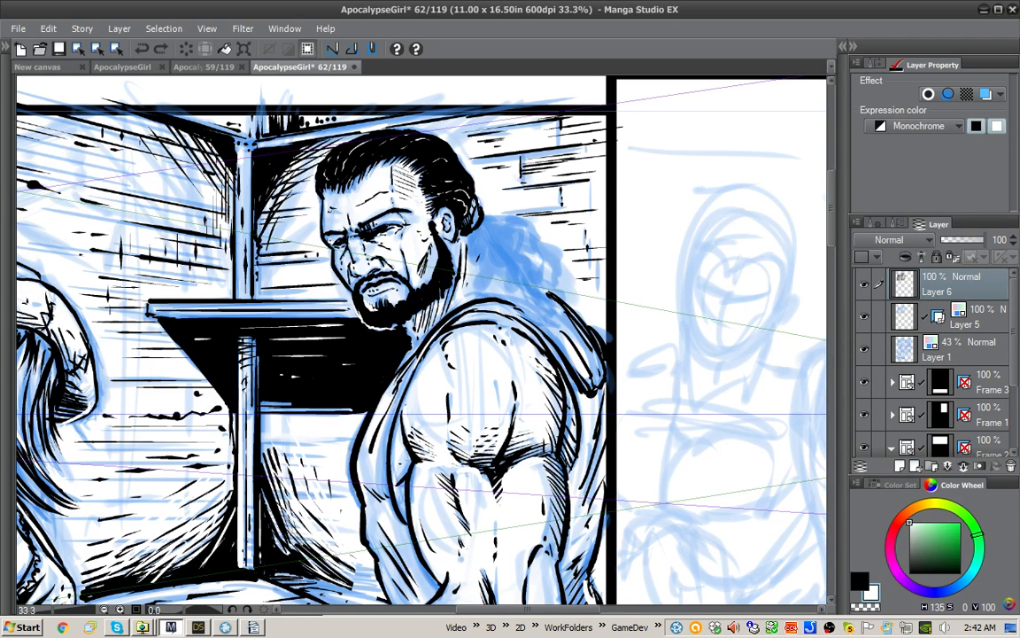
key("x")
left_click_drag(425, 327, 373, 303)
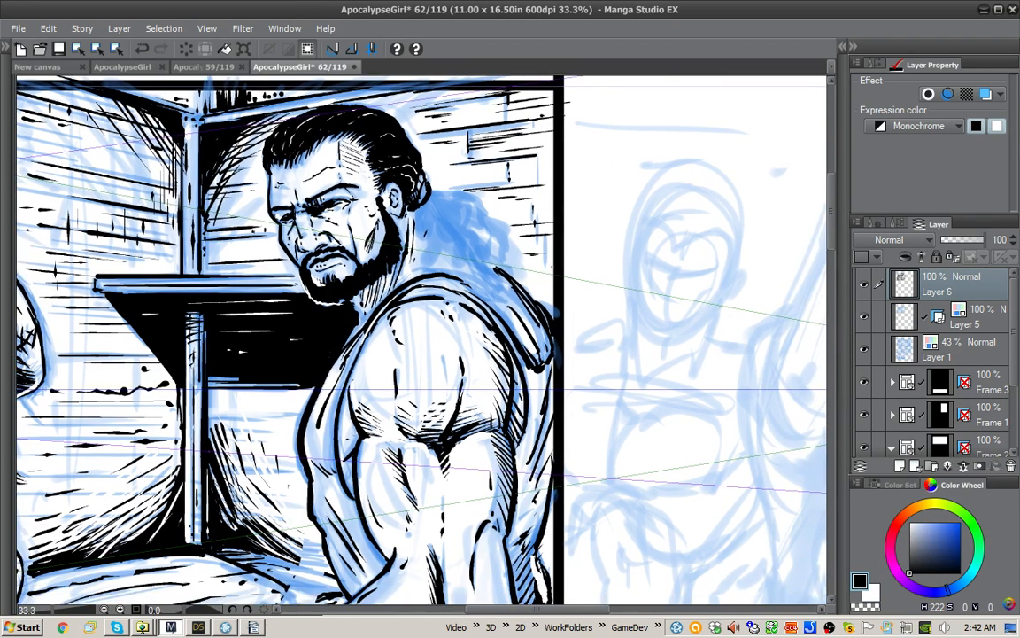
Step: Ink the man's ponytail with wavy black strands running from the back of his head down to the shoulder
mouse_move(435, 194)
left_mouse_down()
mouse_move(489, 218)
mouse_move(509, 239)
mouse_move(500, 249)
mouse_move(432, 191)
mouse_move(507, 272)
left_mouse_up()
mouse_move(446, 209)
left_mouse_down()
mouse_move(417, 211)
mouse_move(432, 251)
mouse_move(421, 269)
left_mouse_up()
left_click_drag(416, 212, 423, 265)
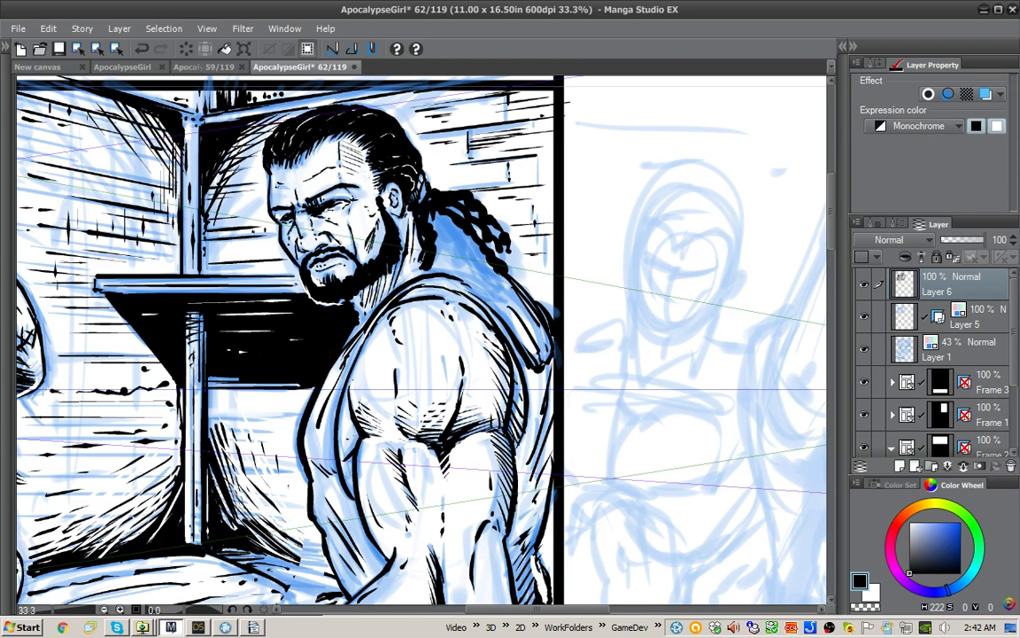
left_click_drag(432, 211, 439, 278)
left_click_drag(437, 212, 451, 279)
mouse_move(439, 213)
left_mouse_down()
mouse_move(480, 262)
mouse_move(488, 303)
mouse_move(458, 234)
left_mouse_up()
left_click_drag(465, 257, 471, 299)
left_click_drag(449, 228, 476, 307)
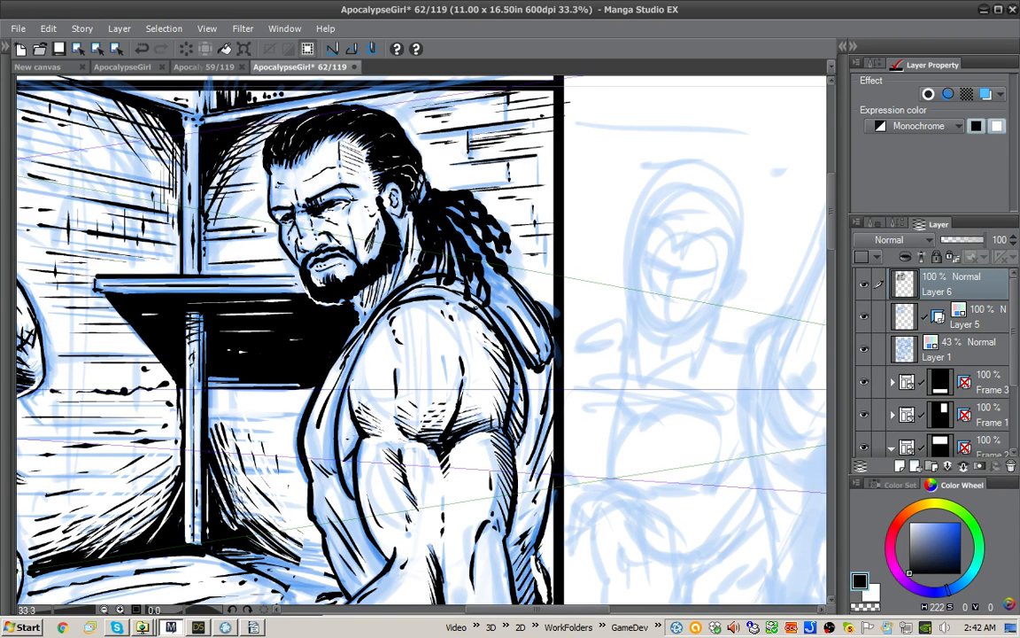
Step: Fill out the ponytail with further black strands and short flicks along its outer edge
mouse_move(415, 203)
left_mouse_down()
mouse_move(456, 262)
mouse_move(469, 266)
mouse_move(471, 246)
mouse_move(492, 255)
mouse_move(472, 289)
left_mouse_up()
left_click_drag(510, 292, 523, 317)
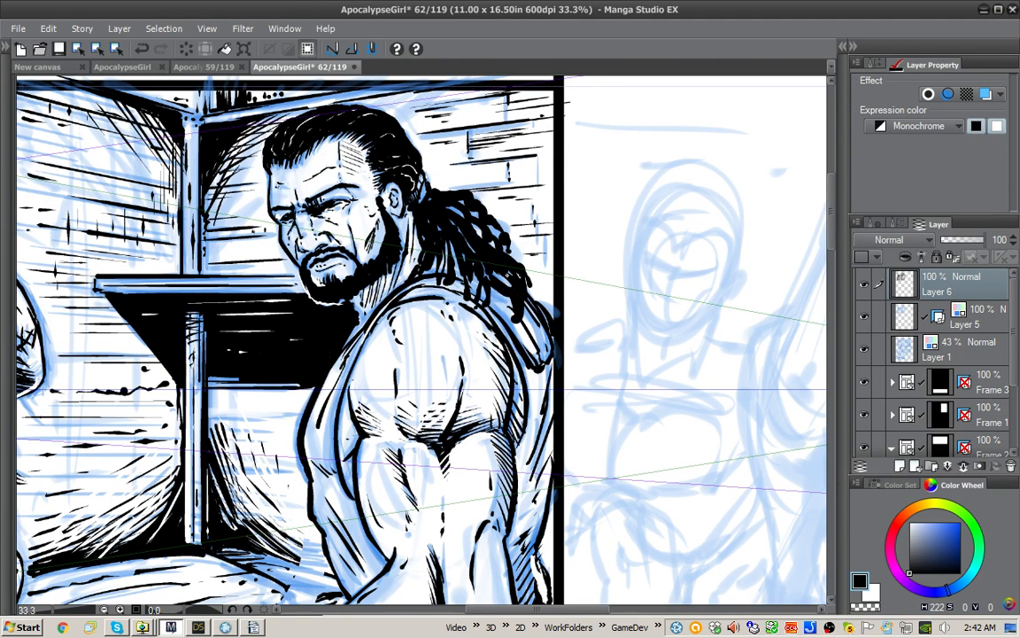
left_click_drag(483, 264, 502, 282)
left_click_drag(472, 225, 483, 235)
left_click_drag(503, 245, 526, 253)
mouse_move(494, 231)
left_mouse_down()
mouse_move(516, 242)
mouse_move(511, 226)
left_mouse_up()
left_click_drag(487, 212, 508, 217)
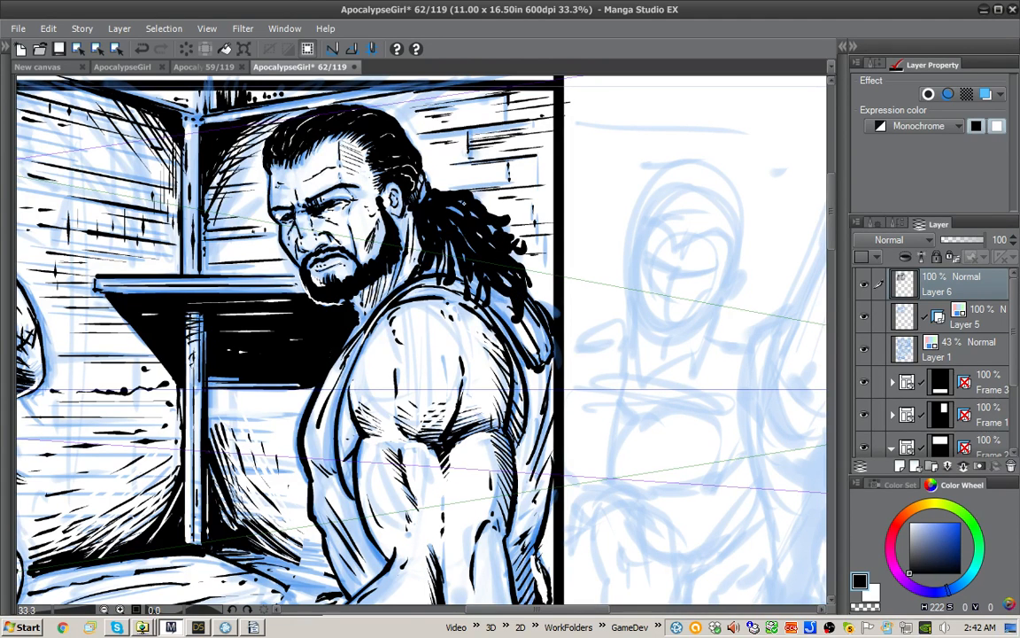
Step: Paint thin white highlights into the ponytail strands and add white touch-up strokes between the beard and neck
key("x")
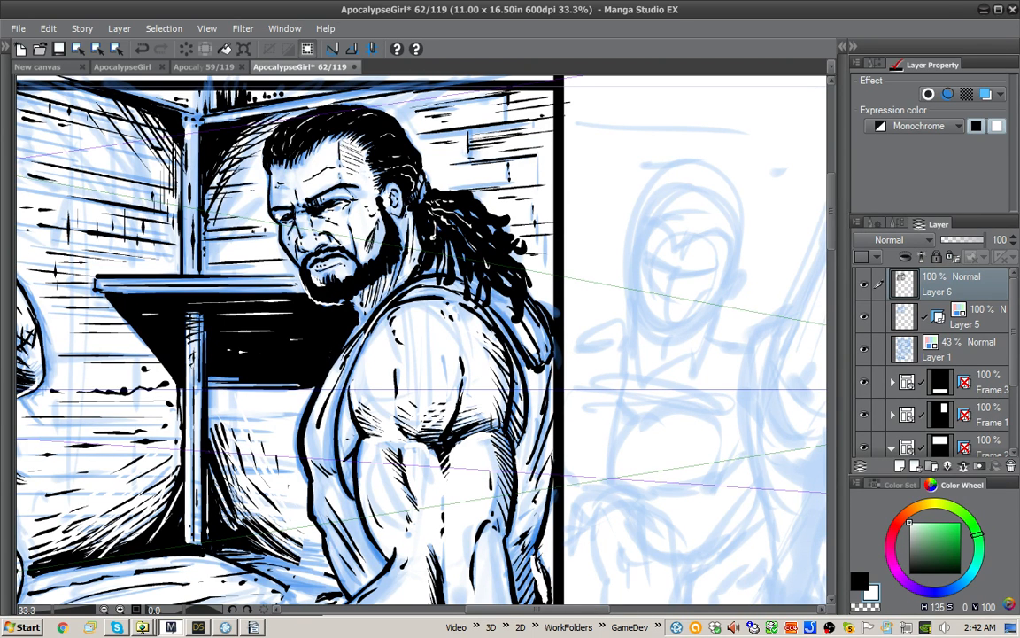
left_click_drag(449, 235, 461, 260)
left_click_drag(594, 449, 701, 390)
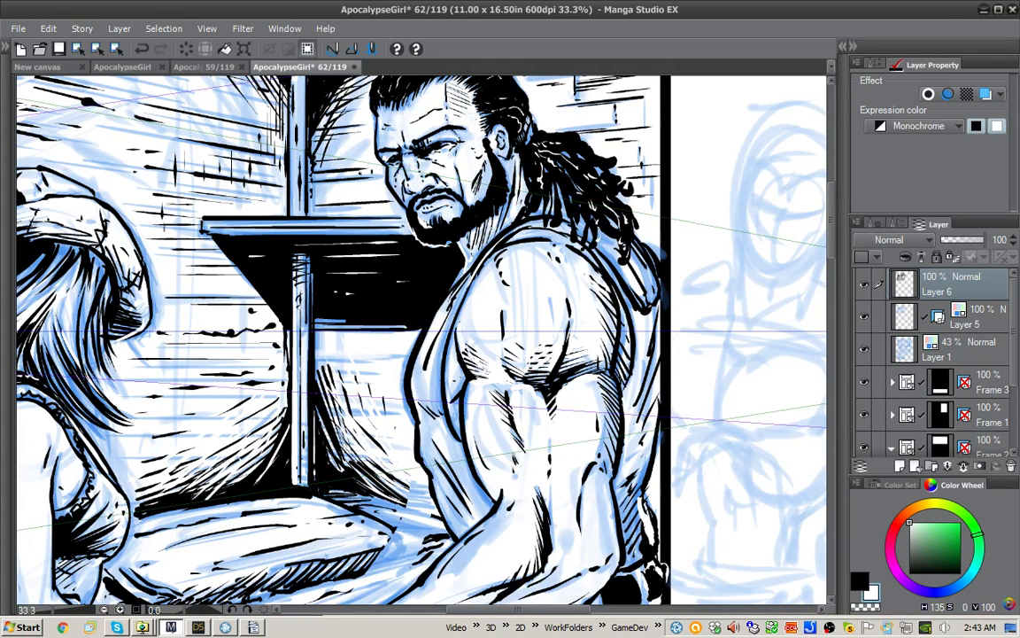
key("x")
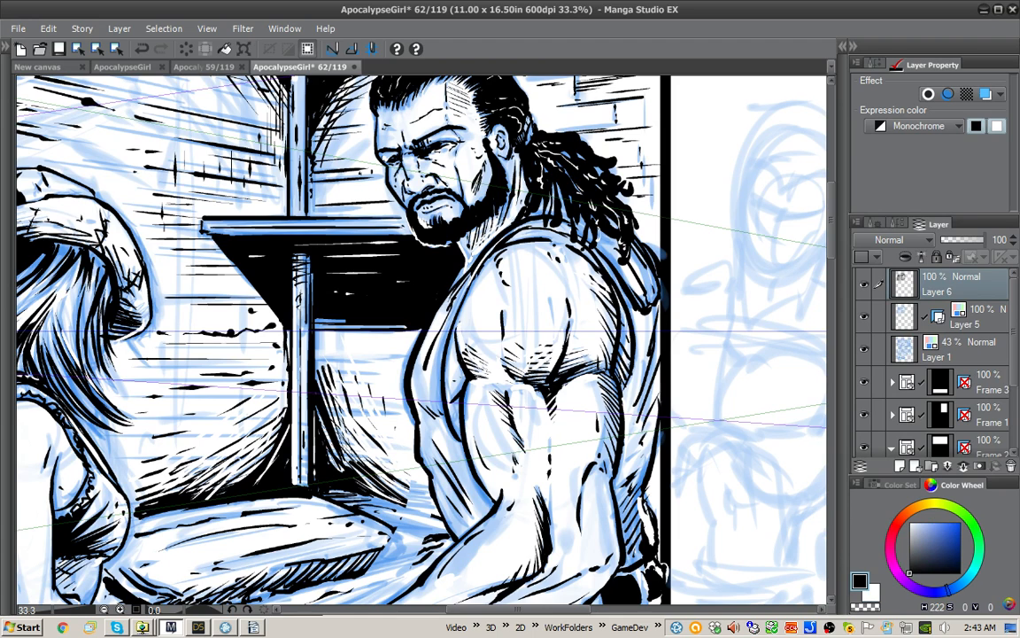
key("x")
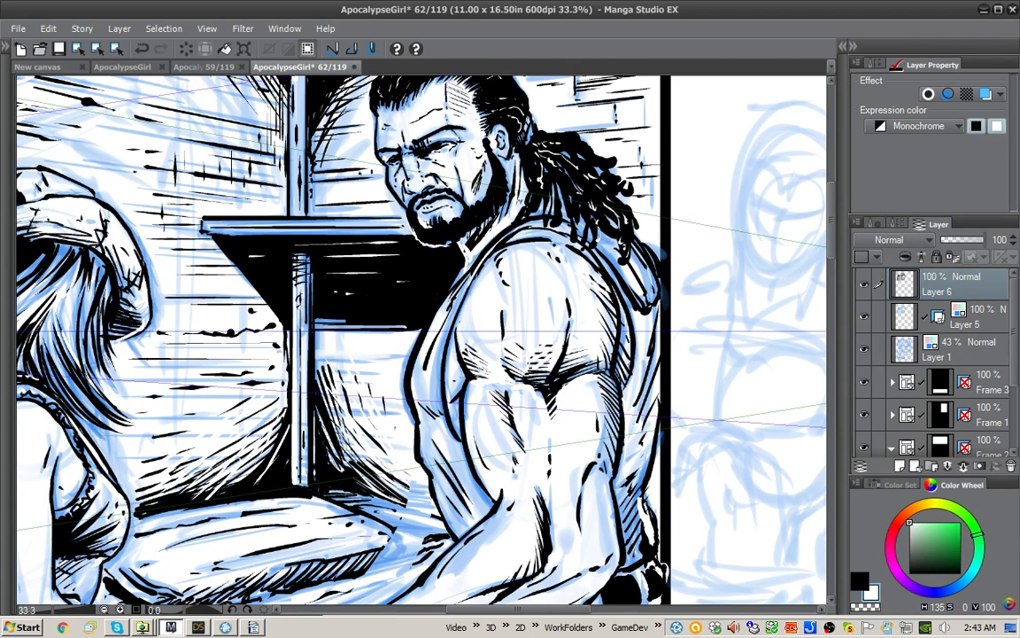
left_click_drag(504, 186, 512, 217)
left_click_drag(505, 175, 512, 210)
Step: Hide and reshow Layer 6 to compare the inks in the panel's lower half with the blue sketch
left_click_drag(700, 293, 688, 360)
scroll(688, 381, "down", 2)
left_click_drag(687, 435, 752, 271)
left_click_drag(748, 437, 818, 366)
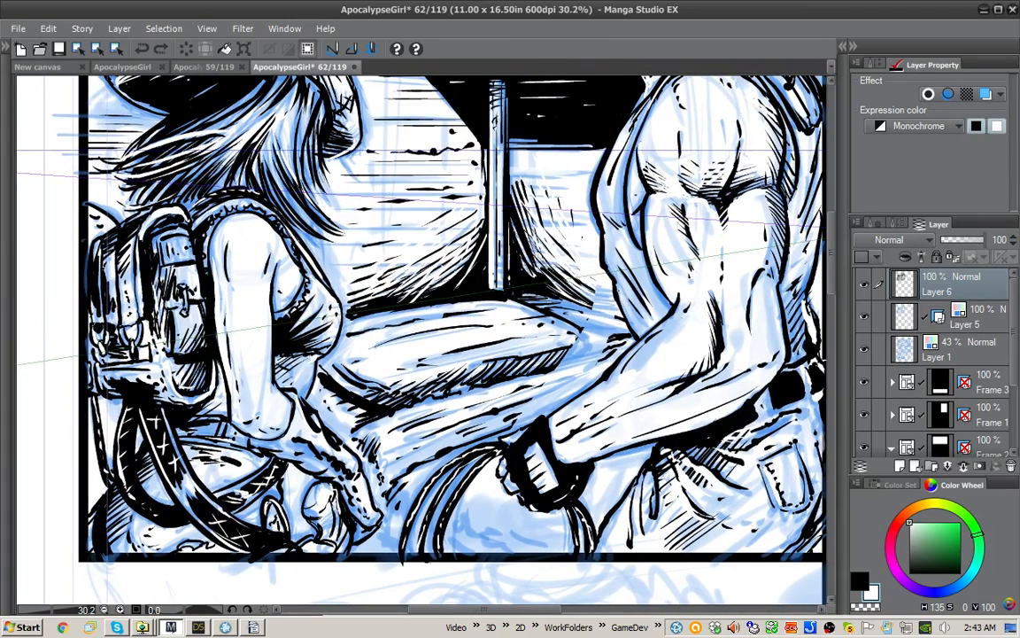
left_click(865, 284)
left_click(864, 285)
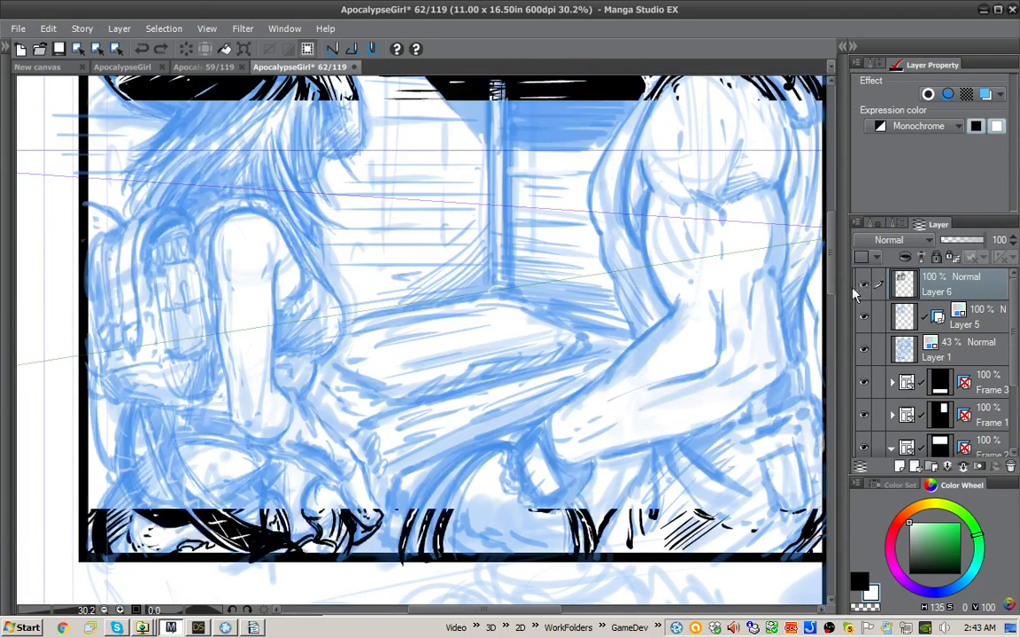
Step: Hatch the far end of the bench beside the man's elbow with short parallel black strokes on a rotated canvas
mouse_move(766, 271)
left_mouse_down()
mouse_move(709, 266)
mouse_move(690, 214)
mouse_move(585, 93)
mouse_move(514, 60)
left_mouse_up()
key("x")
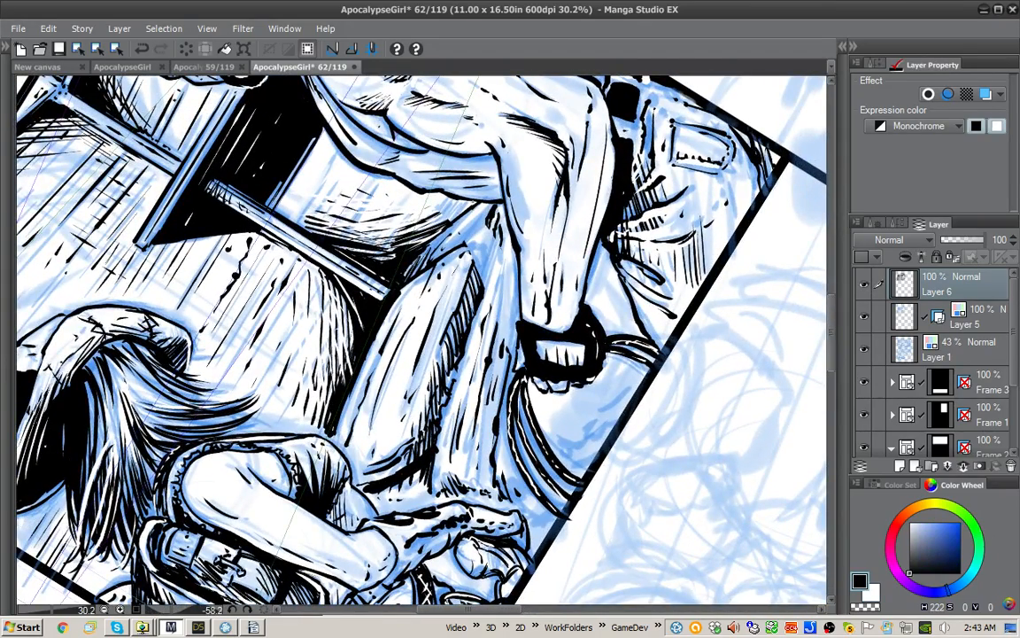
left_click_drag(472, 203, 443, 228)
left_click_drag(469, 205, 429, 231)
left_click_drag(465, 202, 422, 230)
left_click_drag(458, 201, 422, 221)
mouse_move(442, 199)
left_mouse_down()
mouse_move(416, 217)
mouse_move(406, 210)
mouse_move(410, 222)
left_mouse_up()
mouse_move(436, 200)
left_mouse_down()
mouse_move(412, 220)
mouse_move(424, 209)
left_mouse_up()
left_click_drag(433, 200, 407, 219)
left_click_drag(485, 212, 435, 261)
left_click_drag(449, 198, 442, 235)
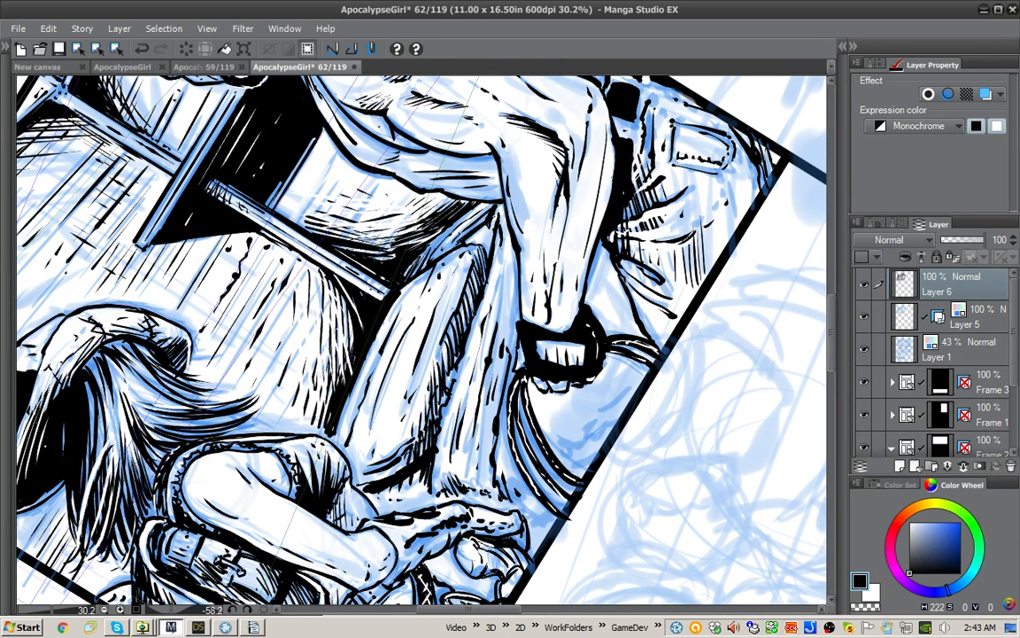
Step: Add small black texture strokes along the surface beneath the man's forearm
left_click_drag(500, 205, 494, 221)
left_click_drag(503, 261, 492, 333)
left_click_drag(497, 270, 492, 295)
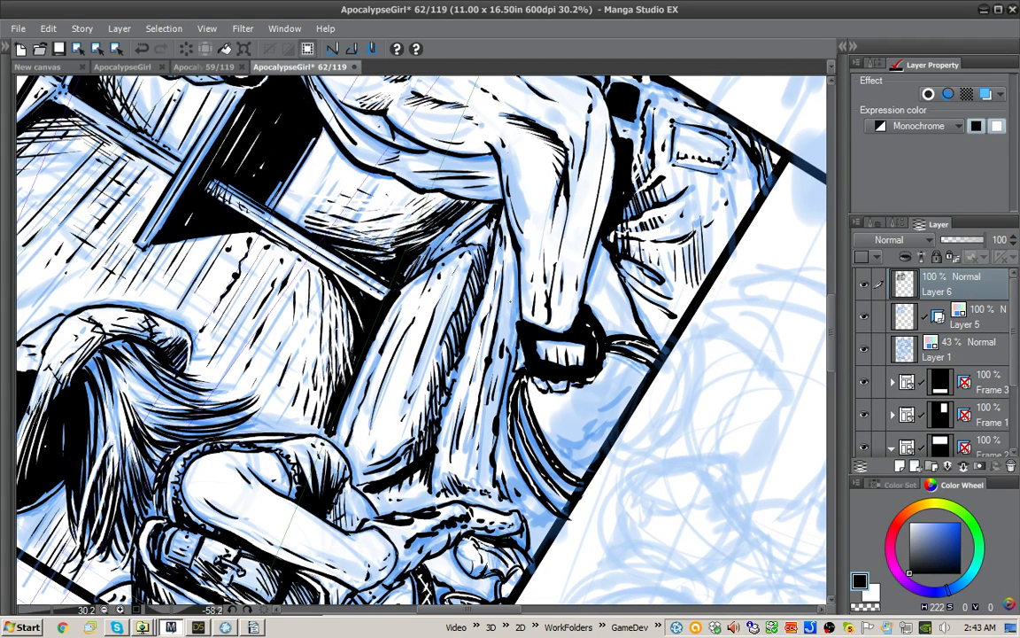
left_click_drag(515, 250, 507, 276)
left_click_drag(464, 223, 457, 249)
mouse_move(522, 267)
left_mouse_down()
mouse_move(480, 266)
mouse_move(523, 285)
mouse_move(512, 283)
left_mouse_up()
left_click_drag(514, 282, 505, 298)
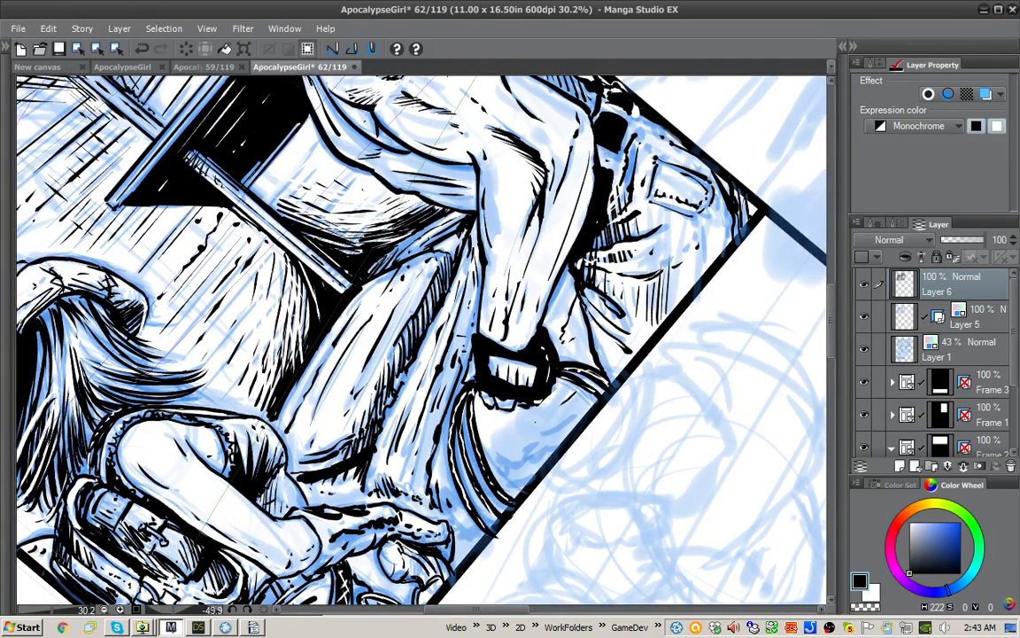
Step: Ink shading lines on the rounded object below the man's banded wrist, and reset the canvas rotation
mouse_move(574, 414)
left_mouse_down()
mouse_move(495, 464)
mouse_move(540, 461)
left_mouse_up()
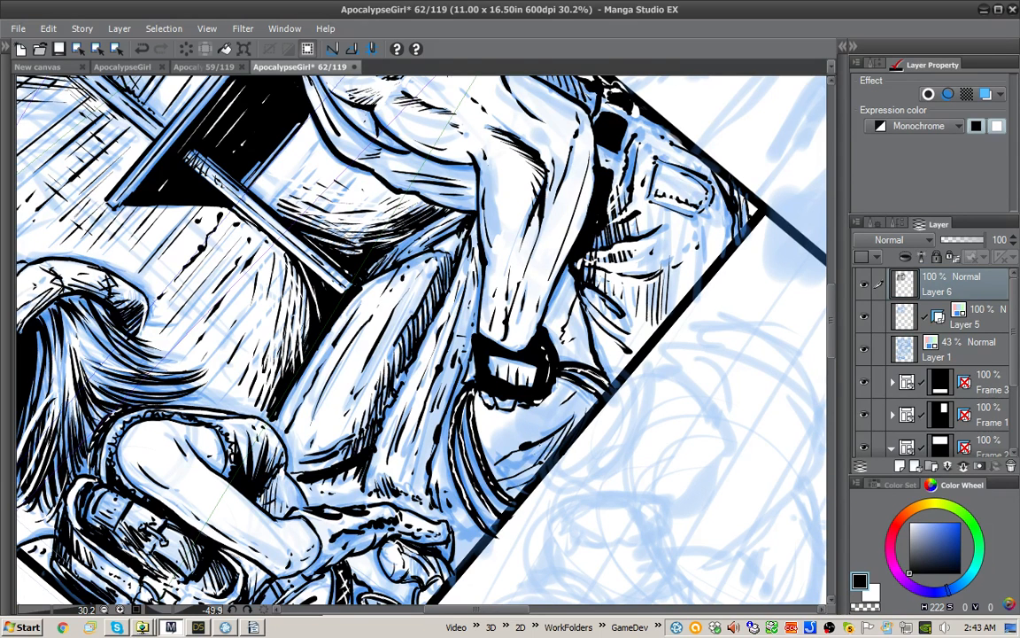
left_click_drag(458, 389, 512, 365)
left_click_drag(410, 493, 434, 481)
key("ctrl+at")
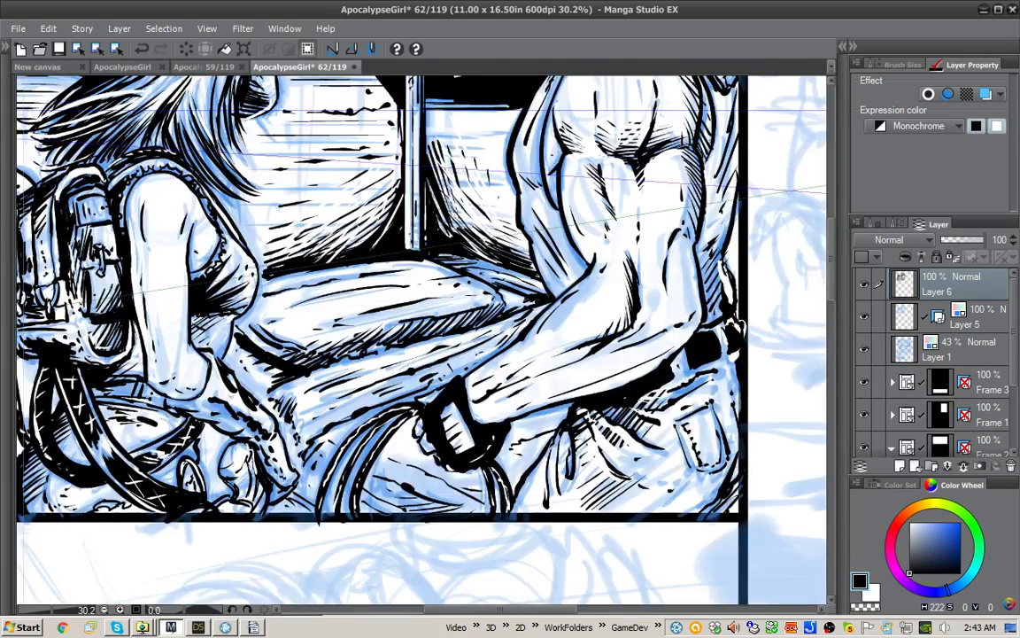
Step: Select the area of Frame 2 and move Layer 6 into the Frame 2 folder, above Layer 3
left_click_drag(422, 301, 462, 383)
scroll(656, 467, "down", 1)
left_click_drag(657, 468, 621, 493)
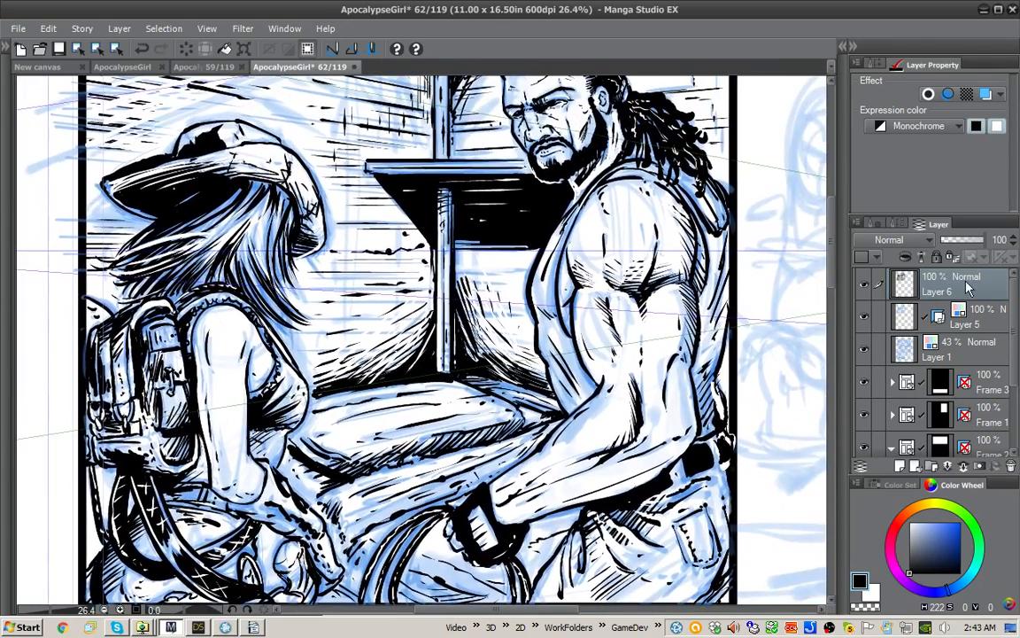
scroll(939, 354, "down", 2)
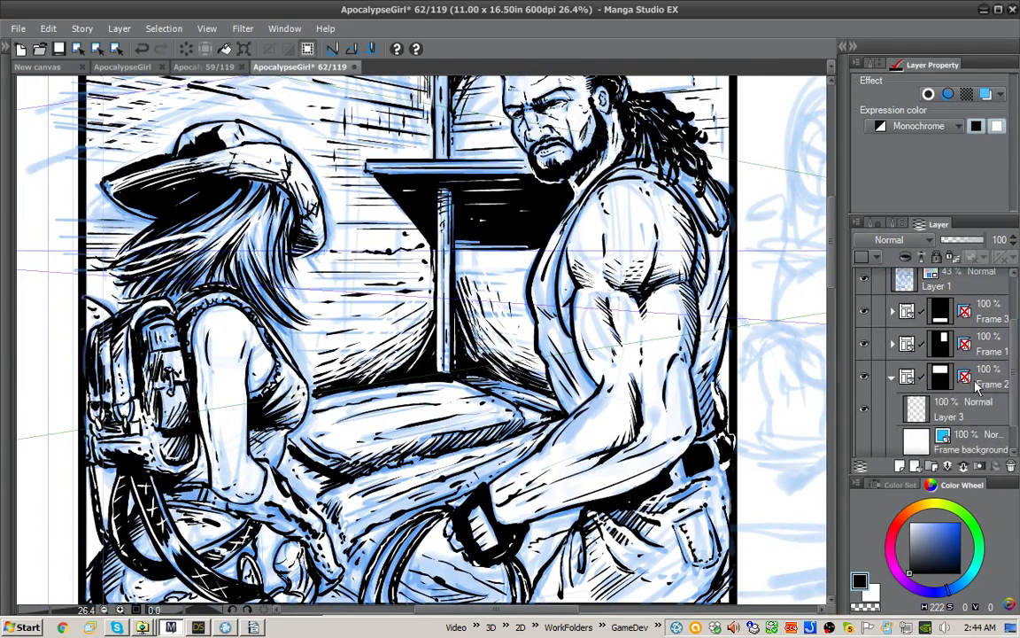
scroll(912, 333, "up", 2)
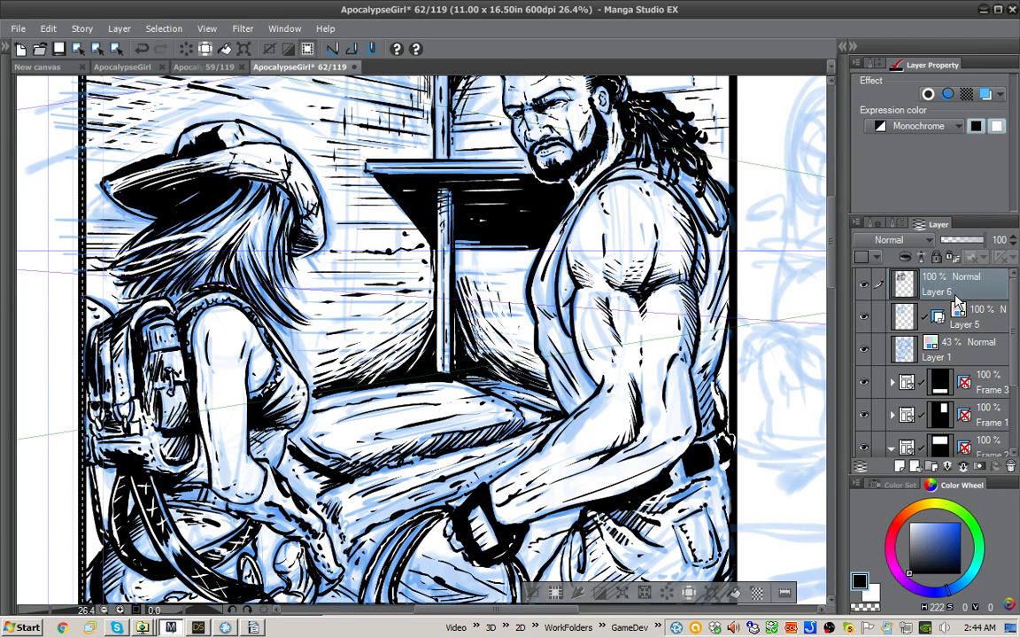
left_click_drag(974, 294, 963, 416)
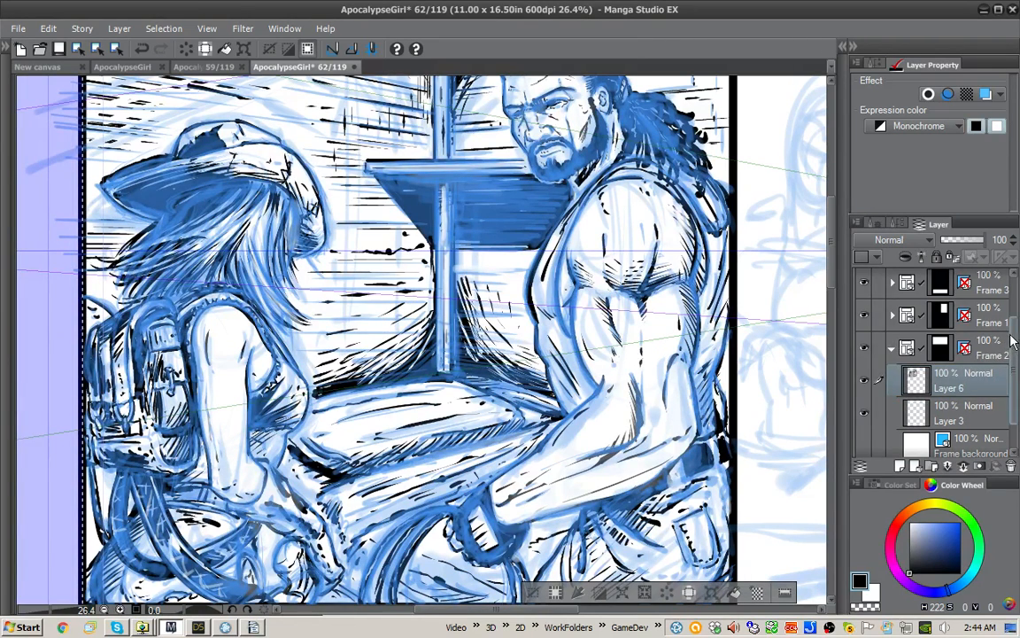
mouse_move(1013, 344)
left_mouse_down()
mouse_move(1013, 306)
mouse_move(1013, 341)
left_mouse_up()
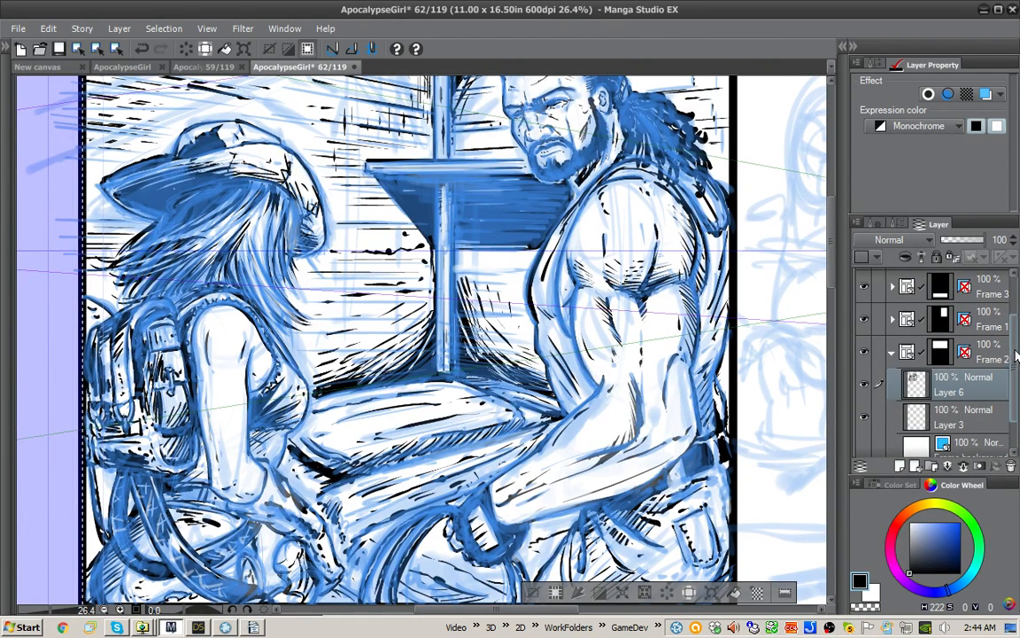
Step: Cut the part of Layer 1's sketch inside the selection and paste it above Layer 3 in the Frame 2 folder
scroll(974, 345, "up", 2)
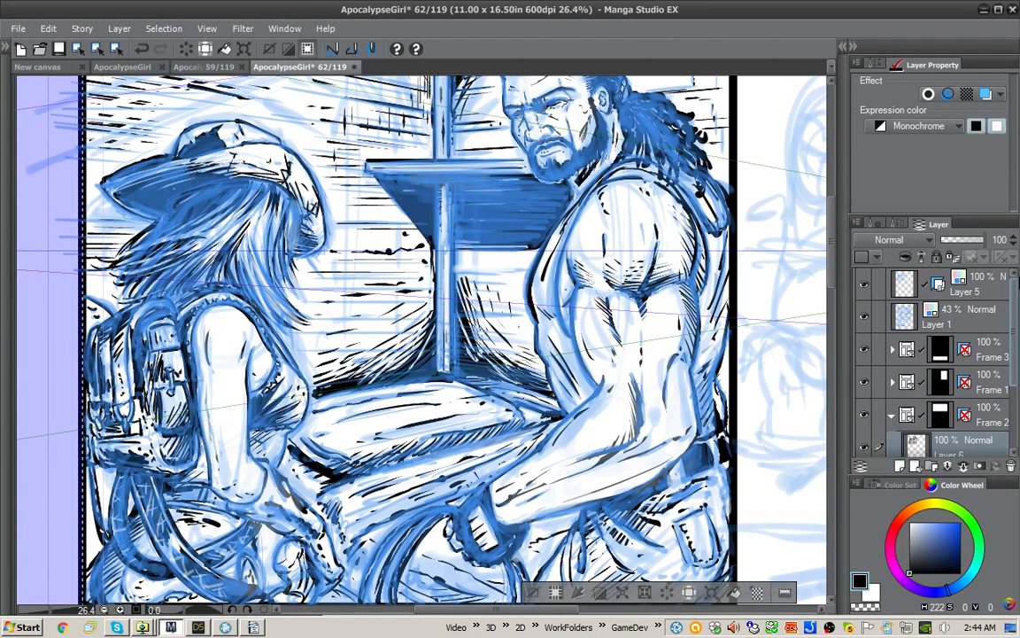
left_click(961, 324)
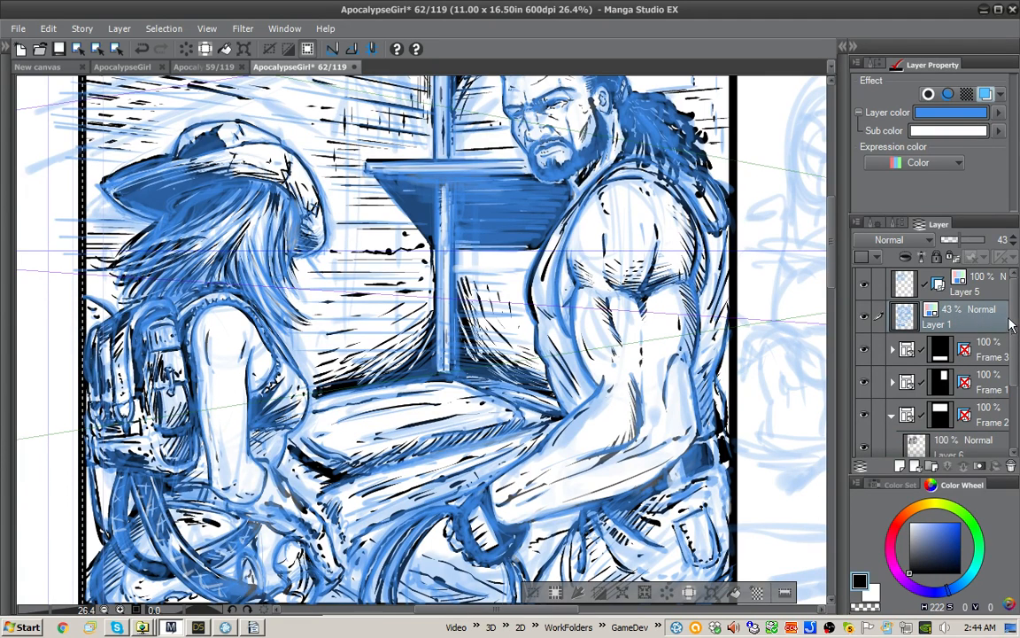
key("Delete")
left_click_drag(1015, 304, 1014, 314)
scroll(974, 354, "down", 3)
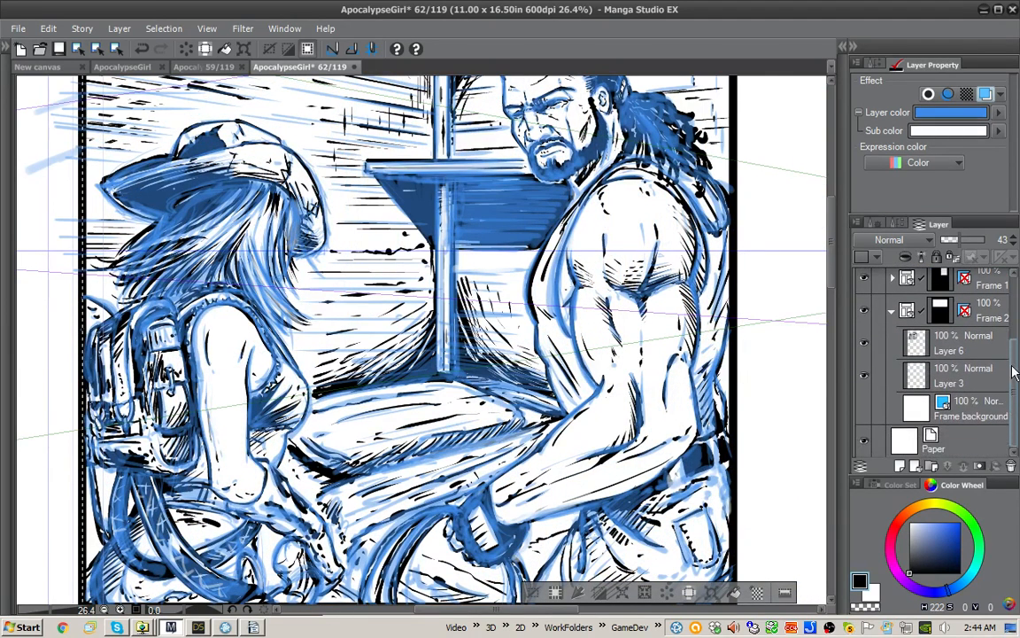
left_click(978, 381)
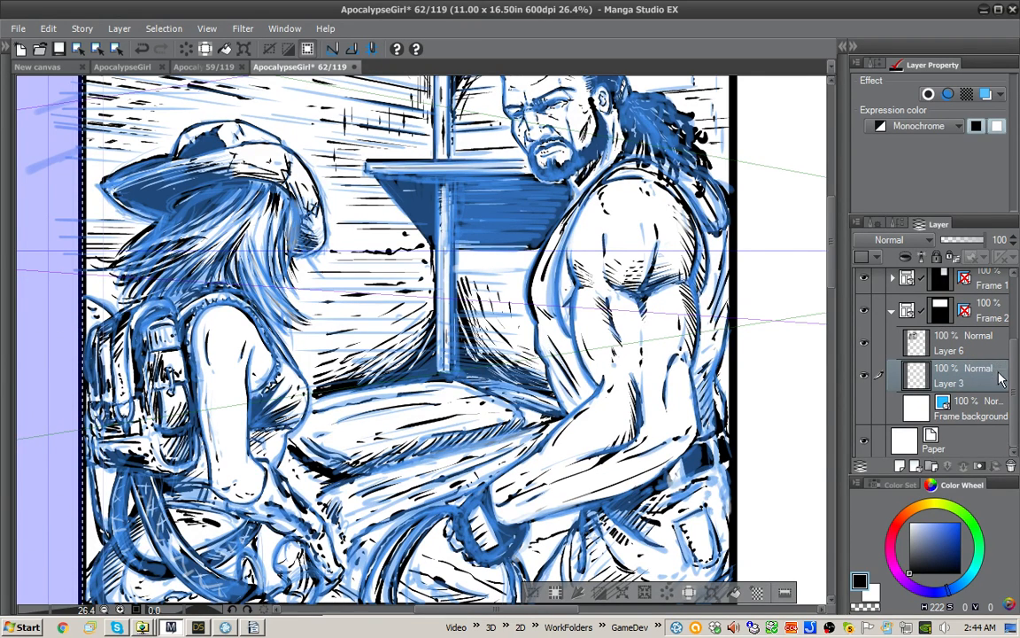
key("ctrl+v")
scroll(1004, 368, "up", 3)
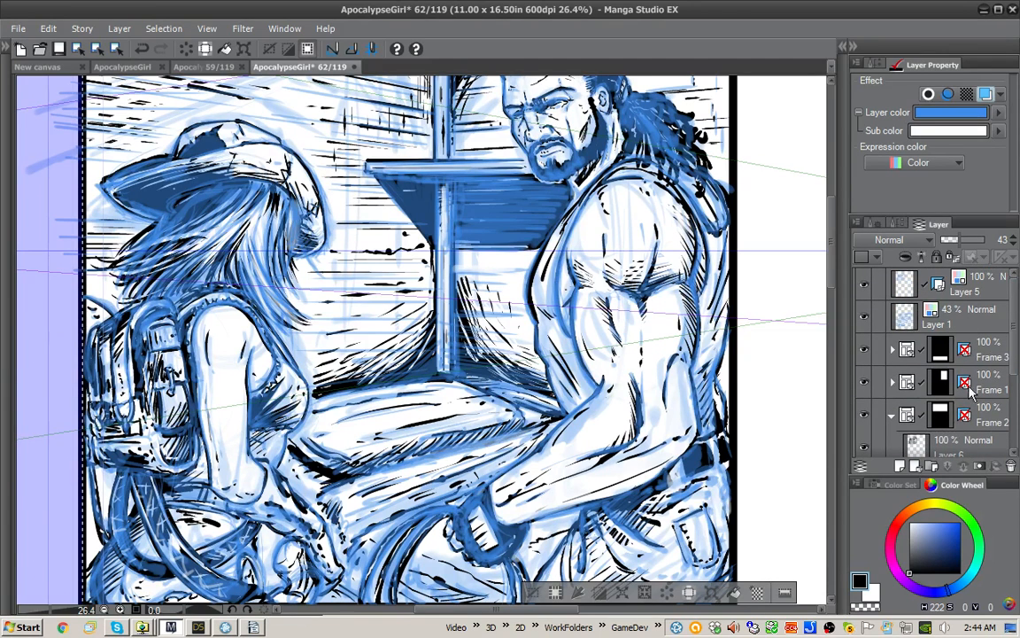
Step: Cut the selected part of Layer 5's sketch and paste it above the Layer 1 copy in the Frame 2 folder
left_click(916, 285)
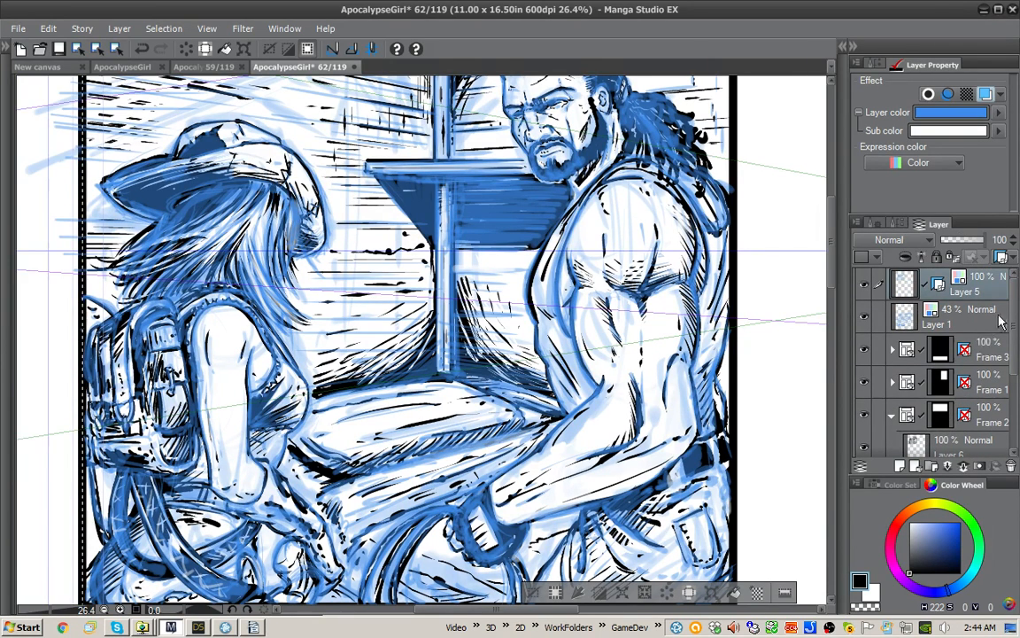
key("Delete")
scroll(1014, 304, "down", 3)
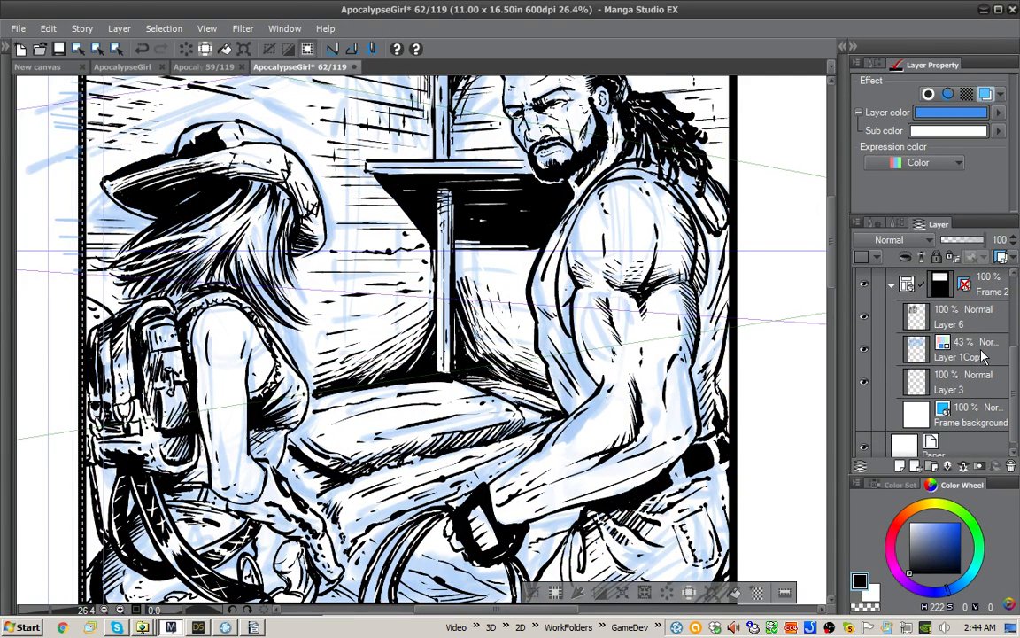
left_click(974, 354)
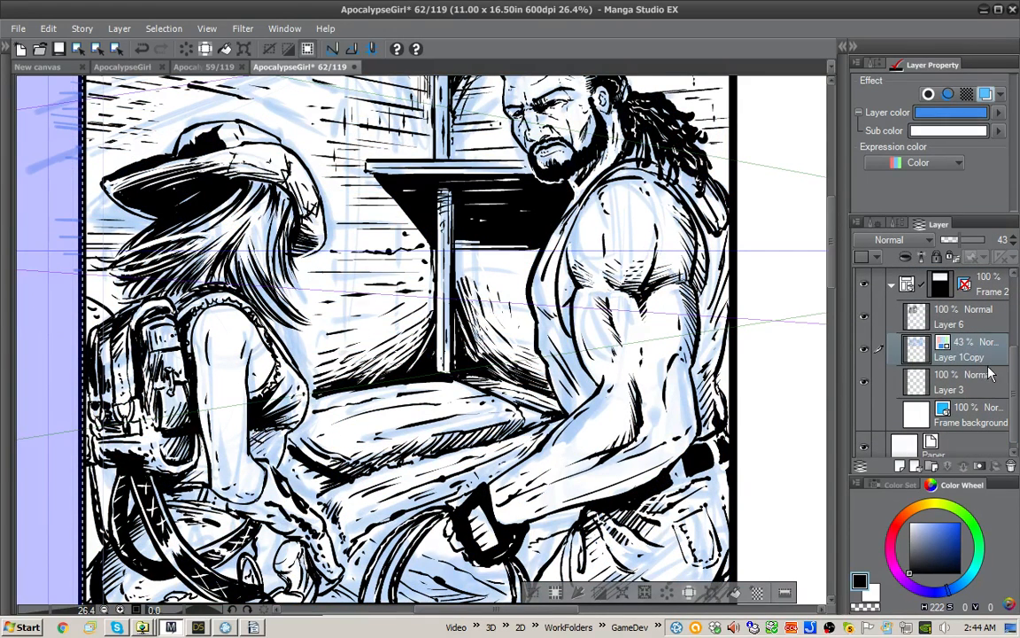
key("ctrl+v")
Step: Hide both pasted sketch layers in the Frame 2 folder and clear the selection
left_click(865, 350)
left_click(864, 382)
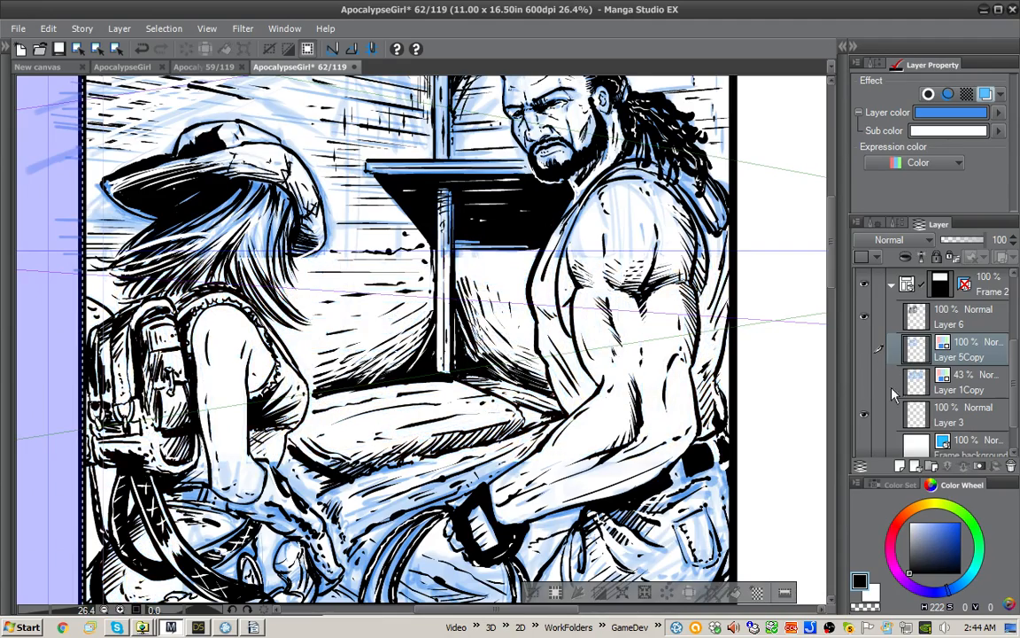
scroll(700, 398, "down", 1)
scroll(708, 395, "down", 2)
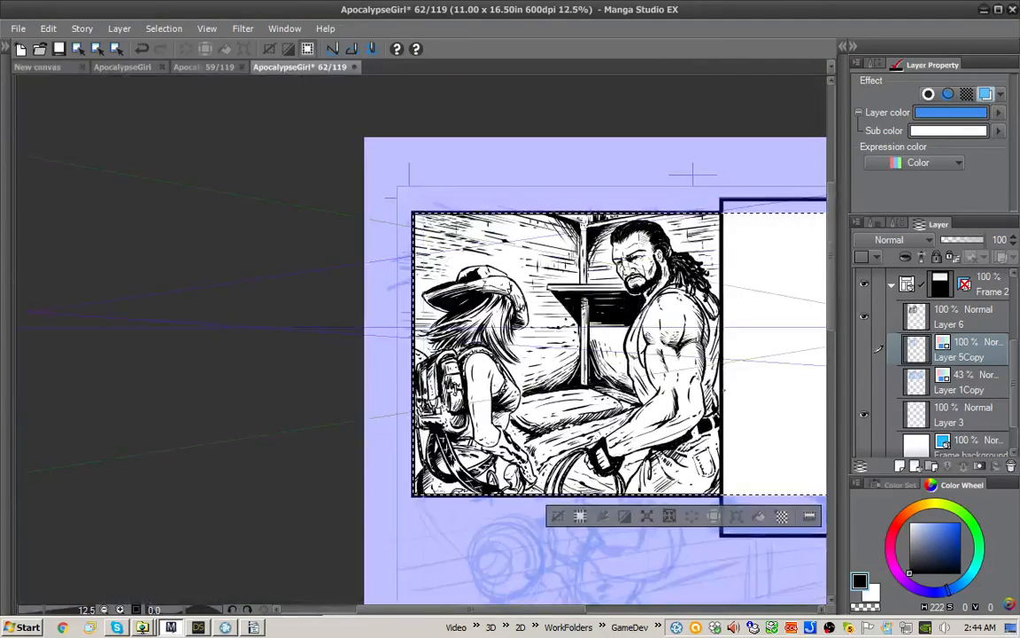
left_click_drag(708, 395, 631, 391)
key("ctrl+d")
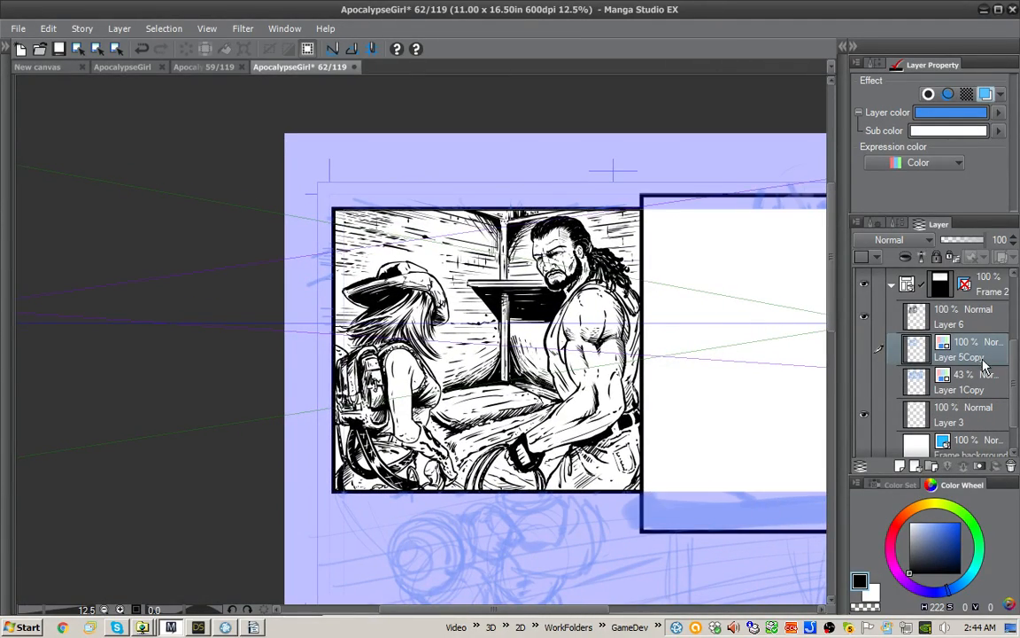
Step: Check which layers the Frame 3 and Frame 2 folders contain
scroll(1008, 386, "up", 3)
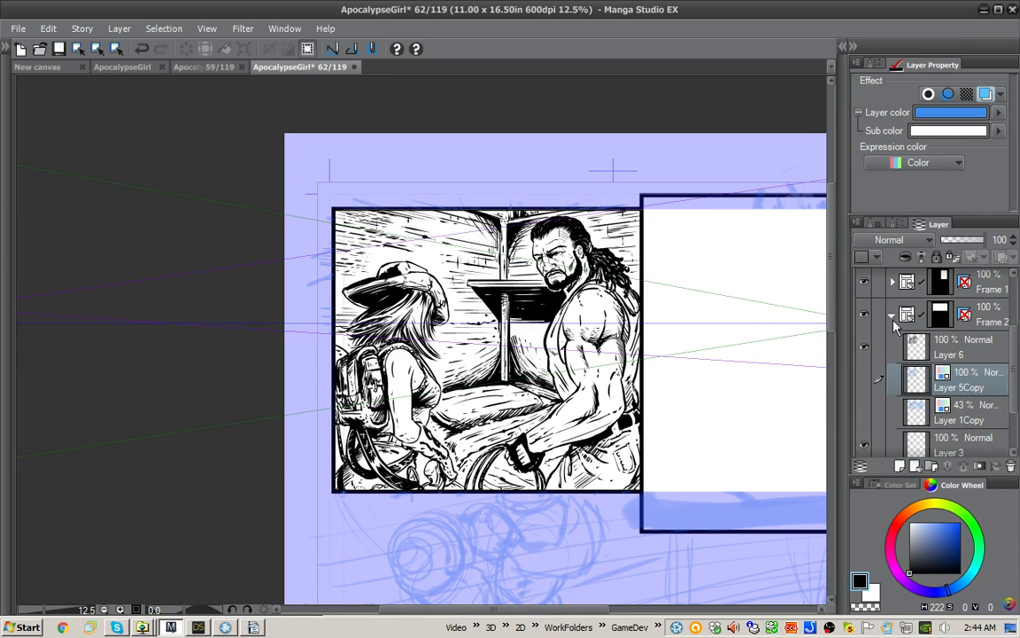
left_click(979, 353)
left_click(966, 441)
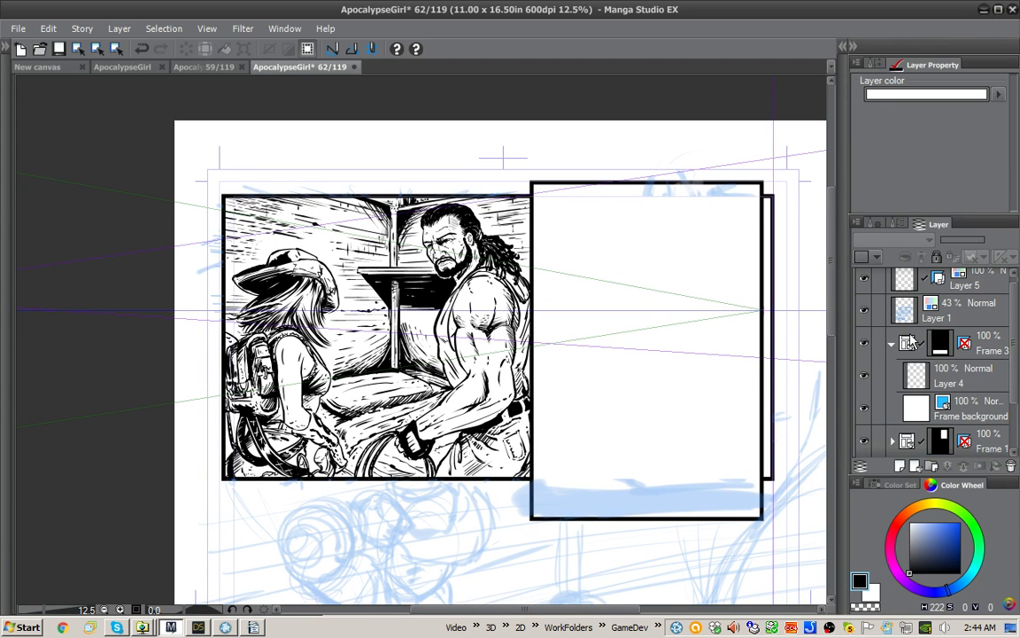
left_click(892, 409)
left_click_drag(1012, 365, 1012, 405)
left_click(886, 365)
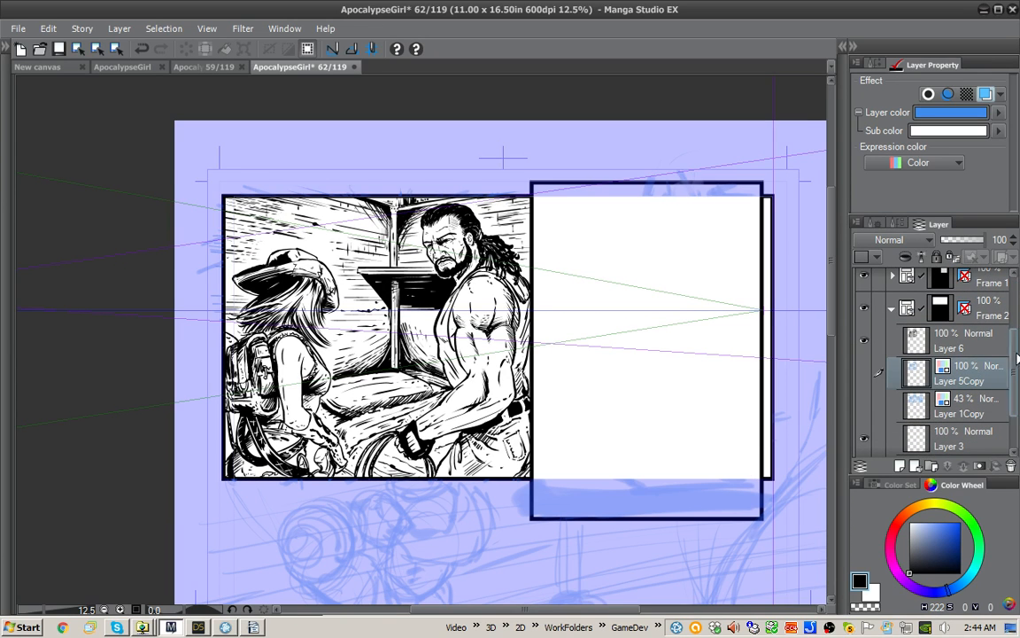
Step: Delete the perspective ruler attached to Layer 5
left_click_drag(1013, 343, 1014, 276)
left_click(936, 285)
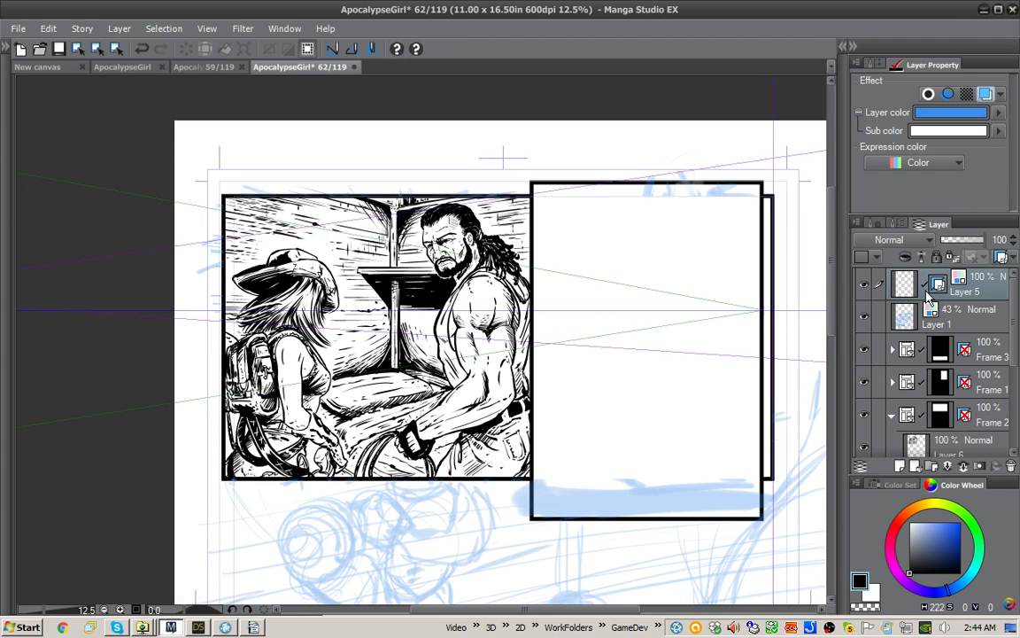
left_click(939, 285)
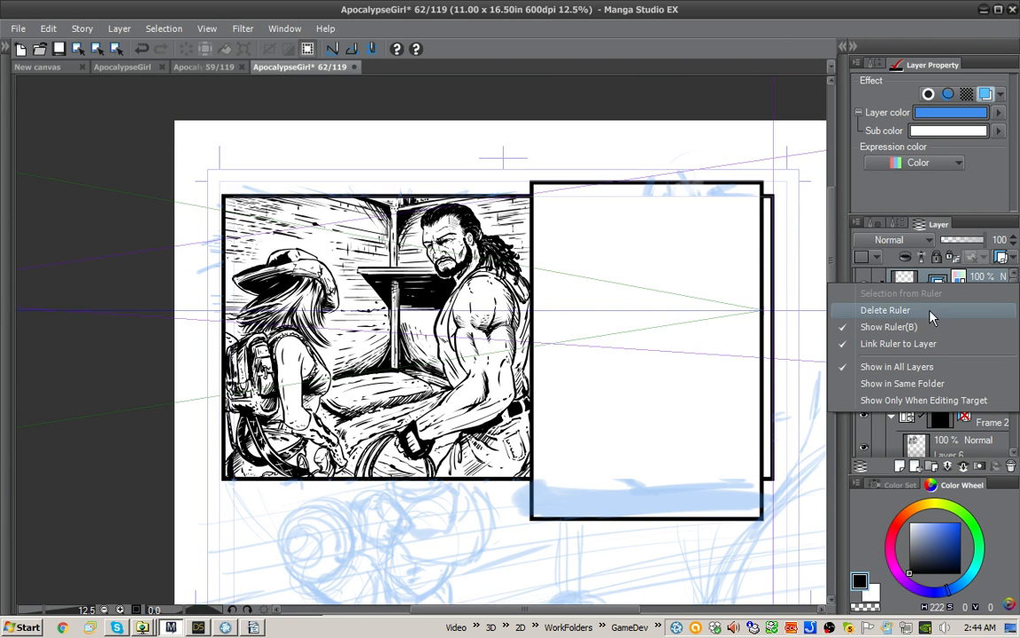
left_click(894, 310)
Step: Collapse the Frame 2 folder in the layer stack and make the Paper layer the active one
scroll(997, 347, "down", 4)
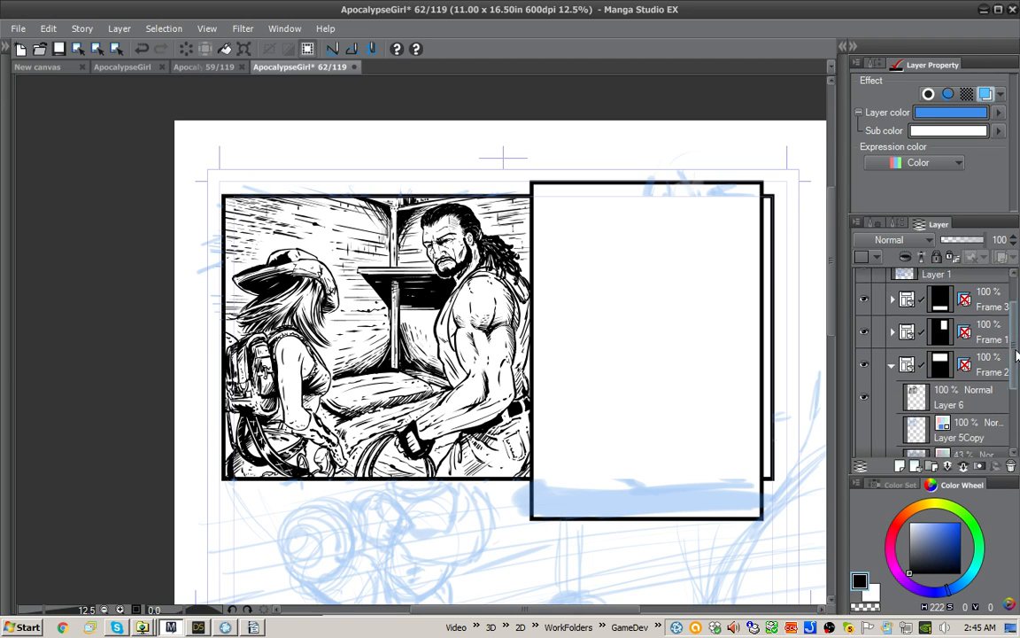
scroll(912, 306, "up", 3)
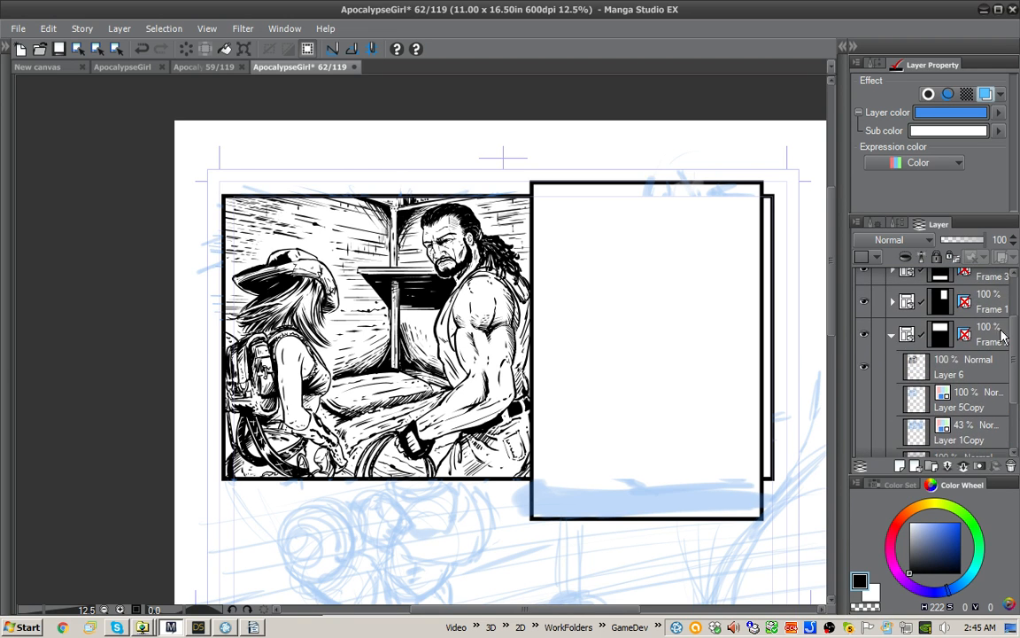
left_click(893, 336)
left_click(984, 418)
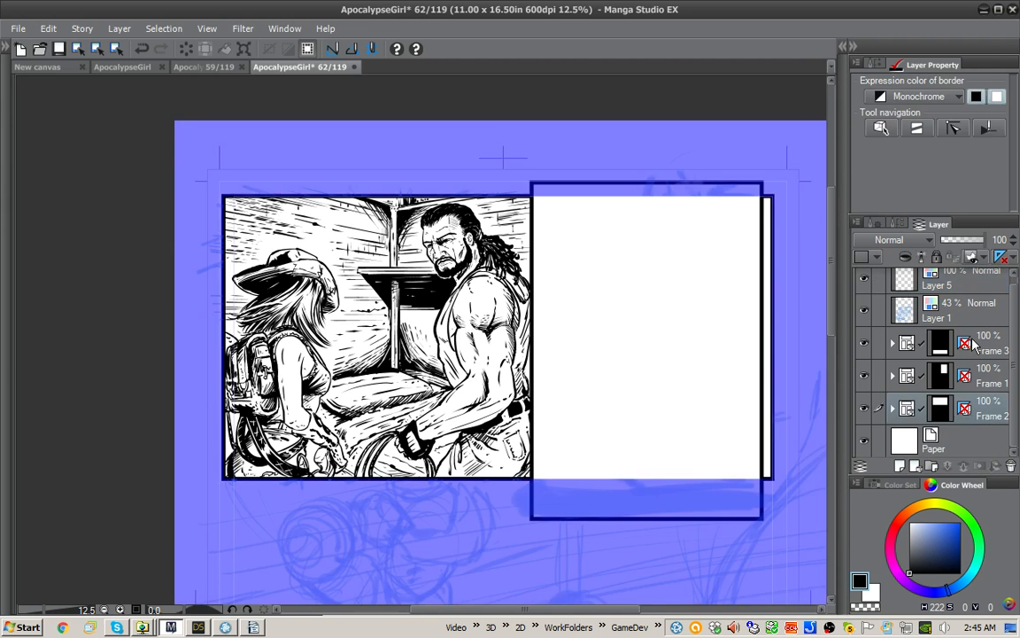
left_click(975, 444)
mouse_move(582, 424)
left_mouse_down()
mouse_move(615, 449)
mouse_move(597, 432)
left_mouse_up()
key("ctrl+plus")
left_click_drag(704, 377, 756, 385)
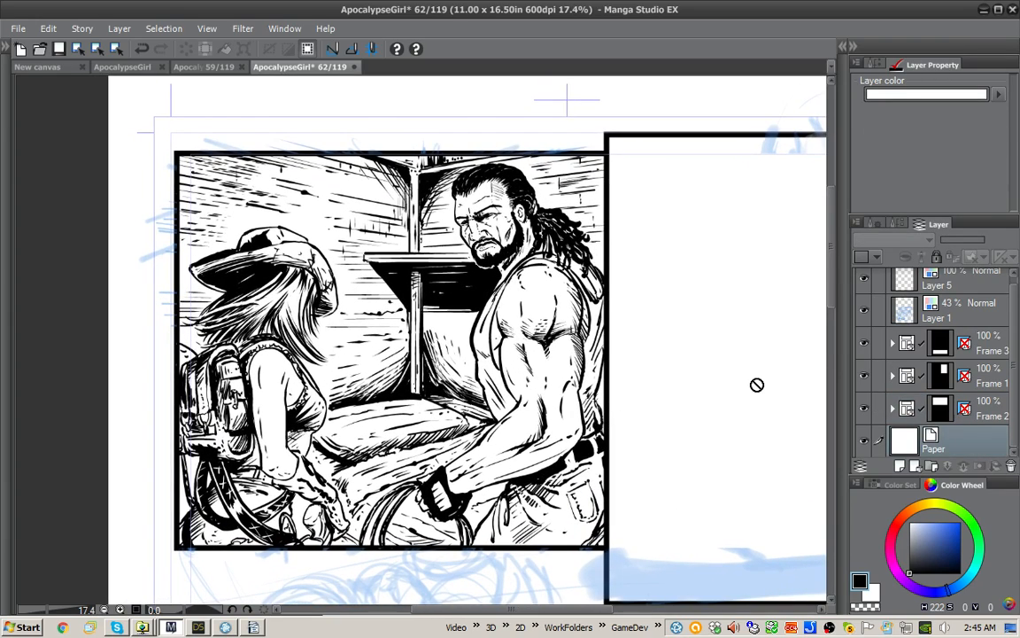